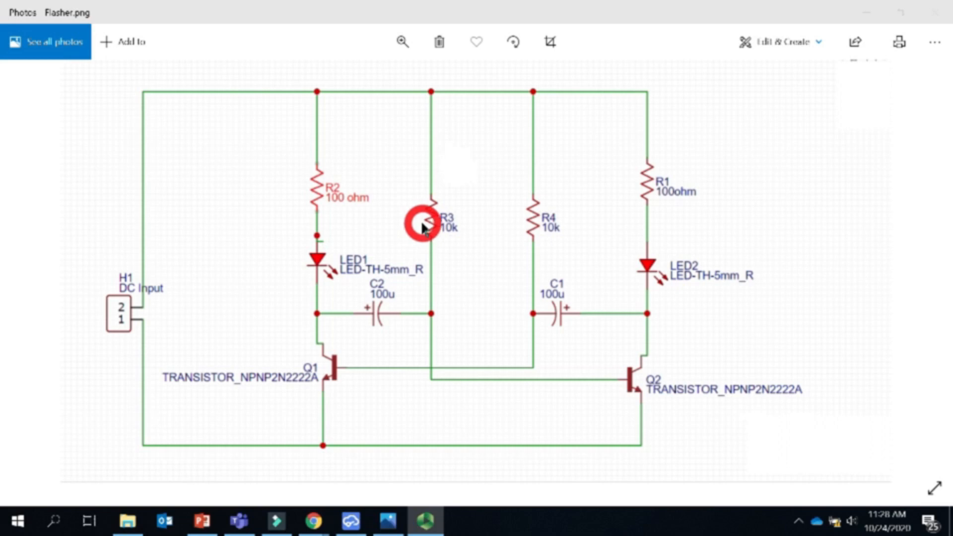
- Switch to EasyEDA and create a new project titled Lab#5 with the path lab-5
{"action": "left_click", "coordinate": [350, 522]}
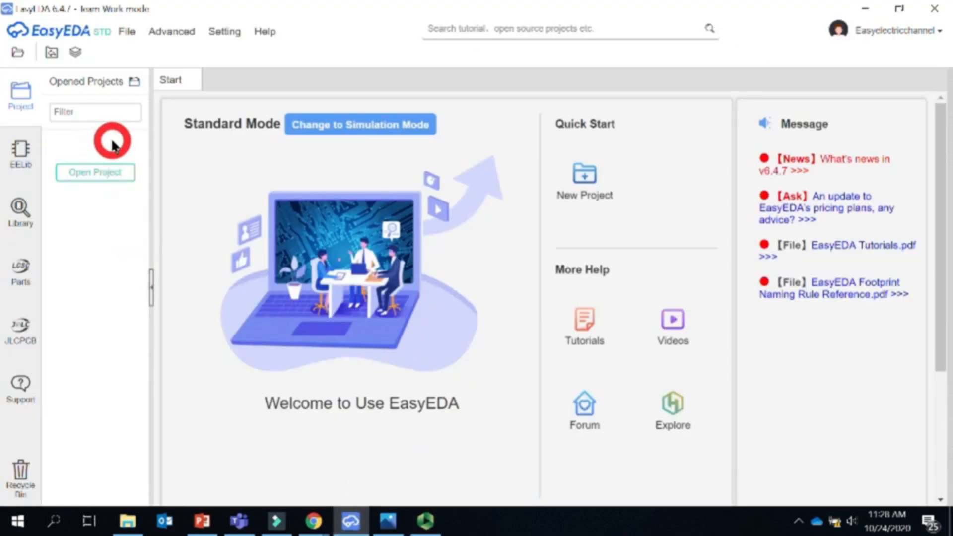
{"action": "left_click", "coordinate": [128, 31]}
{"action": "left_click", "coordinate": [110, 153]}
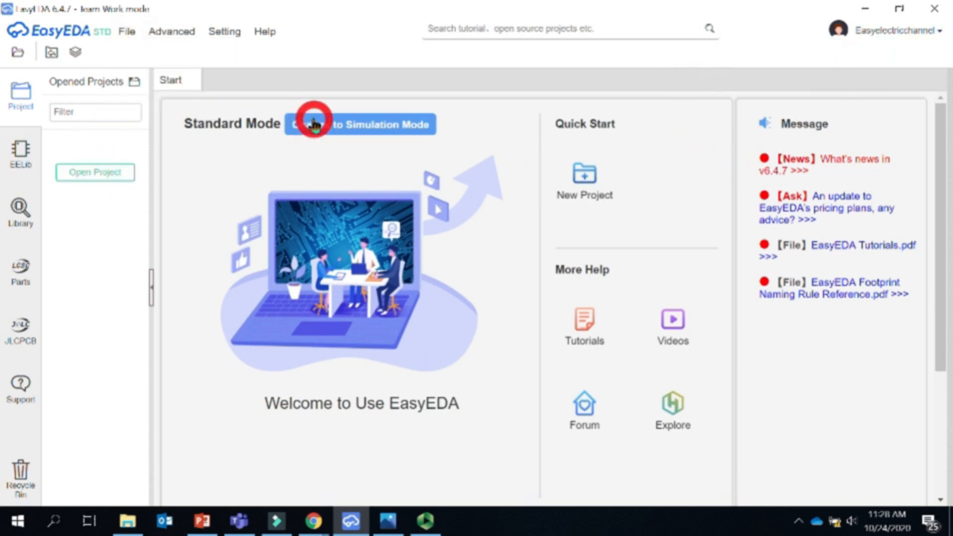
{"action": "left_click", "coordinate": [126, 32]}
{"action": "mouse_move", "coordinate": [138, 50]}
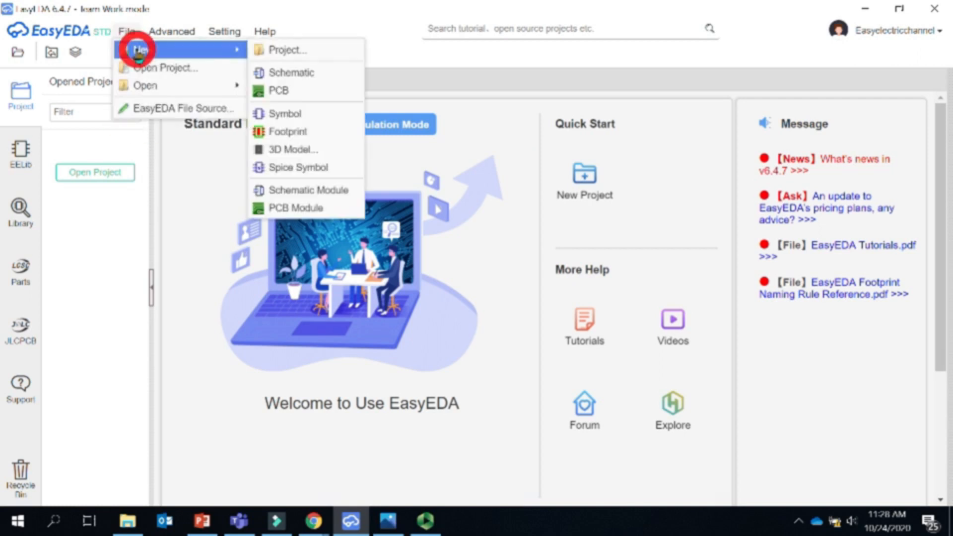
{"action": "left_click", "coordinate": [288, 48]}
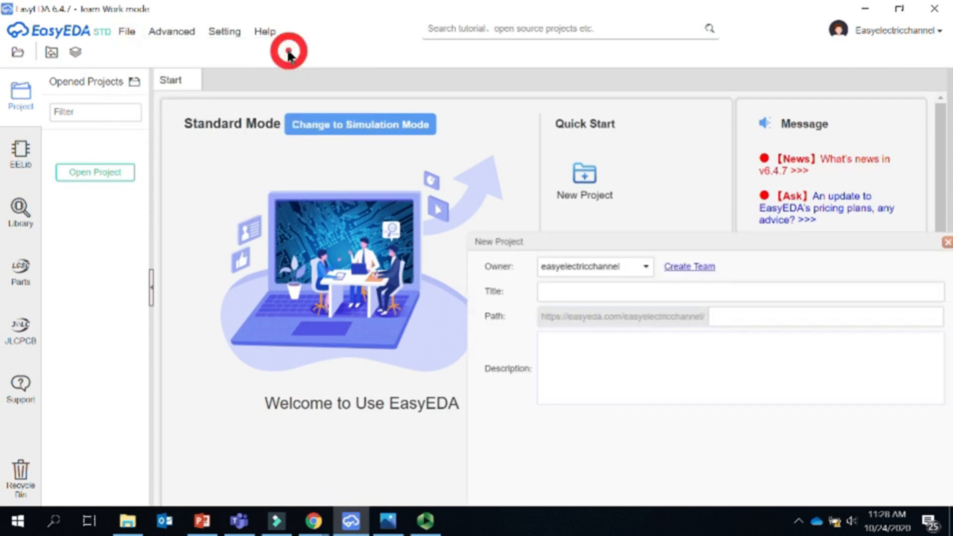
{"action": "left_click", "coordinate": [570, 293]}
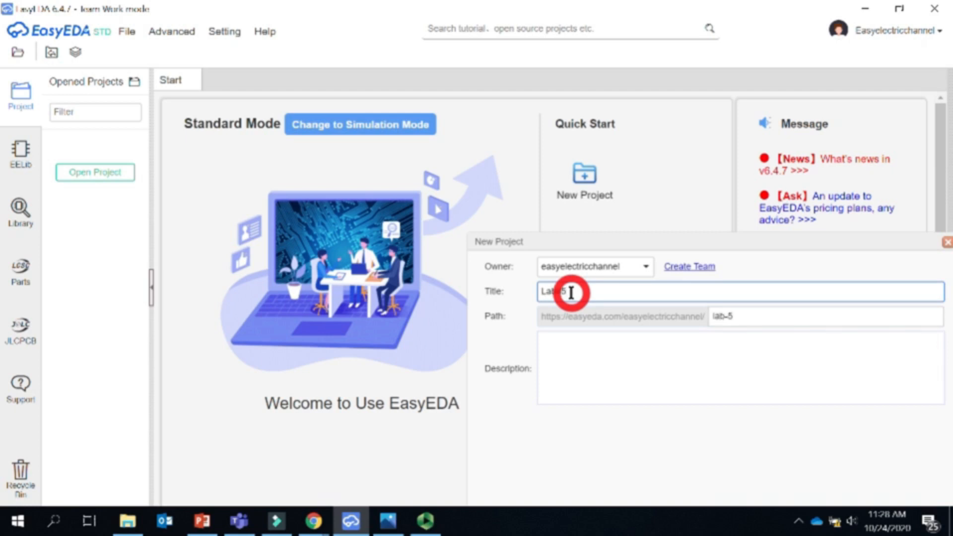
{"action": "left_click", "coordinate": [610, 236]}
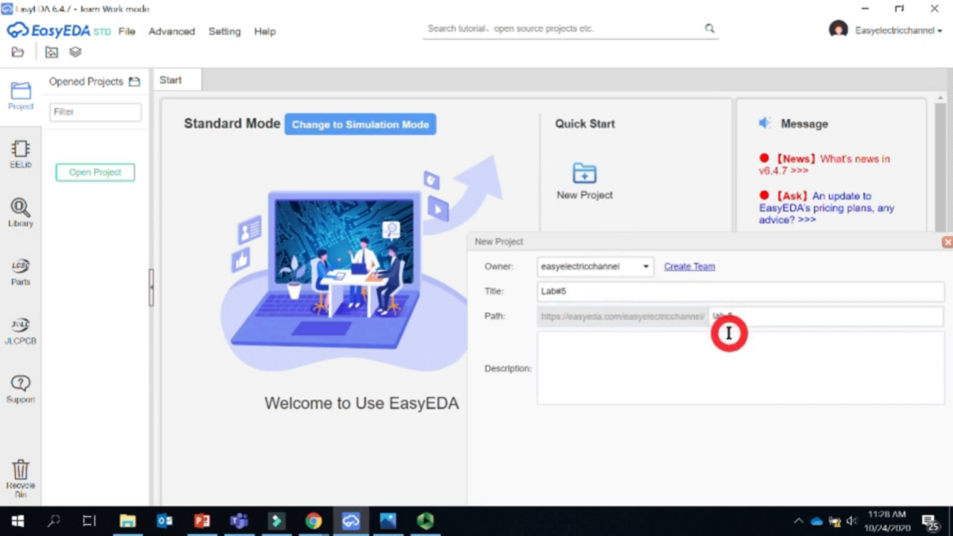
{"action": "left_click_drag", "start_coordinate": [782, 240], "coordinate": [629, 169]}
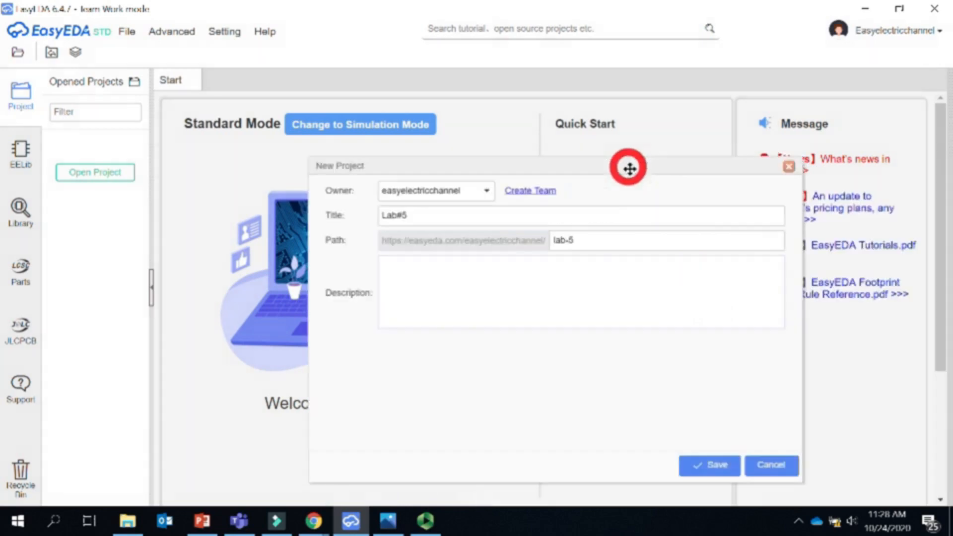
{"action": "left_click", "coordinate": [709, 465]}
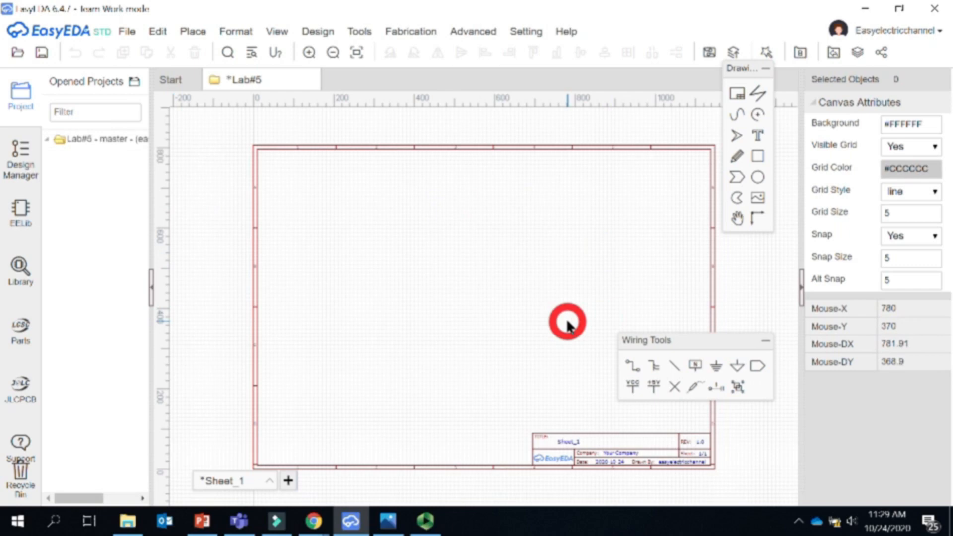
- Move the Wiring Tools palette off the blank sheet and show the EELib component library
{"action": "left_click", "coordinate": [50, 141]}
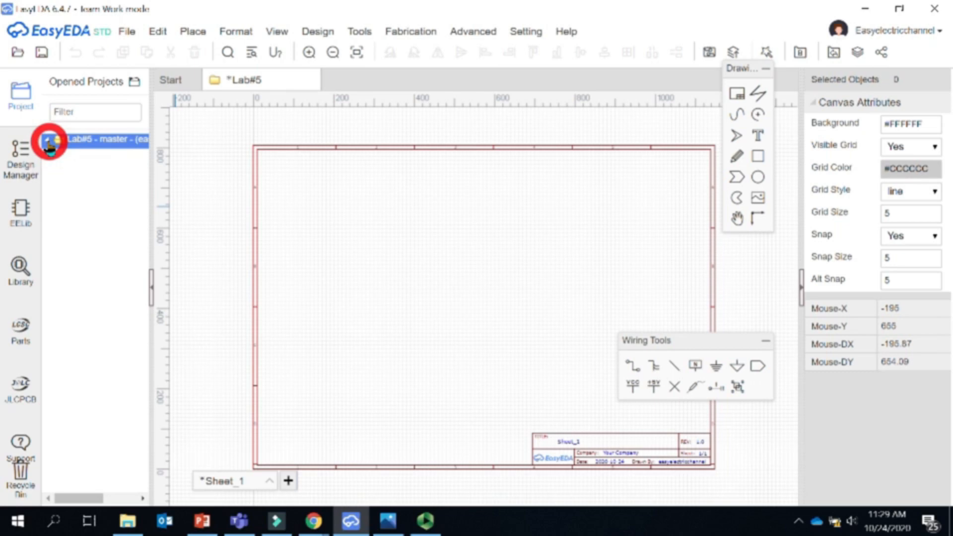
{"action": "left_click_drag", "start_coordinate": [702, 340], "coordinate": [826, 348]}
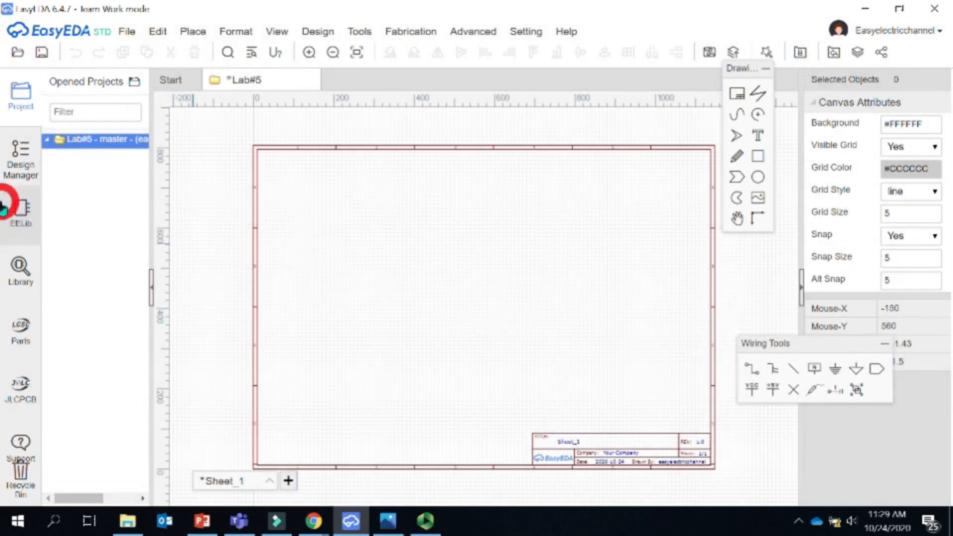
{"action": "left_click", "coordinate": [20, 212]}
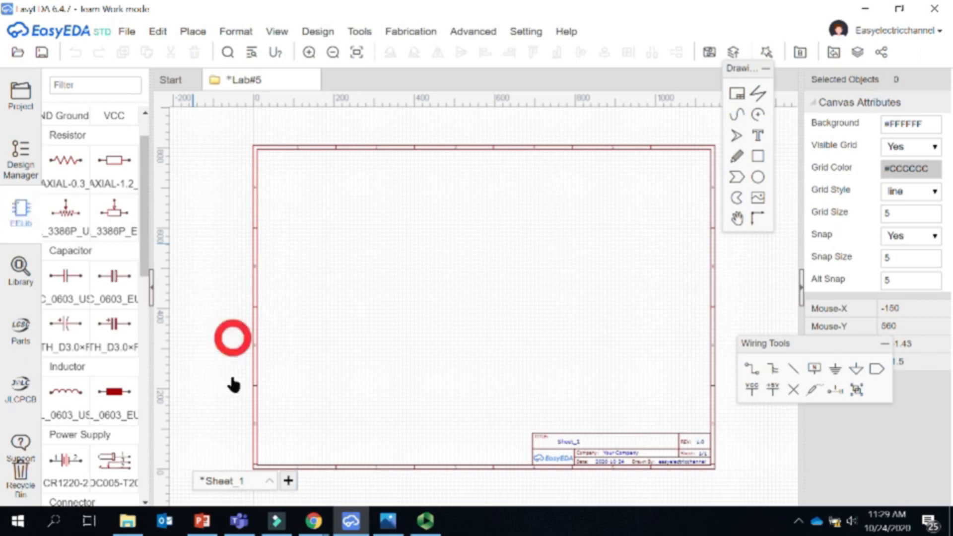
- Switch to Photos to review the parts in the Flasher.png circuit, and return to EasyEDA
{"action": "left_click", "coordinate": [386, 521]}
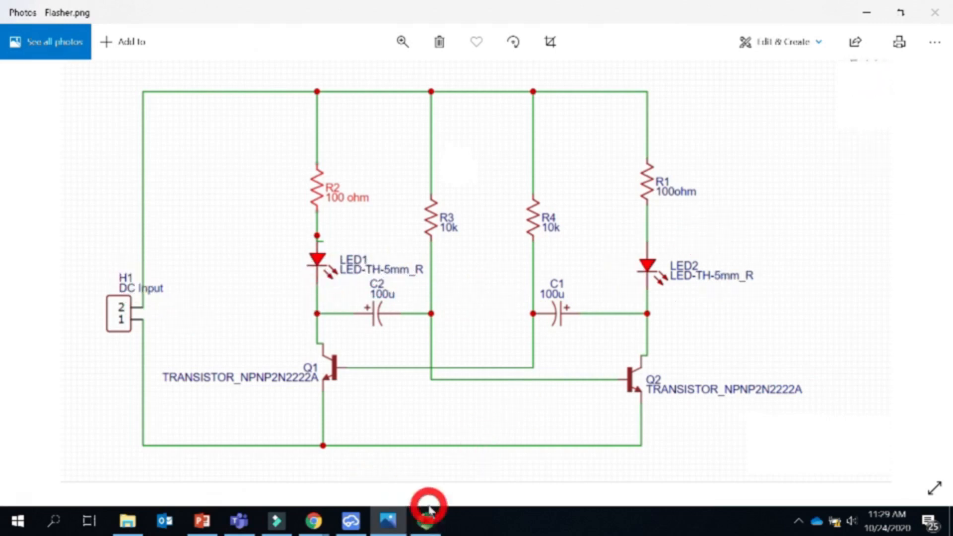
{"action": "mouse_move", "coordinate": [427, 525]}
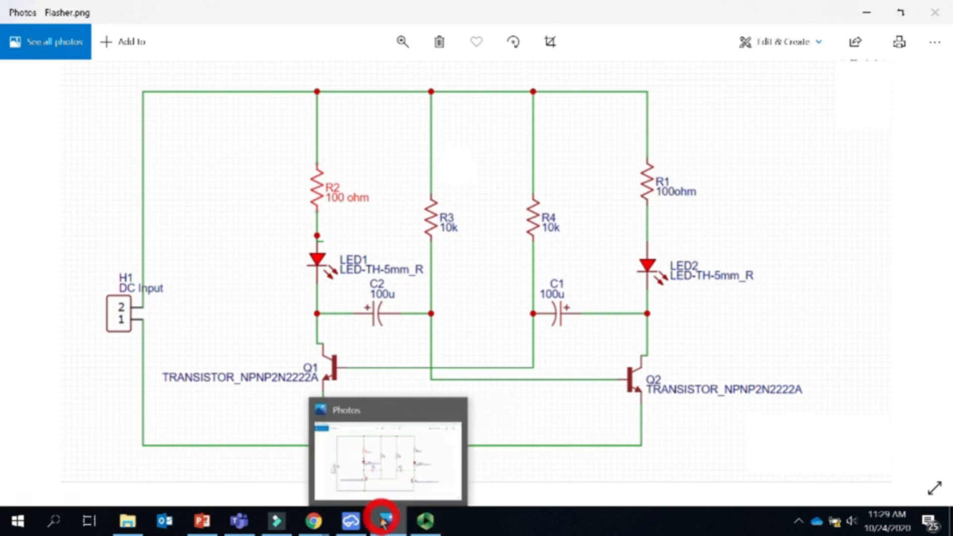
{"action": "left_click", "coordinate": [352, 519]}
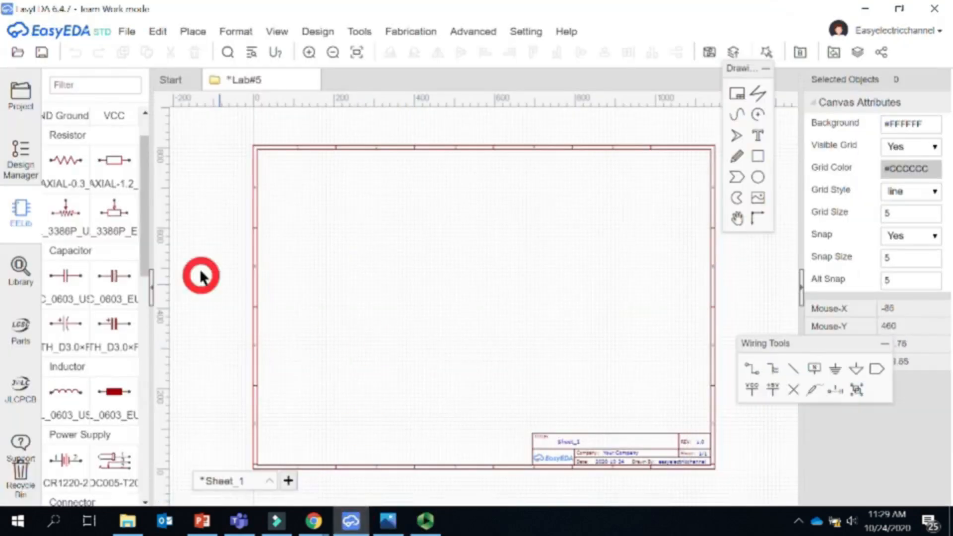
- Place an AXIAL-0.3 resistor in the upper part of the sheet and inspect its footprint without changing it
{"action": "left_click_drag", "start_coordinate": [60, 163], "coordinate": [392, 212]}
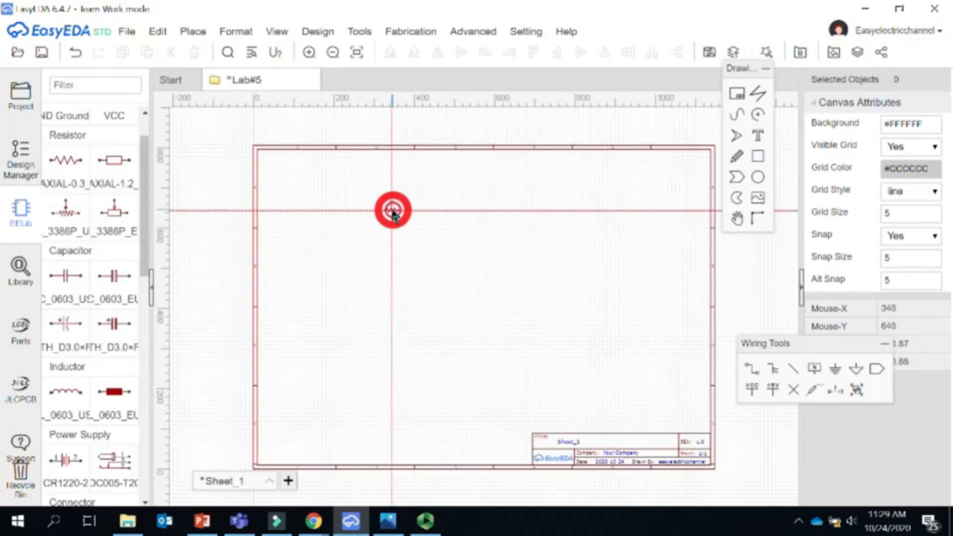
{"action": "left_click_drag", "start_coordinate": [392, 212], "coordinate": [393, 212]}
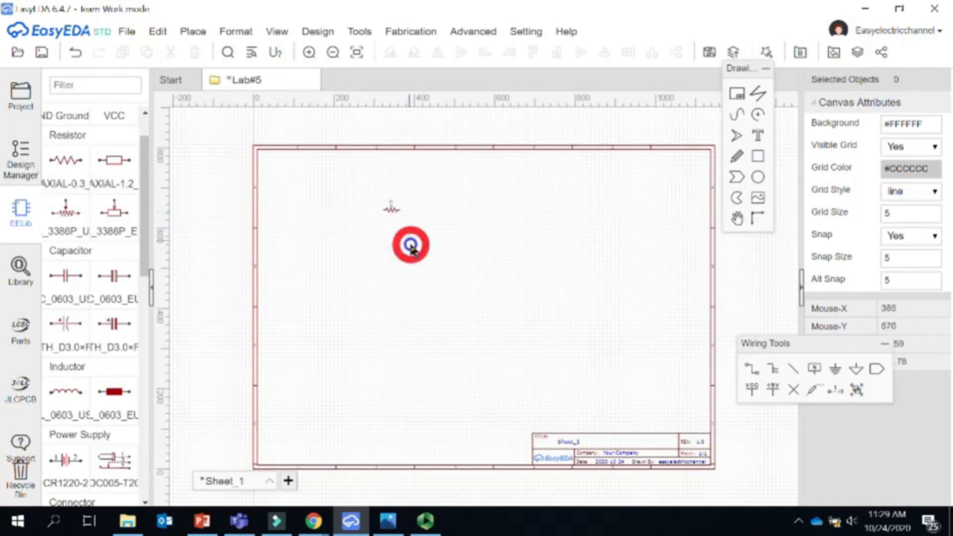
{"action": "left_click", "coordinate": [392, 210]}
{"action": "left_click_drag", "start_coordinate": [851, 344], "coordinate": [838, 426]}
{"action": "left_click", "coordinate": [911, 354]}
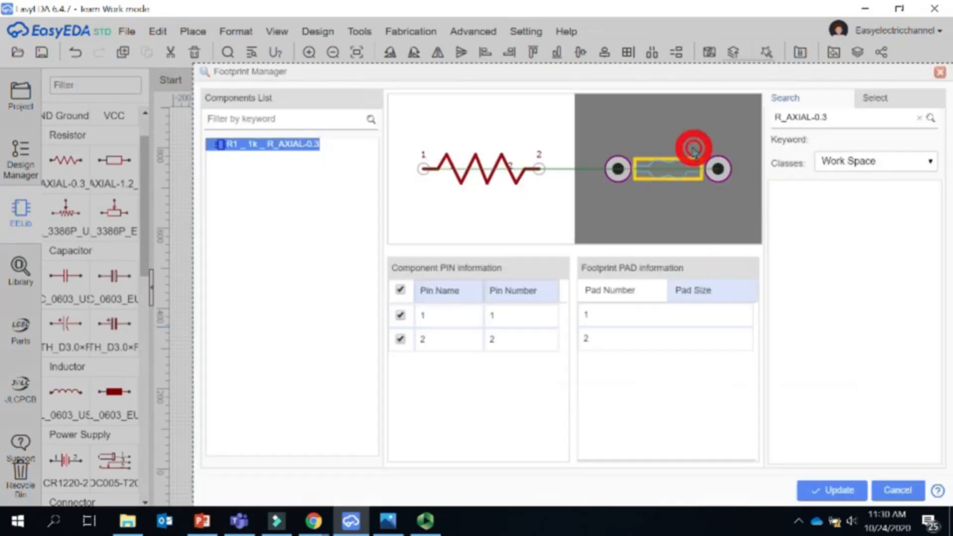
{"action": "left_click", "coordinate": [882, 489]}
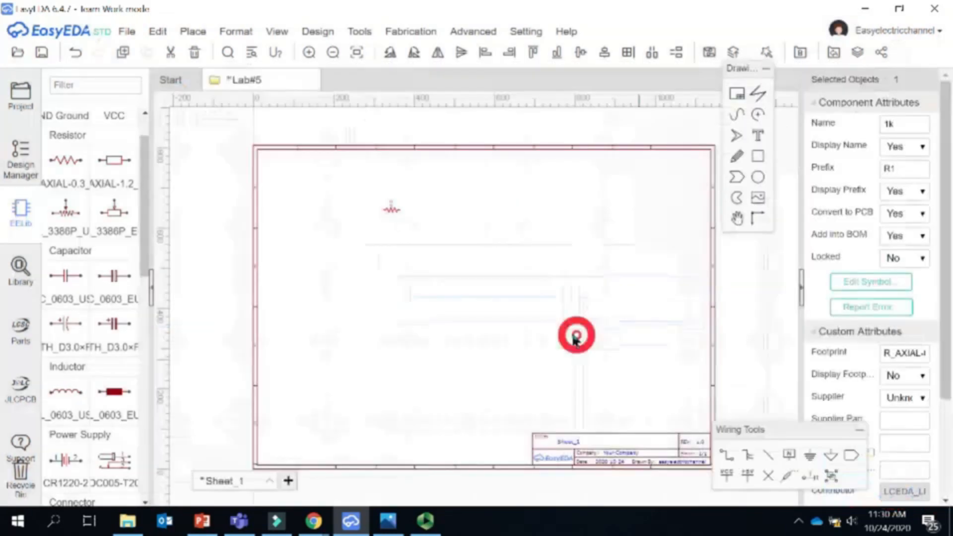
- Place three more AXIAL-0.3 resistors in a column below the first one
{"action": "left_click", "coordinate": [427, 257]}
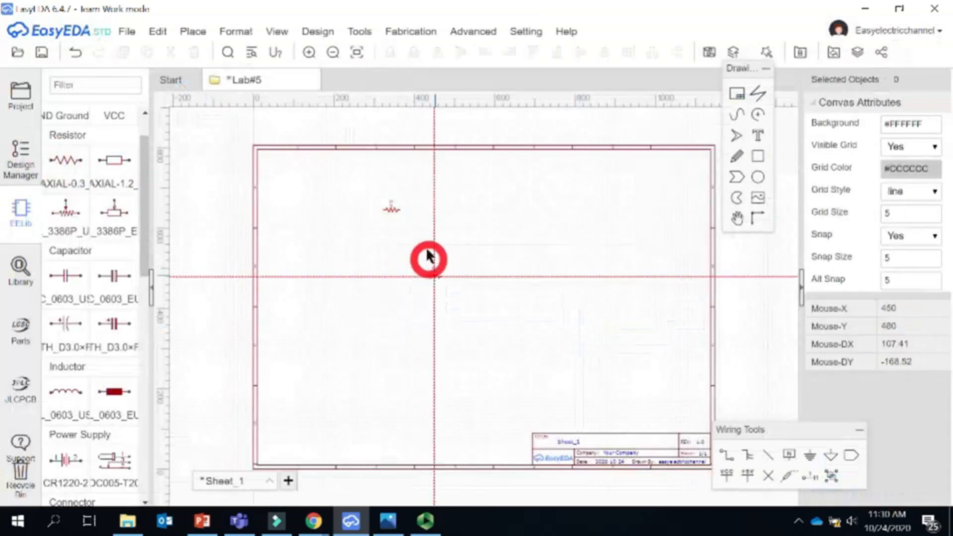
{"action": "left_click", "coordinate": [395, 231]}
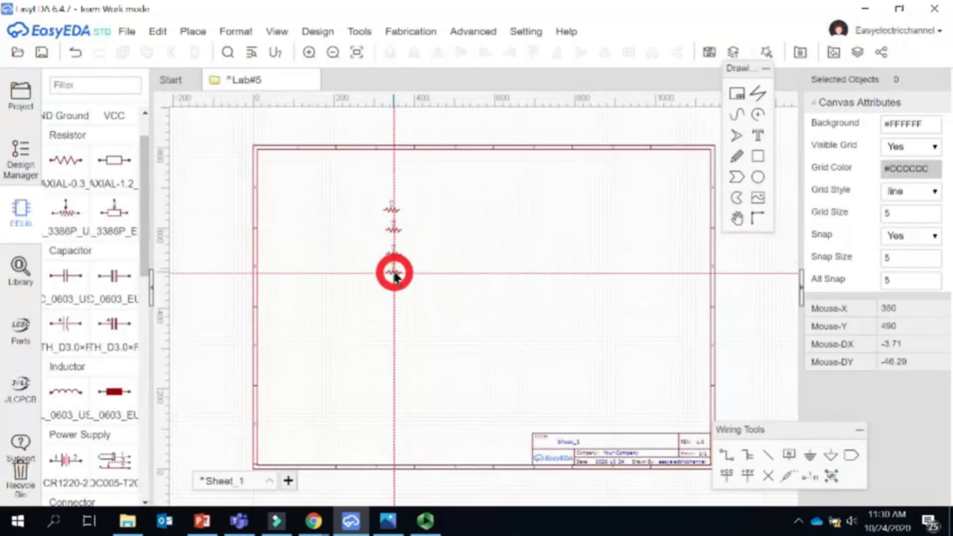
{"action": "left_click", "coordinate": [393, 272]}
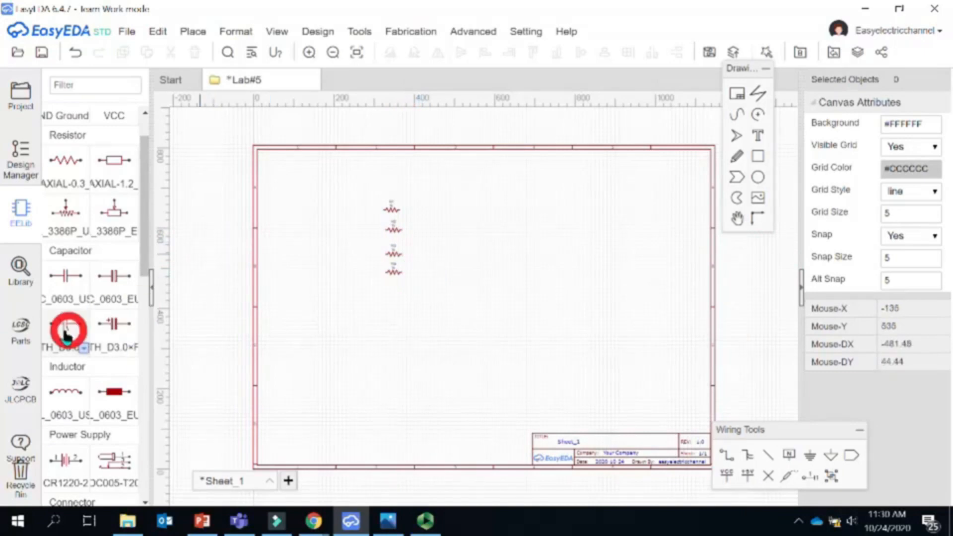
- Place a polarized 1u through-hole capacitor beside the lowest resistor and inspect its CAP-D3.0×F1.5 footprint
{"action": "left_click_drag", "start_coordinate": [64, 332], "coordinate": [430, 273]}
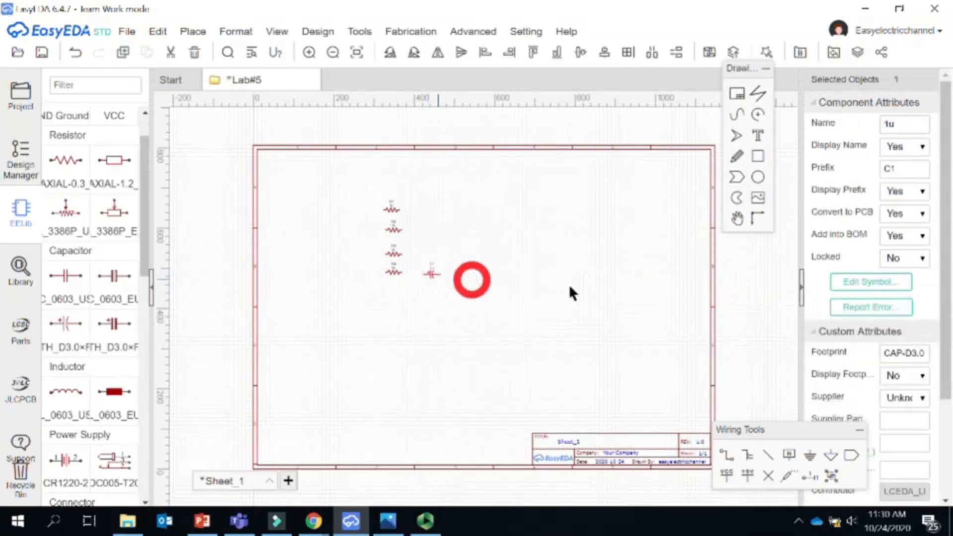
{"action": "left_click", "coordinate": [895, 354]}
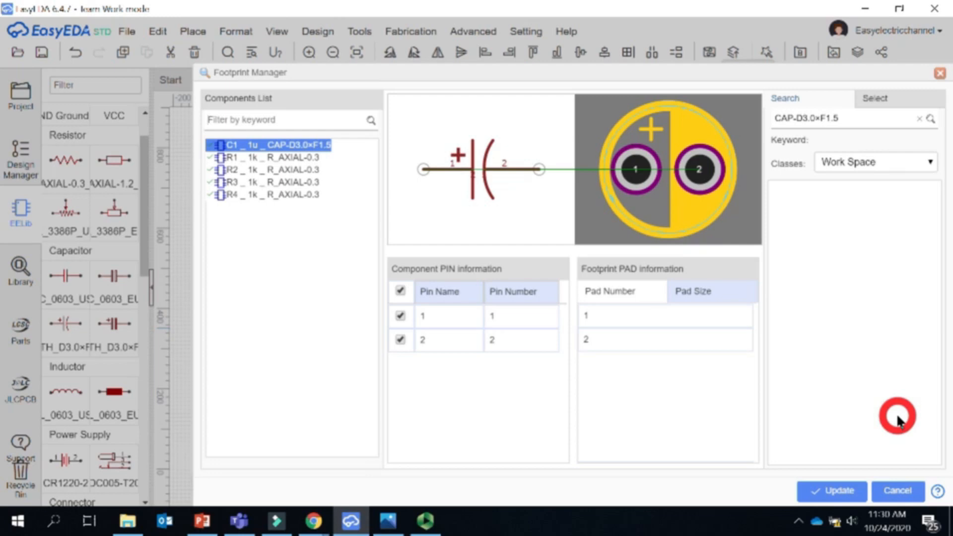
{"action": "left_click", "coordinate": [896, 485]}
{"action": "left_click_drag", "start_coordinate": [62, 277], "coordinate": [434, 251]}
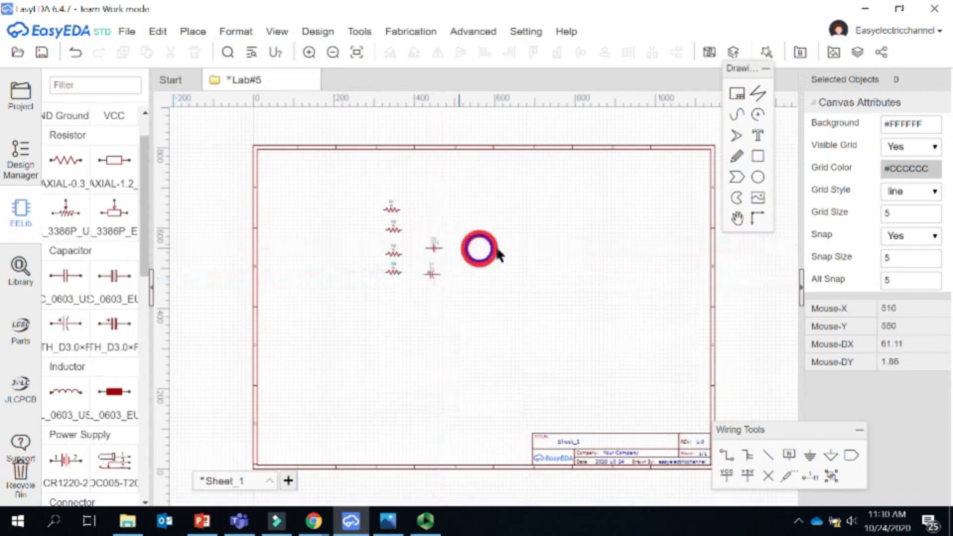
{"action": "left_click", "coordinate": [433, 250]}
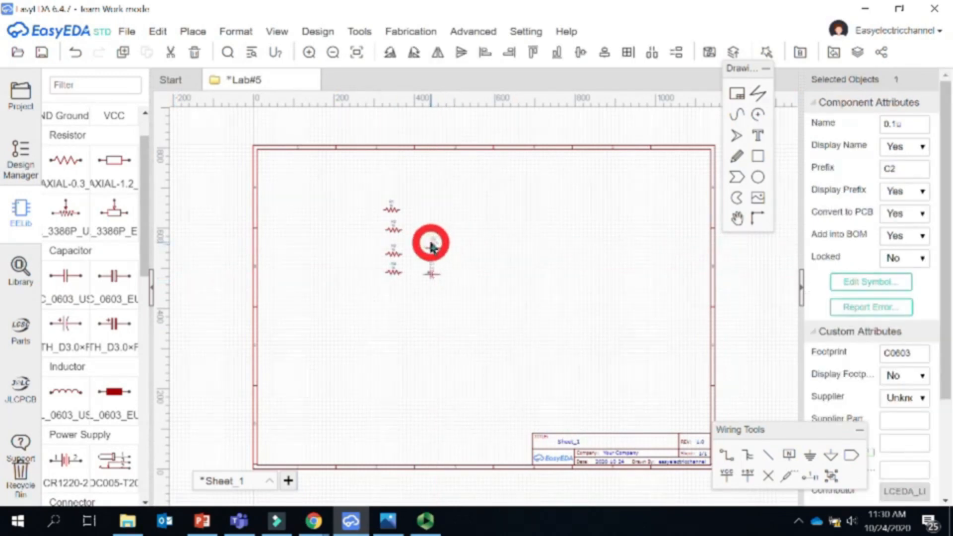
{"action": "right_click", "coordinate": [462, 222]}
{"action": "left_click", "coordinate": [431, 250]}
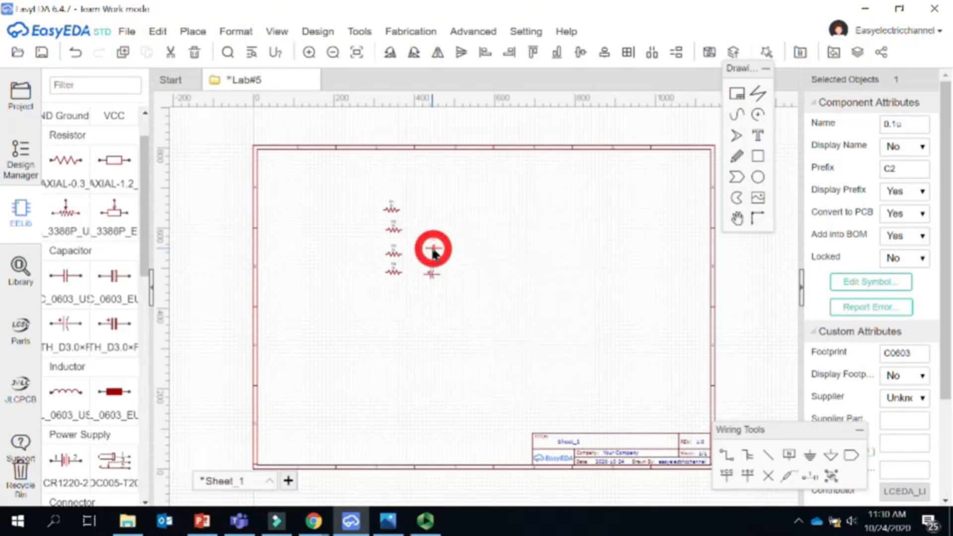
{"action": "key", "text": "Escape"}
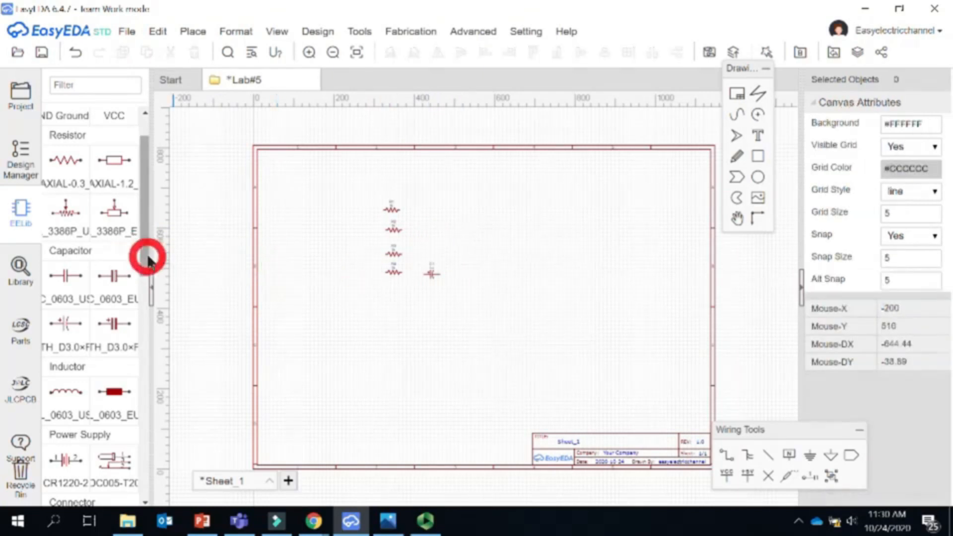
- Place a second polarized 1u capacitor above the first, beside the second resistor, and check its footprint
{"action": "left_click", "coordinate": [111, 325]}
{"action": "left_click", "coordinate": [433, 274]}
{"action": "left_click", "coordinate": [434, 229]}
{"action": "key", "text": "Escape"}
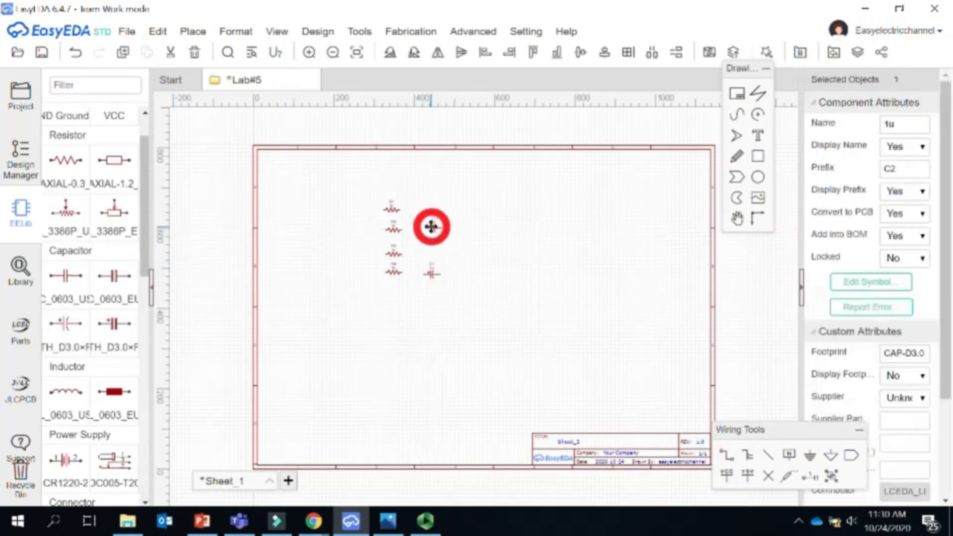
{"action": "left_click", "coordinate": [912, 357]}
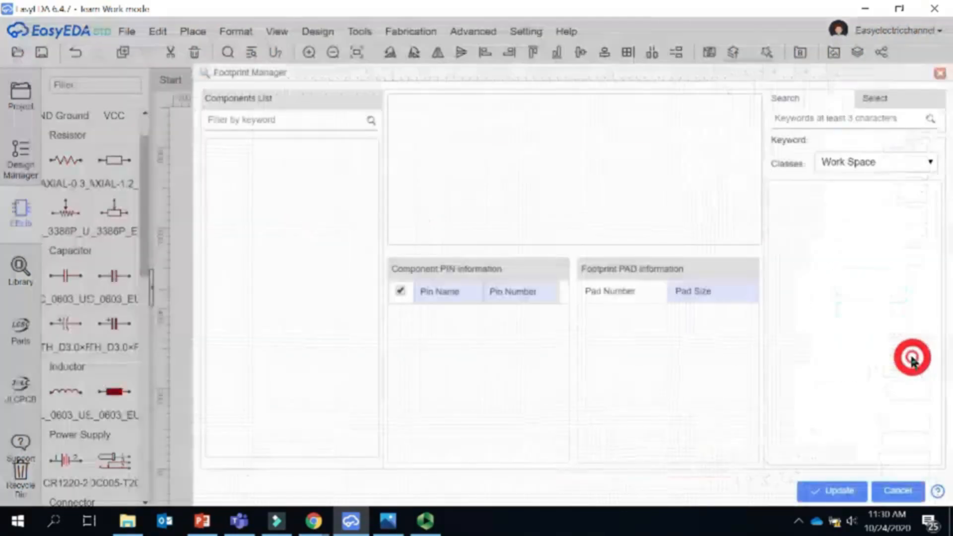
{"action": "left_click", "coordinate": [901, 491]}
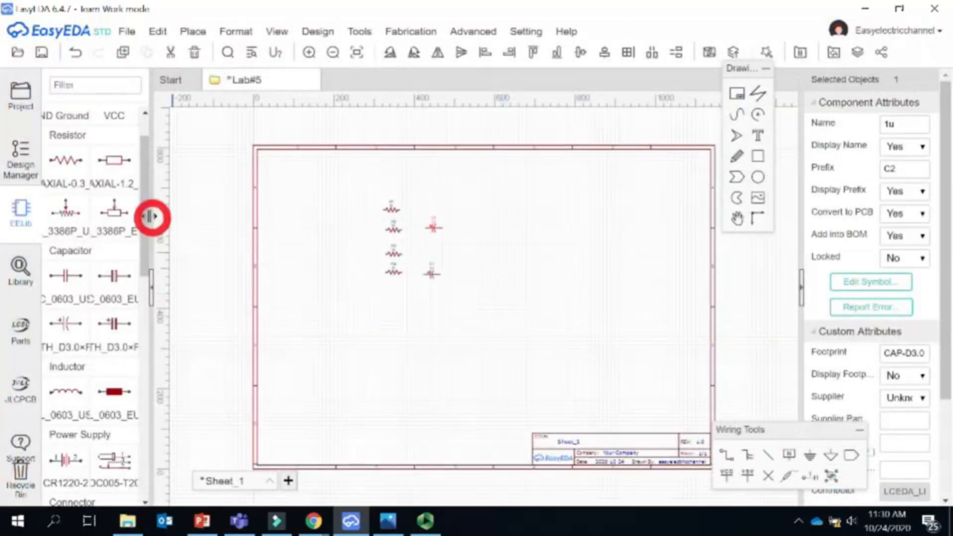
- Place two LED-TH-5mm LEDs one below the other beside the capacitors, and inspect the first LED's footprint
{"action": "left_click_drag", "start_coordinate": [145, 219], "coordinate": [143, 374]}
{"action": "left_click", "coordinate": [70, 394]}
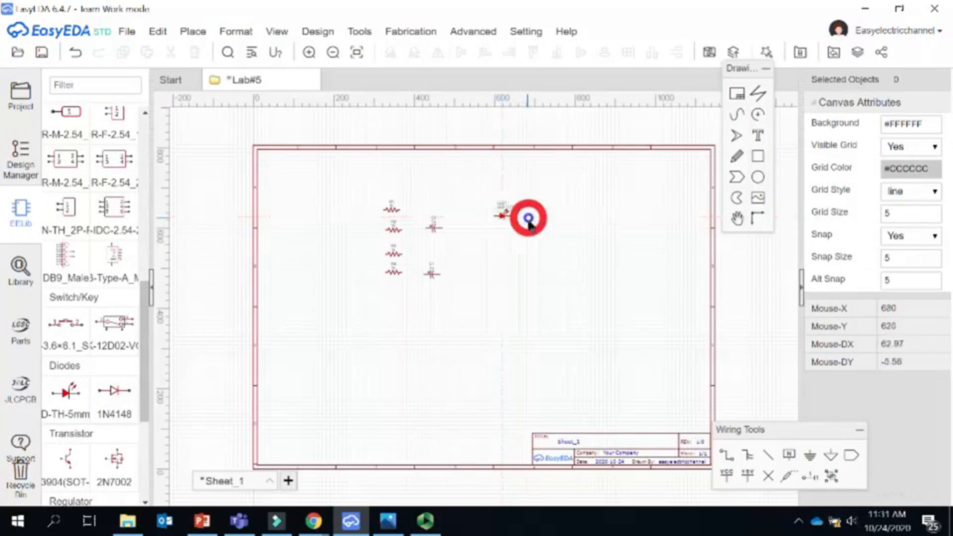
{"action": "left_click", "coordinate": [502, 216]}
{"action": "left_click", "coordinate": [902, 353]}
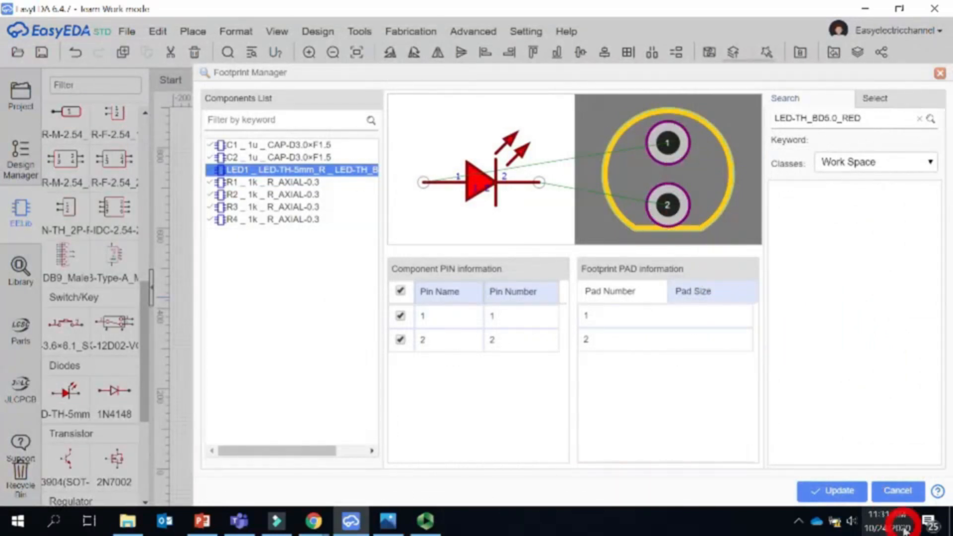
{"action": "left_click", "coordinate": [891, 492]}
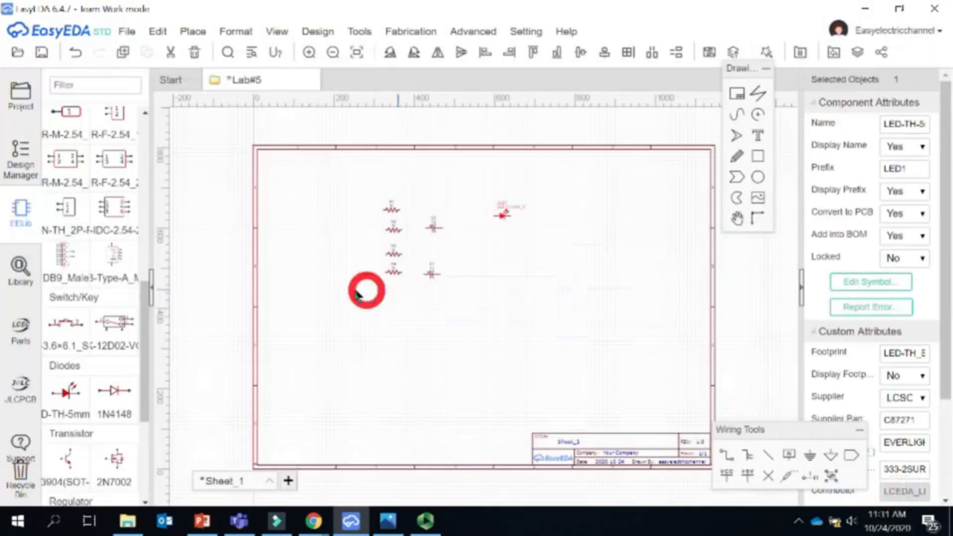
{"action": "left_click", "coordinate": [66, 391]}
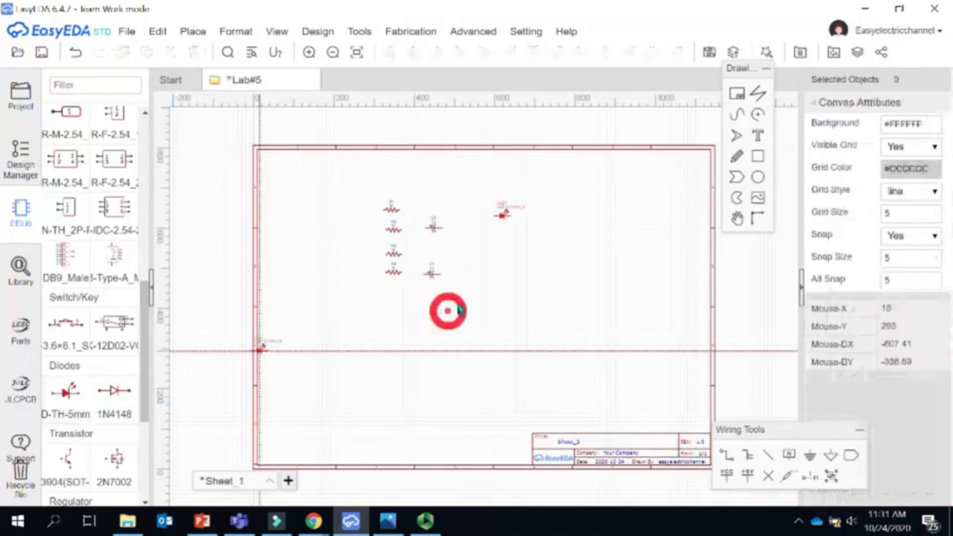
{"action": "left_click", "coordinate": [504, 241]}
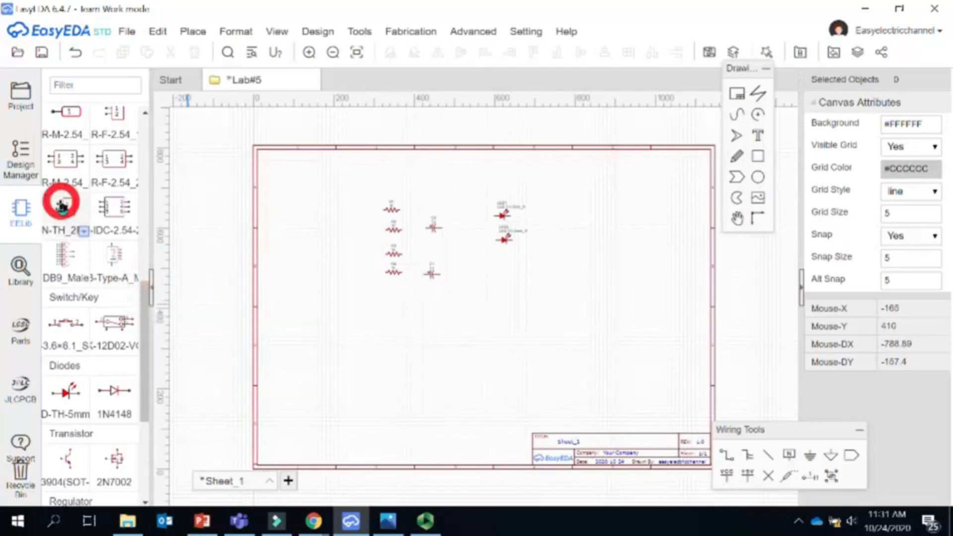
- Place a two-pin CONN-TH_2P-P5.00 connector beside the lowest resistor and two TRANSISTOR_NPNP2N2222A (TO-92) transistors, spaced well apart below the other parts
{"action": "left_click_drag", "start_coordinate": [66, 208], "coordinate": [349, 282]}
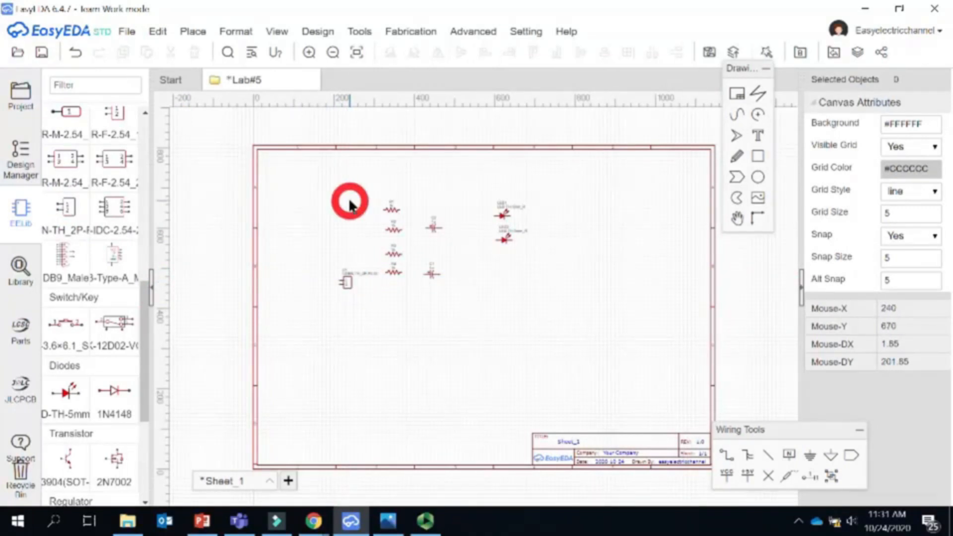
{"action": "left_click_drag", "start_coordinate": [149, 280], "coordinate": [151, 376]}
{"action": "left_click", "coordinate": [18, 278]}
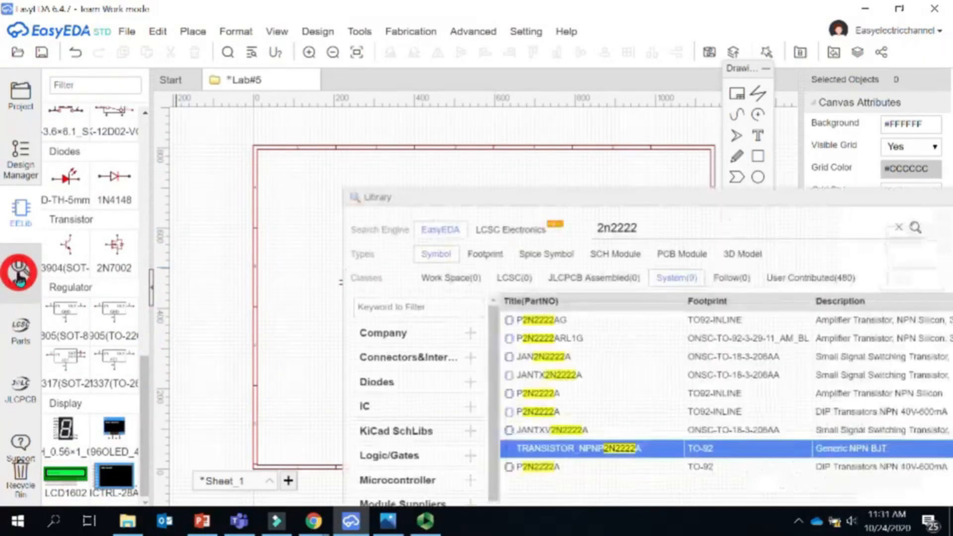
{"action": "left_click_drag", "start_coordinate": [558, 197], "coordinate": [427, 102]}
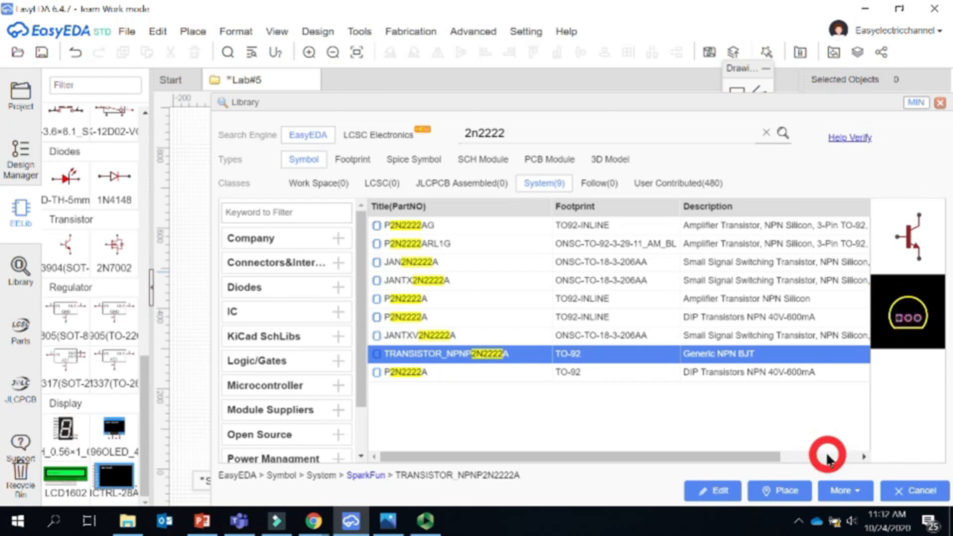
{"action": "left_click", "coordinate": [778, 491]}
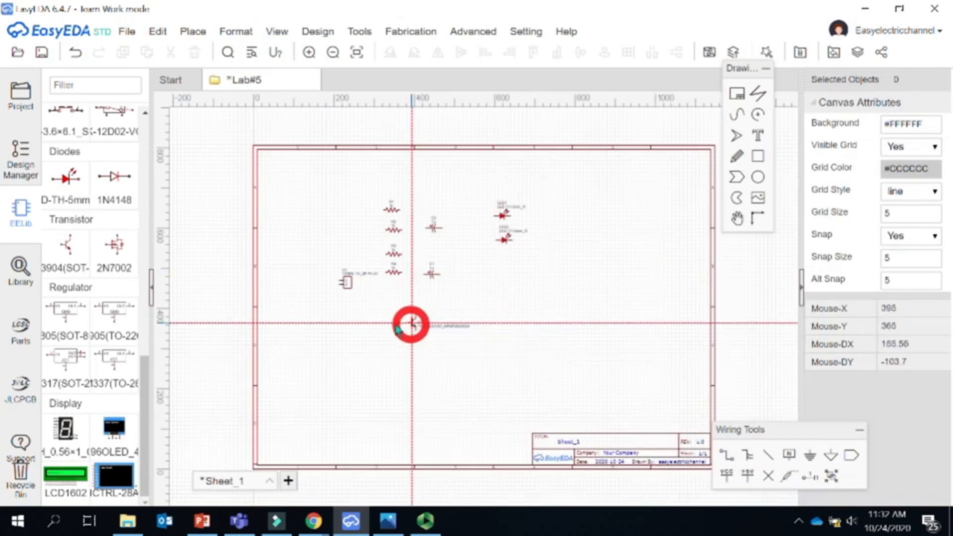
{"action": "left_click", "coordinate": [351, 323]}
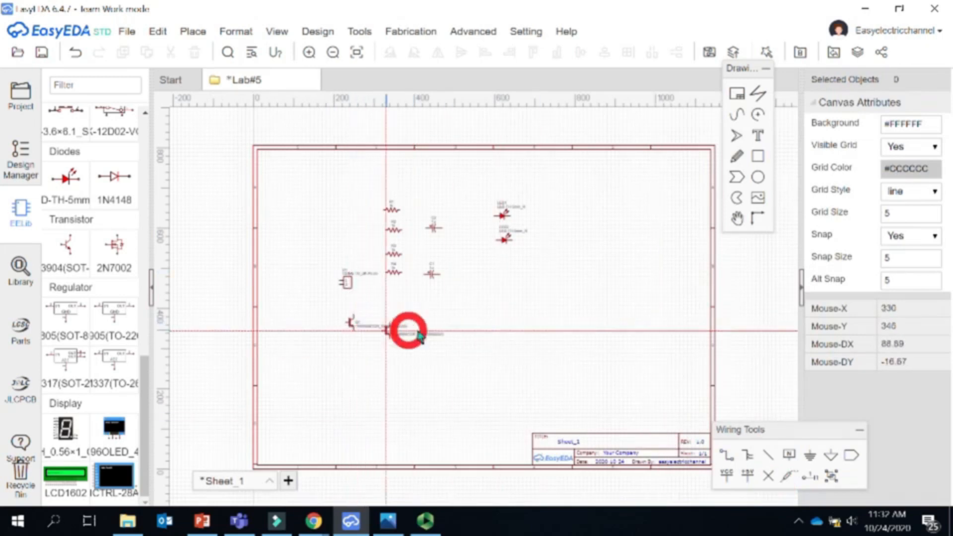
{"action": "left_click", "coordinate": [524, 319]}
{"action": "key", "text": "Escape"}
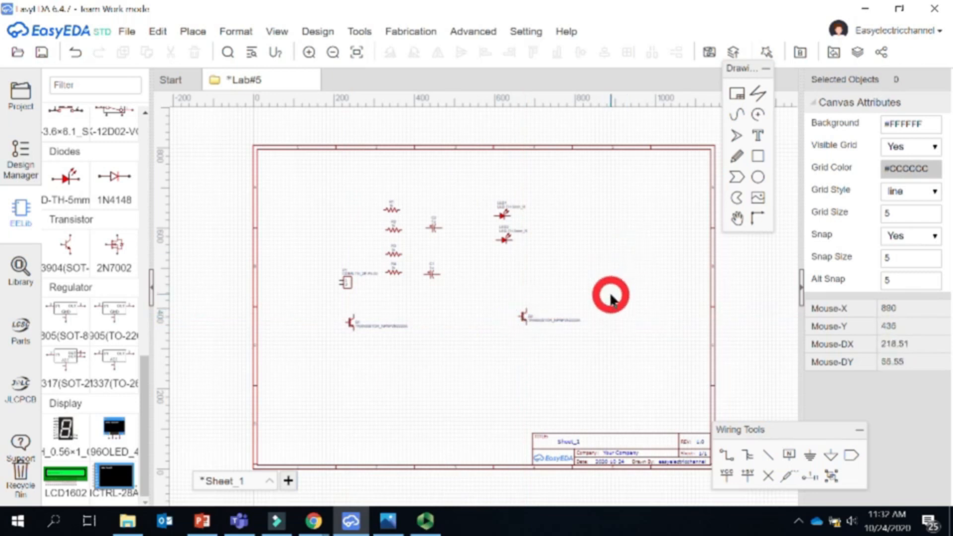
- Following the Flasher.png reference, move Q1 below and beside the connector, flip it horizontally, and move Q2 roughly level with it
{"action": "scroll", "coordinate": [601, 334], "scroll_direction": "up", "scroll_amount": 1}
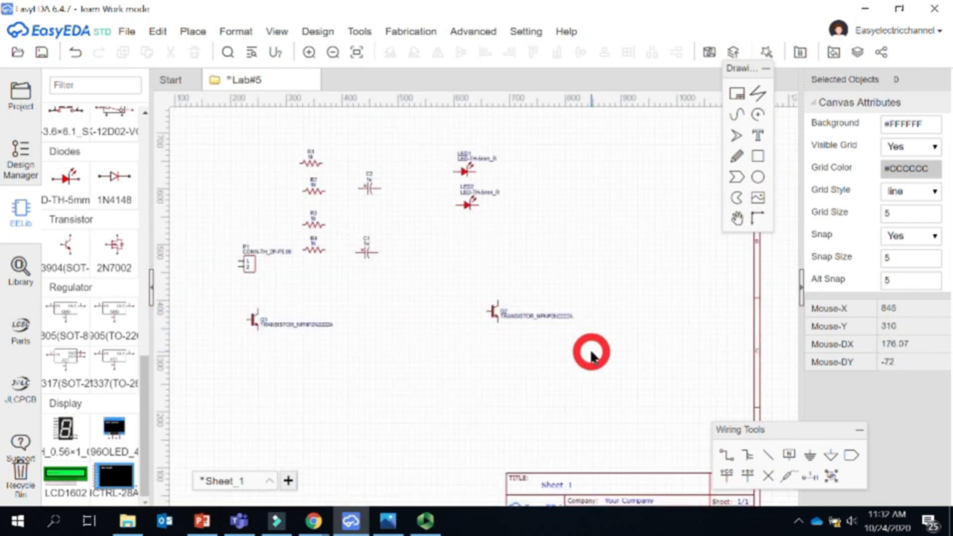
{"action": "scroll", "coordinate": [626, 333], "scroll_direction": "up", "scroll_amount": 1}
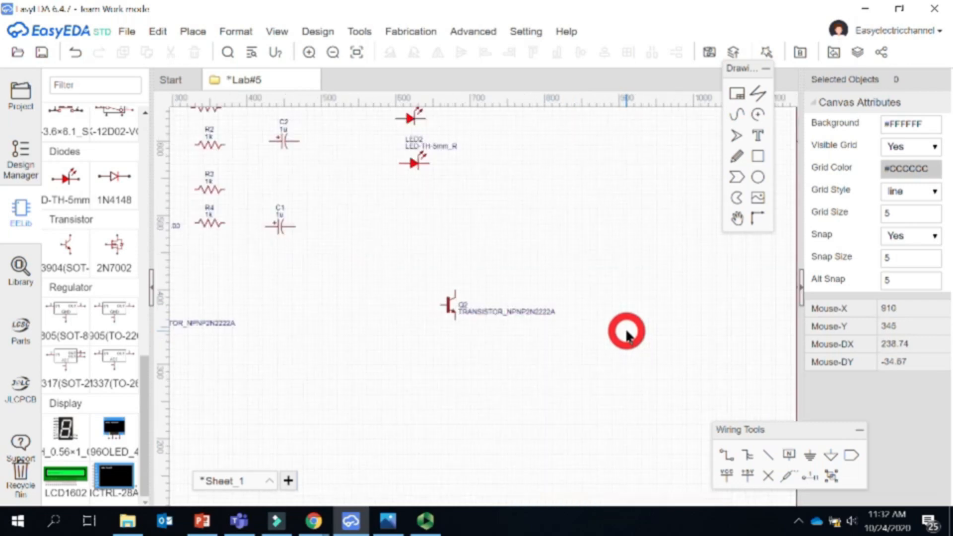
{"action": "right_click_drag", "start_coordinate": [595, 243], "coordinate": [714, 279]}
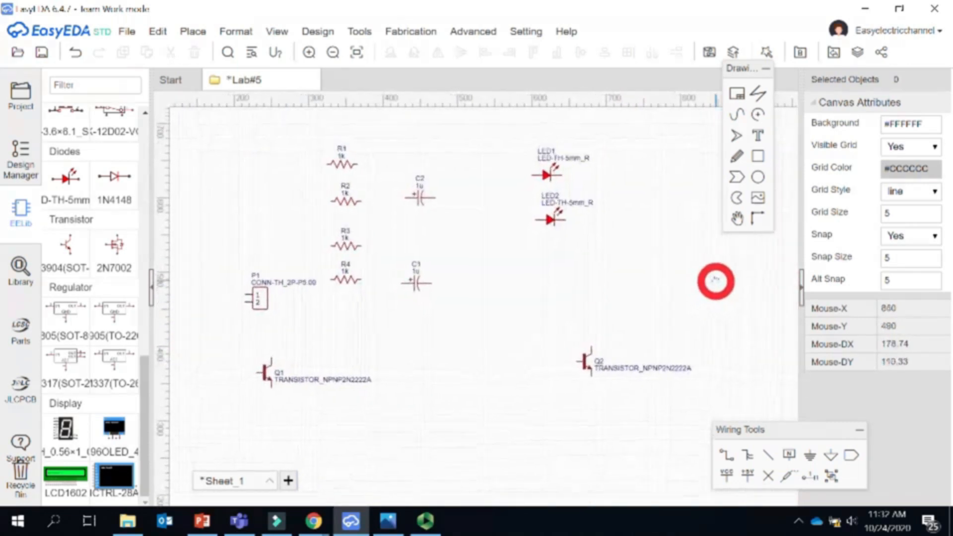
{"action": "left_click", "coordinate": [392, 525]}
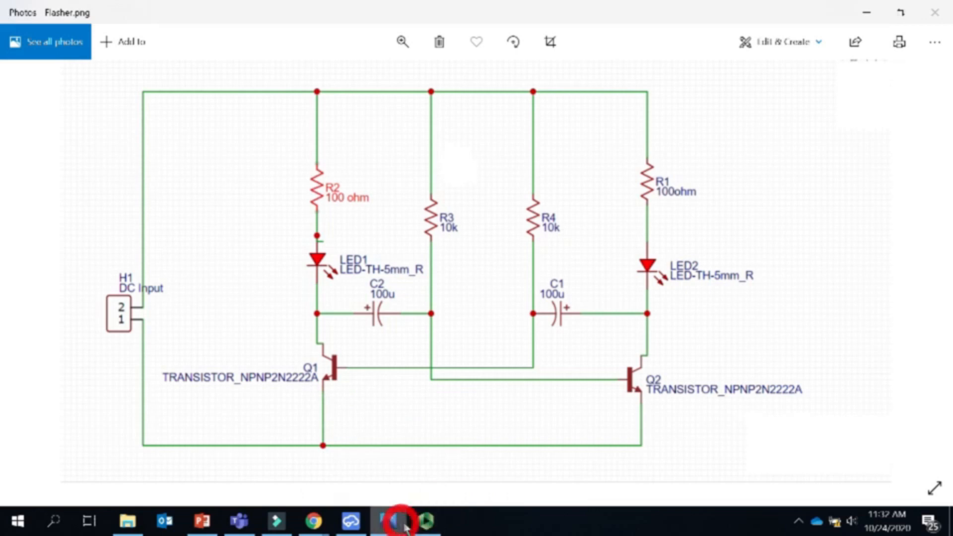
{"action": "left_click", "coordinate": [351, 520]}
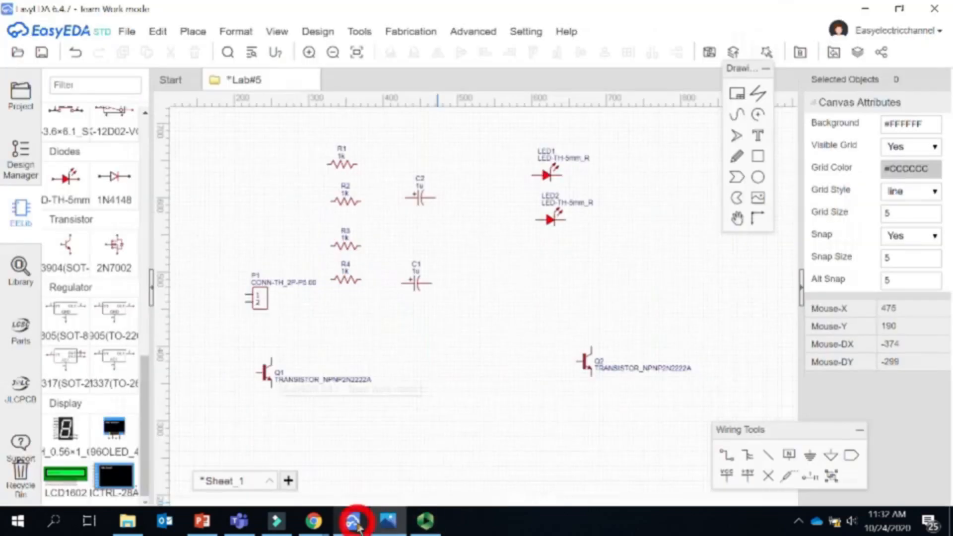
{"action": "left_click_drag", "start_coordinate": [265, 371], "coordinate": [327, 327]}
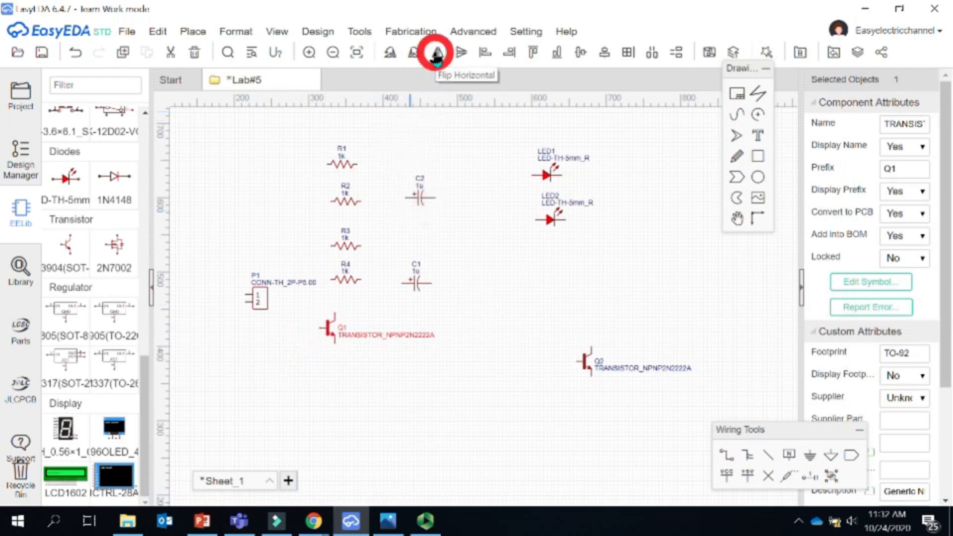
{"action": "left_click", "coordinate": [436, 53]}
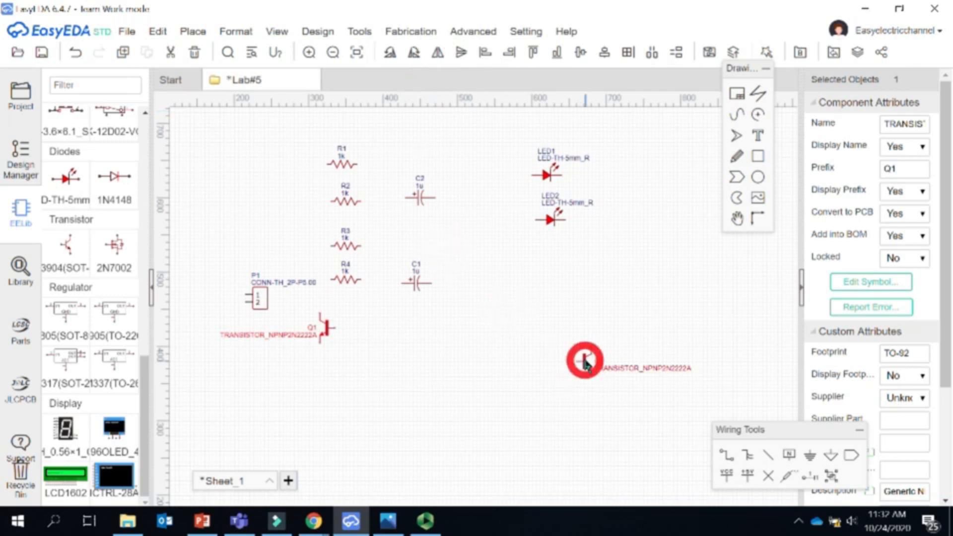
{"action": "left_click_drag", "start_coordinate": [584, 364], "coordinate": [518, 324]}
- Rotate LED2 to vertical with its anode at the top and place it directly above the collector of Q2
{"action": "left_click", "coordinate": [550, 219]}
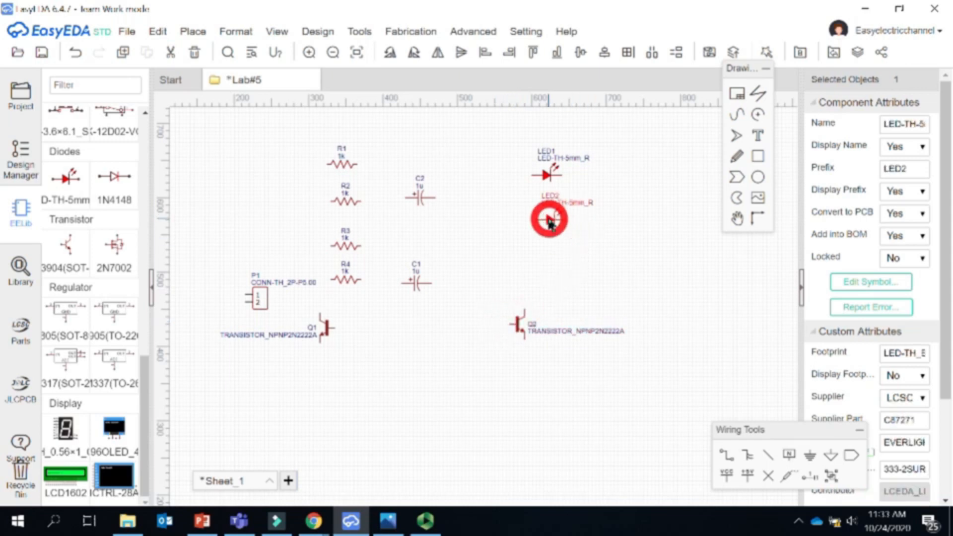
{"action": "mouse_move", "coordinate": [551, 223]}
{"action": "left_mouse_down"}
{"action": "mouse_move", "coordinate": [606, 233]}
{"action": "mouse_move", "coordinate": [551, 224]}
{"action": "left_mouse_up"}
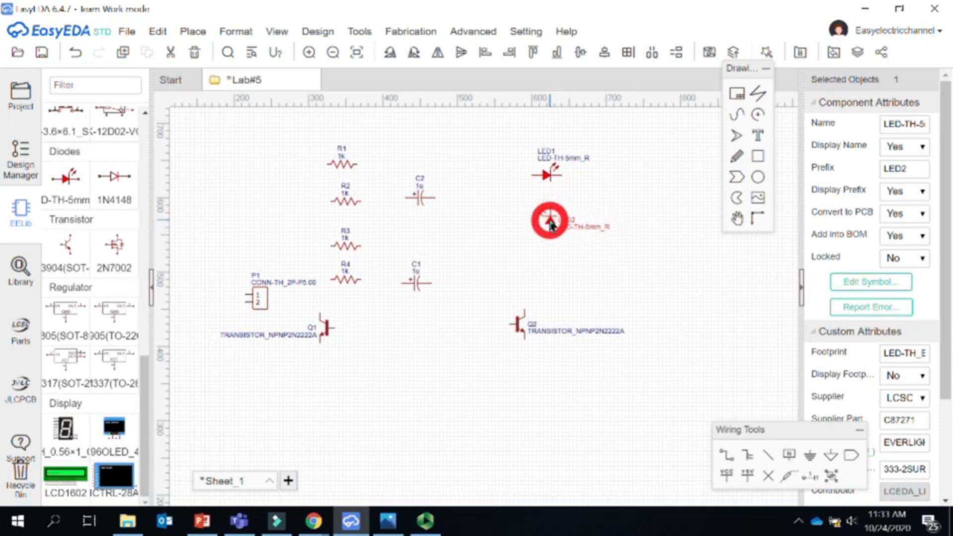
{"action": "left_click_drag", "start_coordinate": [551, 223], "coordinate": [524, 272]}
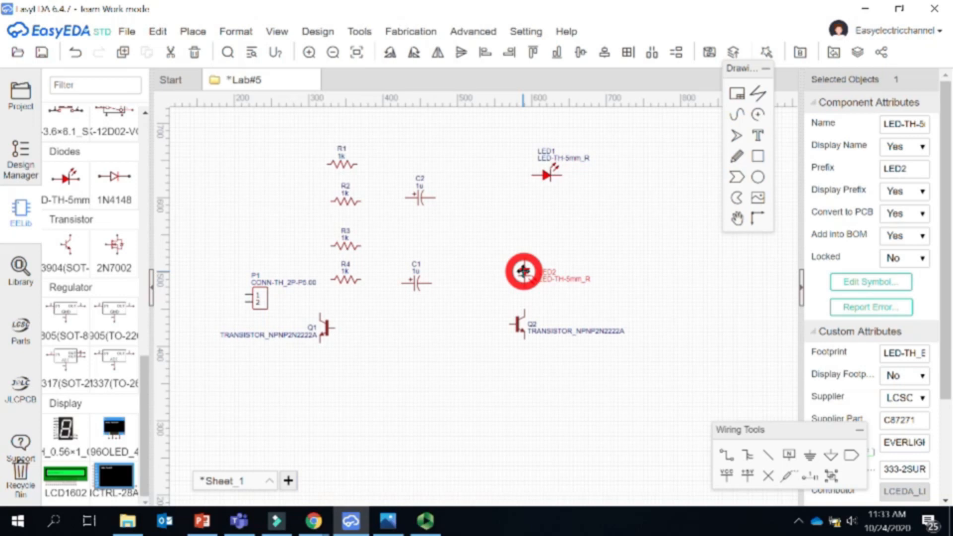
- Check the Flasher.png reference, rotate resistor R2 to vertical and place it directly above LED2
{"action": "left_click", "coordinate": [388, 521]}
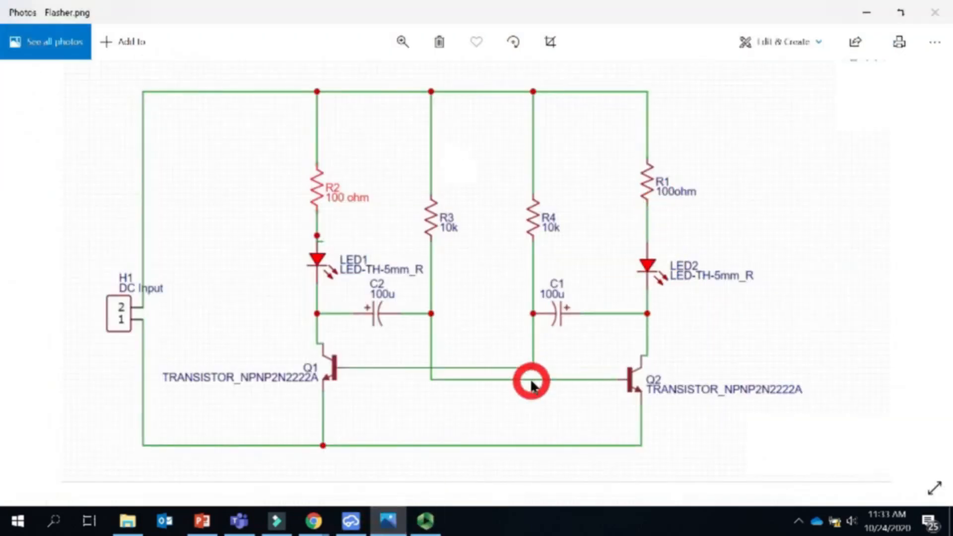
{"action": "left_click", "coordinate": [388, 522]}
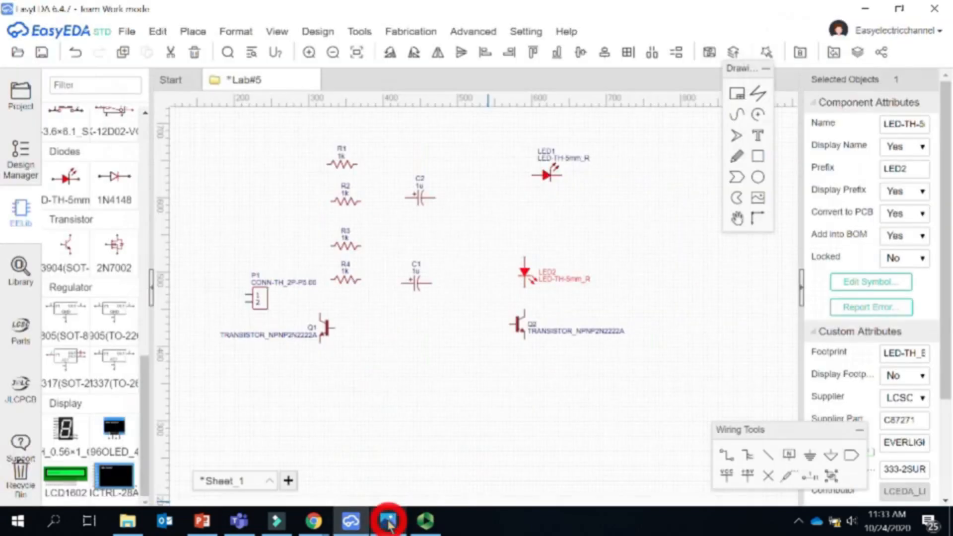
{"action": "left_click", "coordinate": [340, 164]}
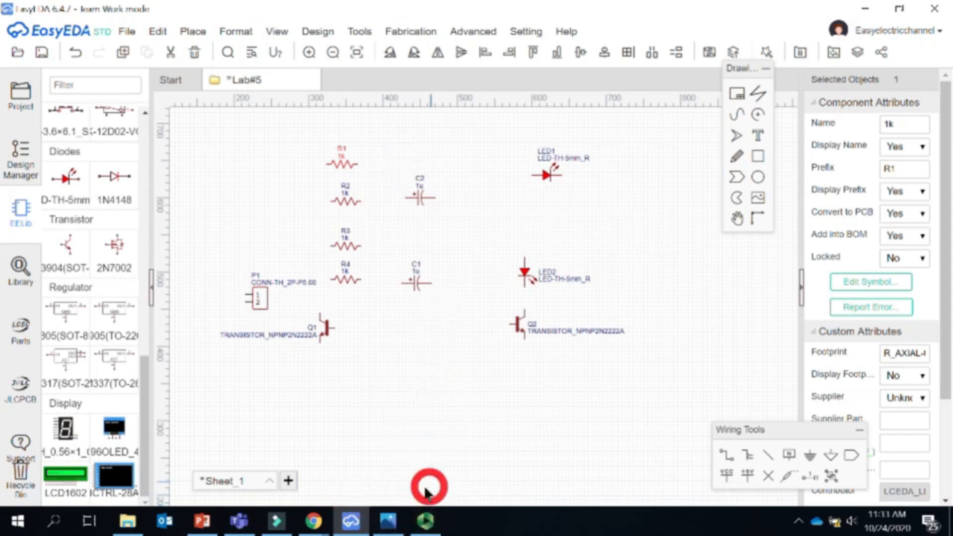
{"action": "left_click", "coordinate": [388, 521]}
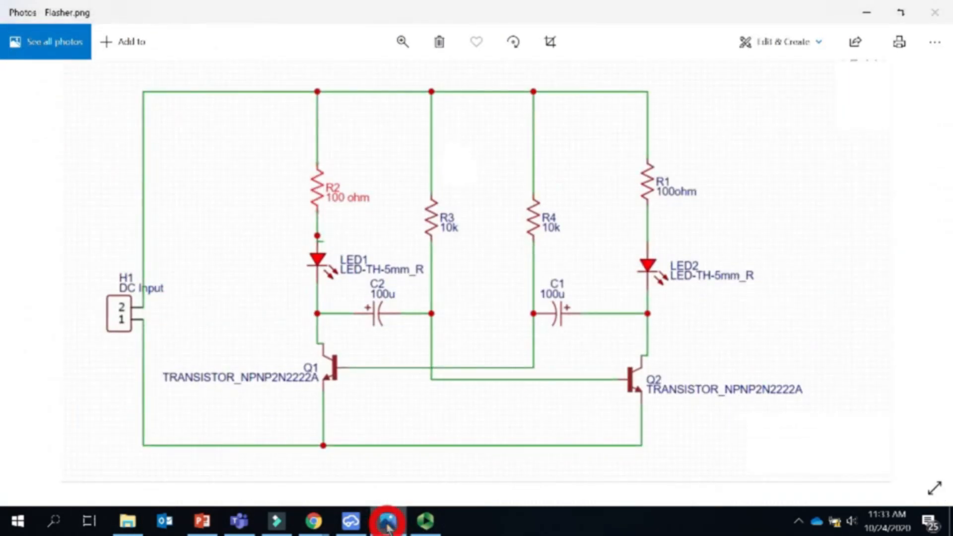
{"action": "left_click", "coordinate": [387, 521]}
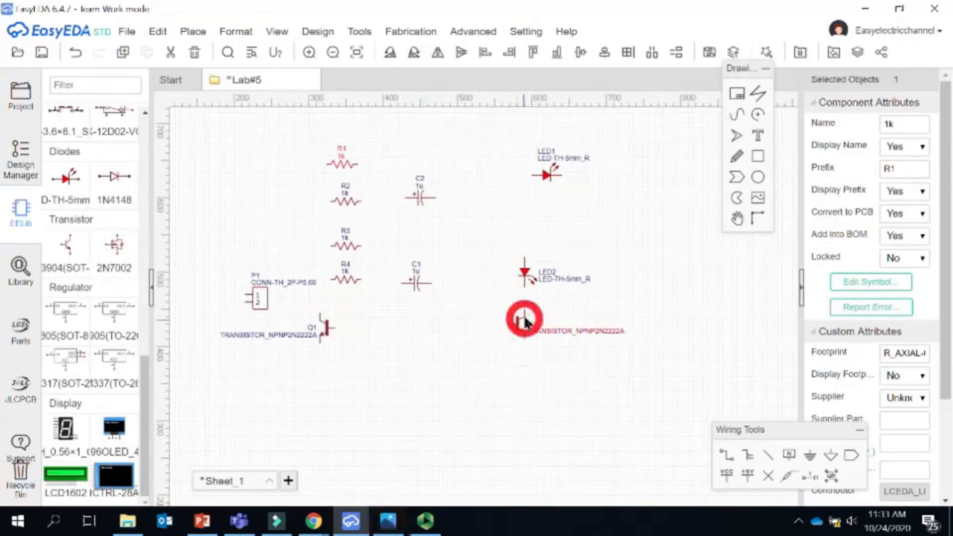
{"action": "left_click", "coordinate": [344, 194]}
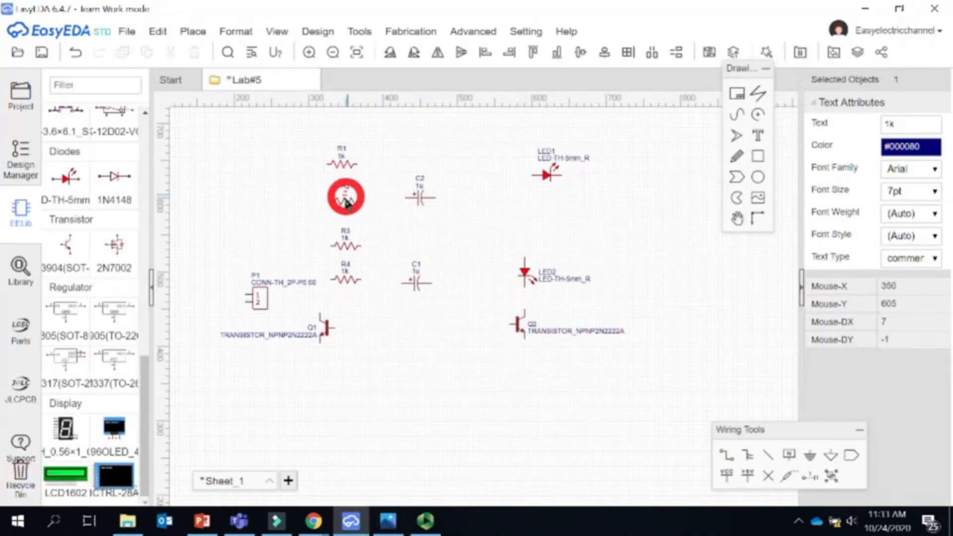
{"action": "left_click", "coordinate": [346, 203]}
{"action": "left_click_drag", "start_coordinate": [349, 206], "coordinate": [525, 226]}
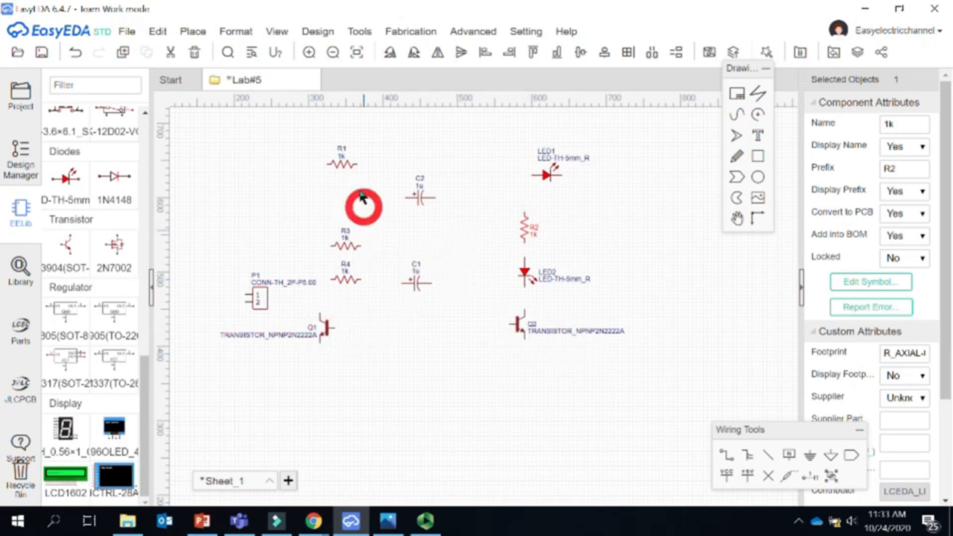
- Rotate resistors R1, R3 and R4 to vertical, placing R3 and R4 side by side between R1 and R2
{"action": "left_click", "coordinate": [340, 159]}
{"action": "left_click", "coordinate": [342, 163]}
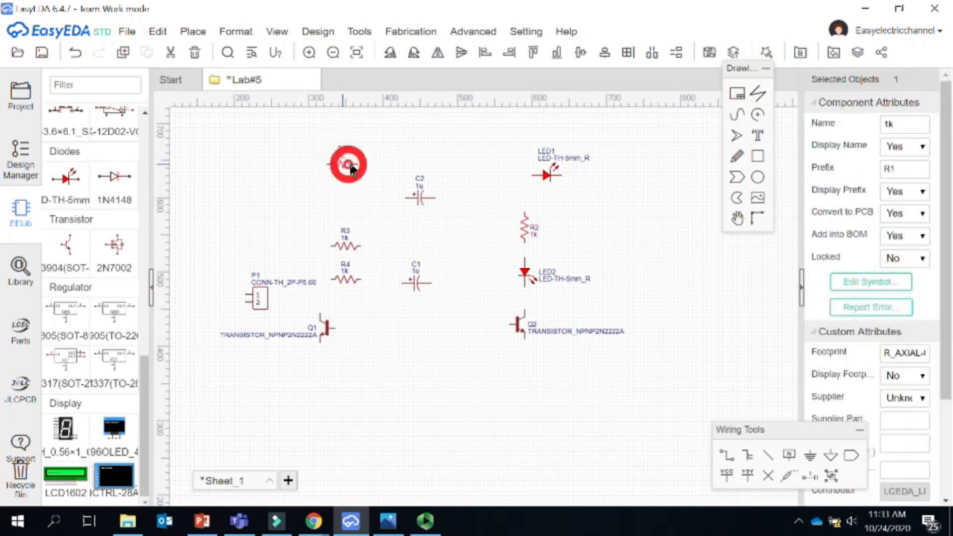
{"action": "left_click_drag", "start_coordinate": [341, 244], "coordinate": [382, 229]}
{"action": "key", "text": "space"}
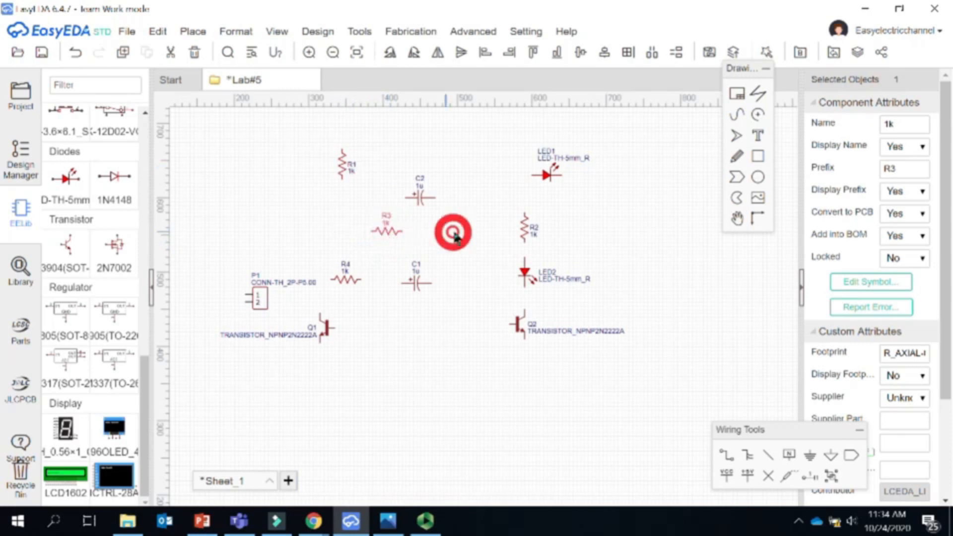
{"action": "left_click_drag", "start_coordinate": [350, 282], "coordinate": [453, 233]}
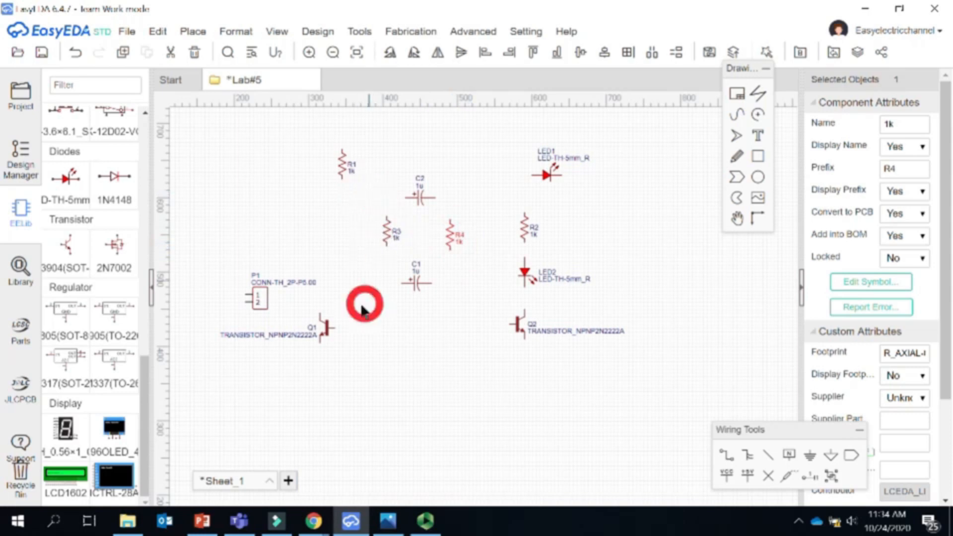
- Check the Flasher.png reference and move capacitor C1 to just above transistor Q1, between the connector and R3
{"action": "left_click", "coordinate": [418, 282]}
{"action": "left_click", "coordinate": [414, 280]}
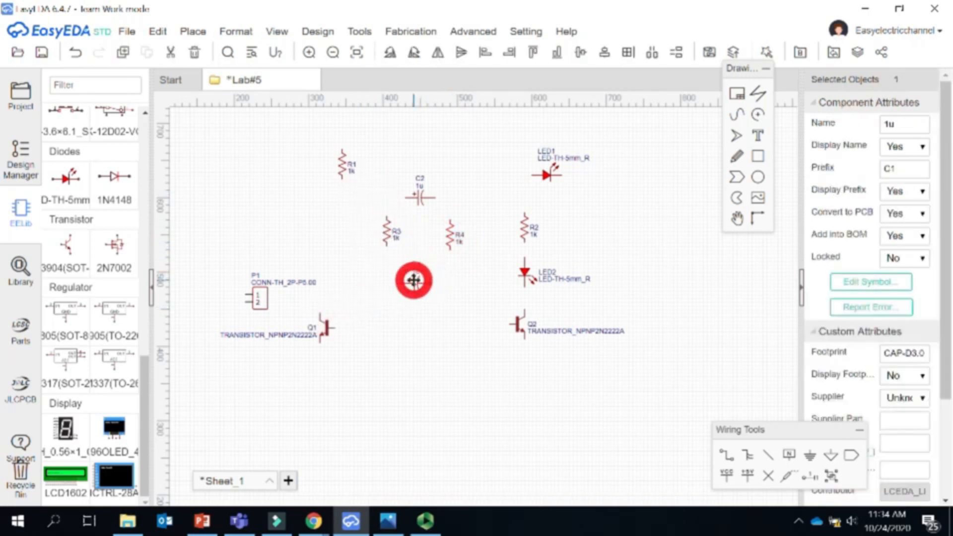
{"action": "left_click", "coordinate": [388, 520]}
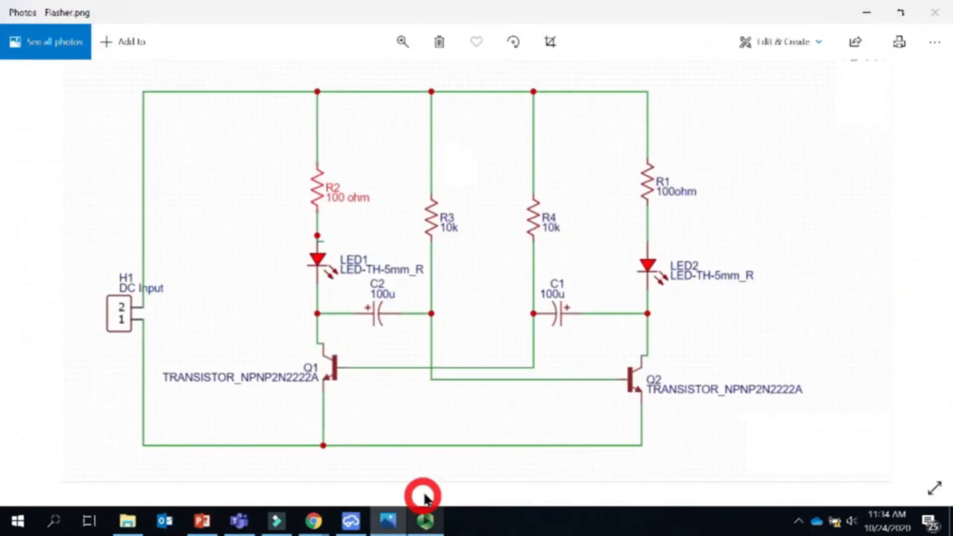
{"action": "left_click", "coordinate": [866, 15]}
{"action": "left_click_drag", "start_coordinate": [651, 232], "coordinate": [352, 291]}
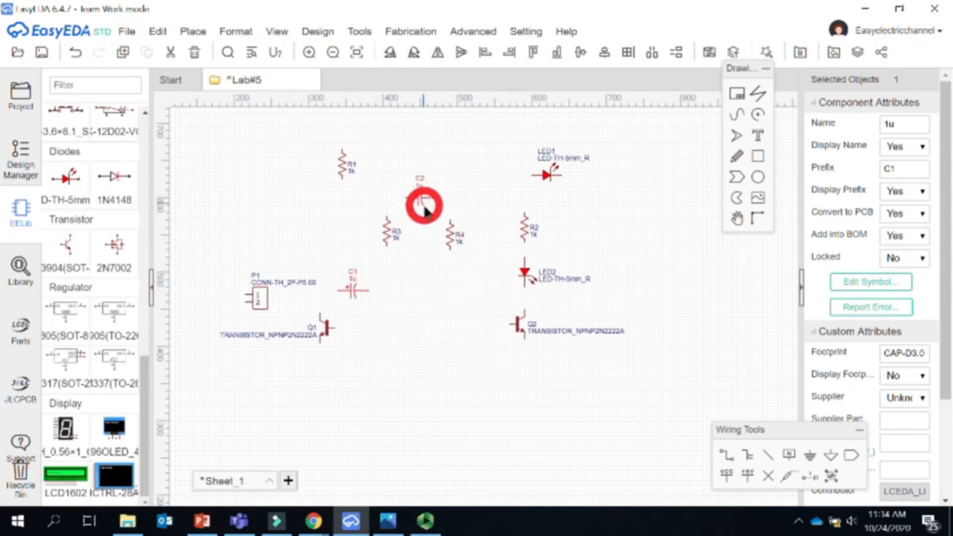
- Per the reference image, rotate capacitor C2 so its positive side faces LED2, and place it between R4 and LED2
{"action": "left_click", "coordinate": [388, 519]}
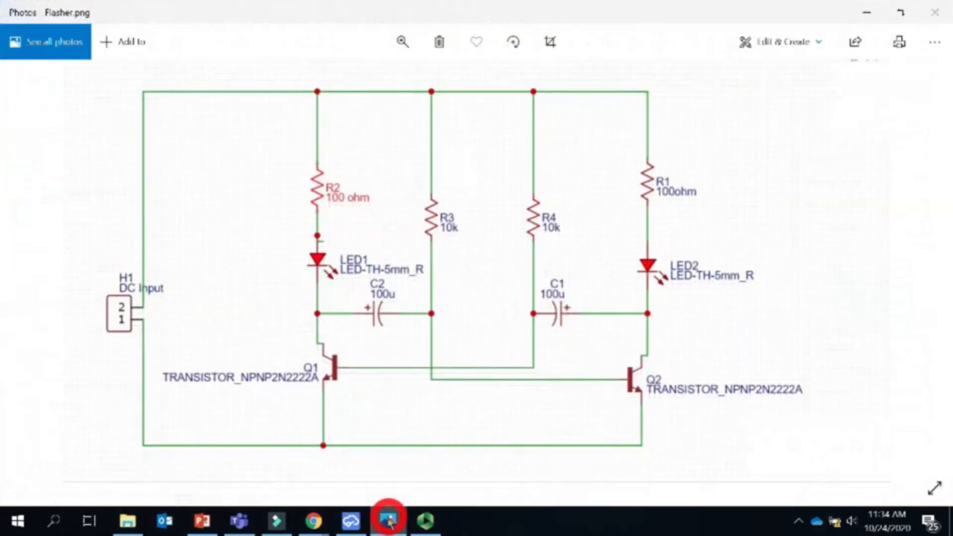
{"action": "left_click", "coordinate": [388, 519]}
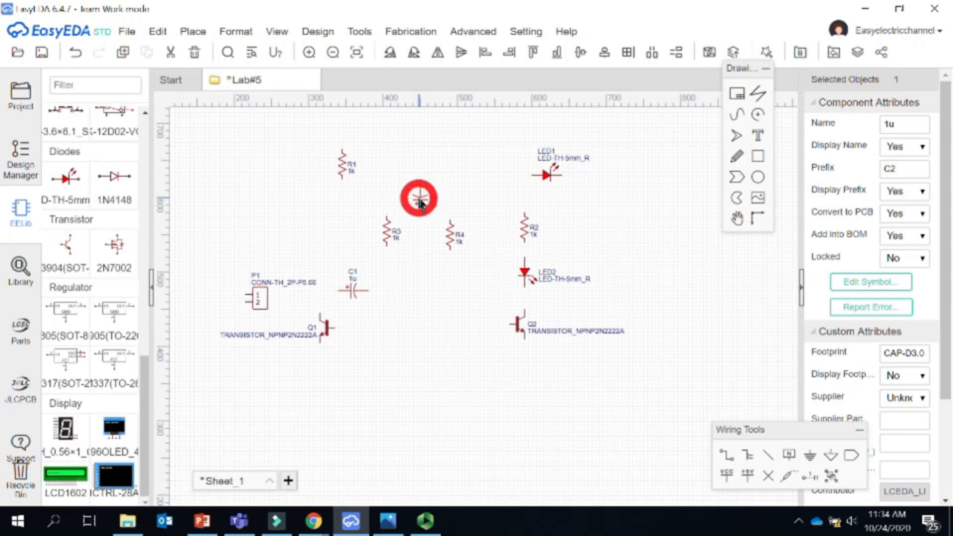
{"action": "left_click_drag", "start_coordinate": [419, 197], "coordinate": [463, 290]}
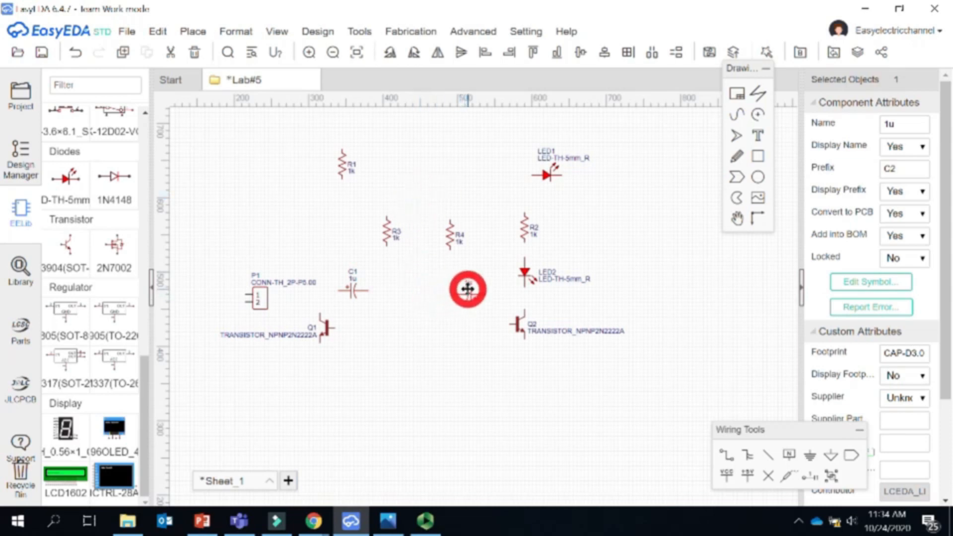
- Recheck the reference image, line up R3 and R4 level with R2, and move R1 down above transistor Q1
{"action": "left_click", "coordinate": [388, 520]}
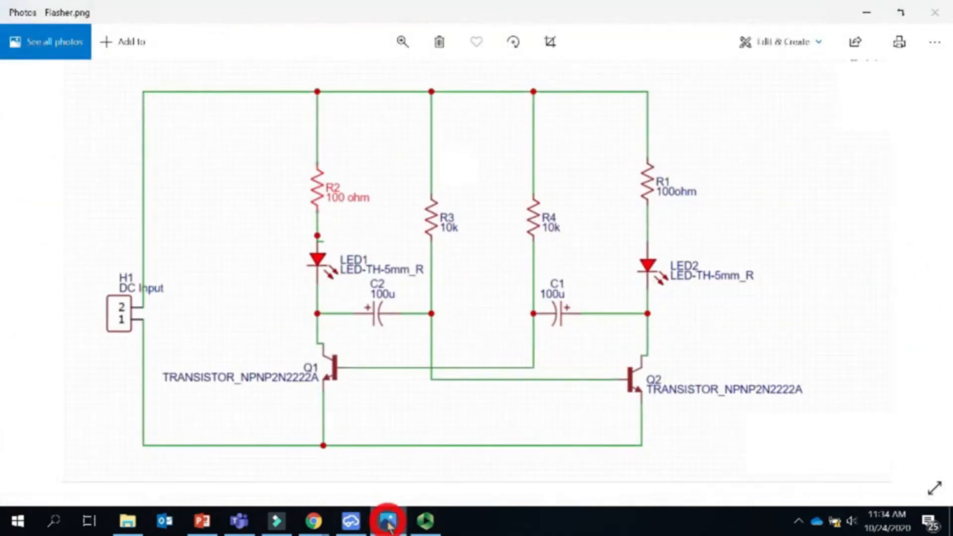
{"action": "left_click", "coordinate": [388, 519]}
{"action": "left_click_drag", "start_coordinate": [395, 235], "coordinate": [401, 234]}
{"action": "left_click", "coordinate": [449, 236]}
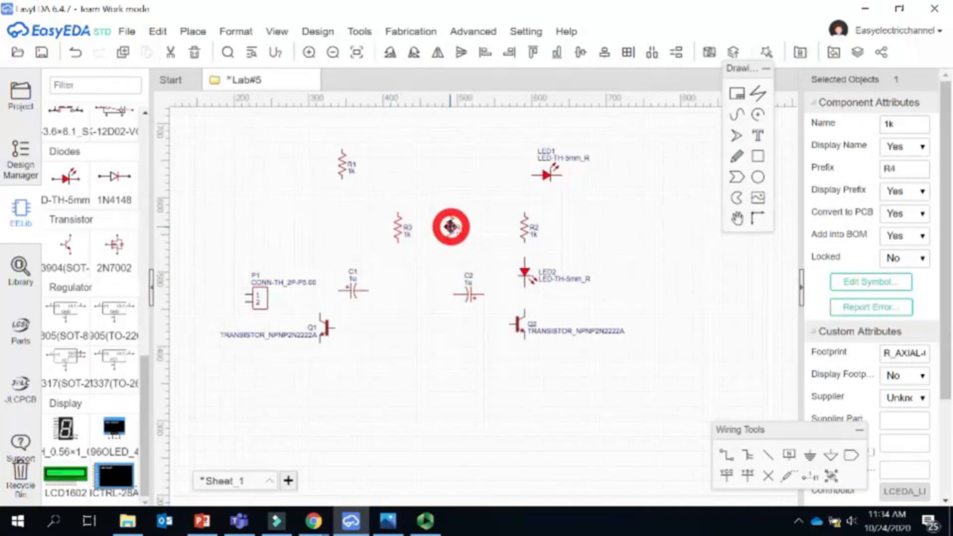
{"action": "left_click_drag", "start_coordinate": [342, 169], "coordinate": [323, 240]}
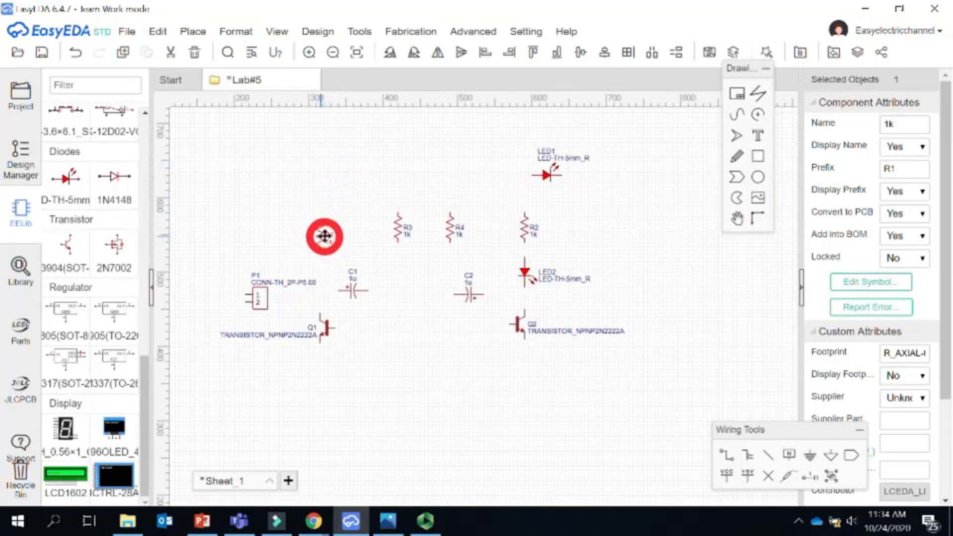
- Line up R1 level with R3, then rotate LED1 to vertical and place it between R1 and transistor Q1
{"action": "left_click_drag", "start_coordinate": [327, 241], "coordinate": [327, 232]}
{"action": "left_click", "coordinate": [547, 173]}
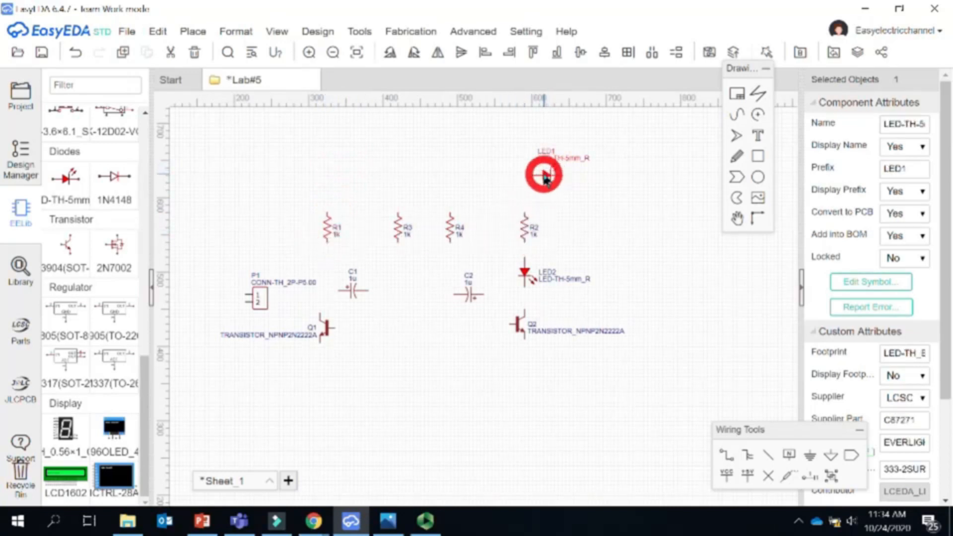
{"action": "key", "text": "space"}
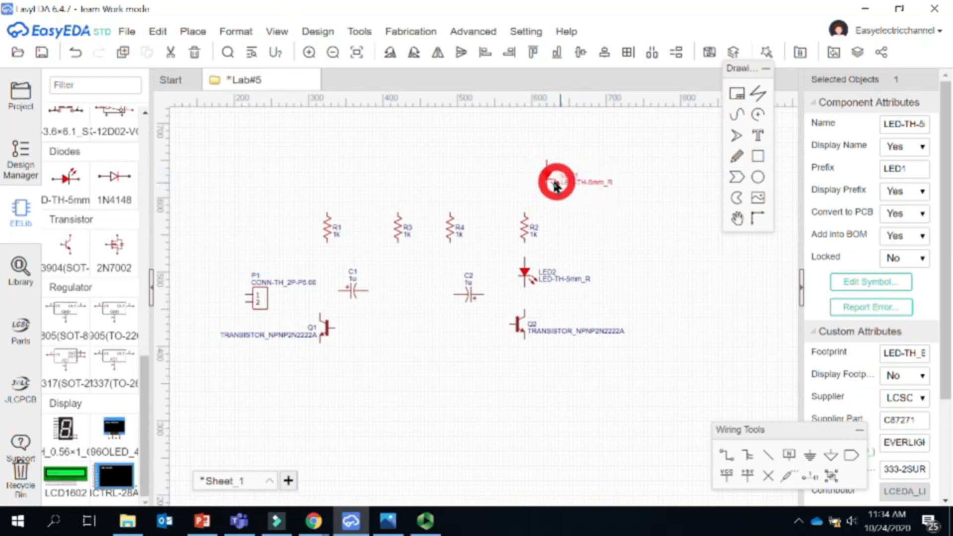
{"action": "left_click_drag", "start_coordinate": [545, 179], "coordinate": [323, 271]}
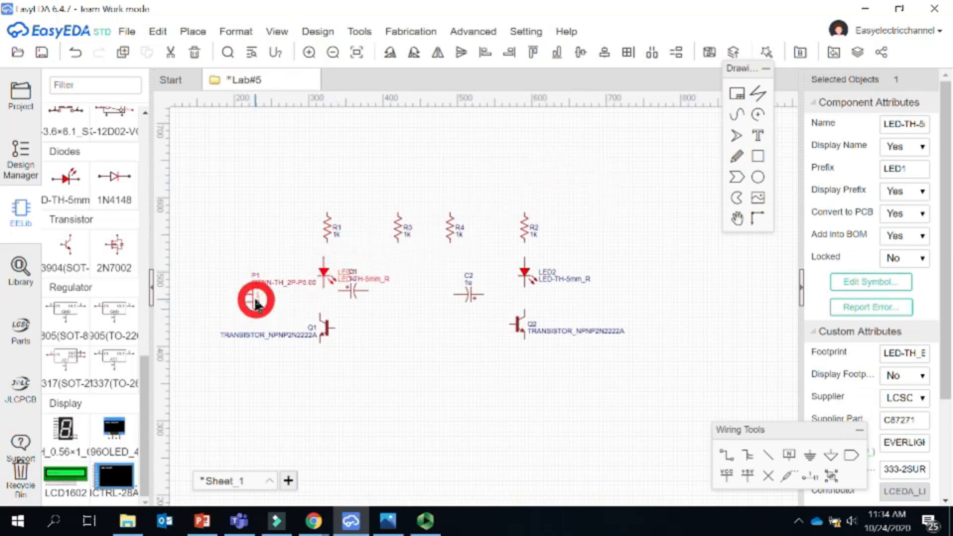
- Rotate connector P1 by 180 degrees so its pins face the circuit, and shift it slightly away from Q1
{"action": "left_click", "coordinate": [255, 298]}
{"action": "key", "text": "space"}
{"action": "key", "text": "space"}
{"action": "left_click_drag", "start_coordinate": [258, 300], "coordinate": [245, 299]}
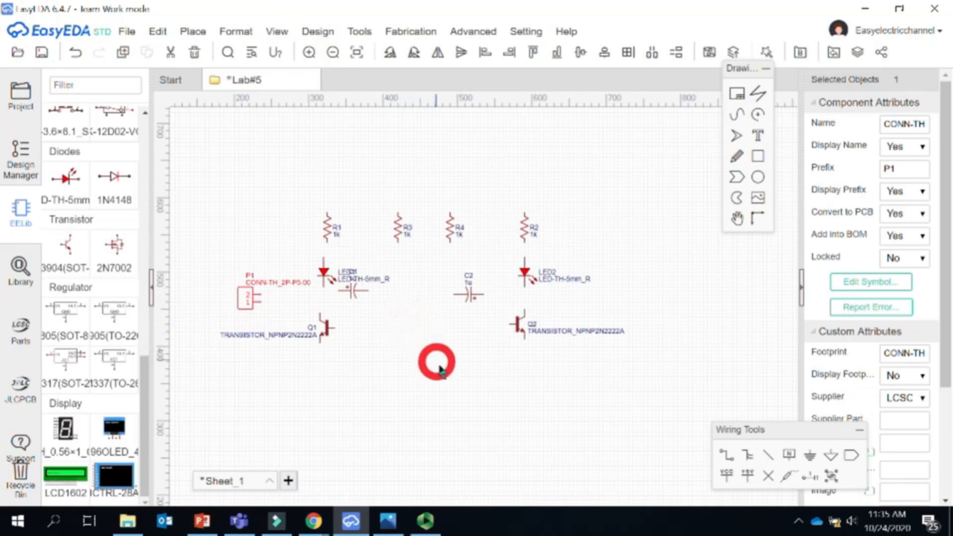
- Check the Flasher.png reference and move capacitors C1 and C2 slightly down to one level between the LEDs and transistors
{"action": "left_click", "coordinate": [394, 519]}
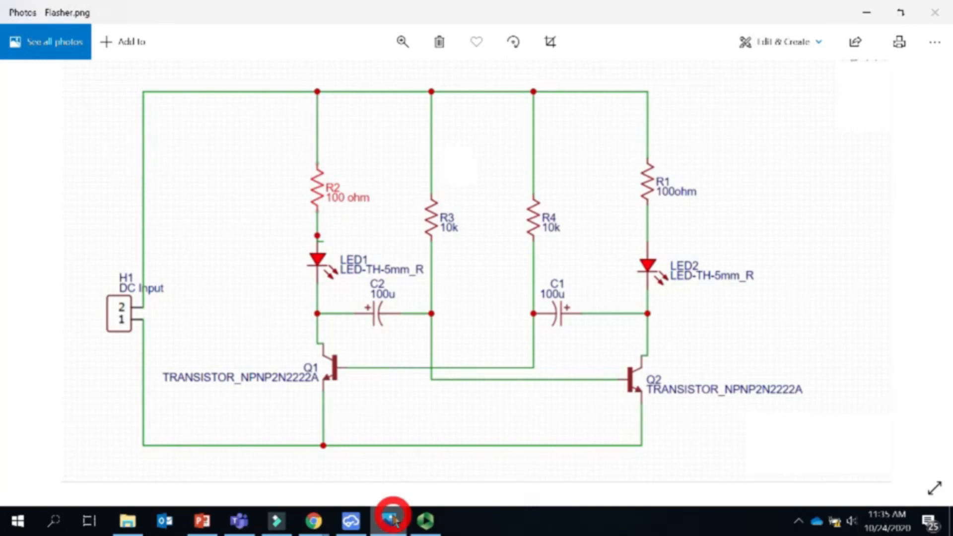
{"action": "left_click", "coordinate": [394, 520]}
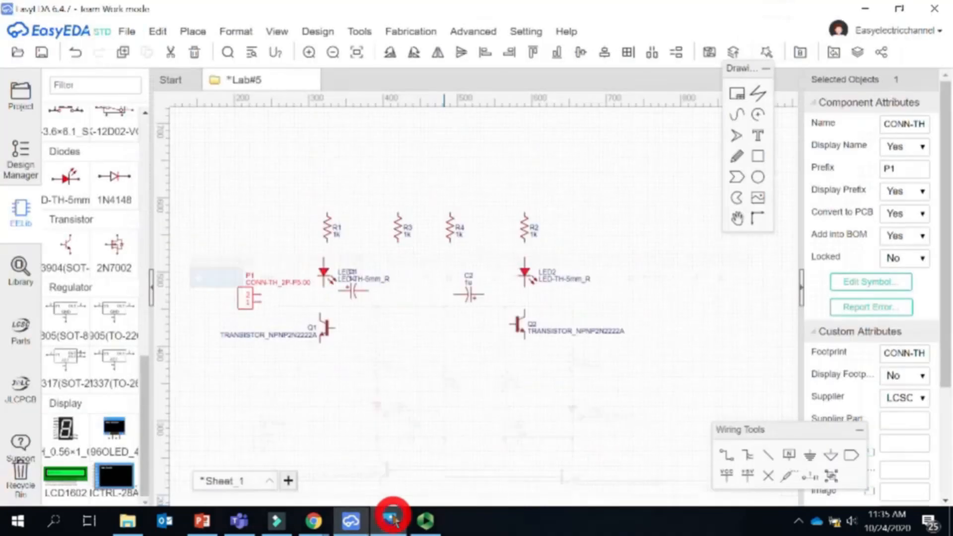
{"action": "left_click", "coordinate": [353, 292]}
{"action": "left_click", "coordinate": [469, 295]}
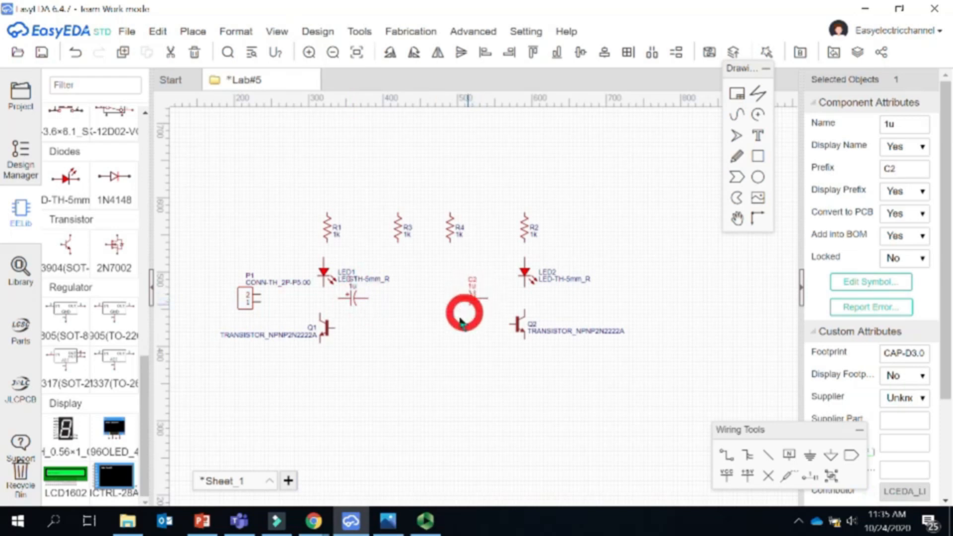
{"action": "left_click", "coordinate": [387, 522]}
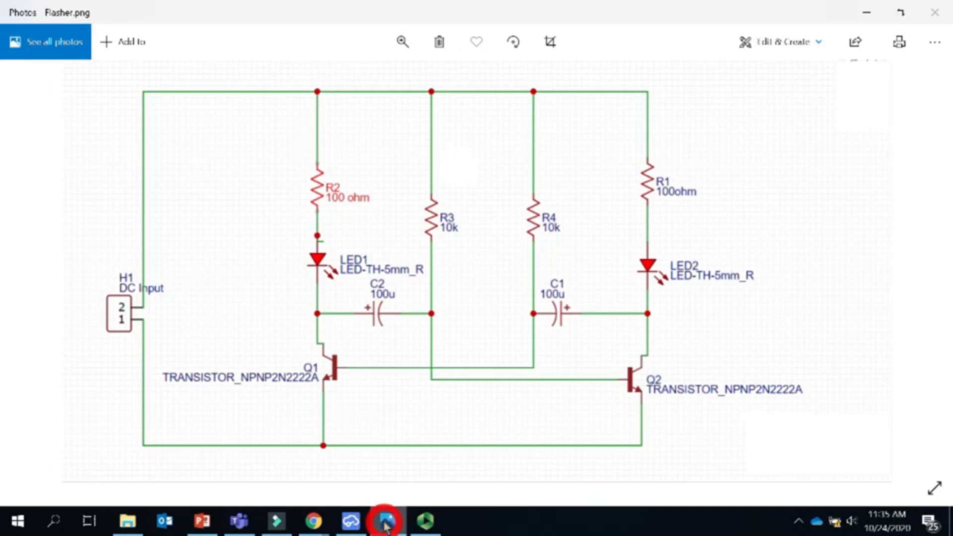
{"action": "left_click", "coordinate": [387, 523]}
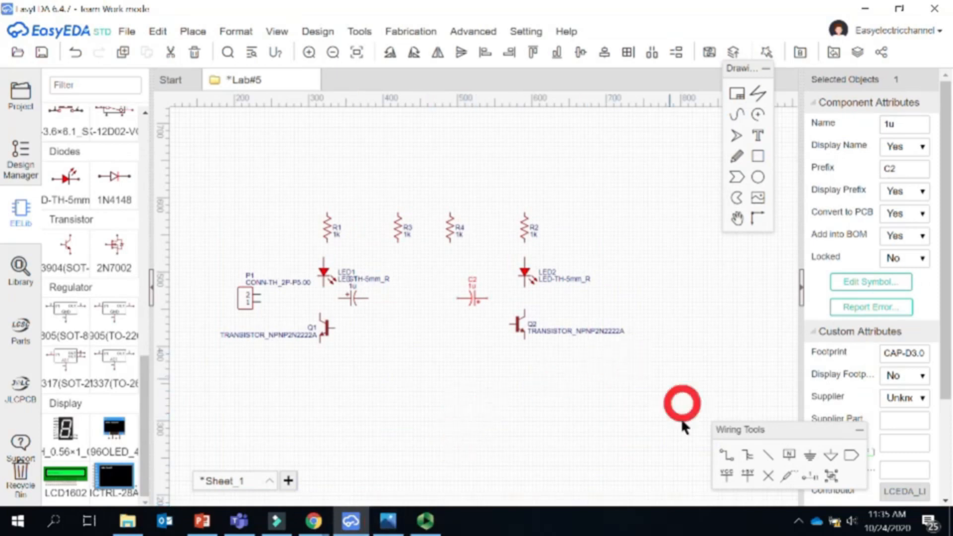
- Wire the emitter of Q2 to the emitter of Q1 with a horizontal rail below both transistors
{"action": "left_click", "coordinate": [725, 458]}
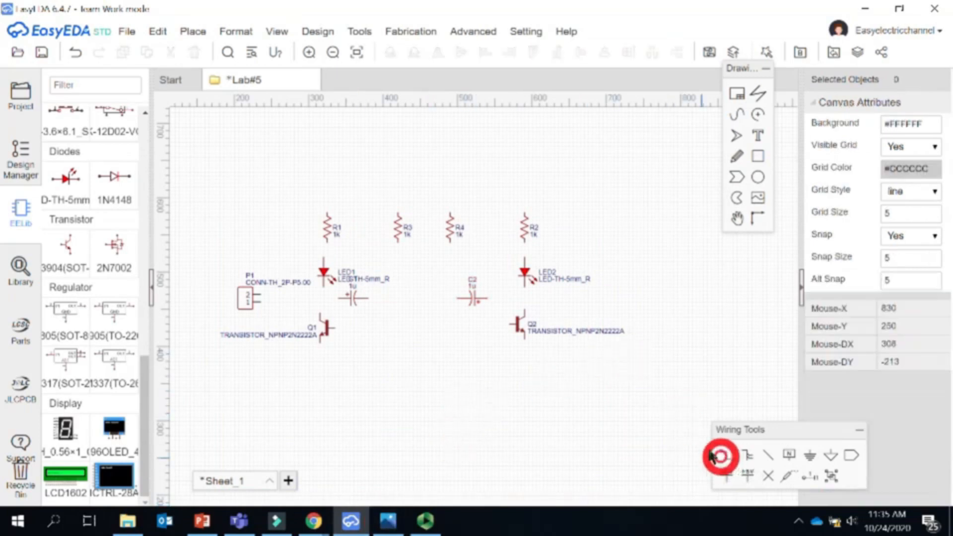
{"action": "left_click", "coordinate": [524, 341]}
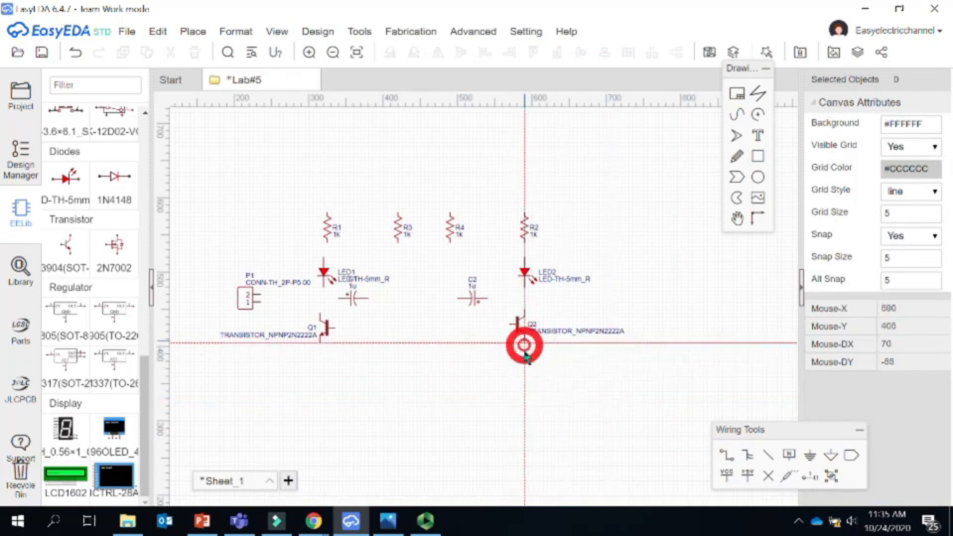
{"action": "left_click", "coordinate": [525, 369]}
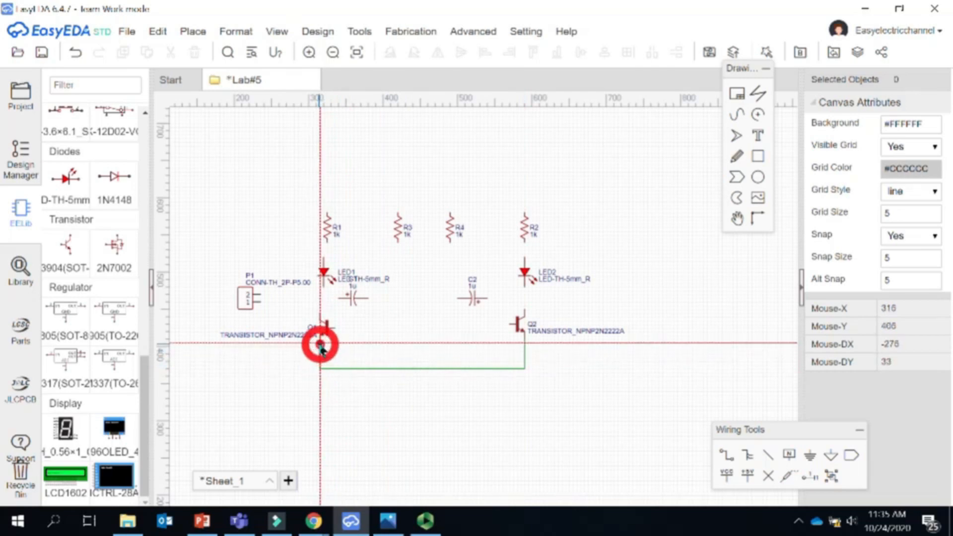
{"action": "left_click", "coordinate": [320, 343]}
{"action": "key", "text": "Escape"}
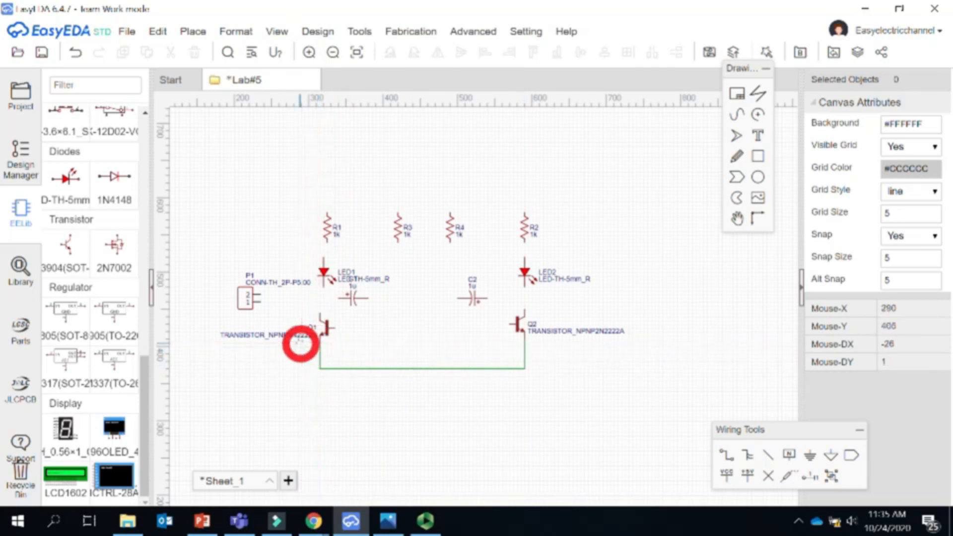
- Wire pin 1 of connector P1 down to the bottom rail, joining it below the emitter of Q1
{"action": "left_click", "coordinate": [725, 454]}
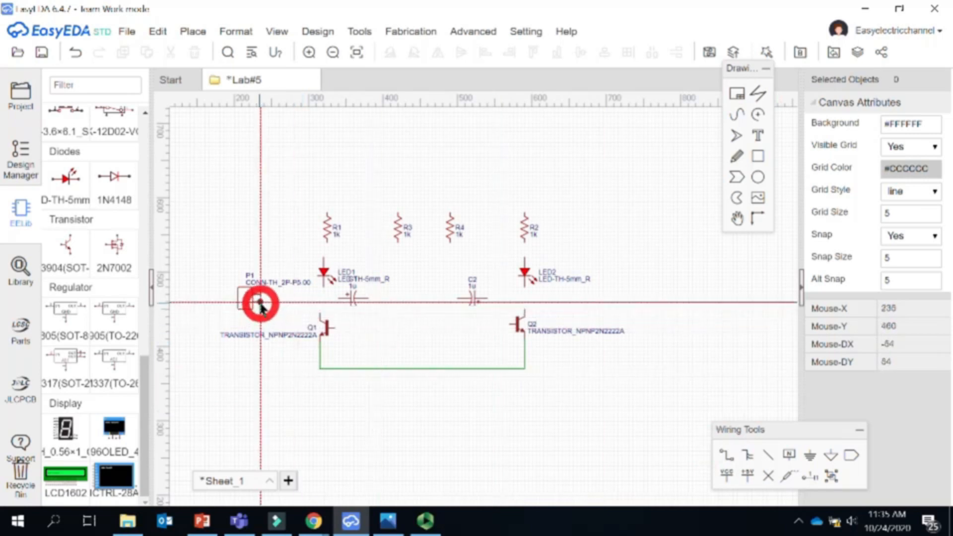
{"action": "left_click_drag", "start_coordinate": [258, 314], "coordinate": [321, 368]}
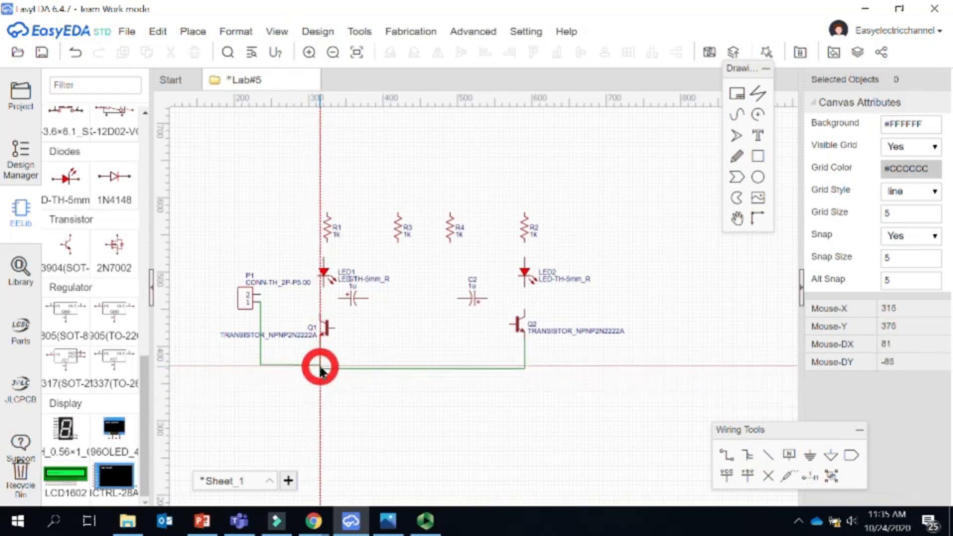
{"action": "left_click", "coordinate": [320, 368]}
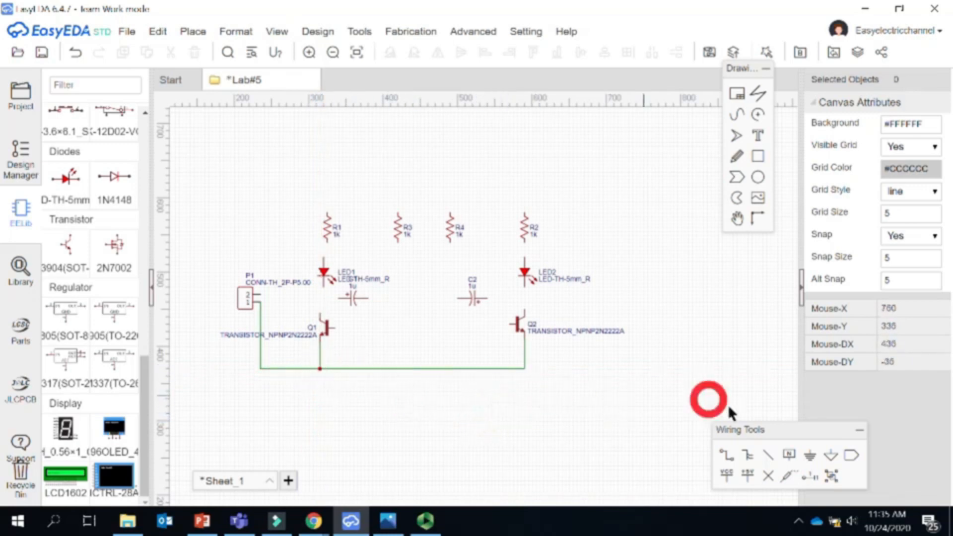
- Wire the upper end of R2 to pin 2 of P1, running a horizontal supply rail above the resistors
{"action": "left_click", "coordinate": [726, 455]}
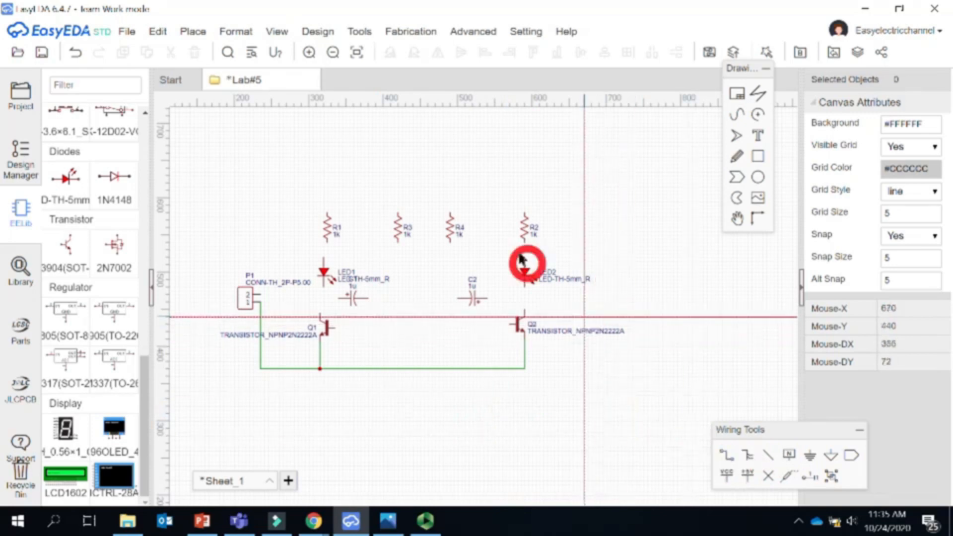
{"action": "left_click", "coordinate": [525, 214]}
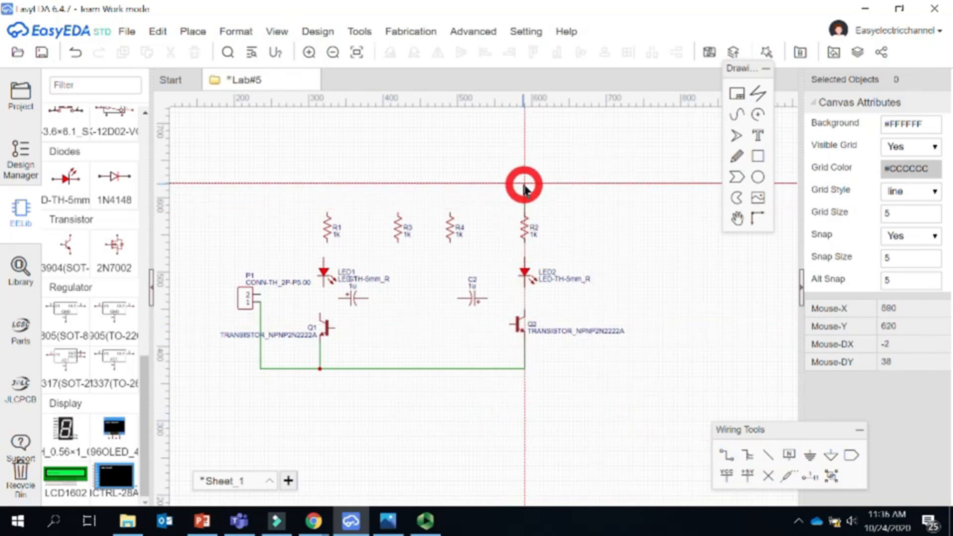
{"action": "left_click", "coordinate": [525, 184]}
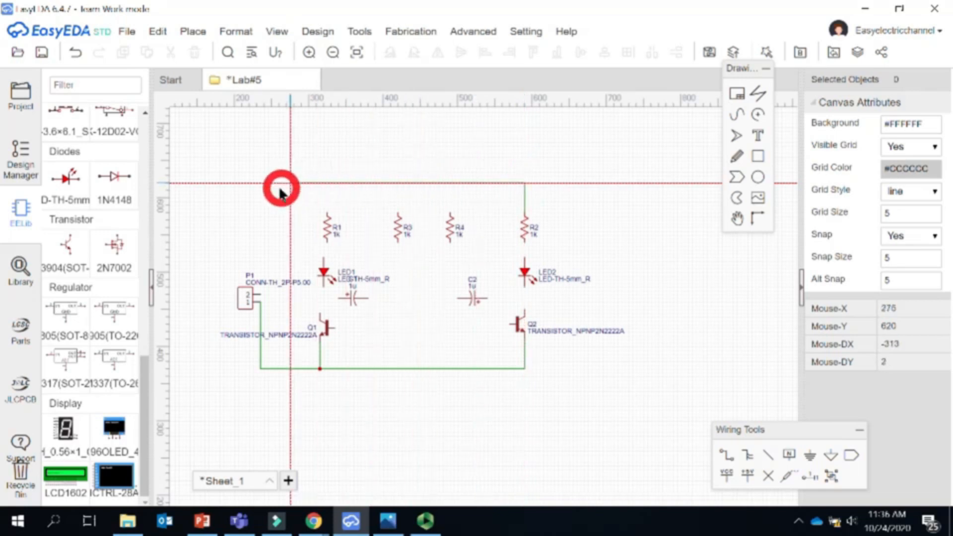
{"action": "left_click", "coordinate": [261, 295]}
{"action": "right_click", "coordinate": [261, 295]}
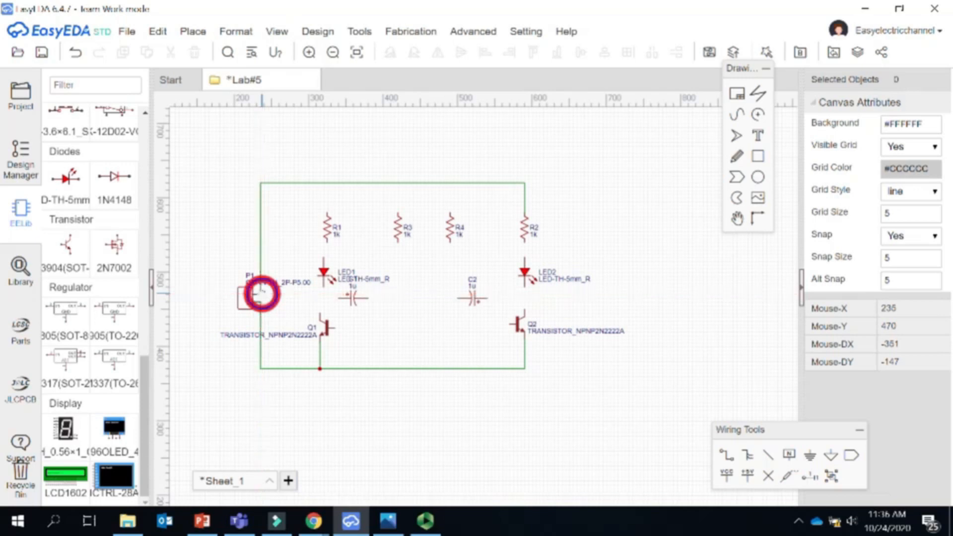
- Wire the lower end of R2 to the upper pin of LED2
{"action": "left_click", "coordinate": [726, 454]}
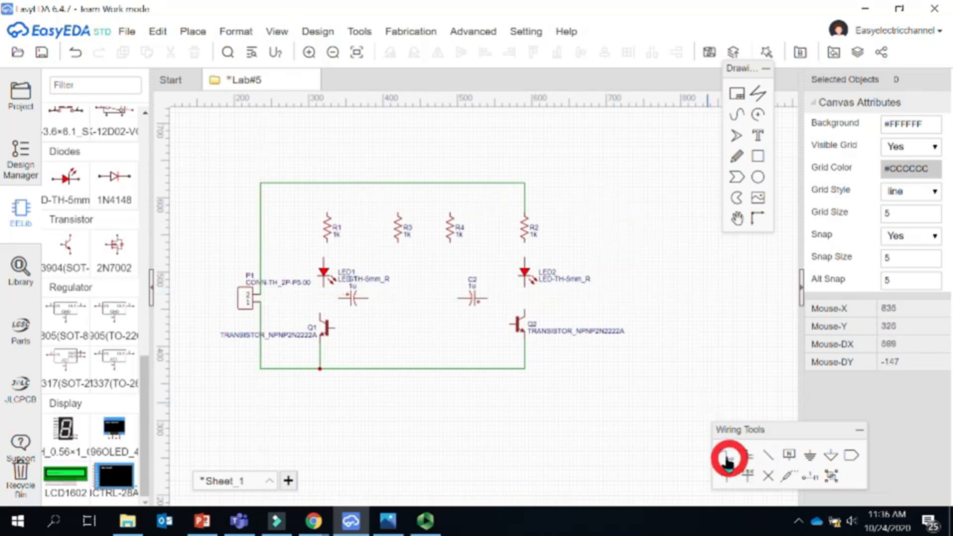
{"action": "left_click", "coordinate": [525, 244]}
{"action": "left_click", "coordinate": [525, 258]}
{"action": "right_click", "coordinate": [537, 257]}
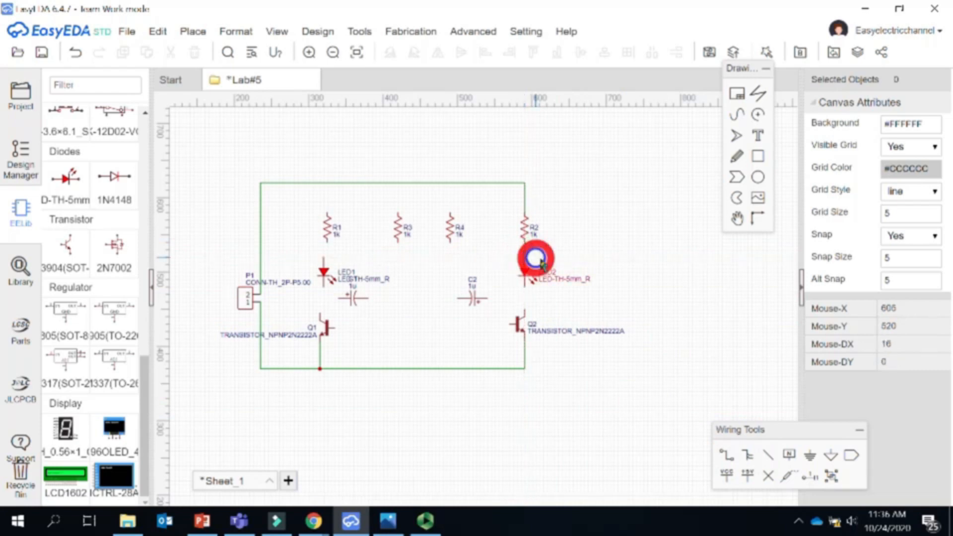
- Wire the upper ends of resistors R4, R3 and R1 straight up to the supply rail
{"action": "left_click", "coordinate": [728, 457]}
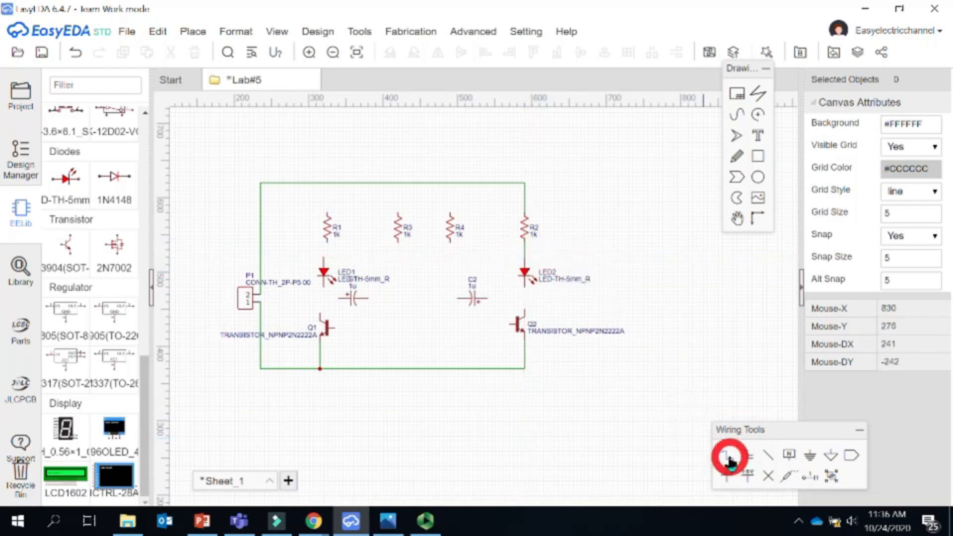
{"action": "left_click", "coordinate": [451, 214]}
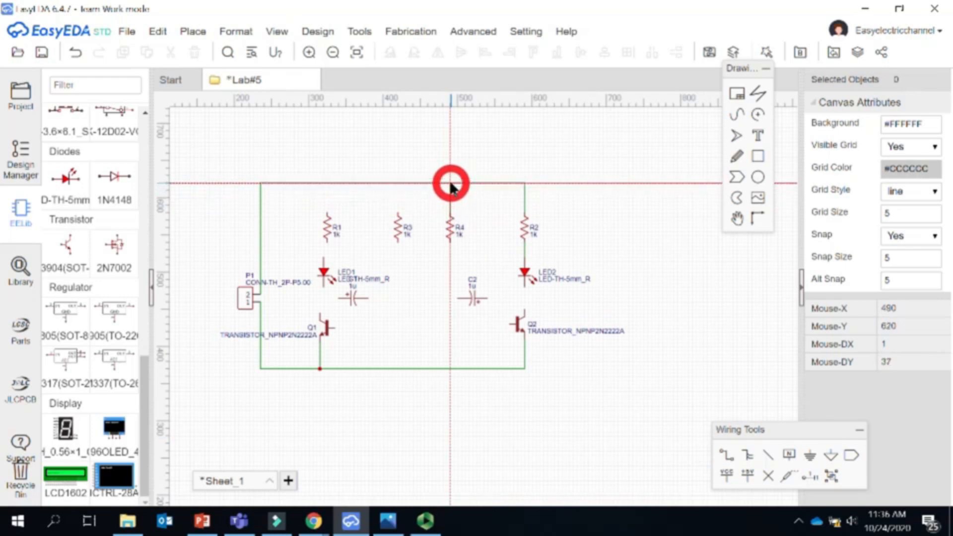
{"action": "left_click", "coordinate": [451, 184]}
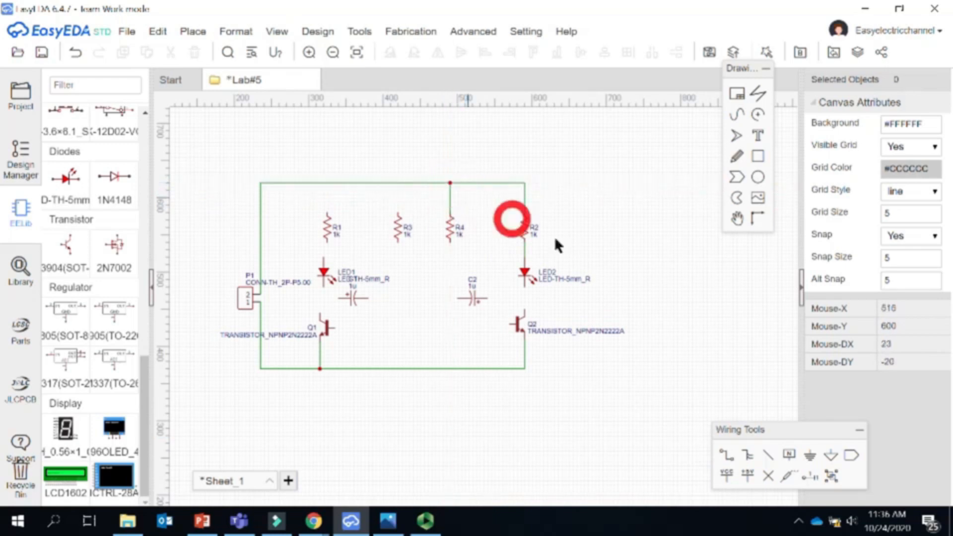
{"action": "left_click", "coordinate": [727, 455]}
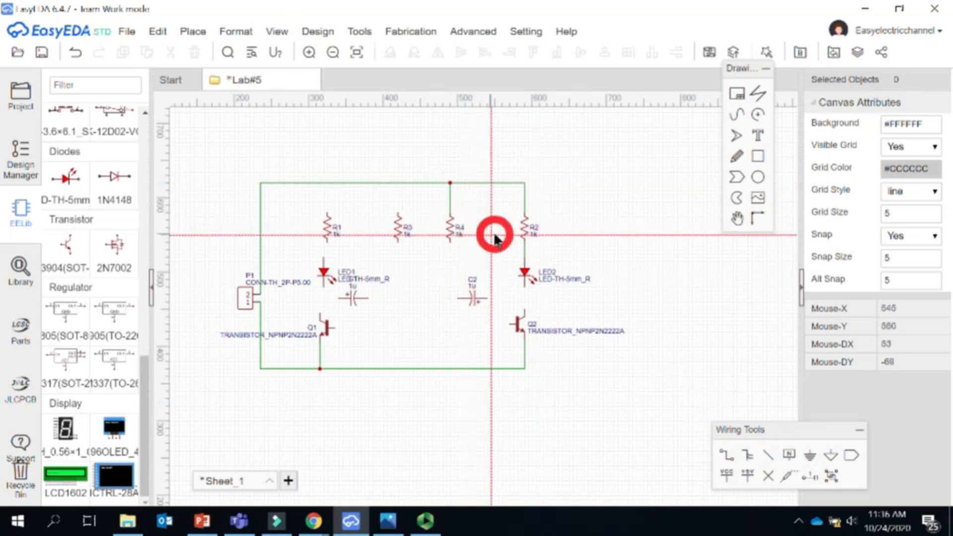
{"action": "left_click", "coordinate": [400, 215]}
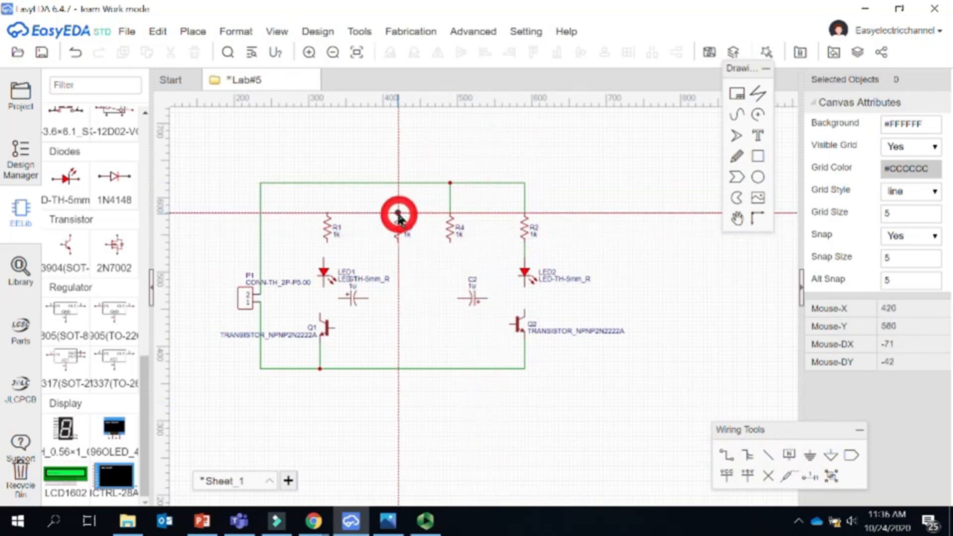
{"action": "left_click", "coordinate": [399, 183]}
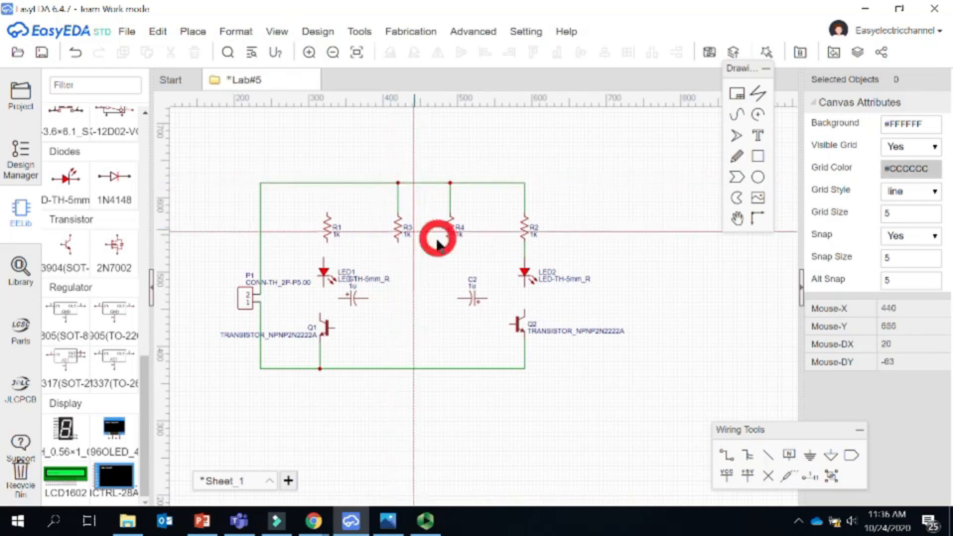
{"action": "left_click", "coordinate": [329, 217]}
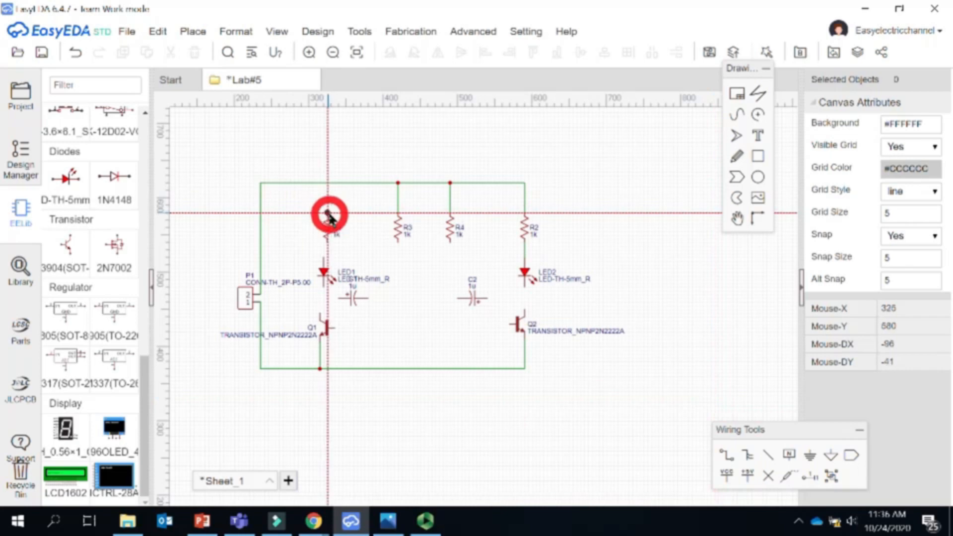
{"action": "left_click", "coordinate": [328, 183]}
{"action": "right_click", "coordinate": [334, 159]}
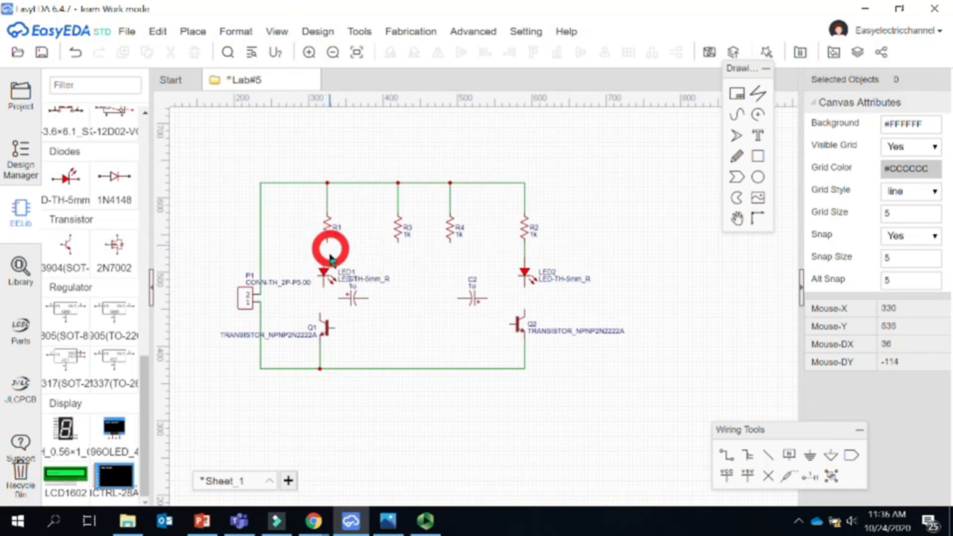
- Align LED1 directly under R1 and wire the lower end of R1 to the upper pin of LED1
{"action": "left_click", "coordinate": [325, 272]}
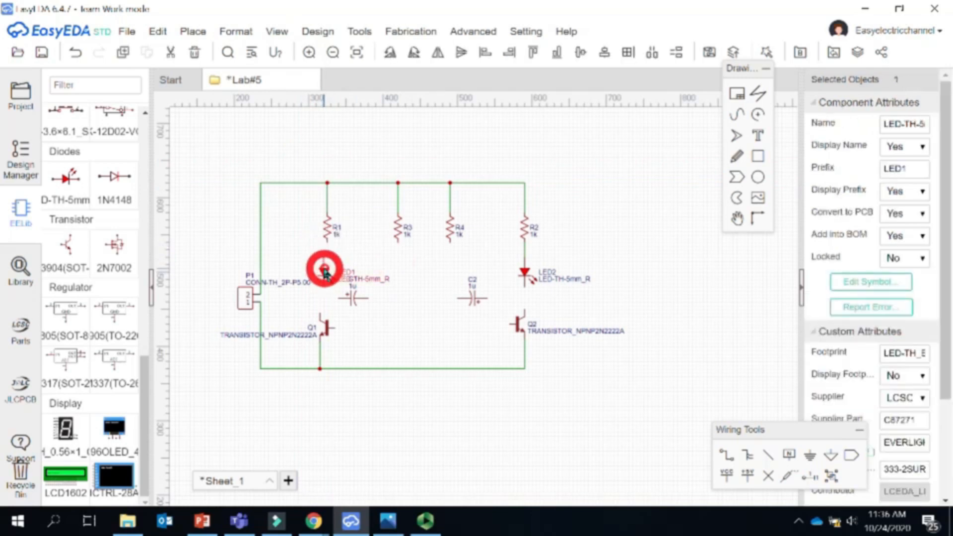
{"action": "left_click_drag", "start_coordinate": [323, 269], "coordinate": [329, 268]}
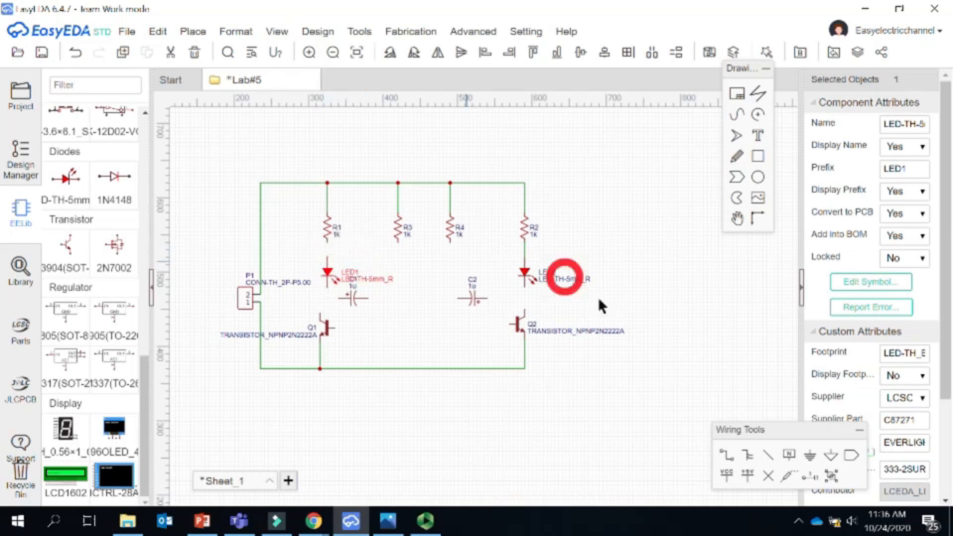
{"action": "left_click", "coordinate": [726, 455]}
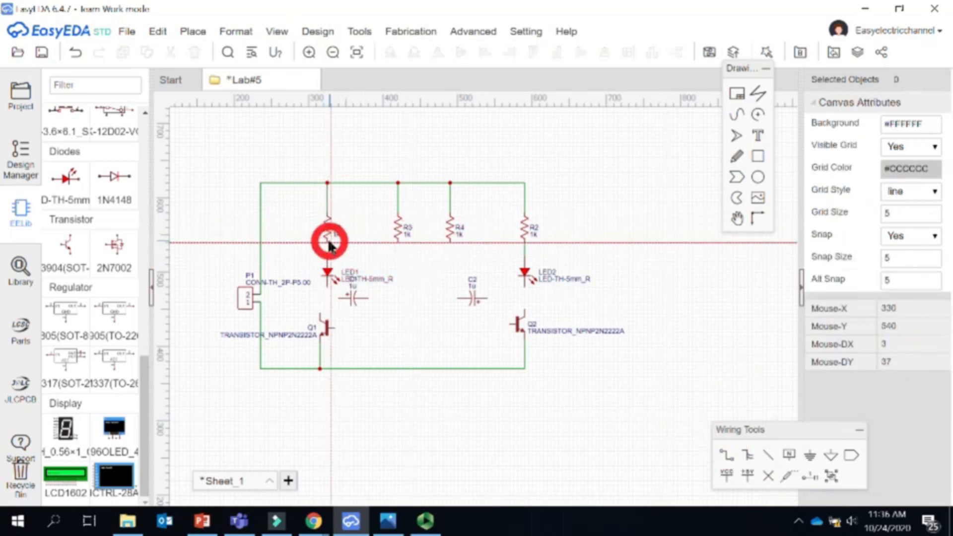
{"action": "left_click", "coordinate": [328, 252]}
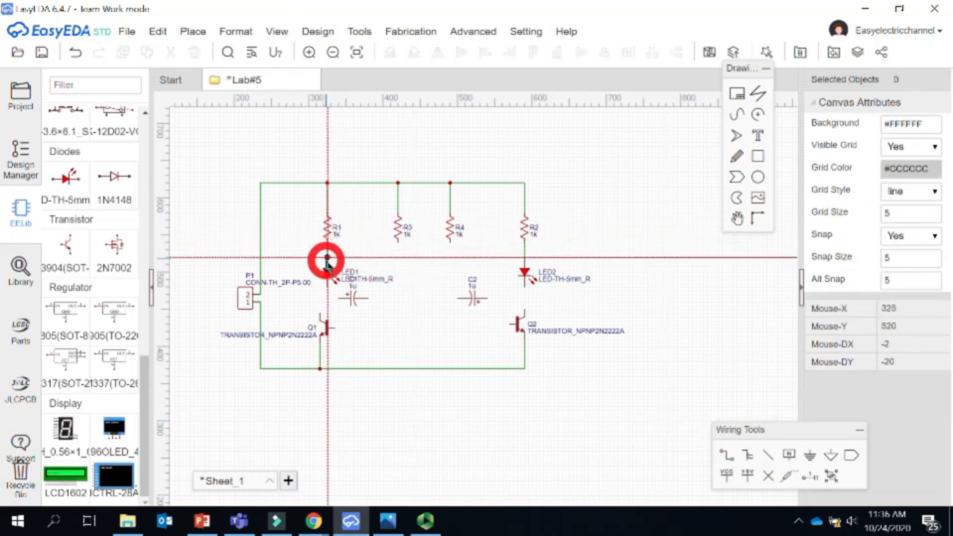
{"action": "right_click", "coordinate": [327, 257]}
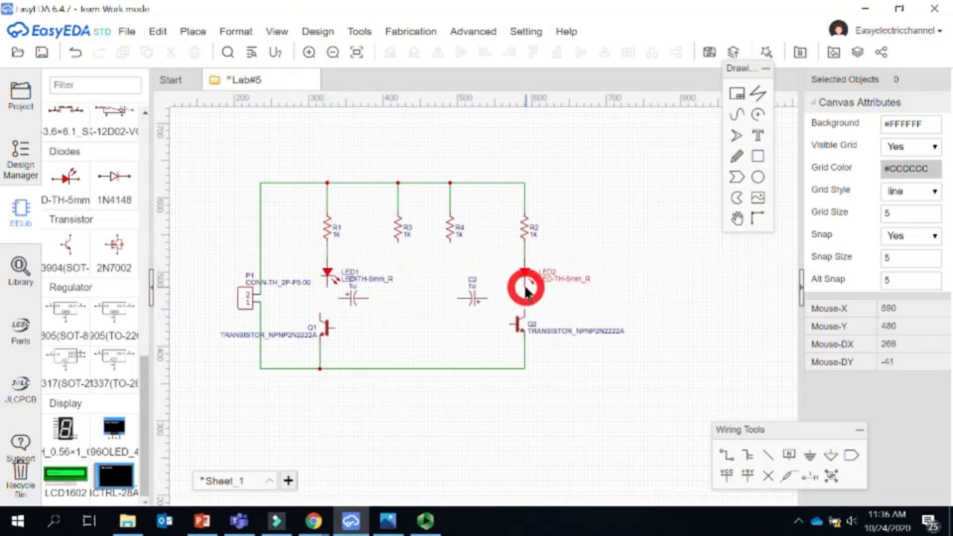
- Wire the lower pin of LED2 to the collector of Q2 and the lower pin of LED1 to the collector of Q1
{"action": "left_click", "coordinate": [728, 454]}
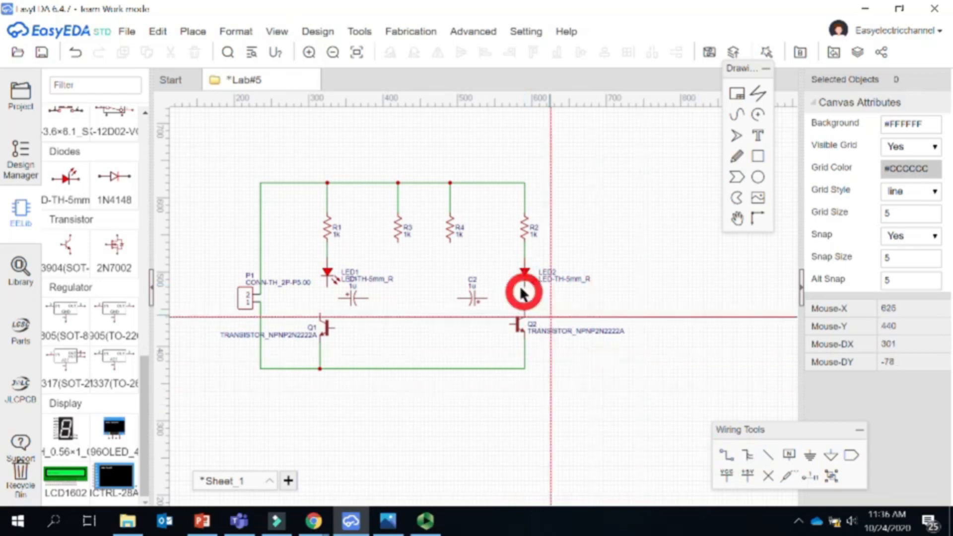
{"action": "left_click_drag", "start_coordinate": [524, 288], "coordinate": [524, 307]}
{"action": "left_click", "coordinate": [727, 455]}
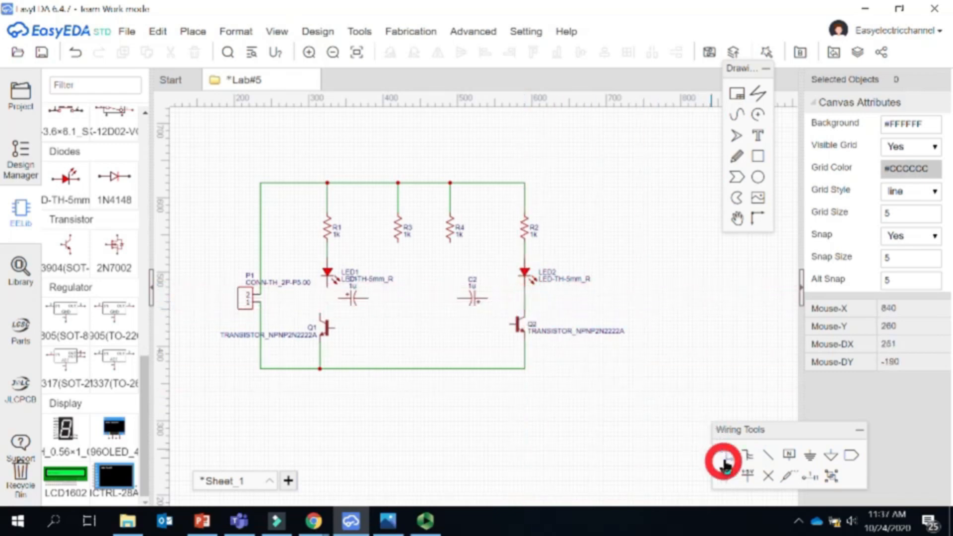
{"action": "left_click", "coordinate": [351, 300]}
{"action": "left_click_drag", "start_coordinate": [347, 301], "coordinate": [460, 321]}
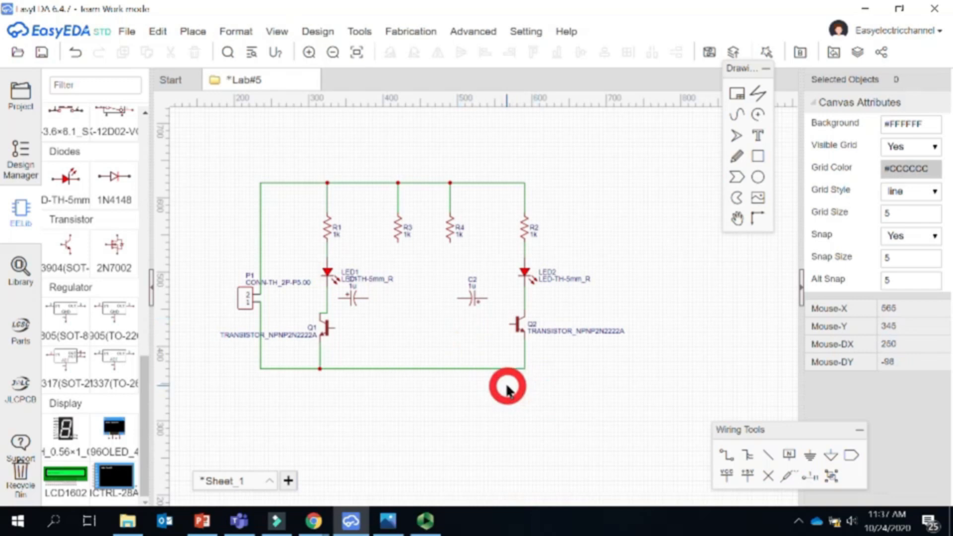
- Check the component values in the Flasher.png reference in Photos and set R1 and R2 to 100 in EasyEDA
{"action": "left_click", "coordinate": [387, 520]}
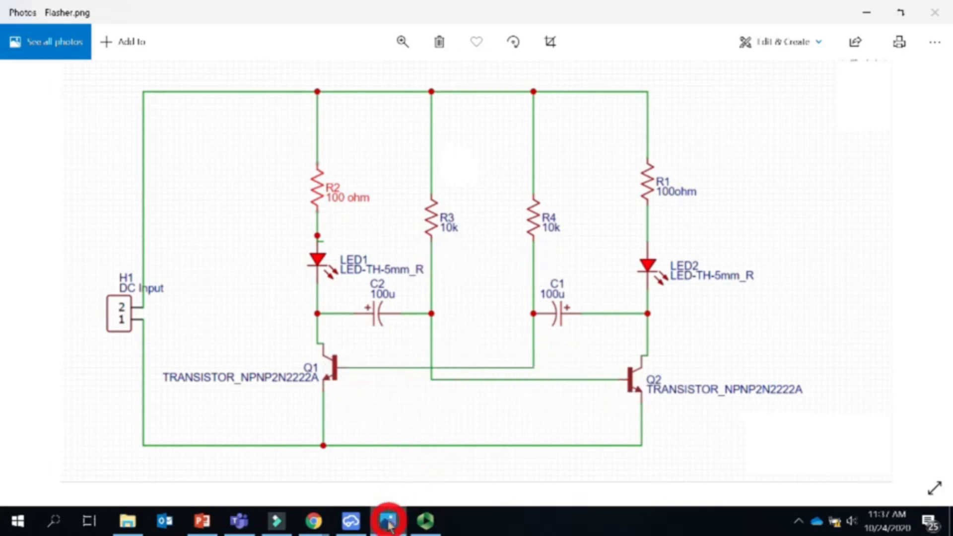
{"action": "left_click", "coordinate": [351, 520]}
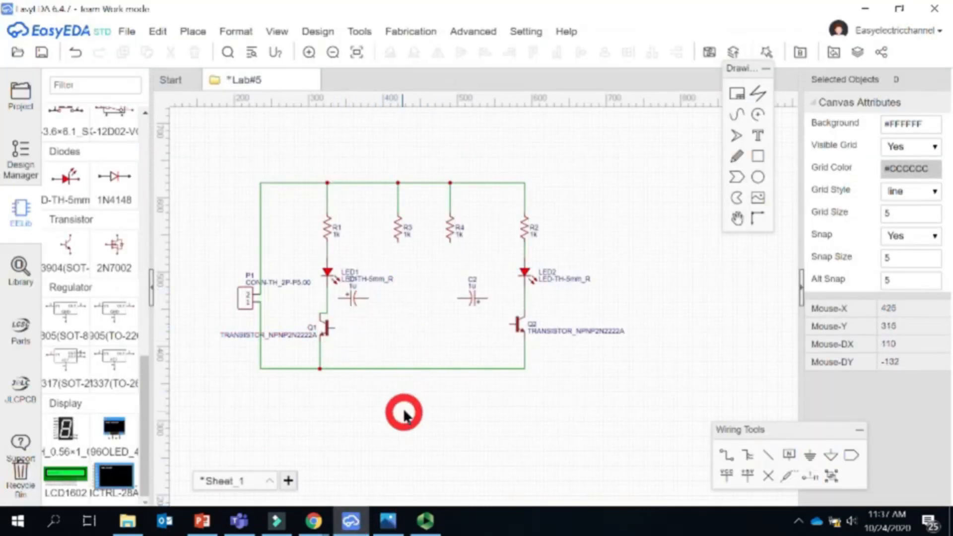
{"action": "double_click", "coordinate": [335, 233]}
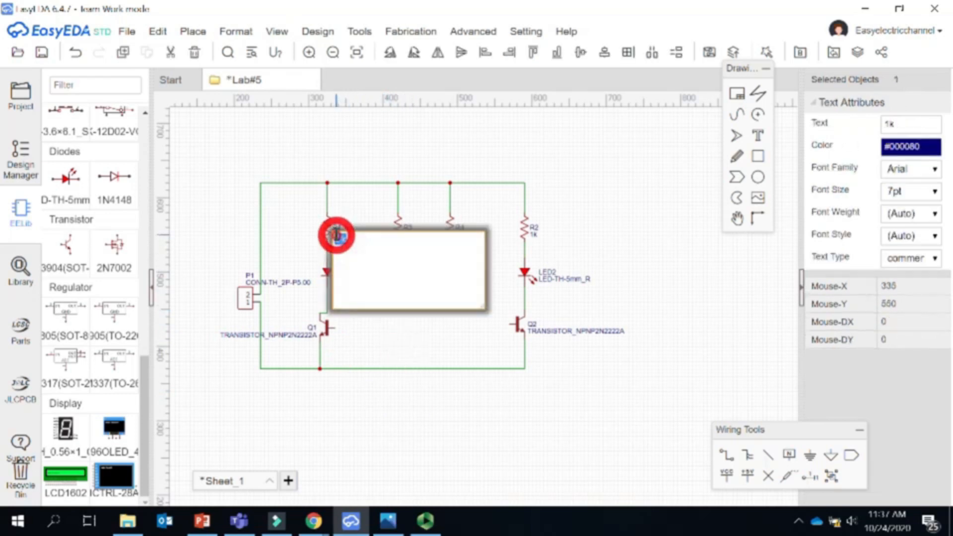
{"action": "left_click", "coordinate": [351, 242]}
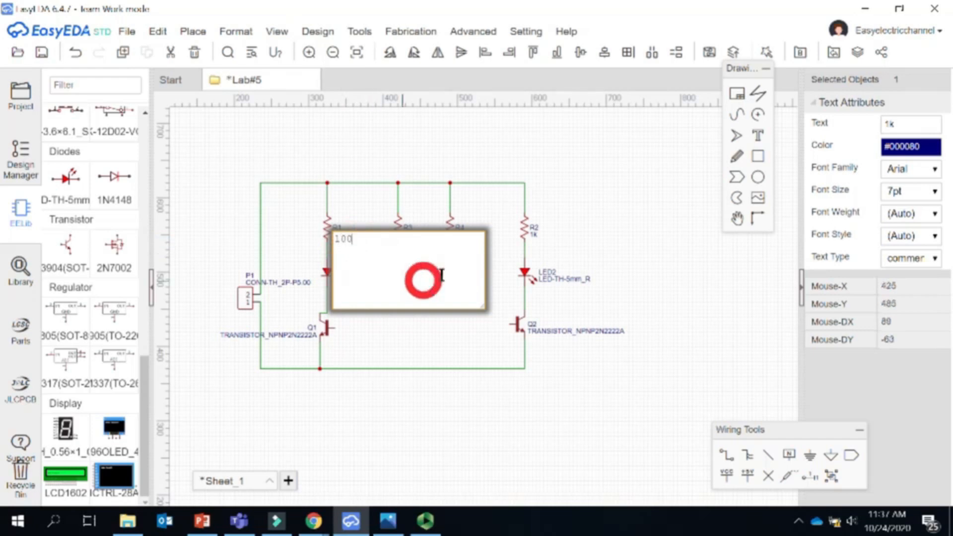
{"action": "left_click", "coordinate": [481, 229]}
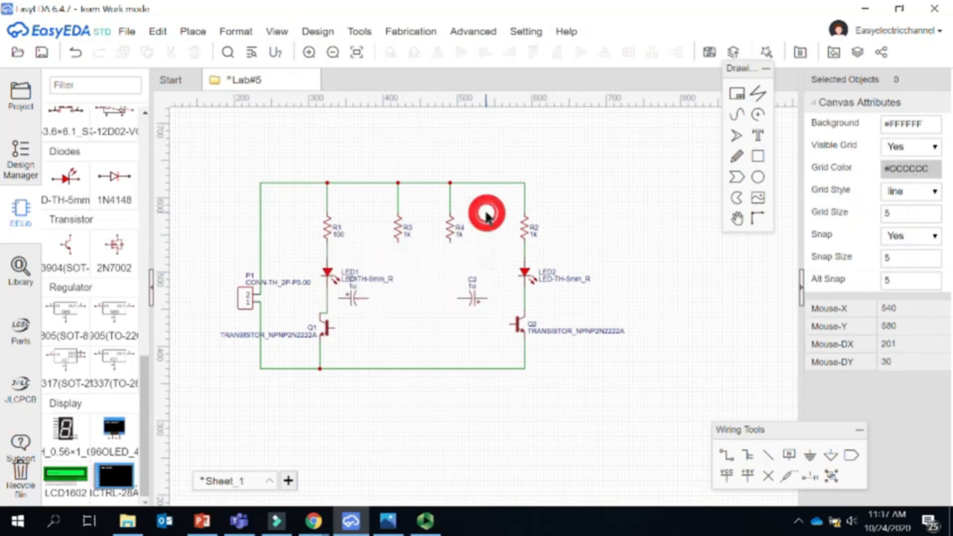
{"action": "double_click", "coordinate": [536, 236]}
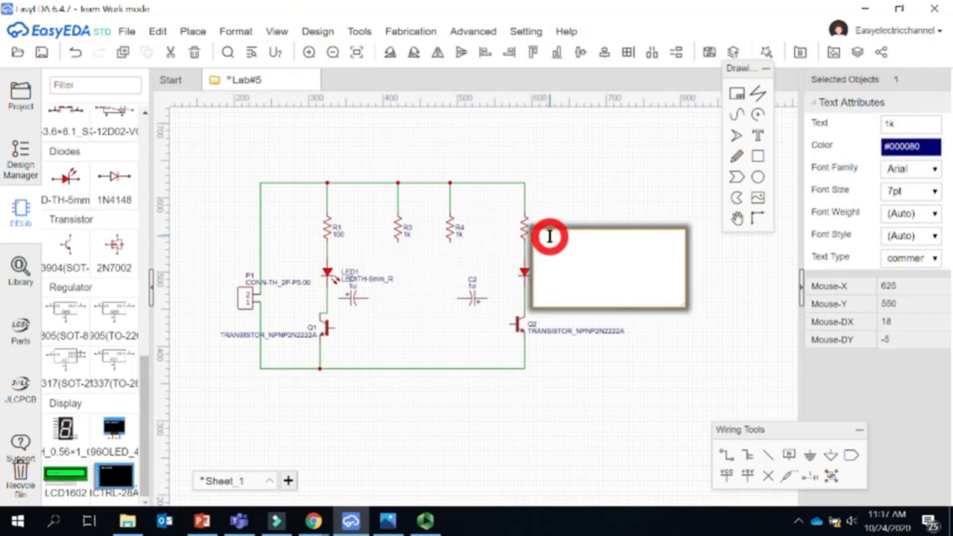
{"action": "type", "text": "100"}
{"action": "left_click", "coordinate": [555, 213]}
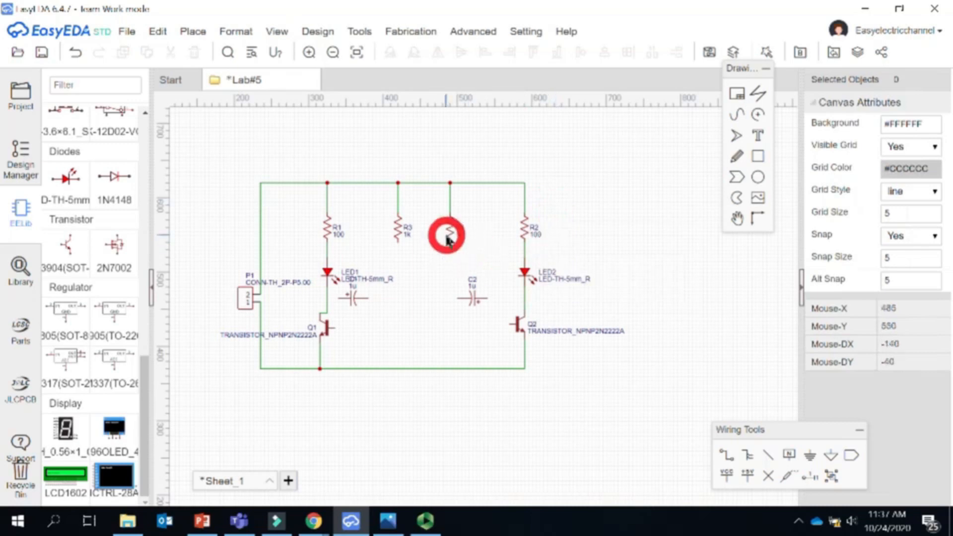
- Set the values of resistors R3 and R4 to 10k
{"action": "double_click", "coordinate": [409, 239]}
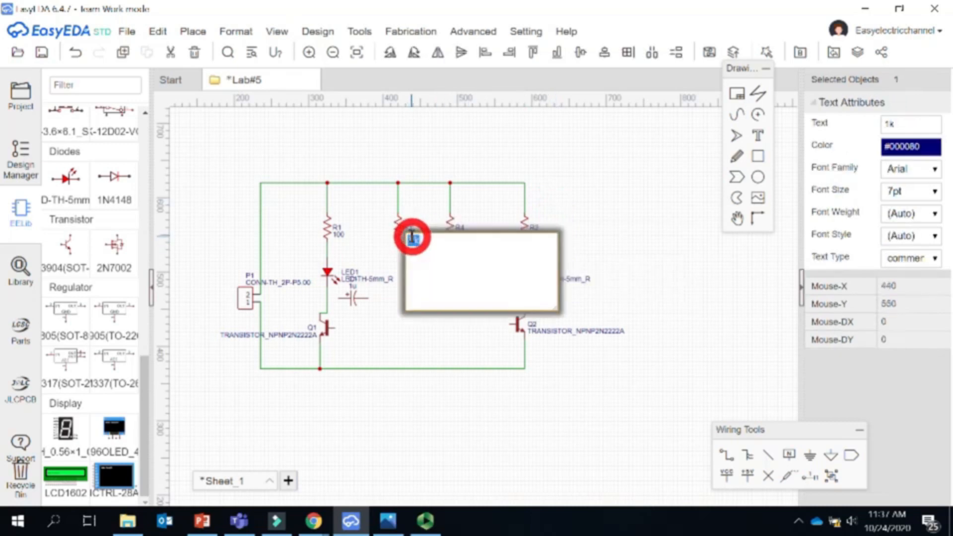
{"action": "left_click", "coordinate": [413, 238]}
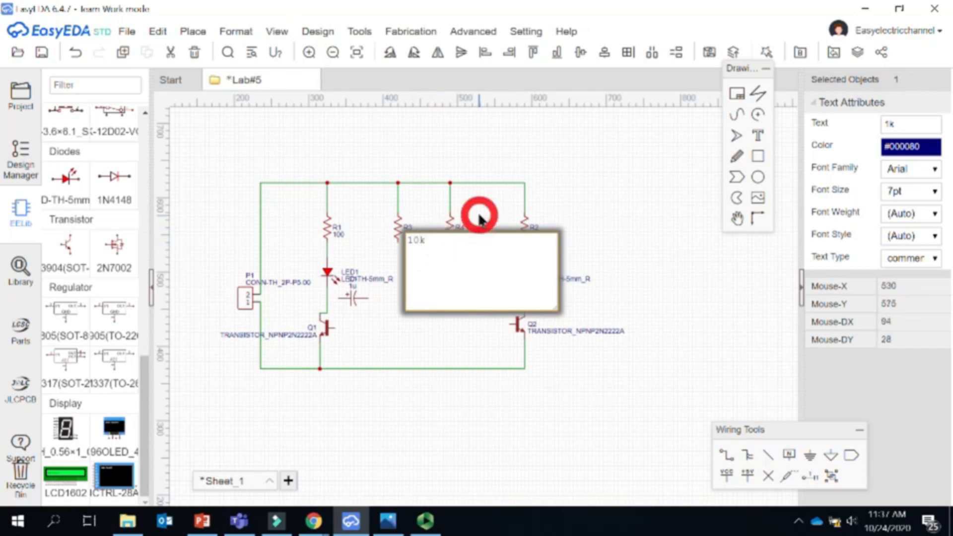
{"action": "left_click", "coordinate": [477, 233]}
{"action": "double_click", "coordinate": [462, 237]}
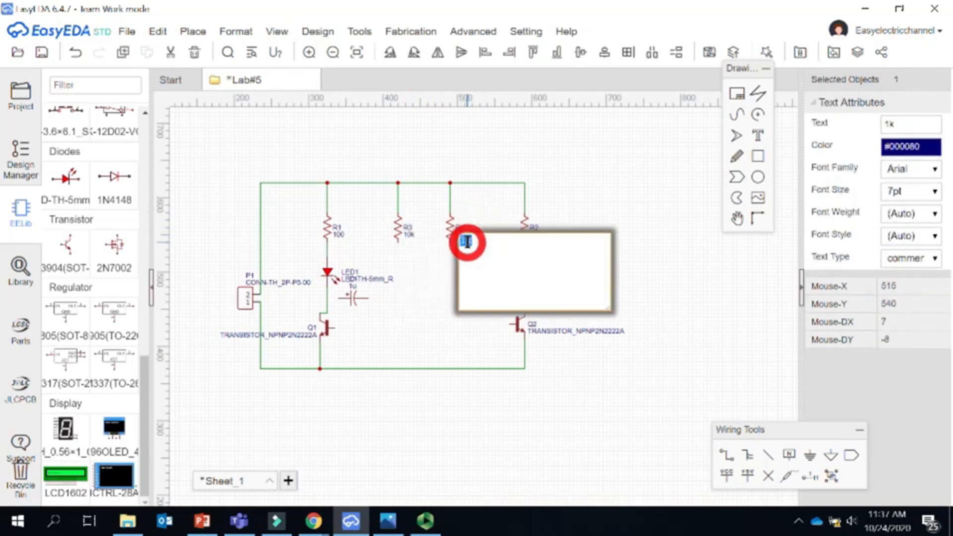
{"action": "type", "text": "0"}
{"action": "left_click", "coordinate": [441, 258]}
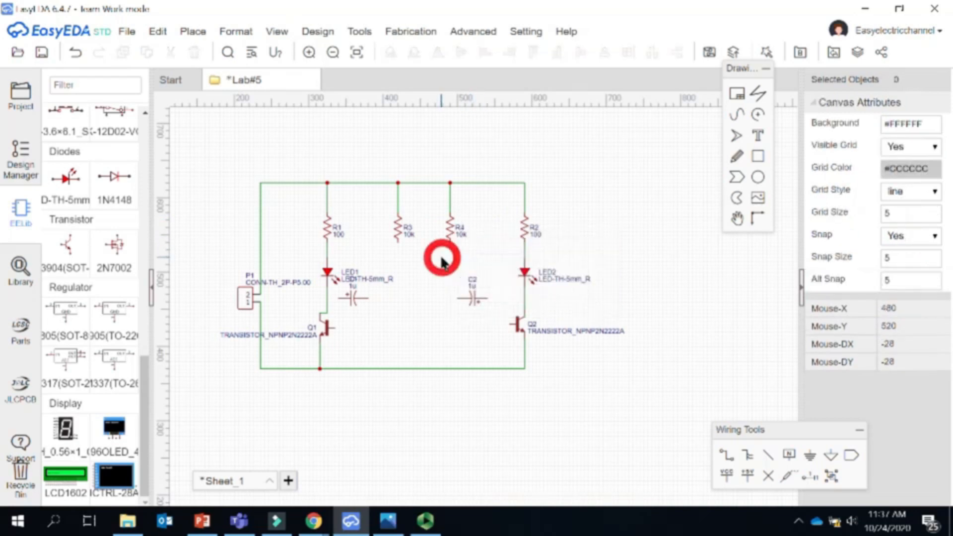
- Set the values of capacitors C2 and C1 to 100u
{"action": "double_click", "coordinate": [473, 290]}
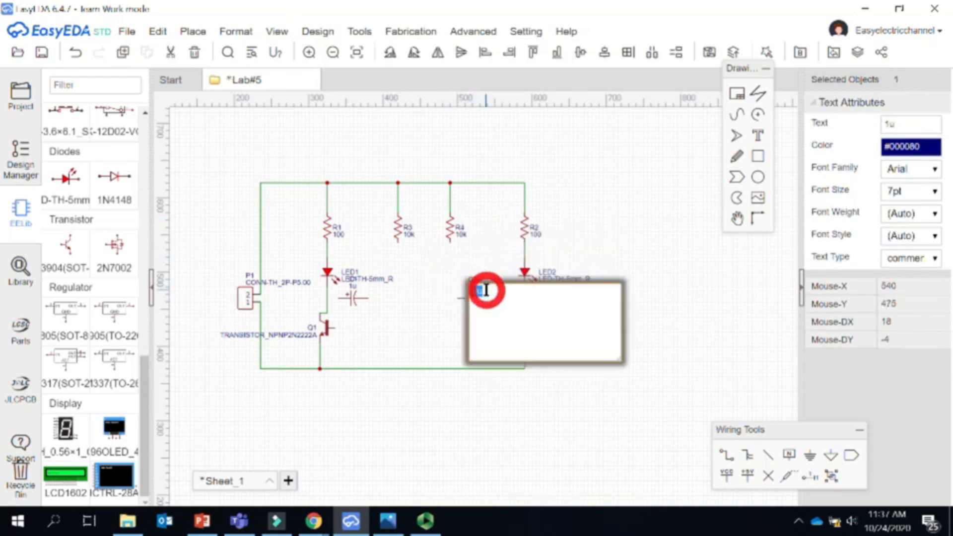
{"action": "type", "text": "00"}
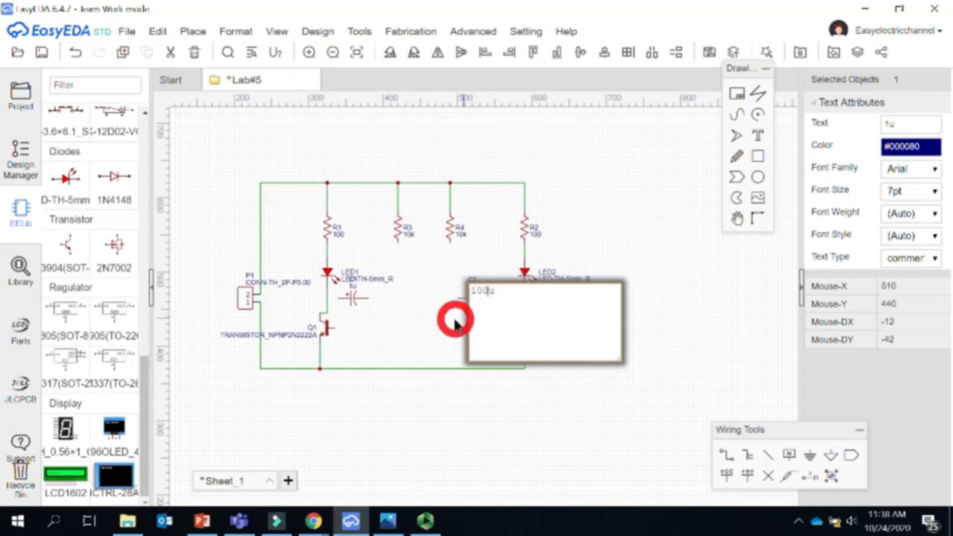
{"action": "left_click", "coordinate": [434, 321]}
{"action": "left_click", "coordinate": [353, 284]}
{"action": "double_click", "coordinate": [353, 287]}
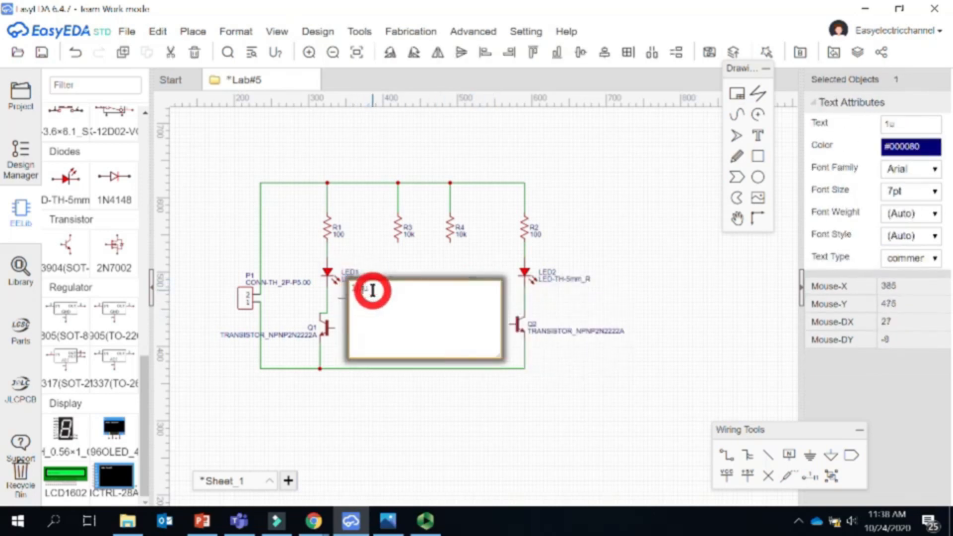
{"action": "type", "text": "00"}
{"action": "left_click", "coordinate": [436, 256]}
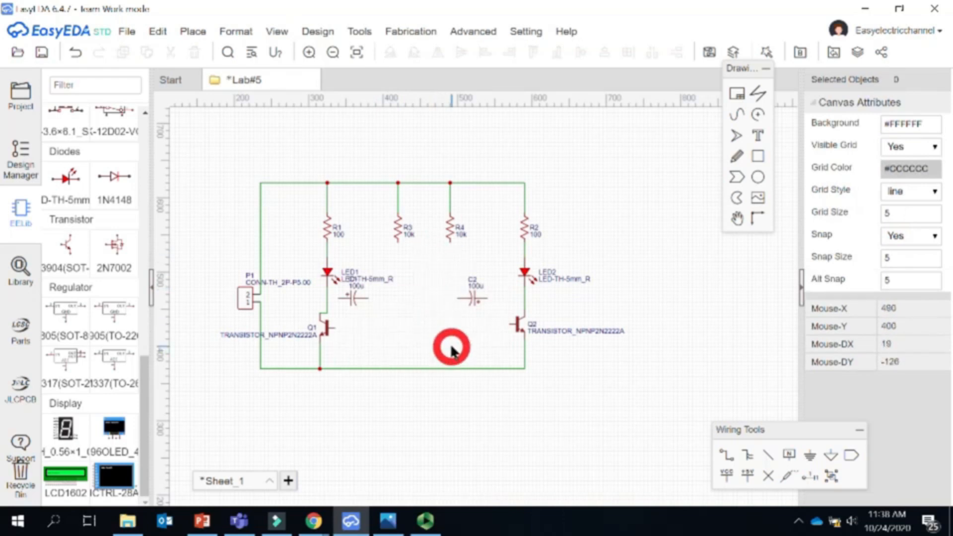
- Following the Flasher.png reference in Photos, wire the base of Q1 horizontally and up to the lower end of R4 in EasyEDA
{"action": "left_click", "coordinate": [388, 520]}
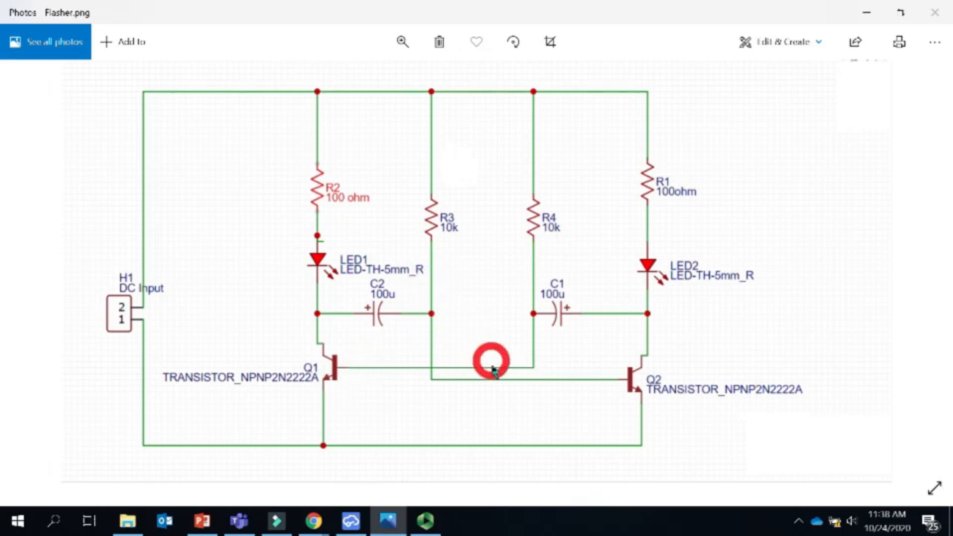
{"action": "left_click", "coordinate": [390, 519]}
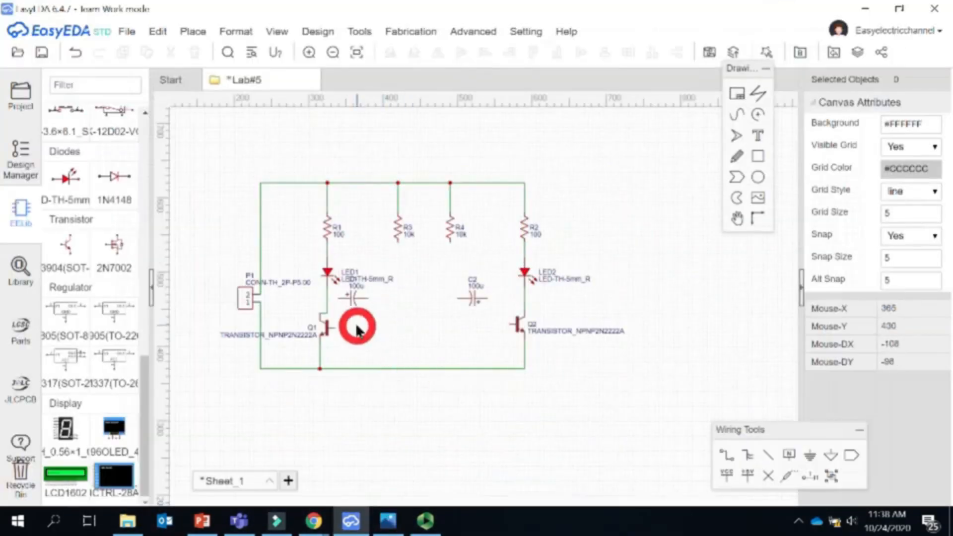
{"action": "left_click", "coordinate": [726, 455]}
{"action": "left_click", "coordinate": [333, 329]}
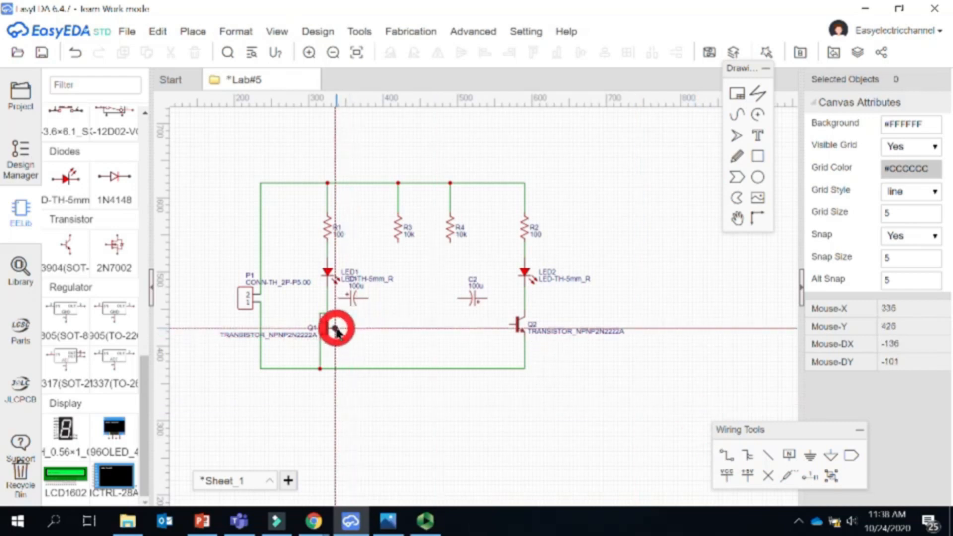
{"action": "left_click", "coordinate": [451, 326]}
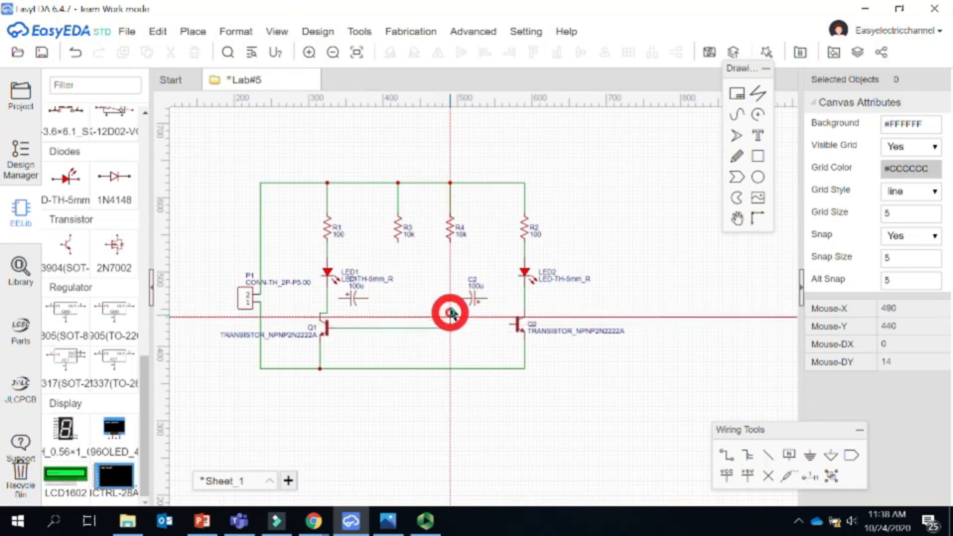
{"action": "left_click", "coordinate": [452, 243]}
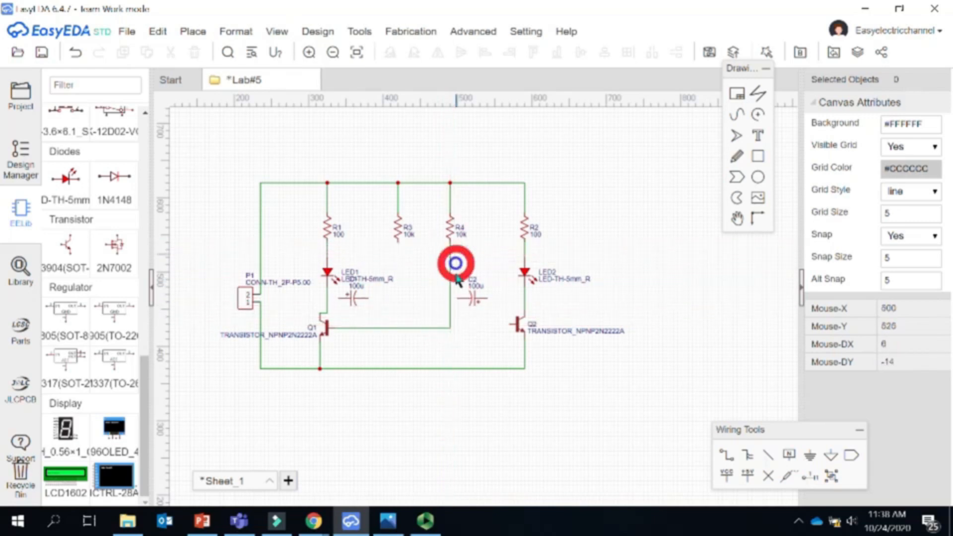
{"action": "left_click", "coordinate": [511, 326]}
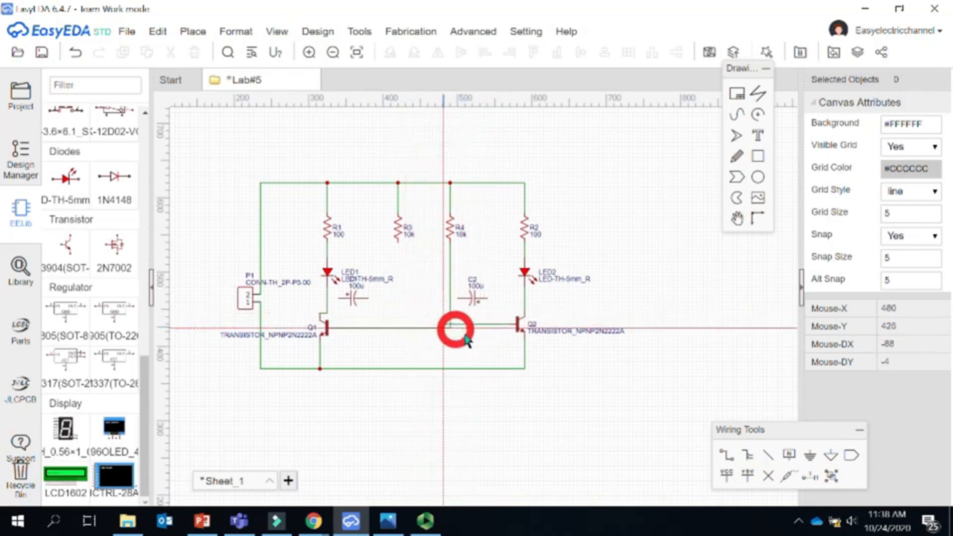
{"action": "right_click", "coordinate": [481, 331]}
{"action": "right_click", "coordinate": [491, 327]}
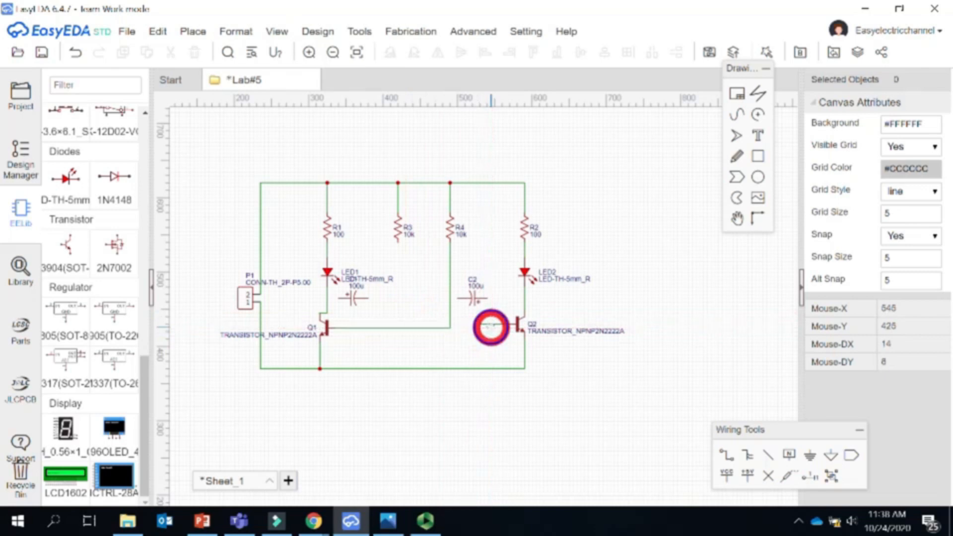
{"action": "left_click", "coordinate": [492, 325]}
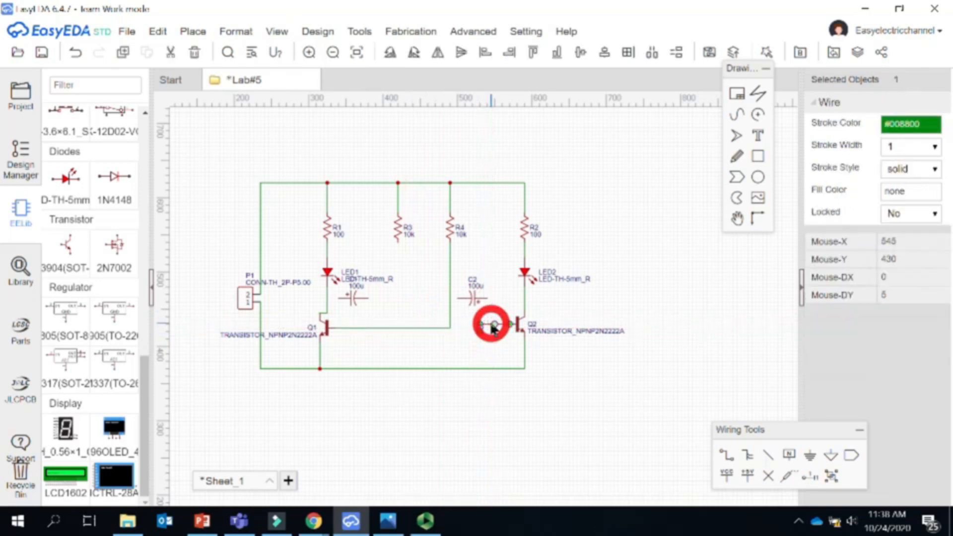
{"action": "left_click", "coordinate": [492, 325]}
- Wire the base of Q2 up and across above the Q1 base wire, ending at the lower end of R3
{"action": "key", "text": "w"}
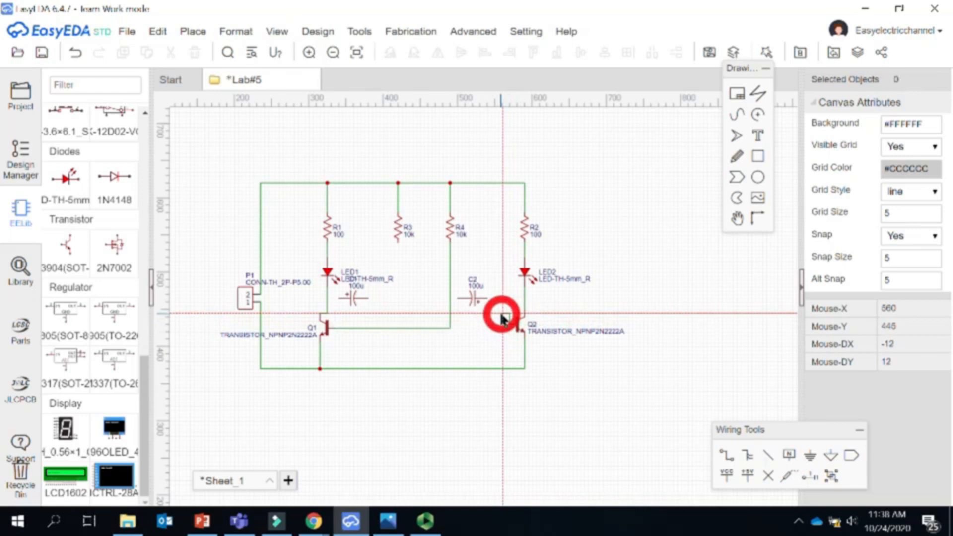
{"action": "left_click", "coordinate": [502, 316]}
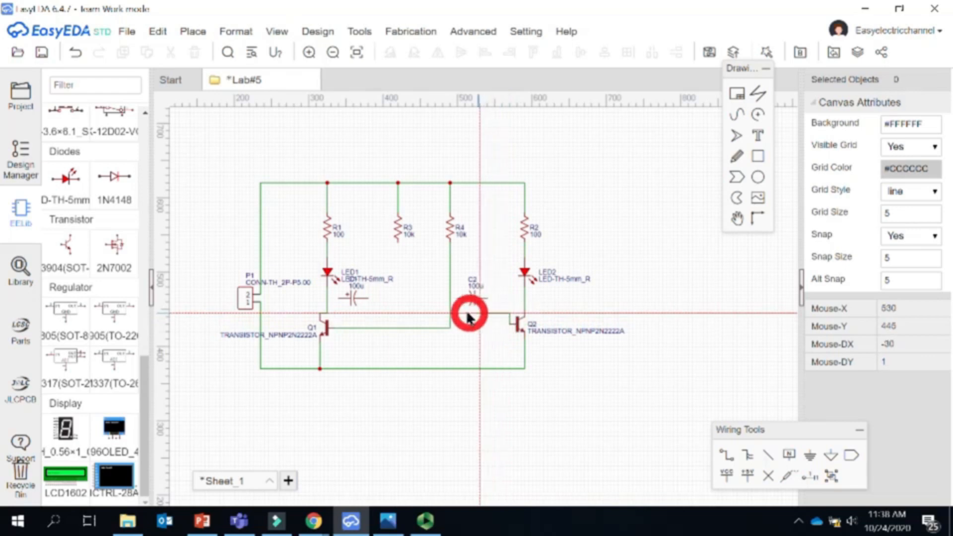
{"action": "left_click", "coordinate": [398, 311]}
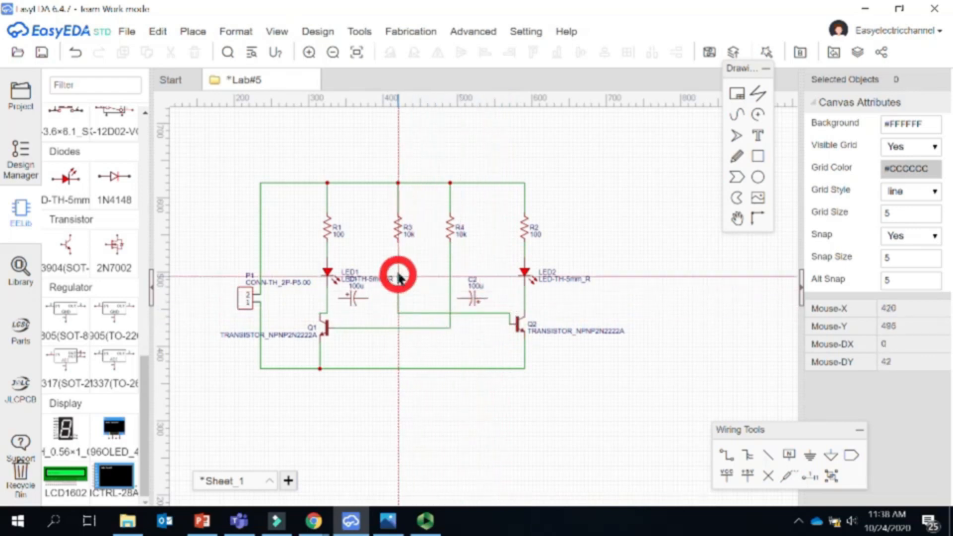
{"action": "left_click", "coordinate": [397, 243]}
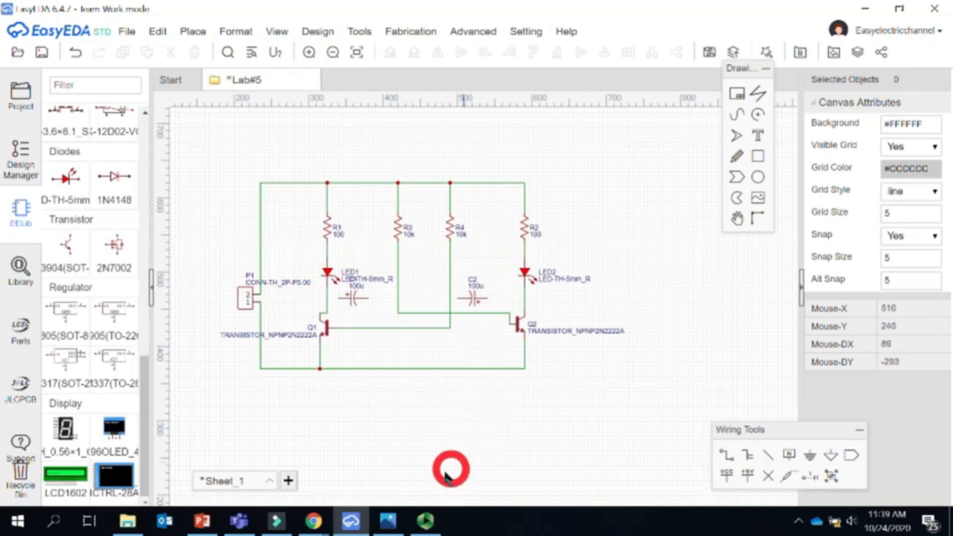
- Following the Flasher.png reference in Photos, wire capacitor C1 in EasyEDA between the LED1–Q1 collector wire and the vertical wire below R3
{"action": "left_click", "coordinate": [388, 519]}
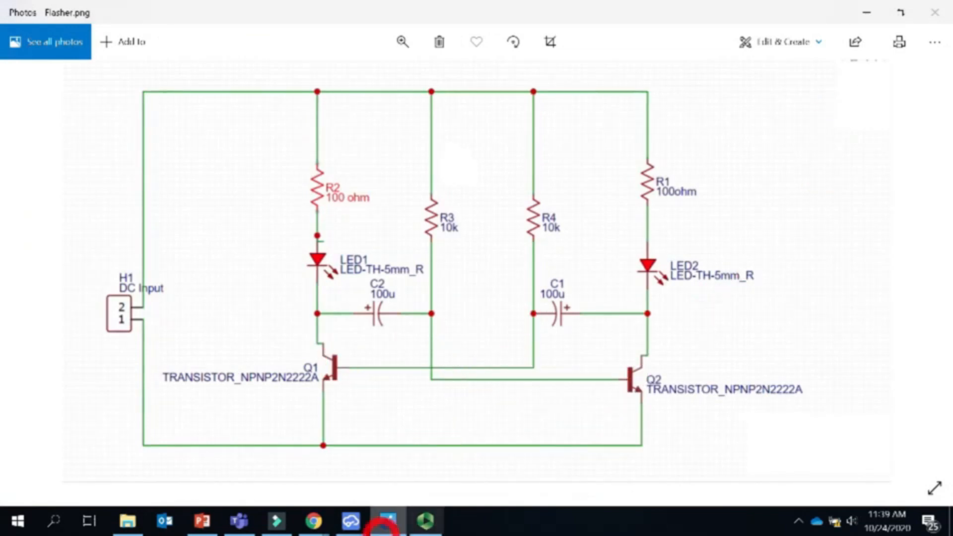
{"action": "left_click", "coordinate": [351, 519]}
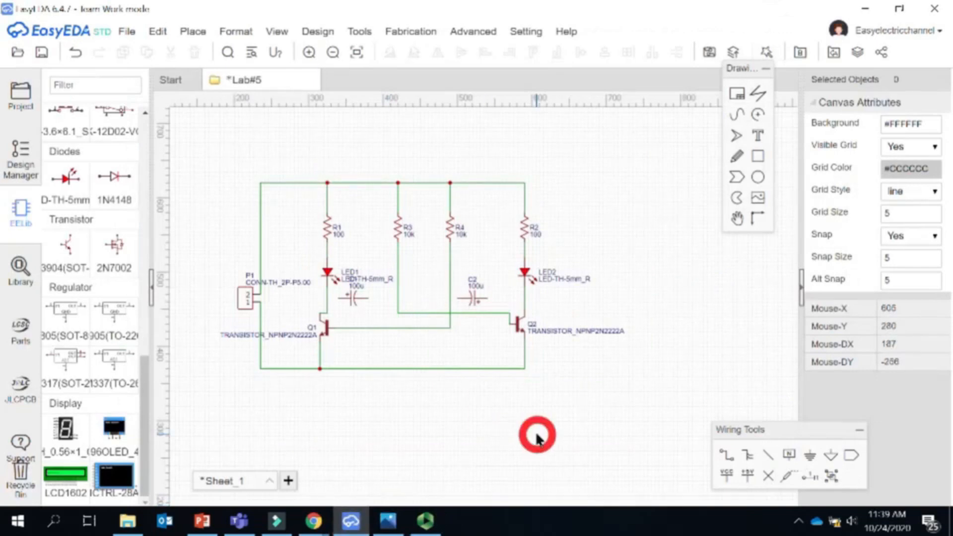
{"action": "left_click", "coordinate": [388, 521]}
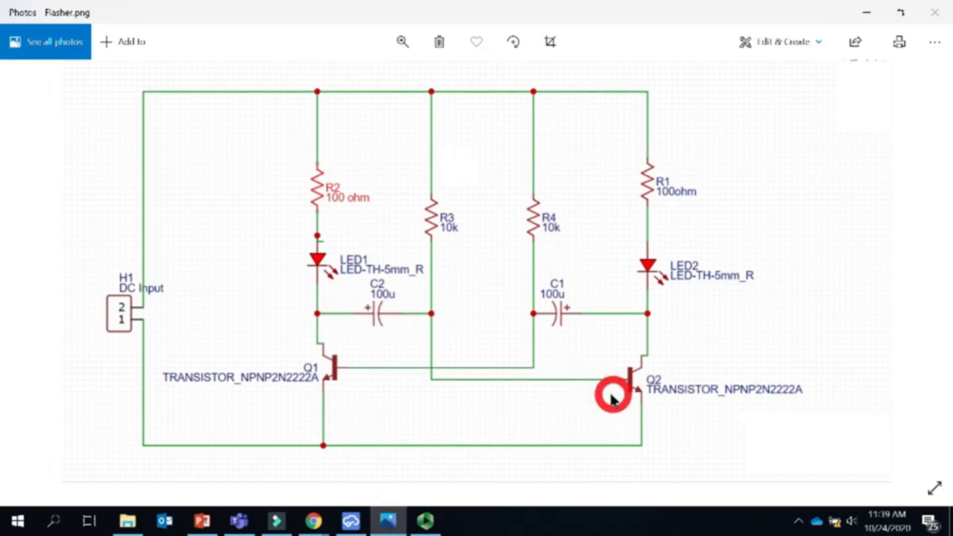
{"action": "left_click", "coordinate": [390, 525]}
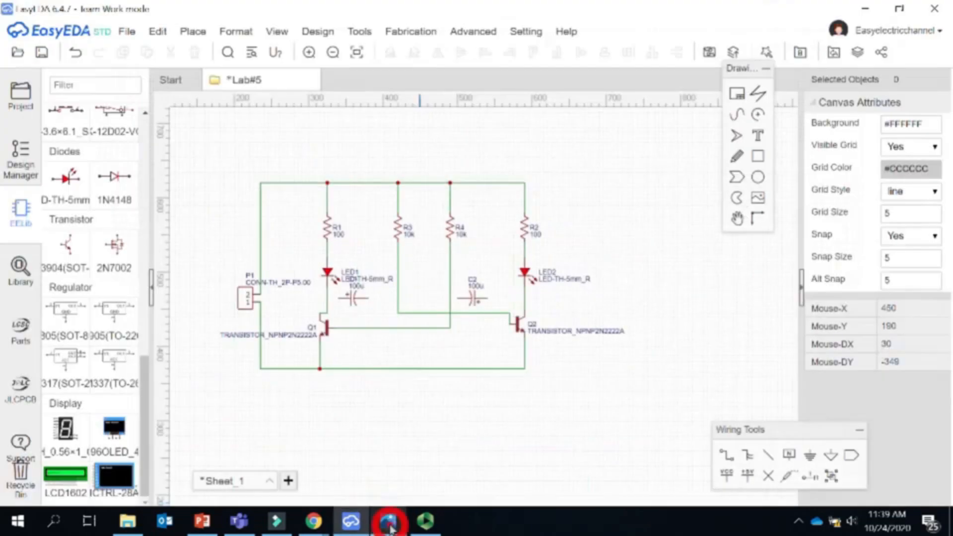
{"action": "left_click", "coordinate": [725, 455]}
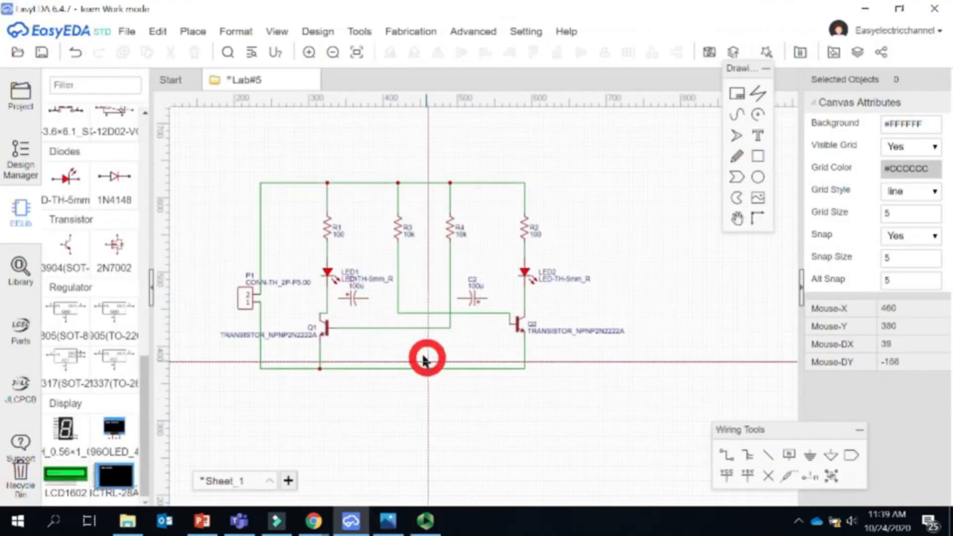
{"action": "left_click", "coordinate": [328, 298]}
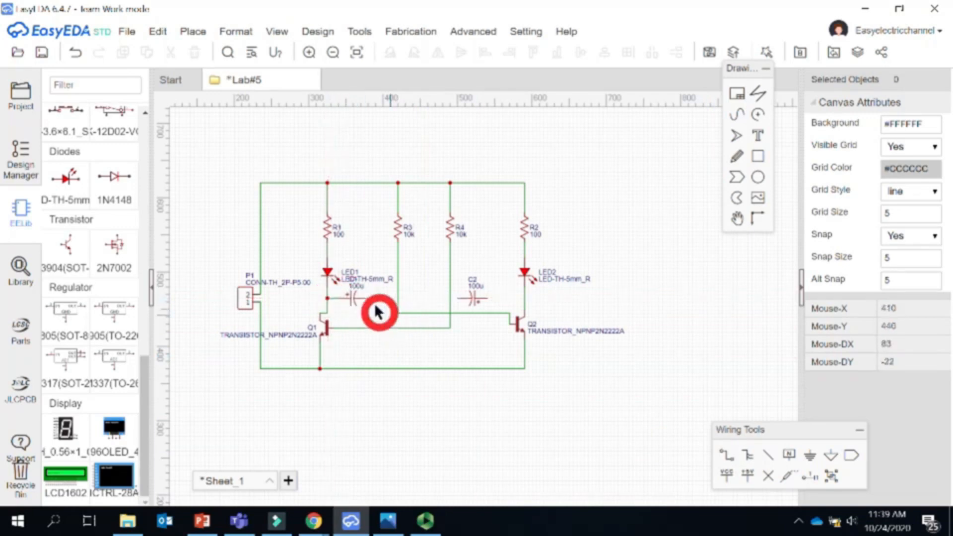
{"action": "left_click", "coordinate": [726, 454]}
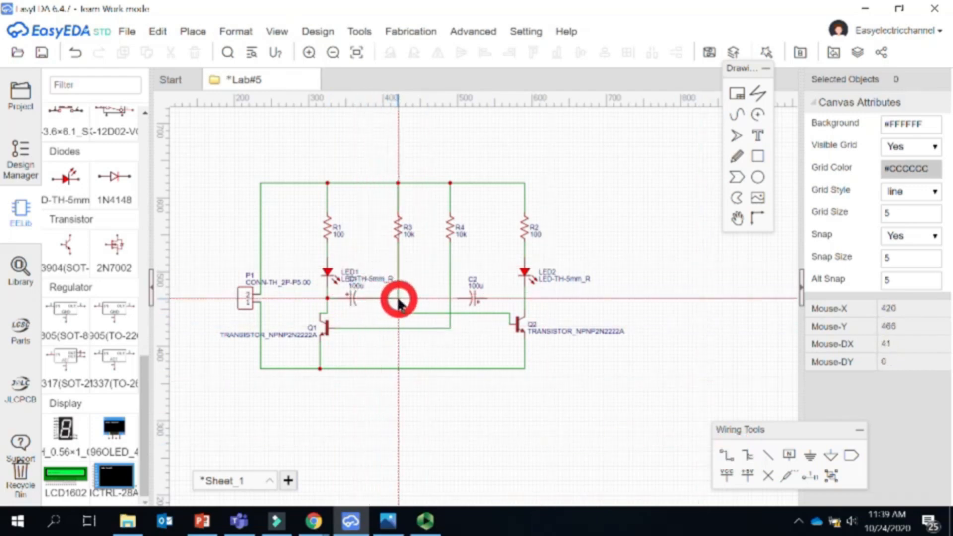
- After checking Flasher.png in Photos, wire C2's positive lead in EasyEDA to the LED2–Q2 collector wire and its other lead to the wire below R4
{"action": "left_click", "coordinate": [386, 519]}
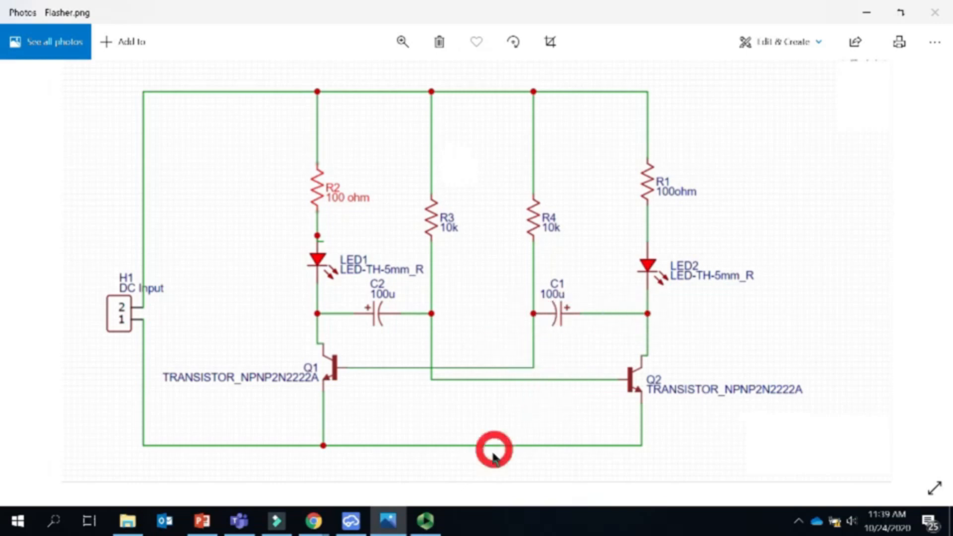
{"action": "left_click", "coordinate": [364, 526]}
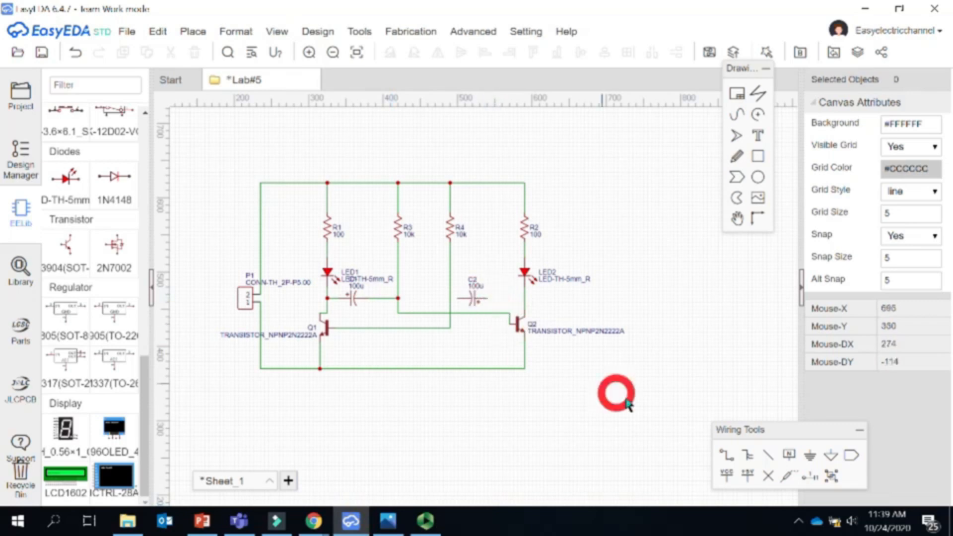
{"action": "left_click", "coordinate": [727, 456]}
{"action": "left_click", "coordinate": [481, 297]}
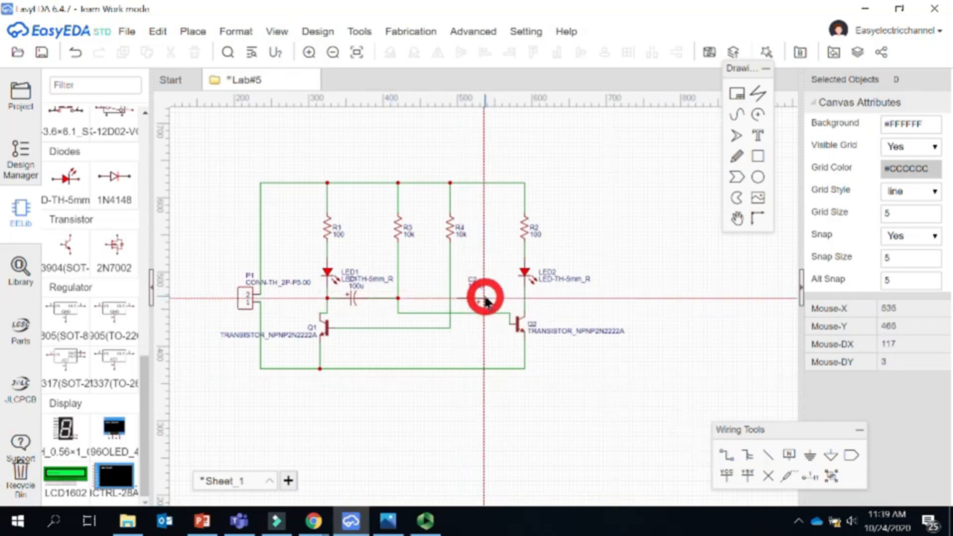
{"action": "double_click", "coordinate": [525, 299]}
{"action": "left_click", "coordinate": [460, 304]}
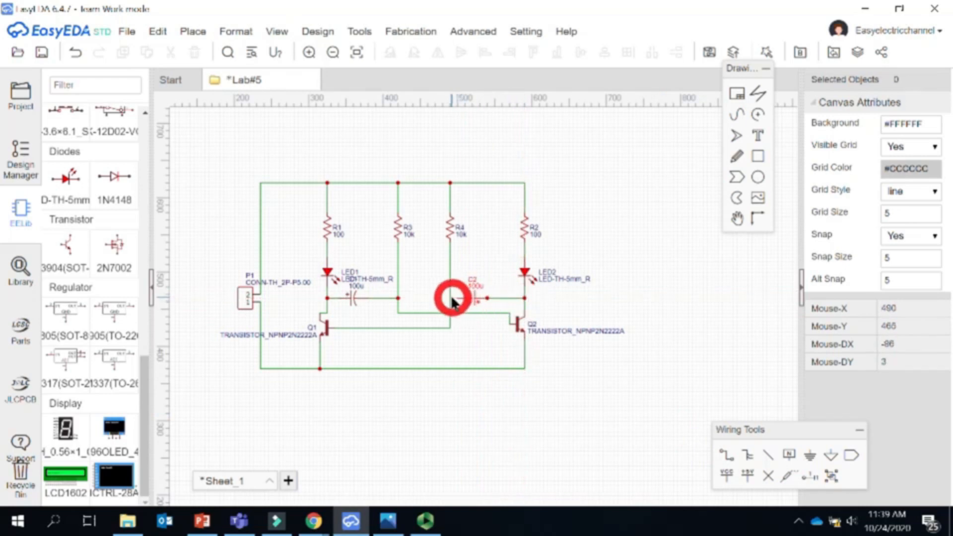
{"action": "left_click", "coordinate": [726, 455]}
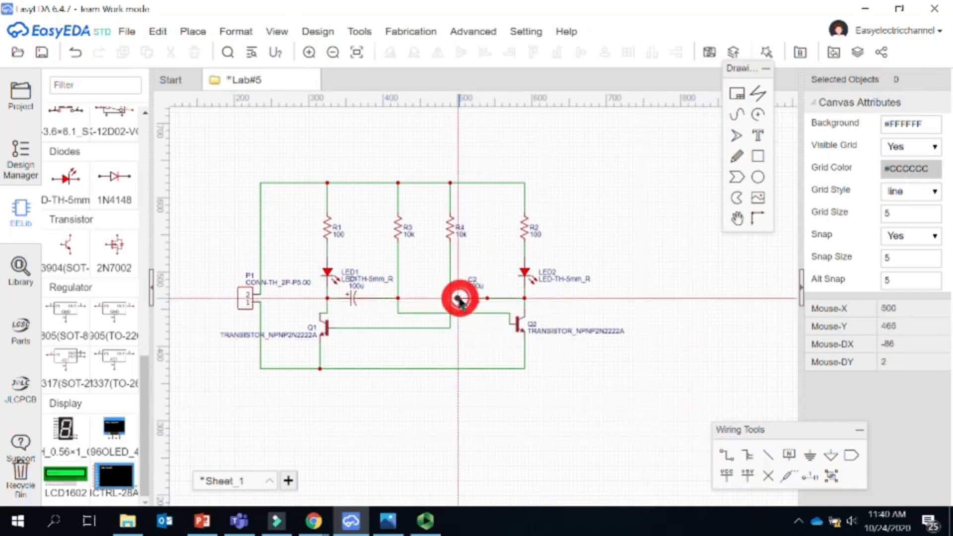
{"action": "left_click", "coordinate": [459, 298]}
{"action": "key", "text": "Escape"}
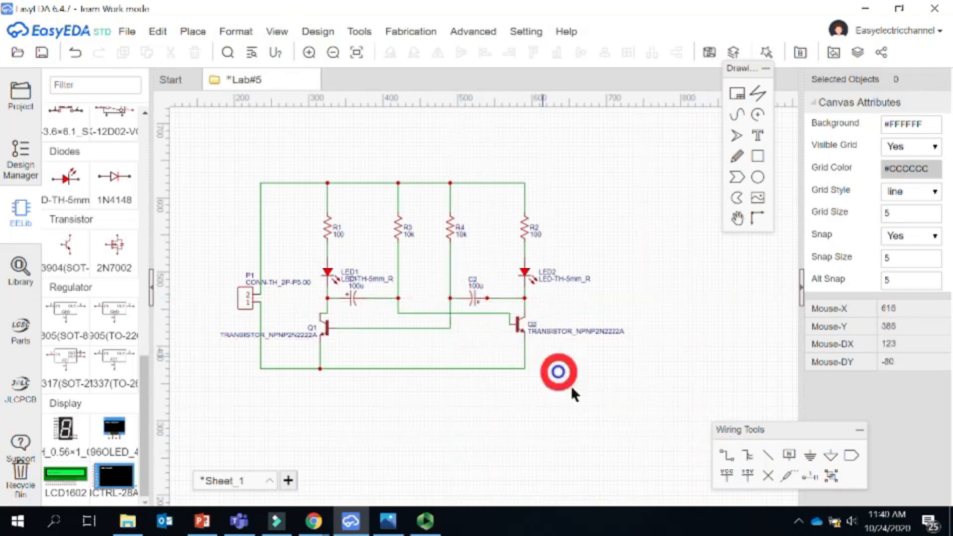
- Compare the wiring, component values and capacitor polarity of the EasyEDA schematic with the Flasher.png reference in Photos
{"action": "left_click", "coordinate": [387, 522]}
{"action": "left_click", "coordinate": [387, 522]}
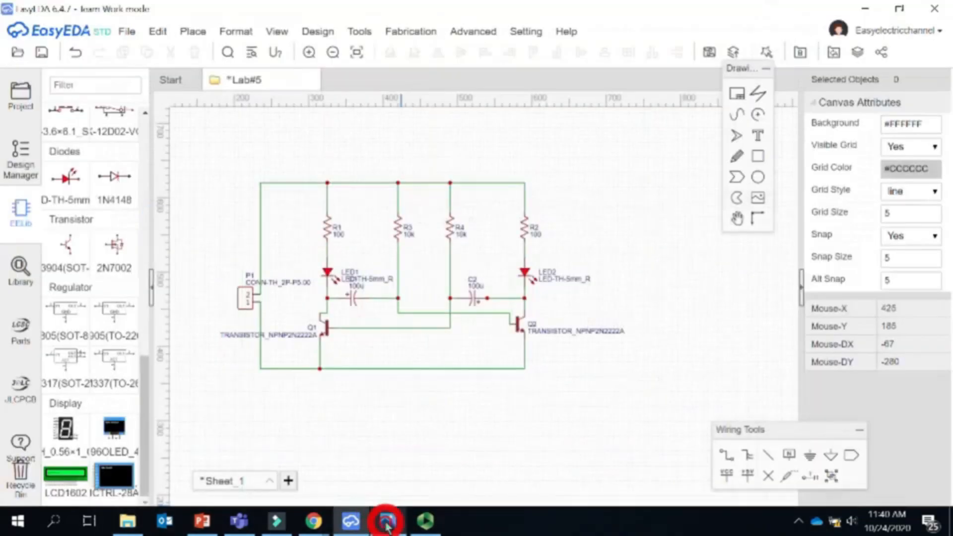
{"action": "left_click", "coordinate": [387, 522]}
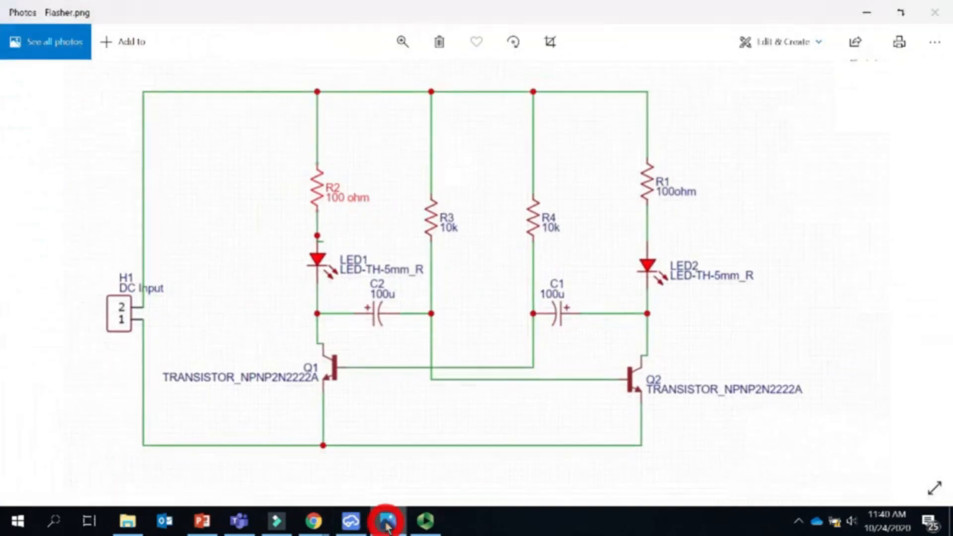
{"action": "left_click", "coordinate": [387, 522]}
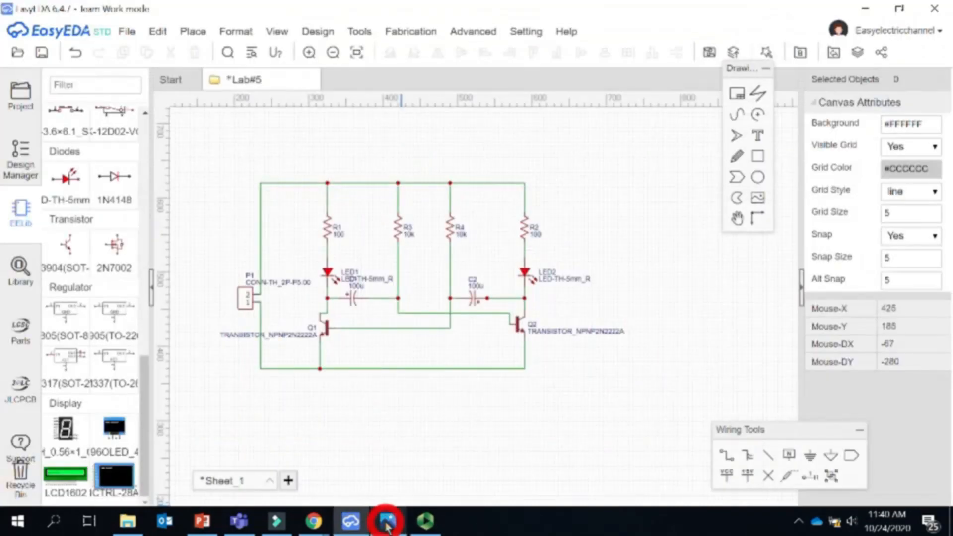
{"action": "left_click", "coordinate": [387, 522]}
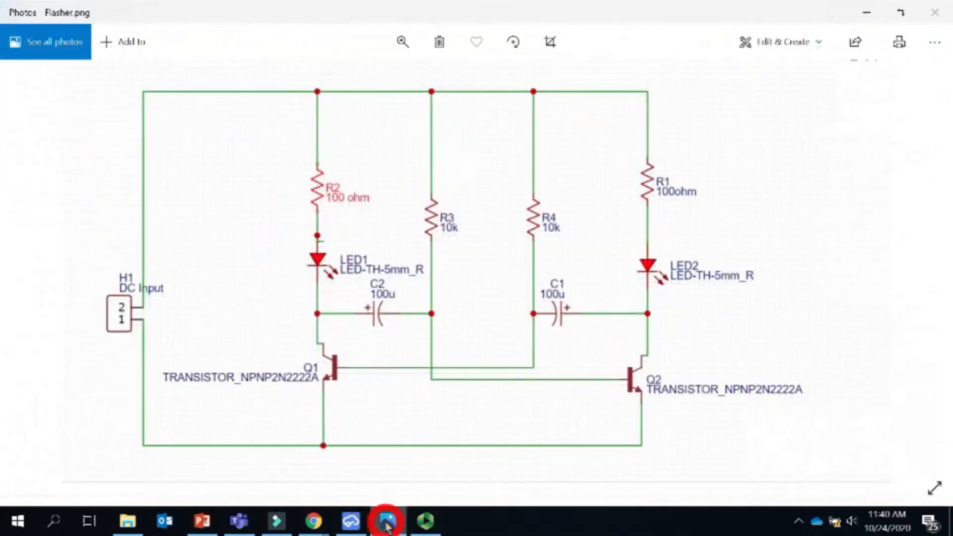
{"action": "left_click", "coordinate": [387, 522]}
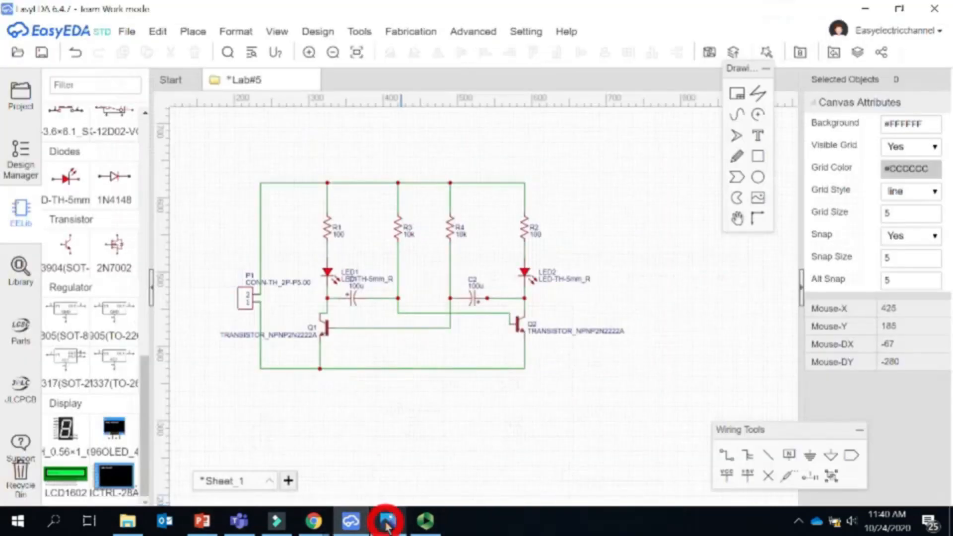
{"action": "left_click", "coordinate": [387, 522]}
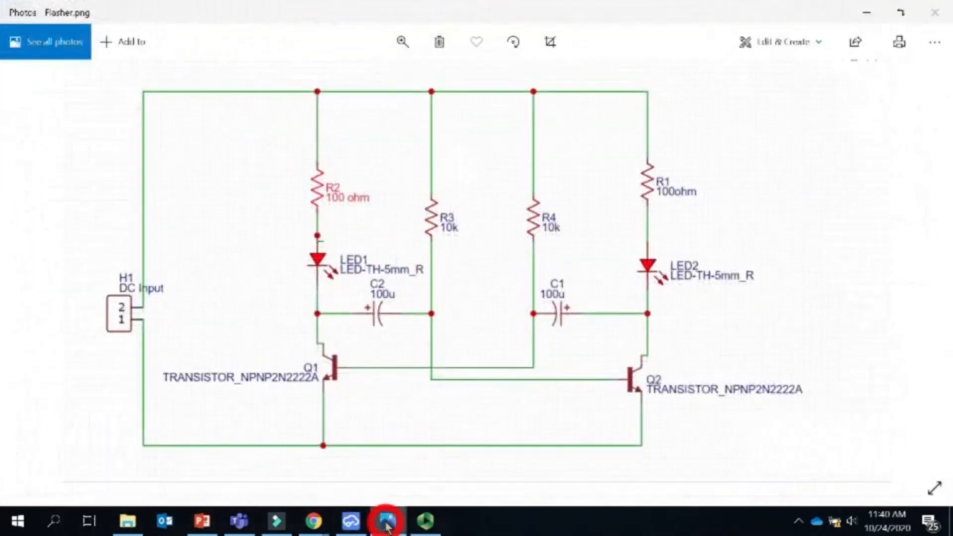
{"action": "left_click", "coordinate": [387, 522]}
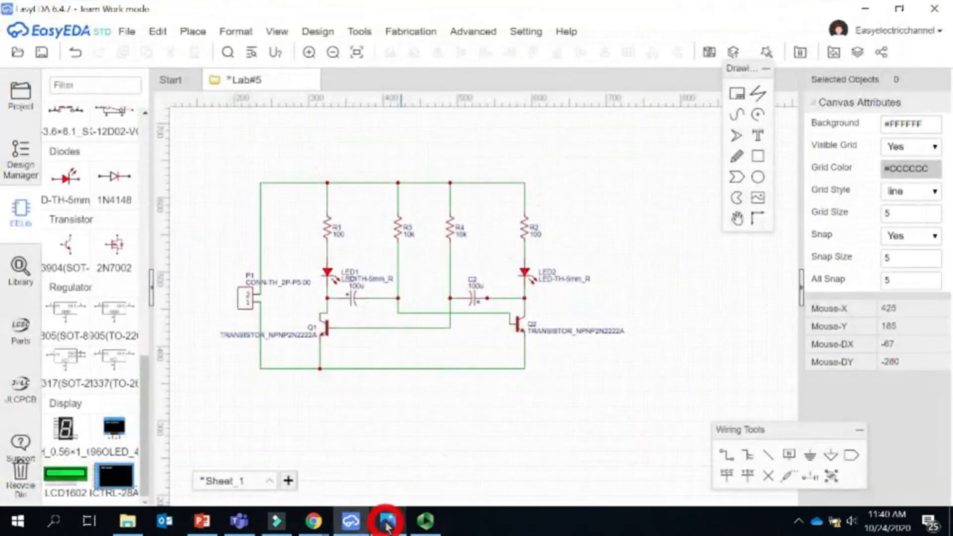
{"action": "left_click", "coordinate": [387, 522]}
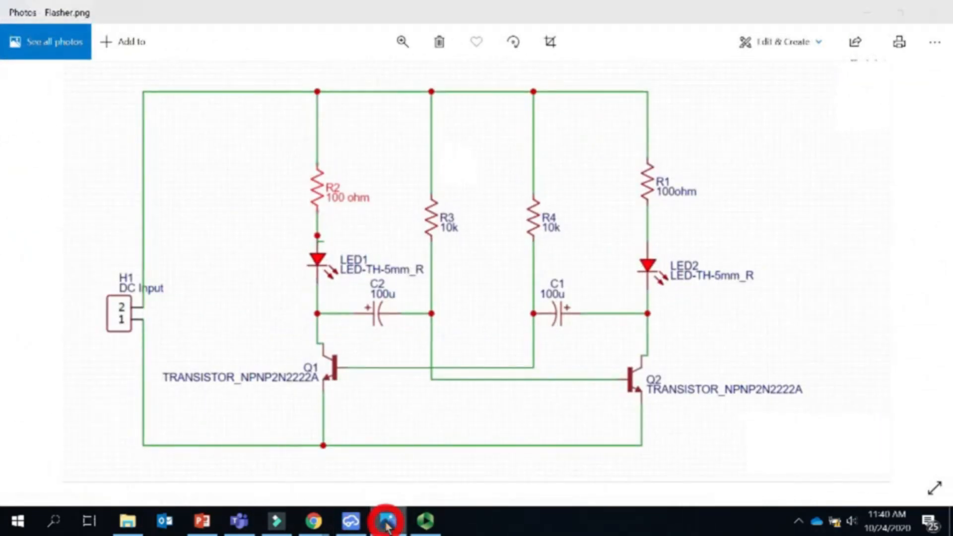
{"action": "left_click", "coordinate": [387, 524]}
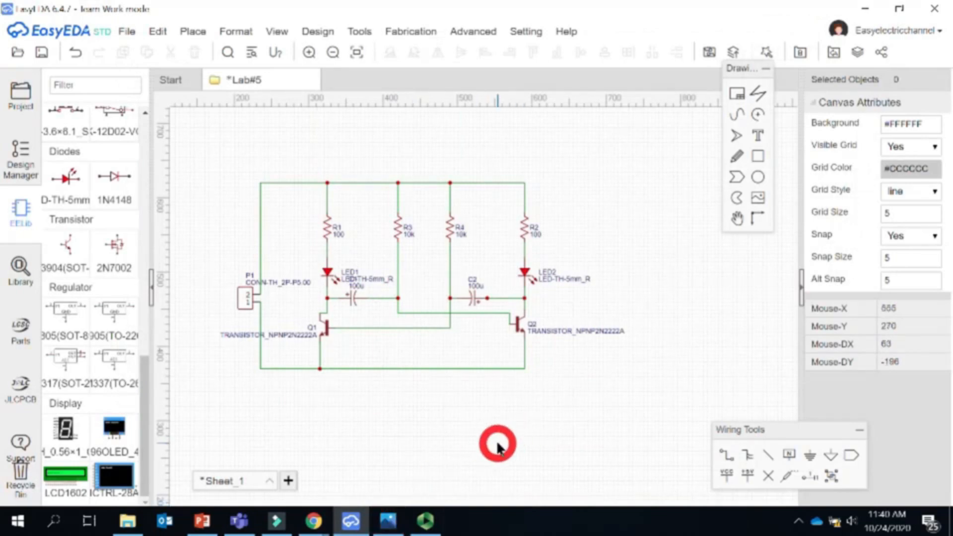
{"action": "scroll", "coordinate": [497, 442], "scroll_direction": "up", "scroll_amount": 1}
{"action": "right_click_drag", "start_coordinate": [460, 416], "coordinate": [555, 485]}
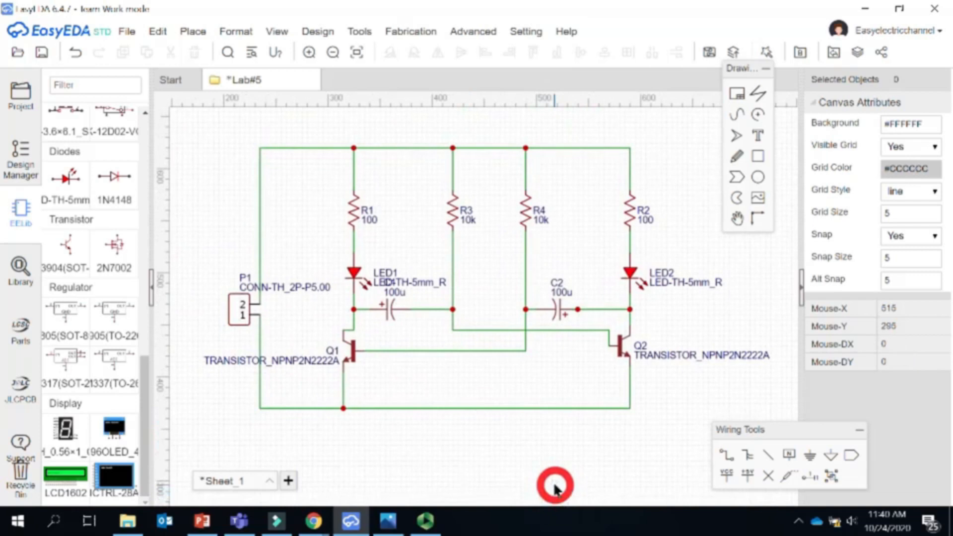
{"action": "left_click", "coordinate": [388, 522]}
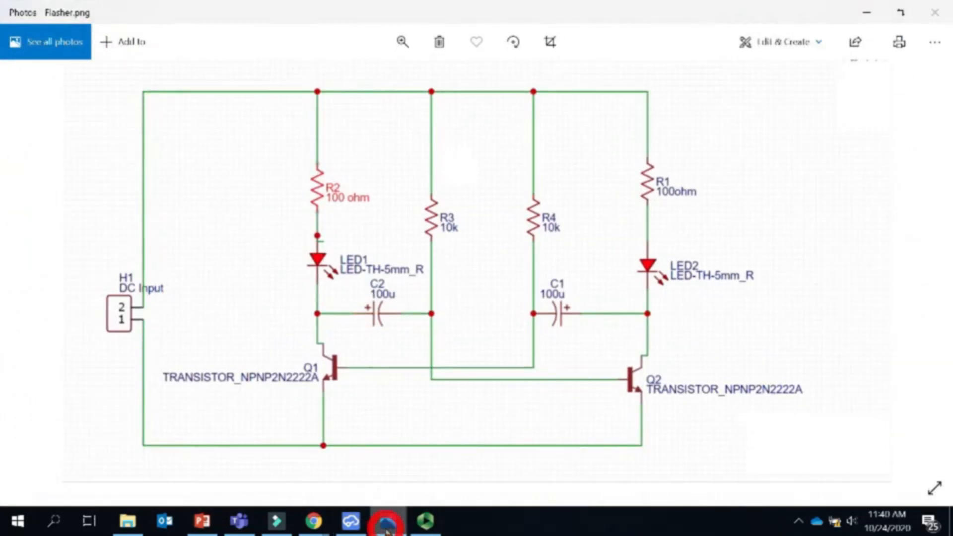
{"action": "left_click", "coordinate": [386, 529]}
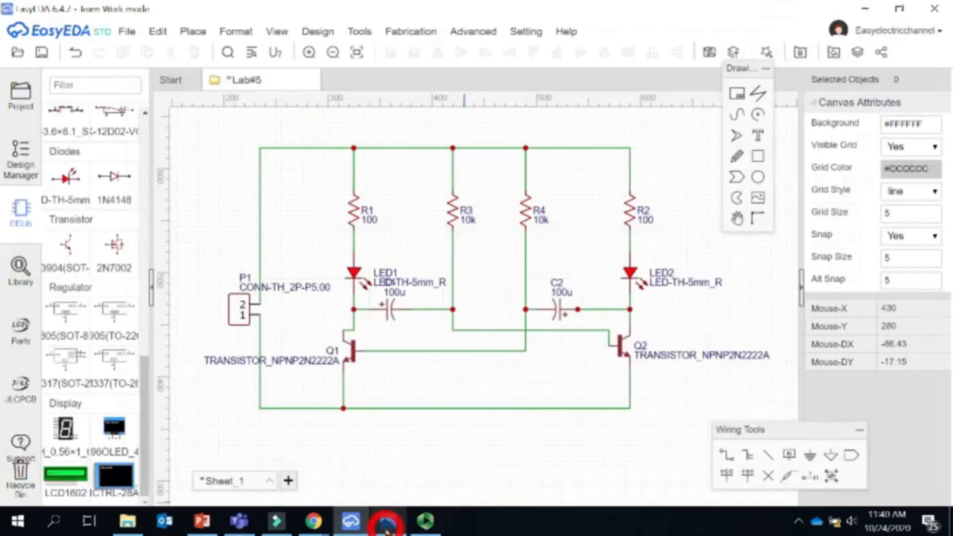
{"action": "left_click", "coordinate": [387, 529]}
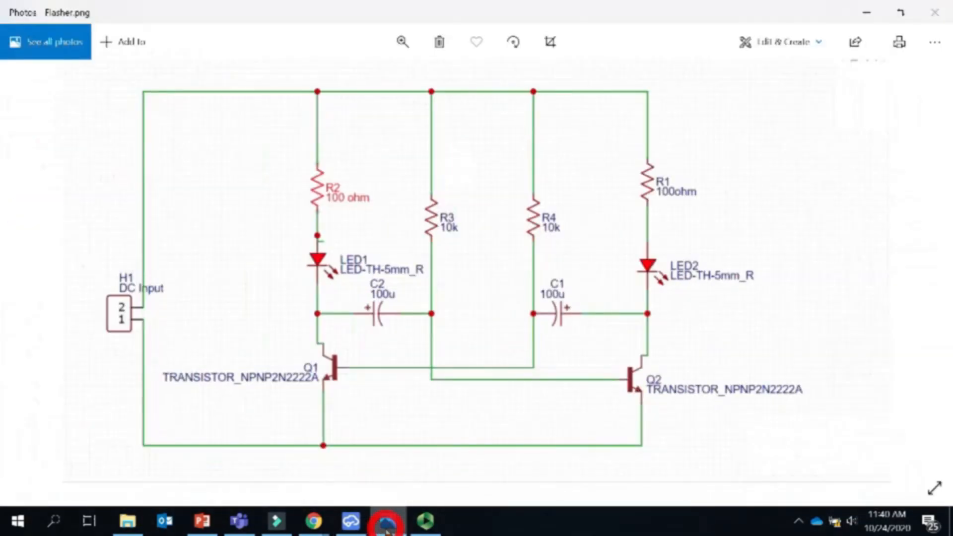
{"action": "left_click", "coordinate": [387, 529]}
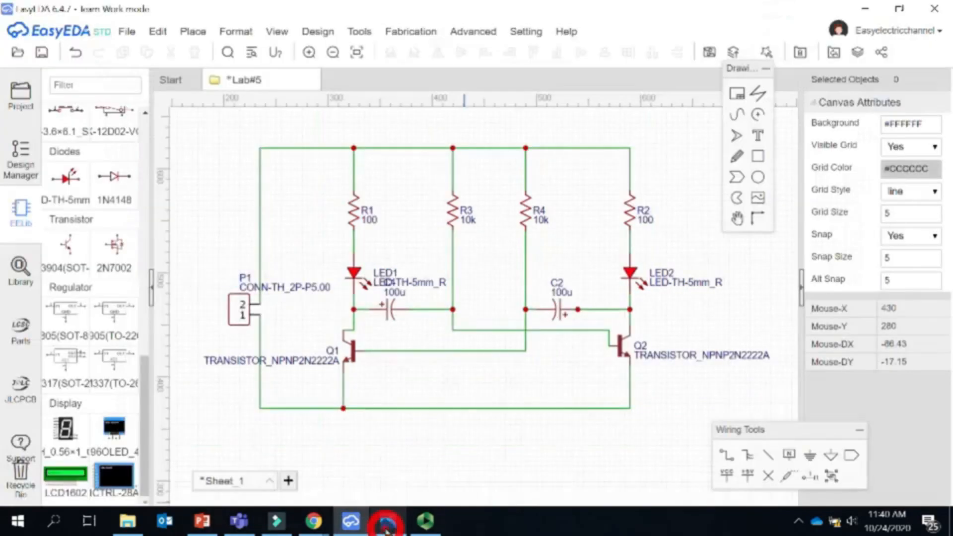
{"action": "left_click", "coordinate": [387, 529]}
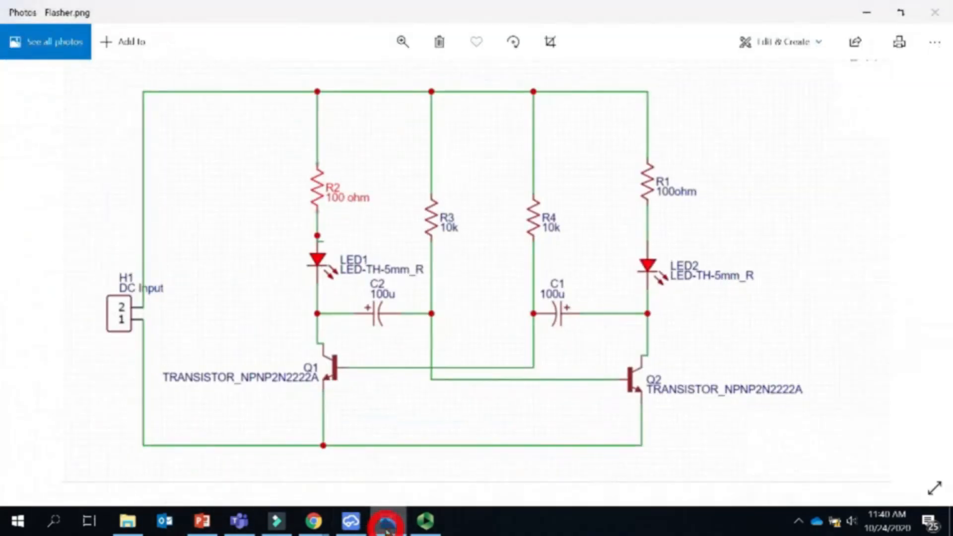
{"action": "left_click", "coordinate": [387, 529]}
{"action": "left_click", "coordinate": [387, 529]}
{"action": "left_click", "coordinate": [386, 529]}
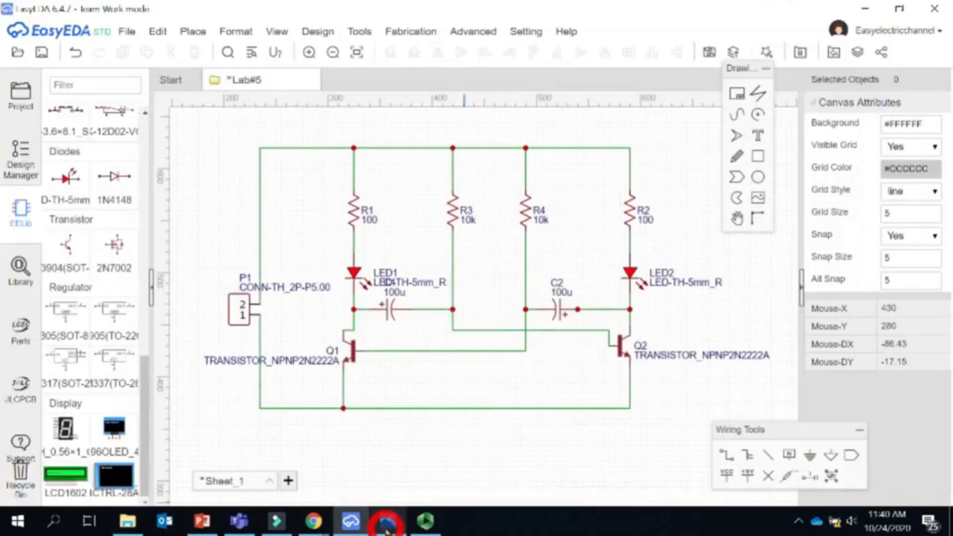
{"action": "left_click", "coordinate": [386, 529]}
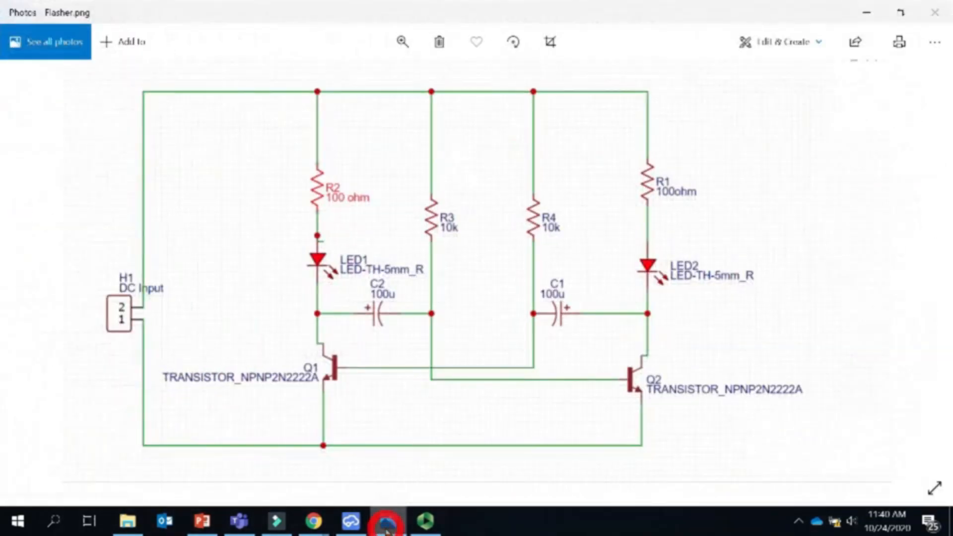
{"action": "left_click", "coordinate": [386, 529]}
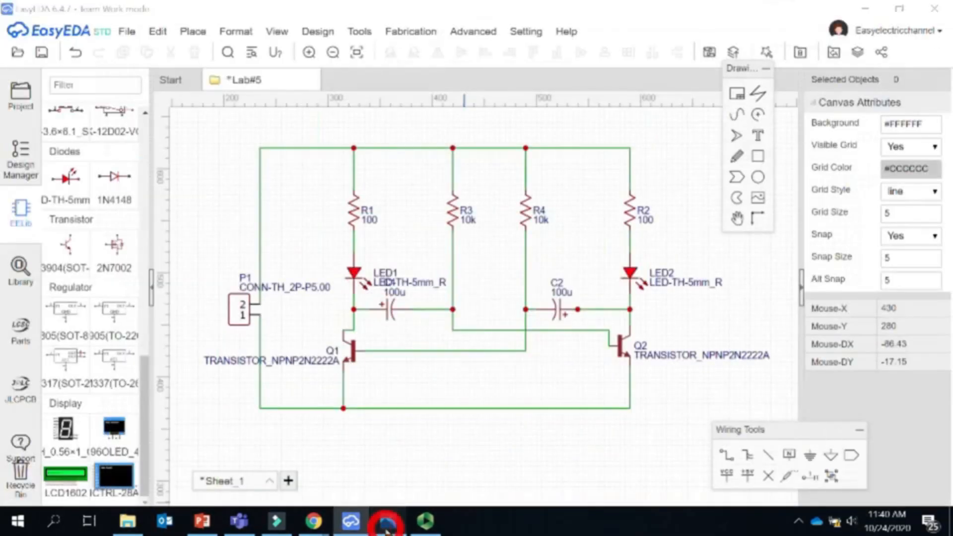
{"action": "left_click", "coordinate": [387, 529]}
{"action": "left_click", "coordinate": [387, 529]}
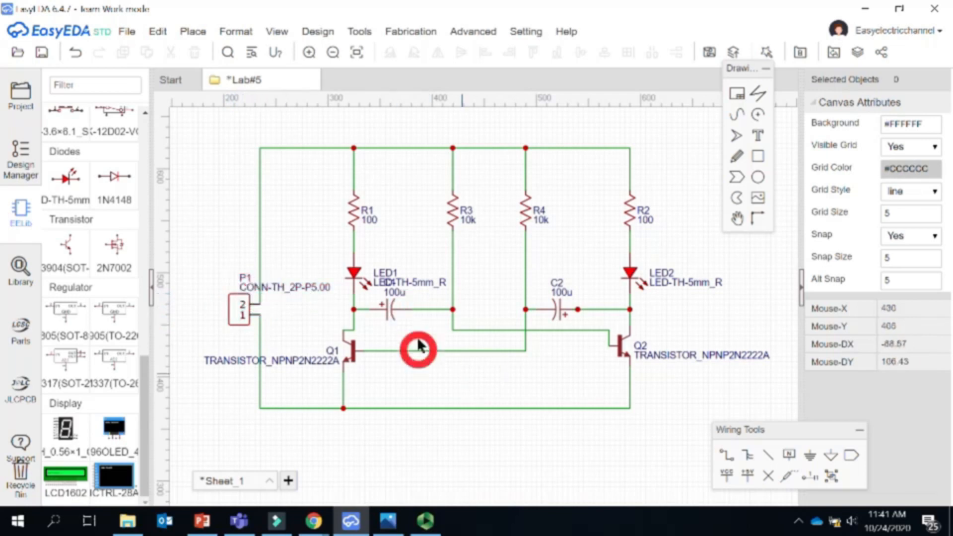
- Save the schematic and show the Lab#5 project with its Sheet_1 among the opened projects
{"action": "left_click", "coordinate": [43, 54]}
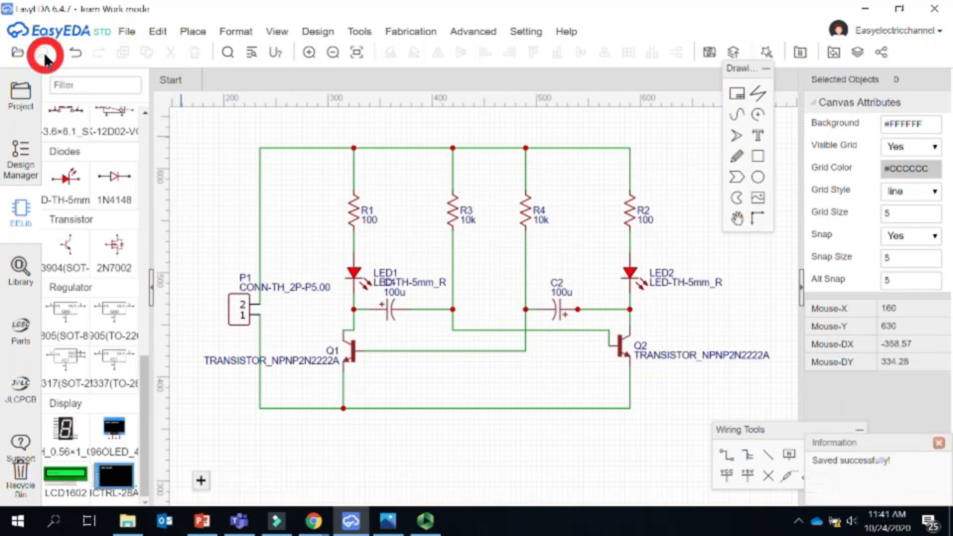
{"action": "left_click", "coordinate": [19, 91]}
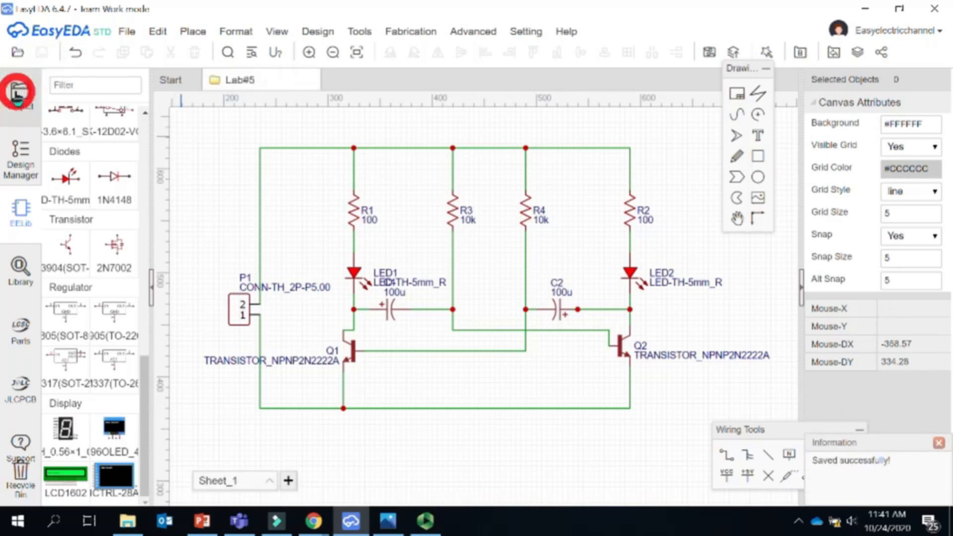
{"action": "left_click", "coordinate": [79, 161]}
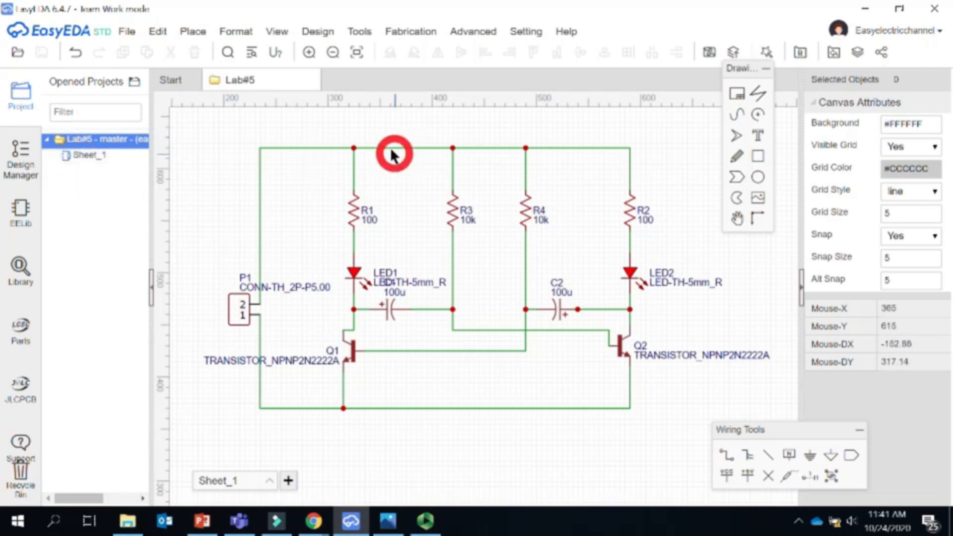
- Convert the Lab#5 schematic to a new PCB, accepting the proposed rectangular two-layer board outline of 41.402 by 27.686 mm
{"action": "left_click", "coordinate": [328, 40]}
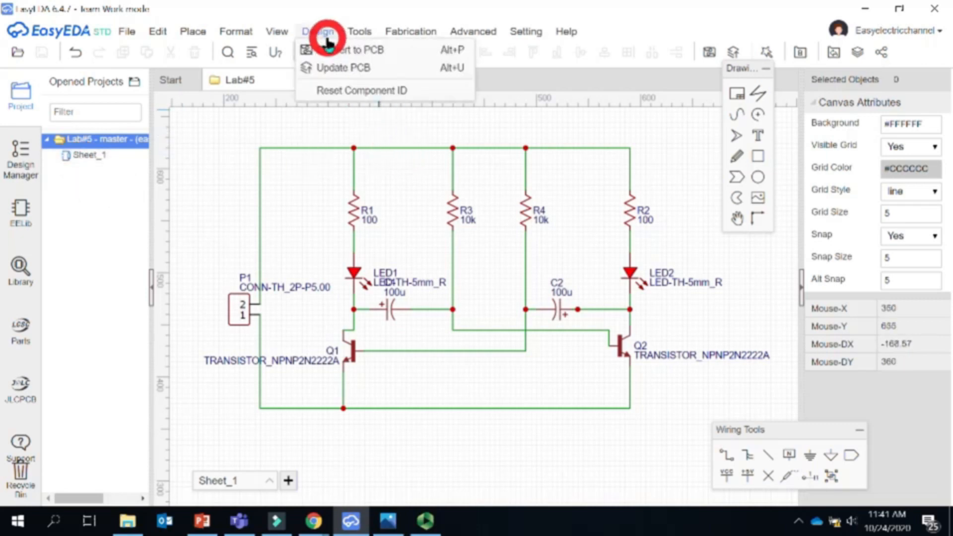
{"action": "left_click", "coordinate": [373, 51]}
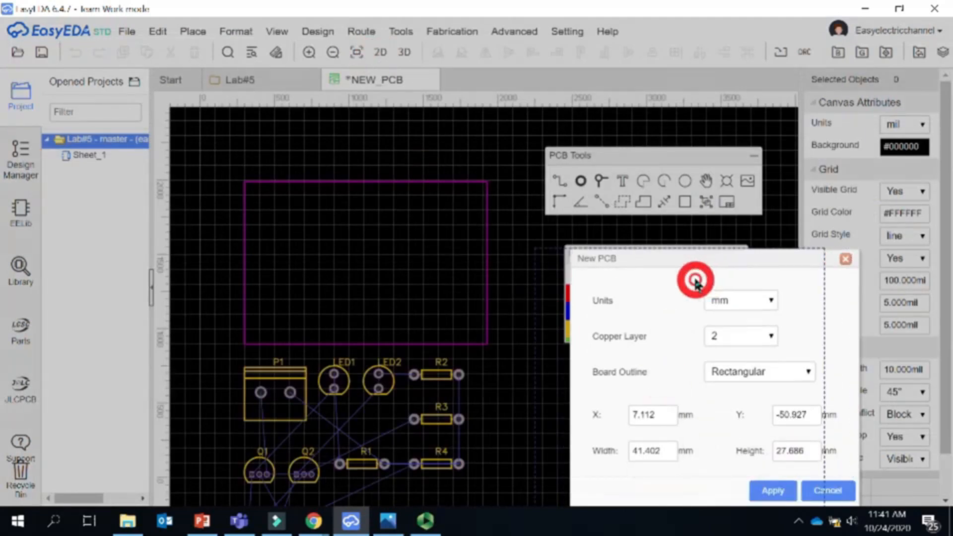
{"action": "left_click", "coordinate": [795, 501]}
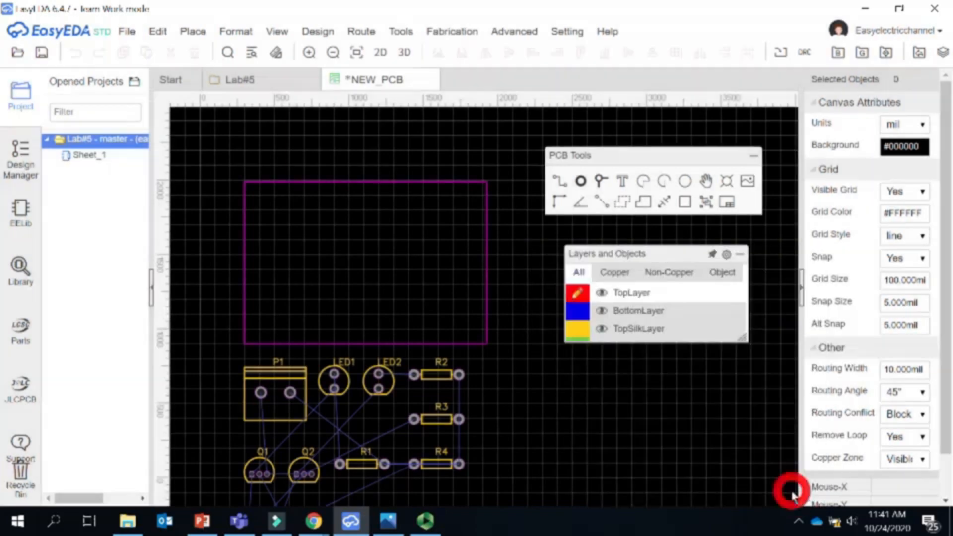
- Move the PCB Tools and Layers and Objects palettes away from the board area to clear the view of the components
{"action": "left_click_drag", "start_coordinate": [634, 249], "coordinate": [719, 255]}
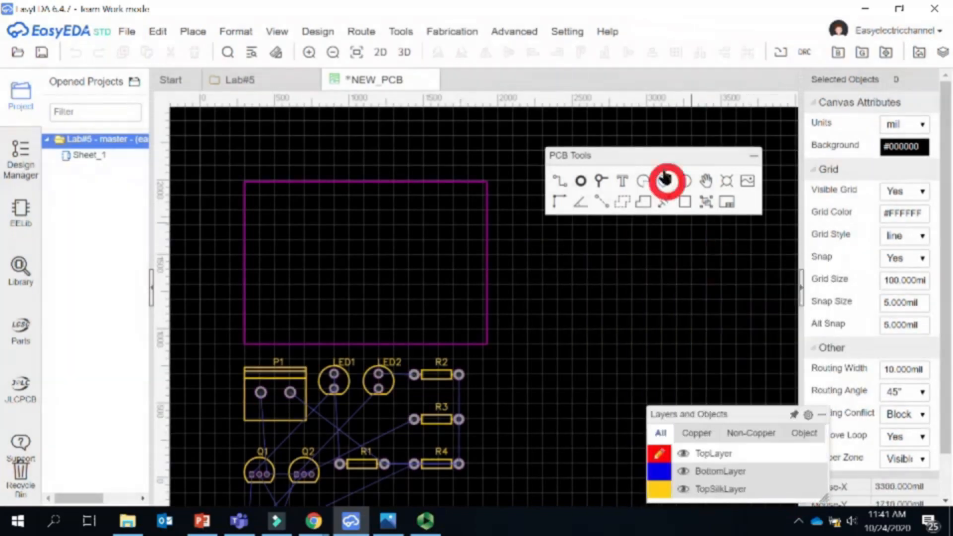
{"action": "left_click_drag", "start_coordinate": [665, 155], "coordinate": [731, 157]}
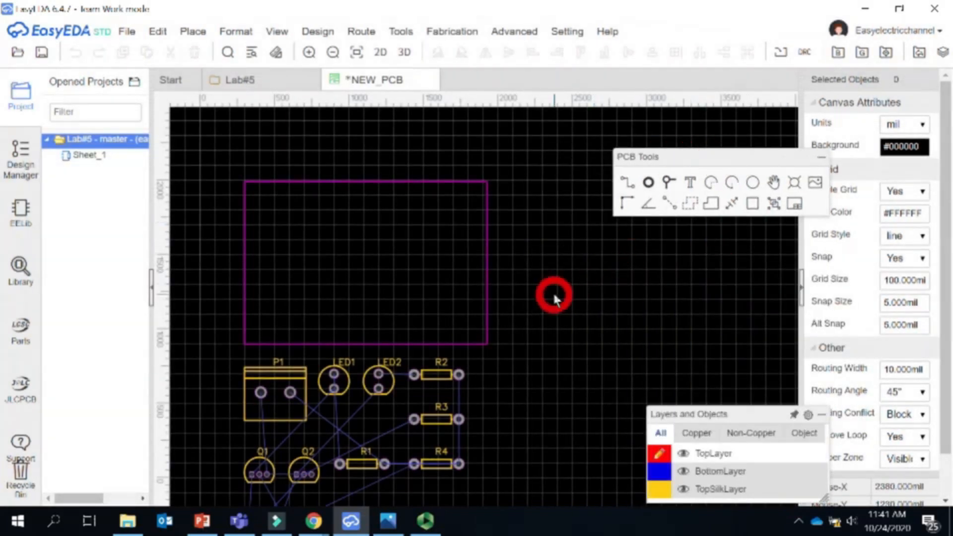
{"action": "left_click_drag", "start_coordinate": [709, 157], "coordinate": [830, 152]}
{"action": "mouse_move", "coordinate": [755, 418]}
{"action": "left_click_drag", "start_coordinate": [745, 257], "coordinate": [888, 410]}
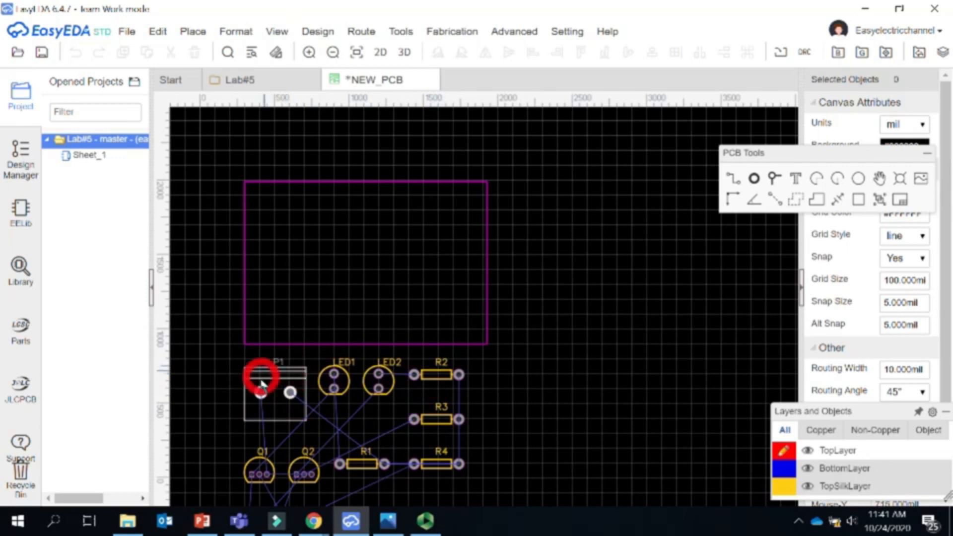
{"action": "scroll", "coordinate": [488, 408], "scroll_direction": "down", "scroll_amount": 2}
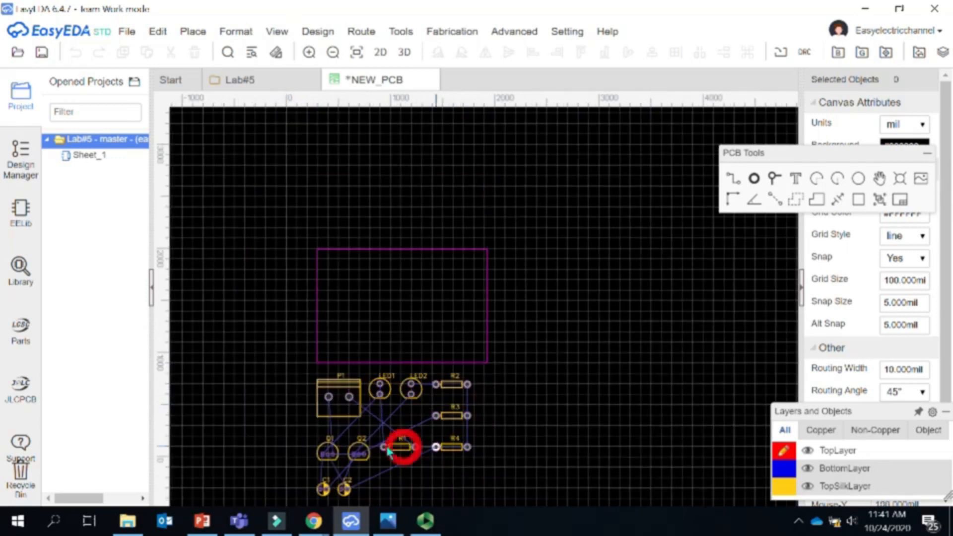
- Return to the Sheet_1 schematic and delete the two-pin connector P1
{"action": "left_click", "coordinate": [91, 162]}
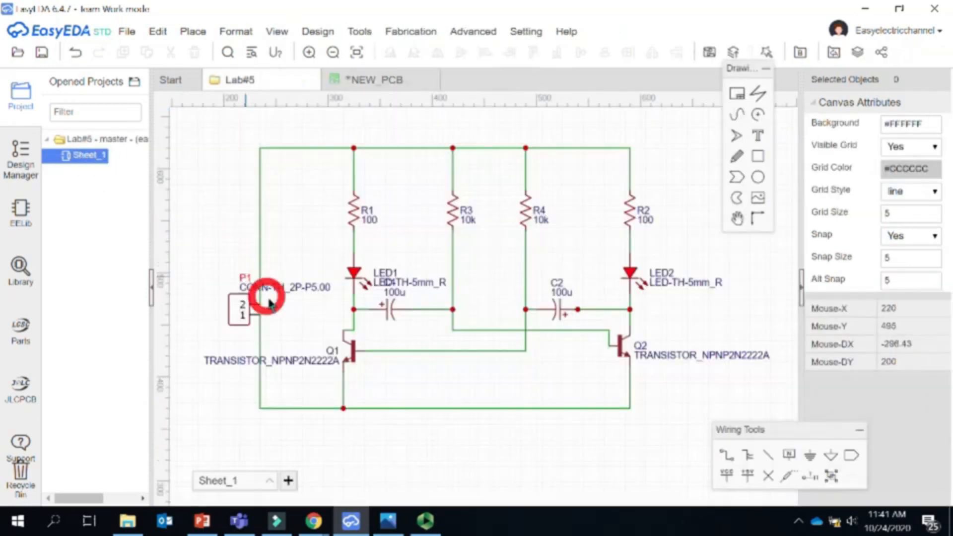
{"action": "mouse_move", "coordinate": [238, 318]}
{"action": "left_mouse_down"}
{"action": "mouse_move", "coordinate": [240, 292]}
{"action": "mouse_move", "coordinate": [239, 305]}
{"action": "left_mouse_up"}
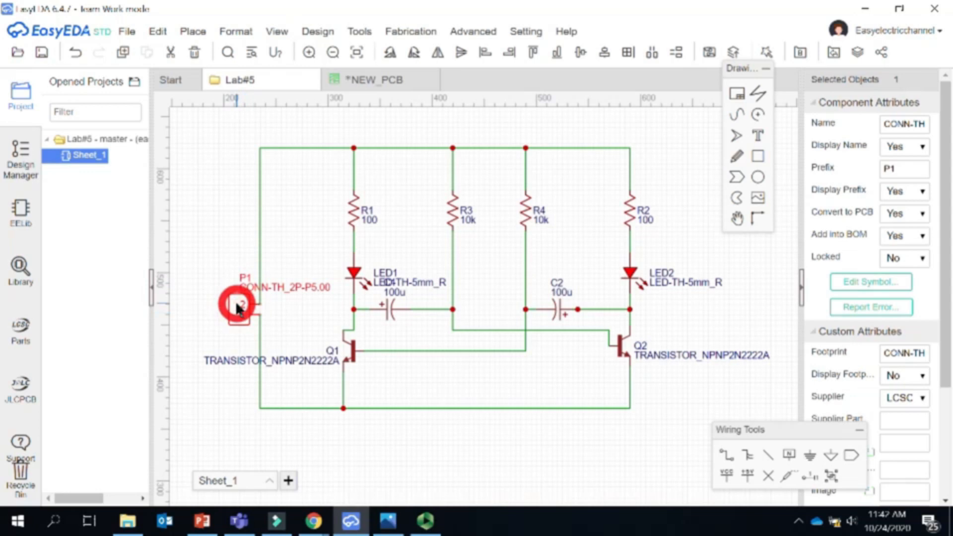
{"action": "key", "text": "Delete"}
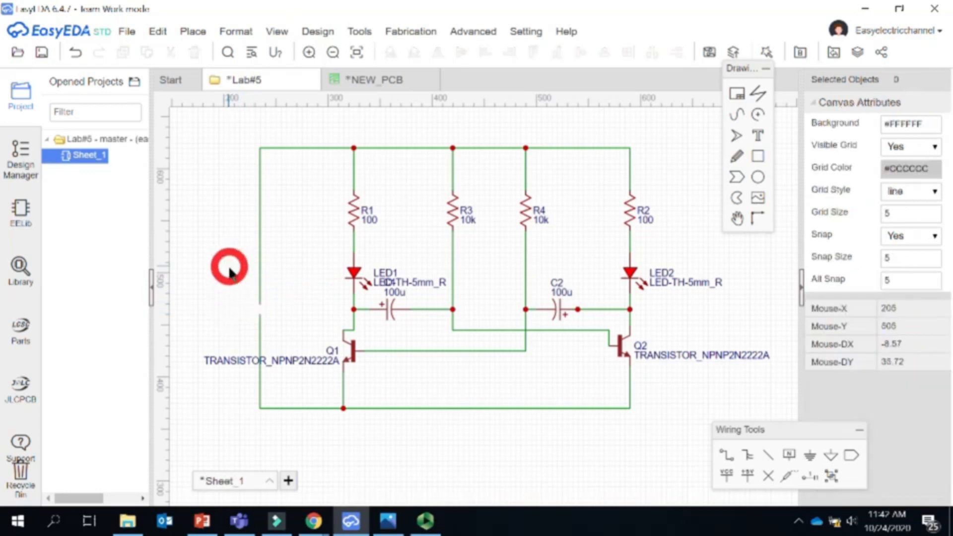
- Place a two-pin HDR-F-2.54_1x2 header from EELib beside the open supply wires where P1 was
{"action": "left_click", "coordinate": [22, 201]}
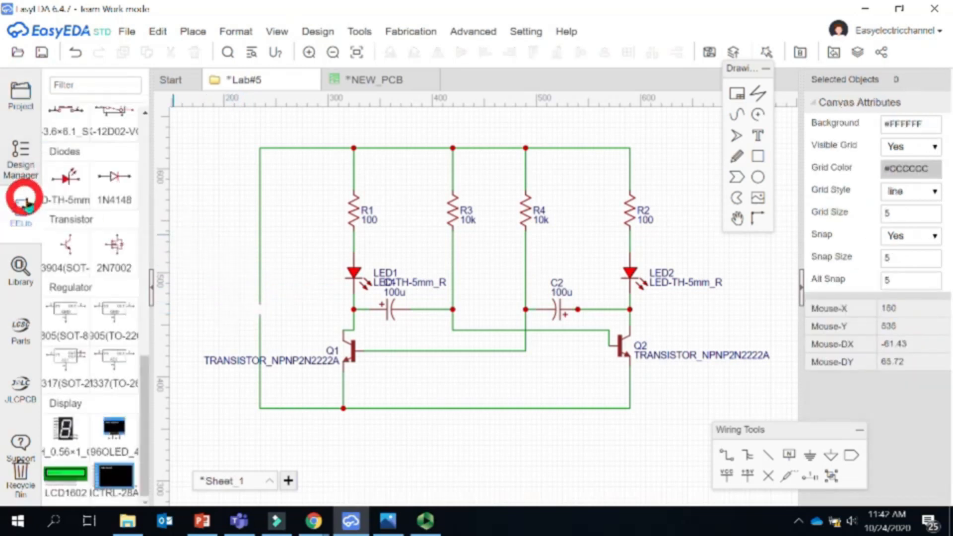
{"action": "scroll", "coordinate": [106, 268], "scroll_direction": "up", "scroll_amount": 5}
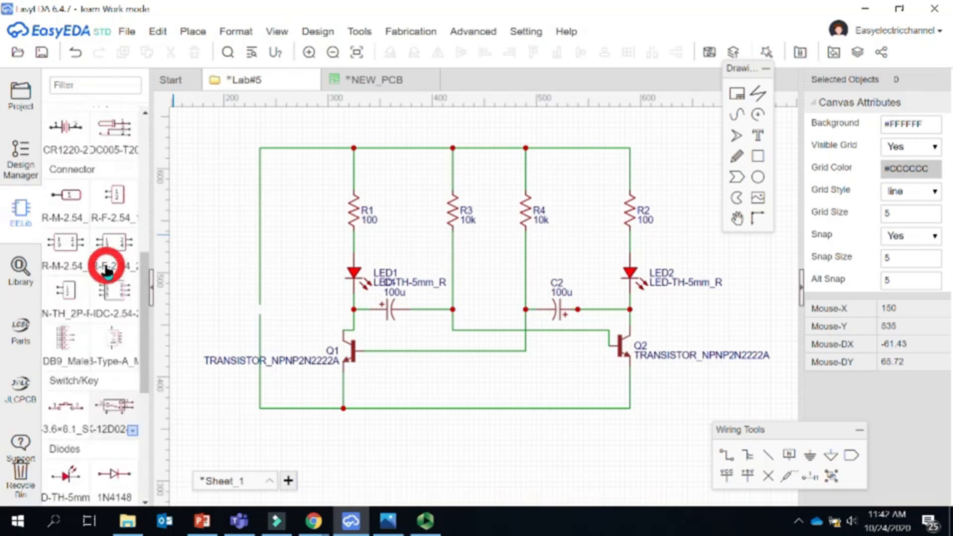
{"action": "scroll", "coordinate": [106, 268], "scroll_direction": "up", "scroll_amount": 3}
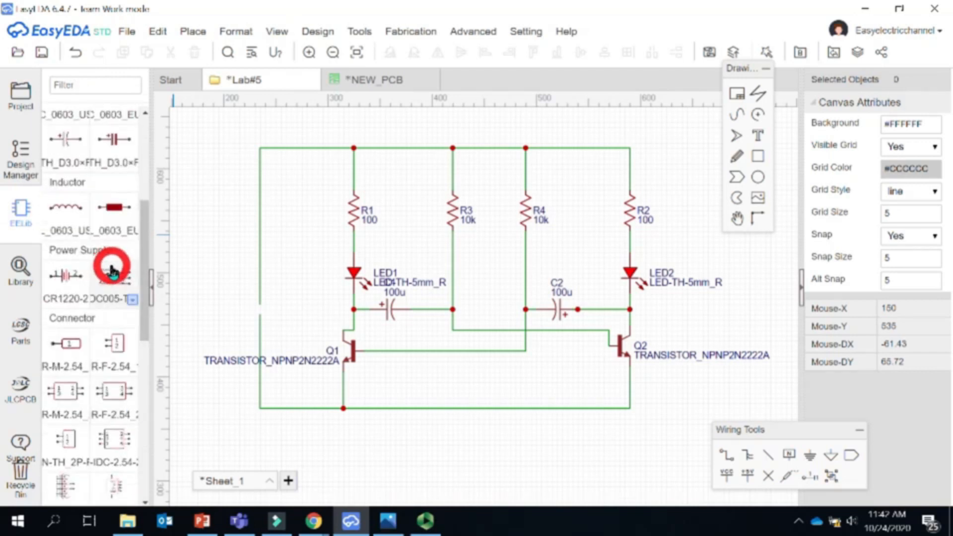
{"action": "scroll", "coordinate": [112, 270], "scroll_direction": "down", "scroll_amount": 7}
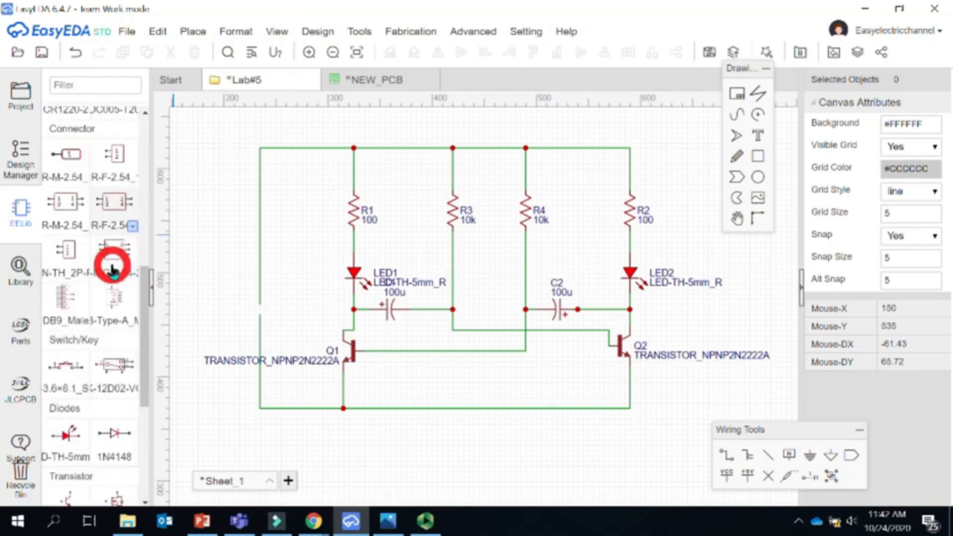
{"action": "scroll", "coordinate": [112, 271], "scroll_direction": "down", "scroll_amount": 2}
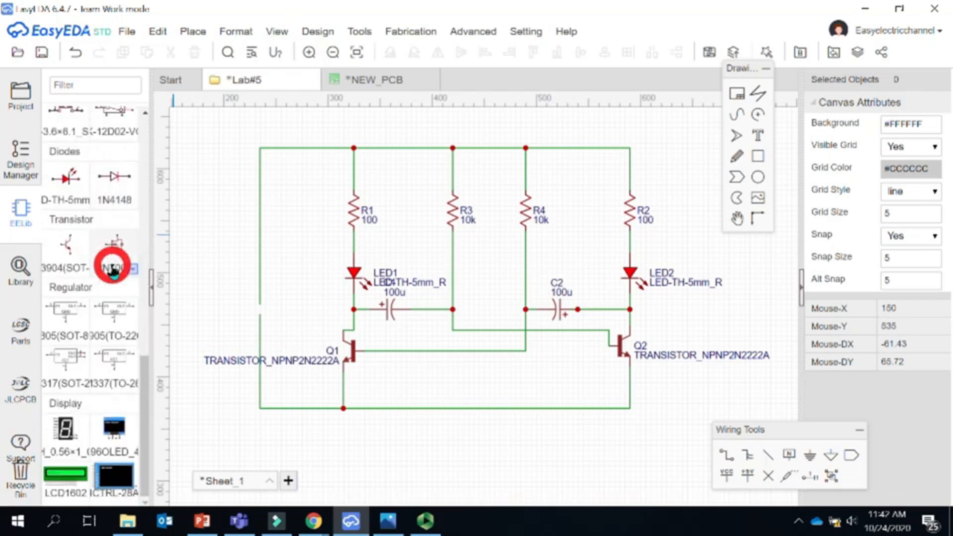
{"action": "scroll", "coordinate": [113, 271], "scroll_direction": "up", "scroll_amount": 4}
{"action": "scroll", "coordinate": [114, 271], "scroll_direction": "up", "scroll_amount": 4}
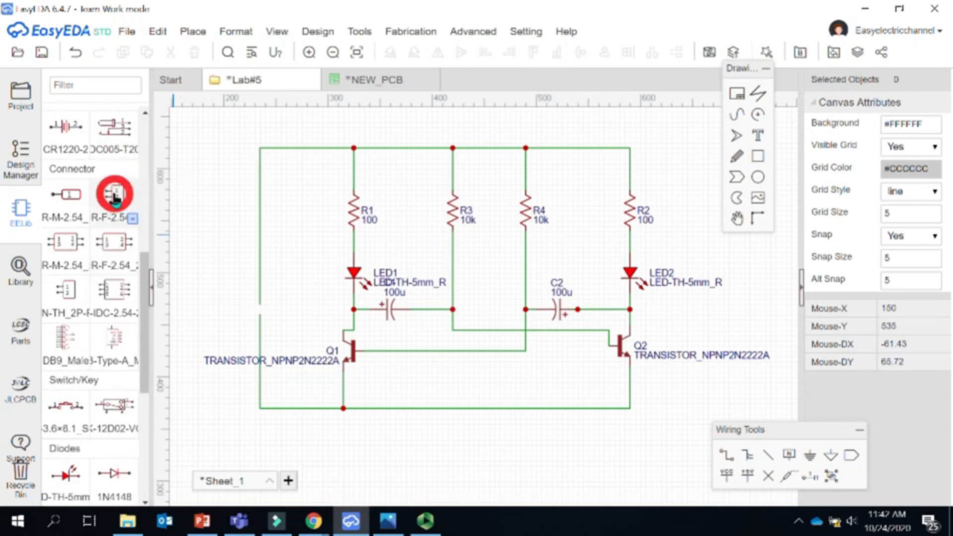
{"action": "left_click_drag", "start_coordinate": [114, 196], "coordinate": [216, 310]}
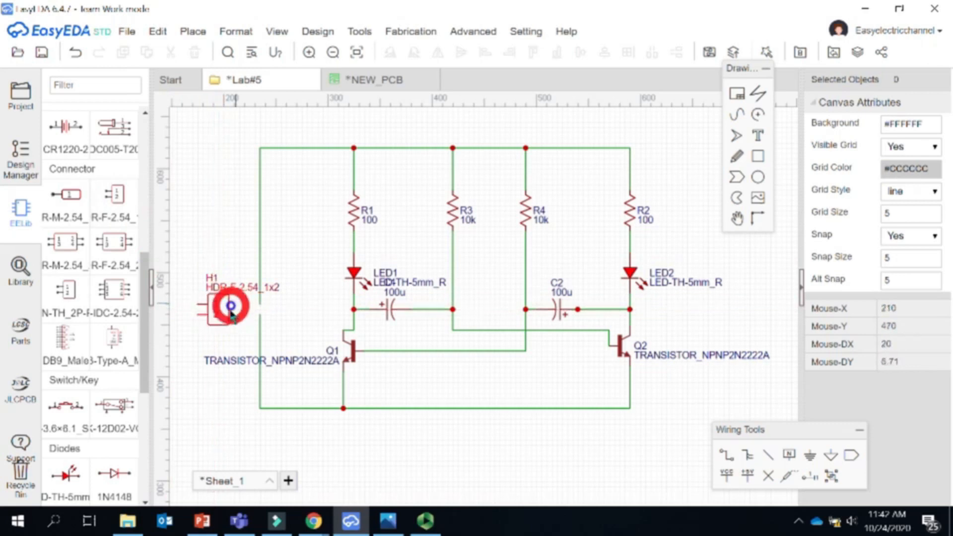
- Review header H1's footprint in the Footprint Manager and update it with HDR-F-2.54_1X2
{"action": "left_click", "coordinate": [217, 314]}
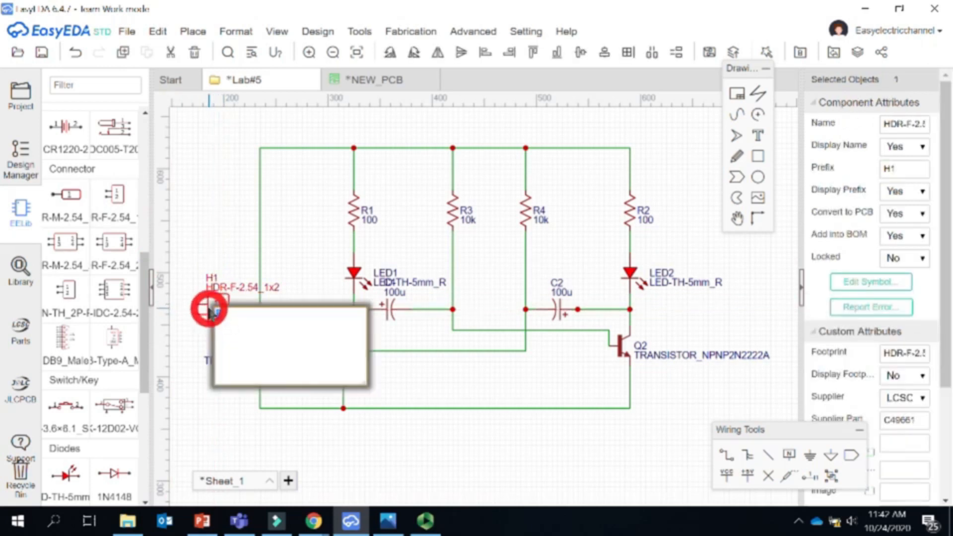
{"action": "left_click", "coordinate": [901, 353]}
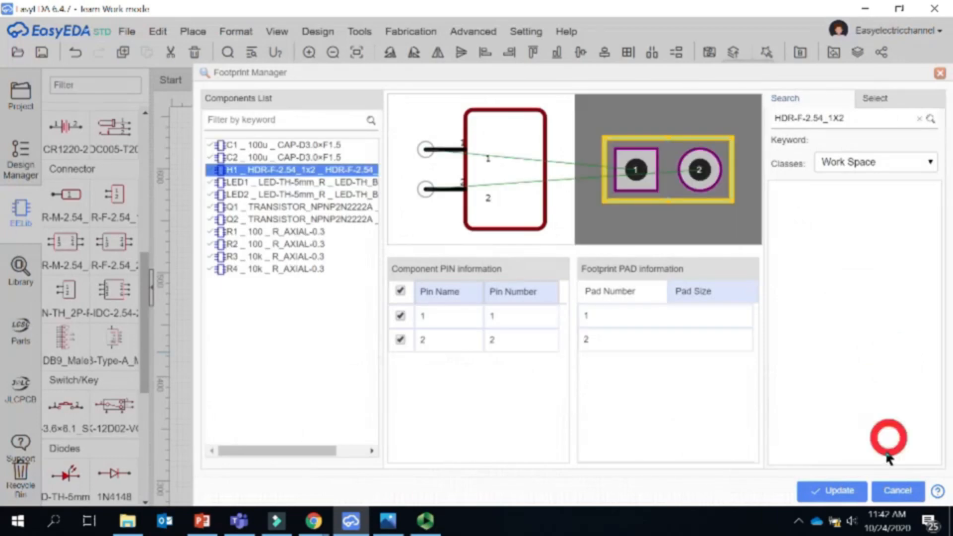
{"action": "left_click", "coordinate": [848, 492]}
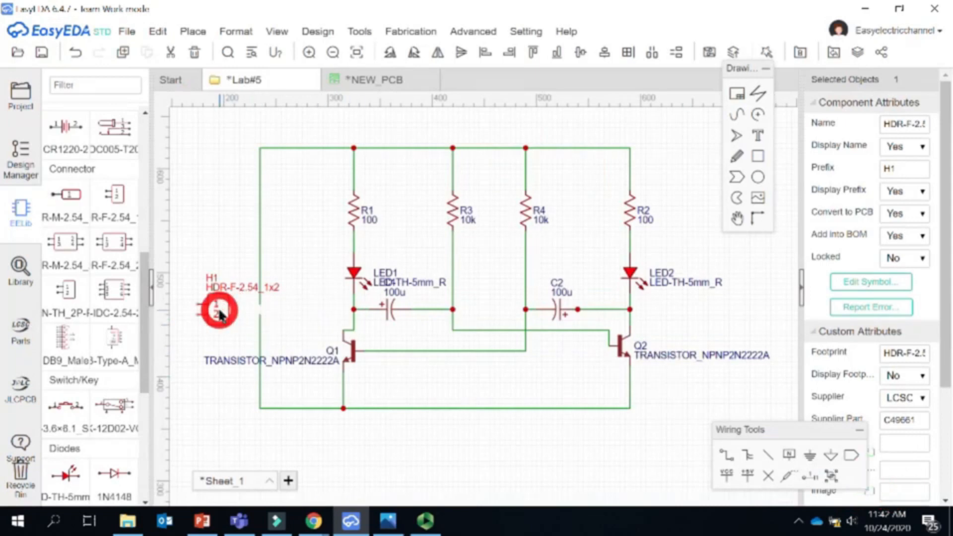
- Rotate header H1 by 180° so its pins face the circuit and align them with the two open wire ends
{"action": "key", "text": "space"}
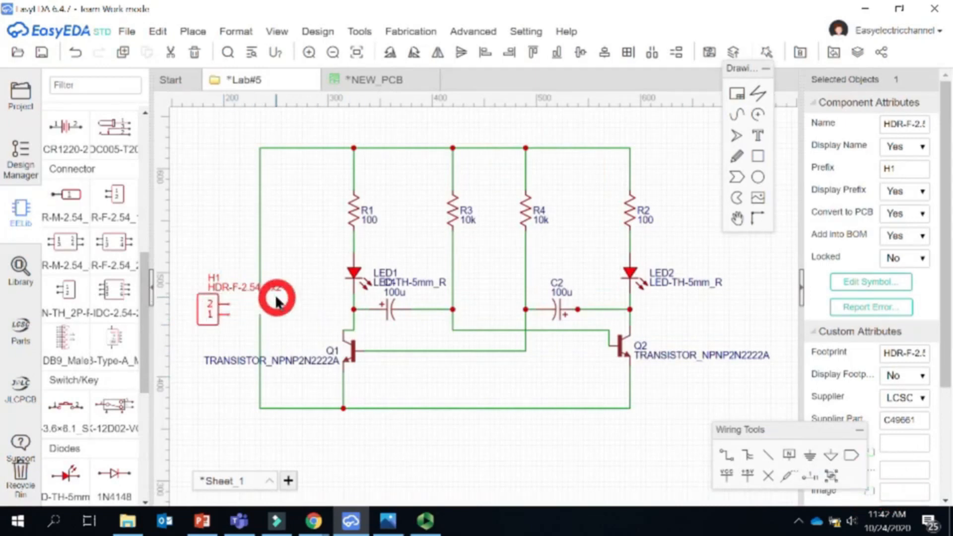
{"action": "double_click", "coordinate": [210, 309]}
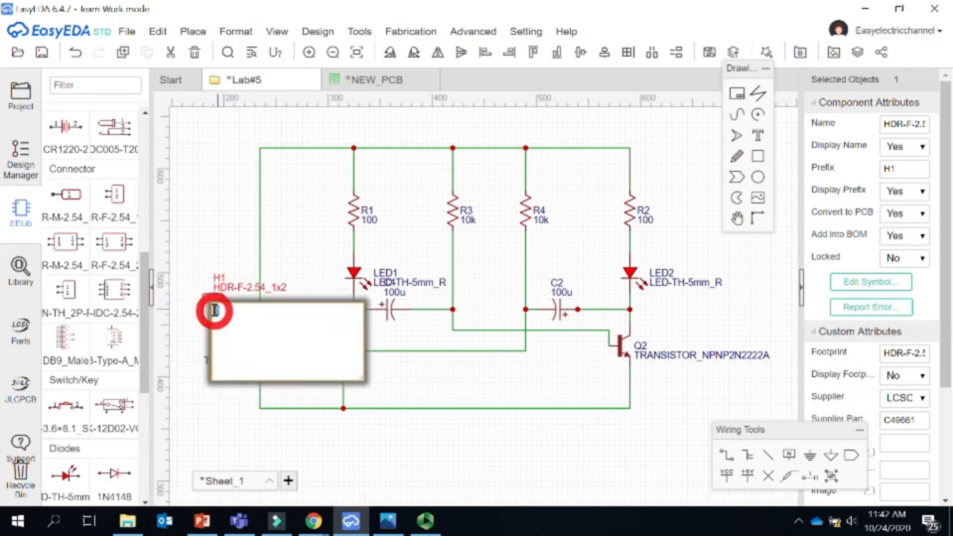
{"action": "left_click", "coordinate": [209, 301]}
{"action": "left_click_drag", "start_coordinate": [209, 307], "coordinate": [215, 301]}
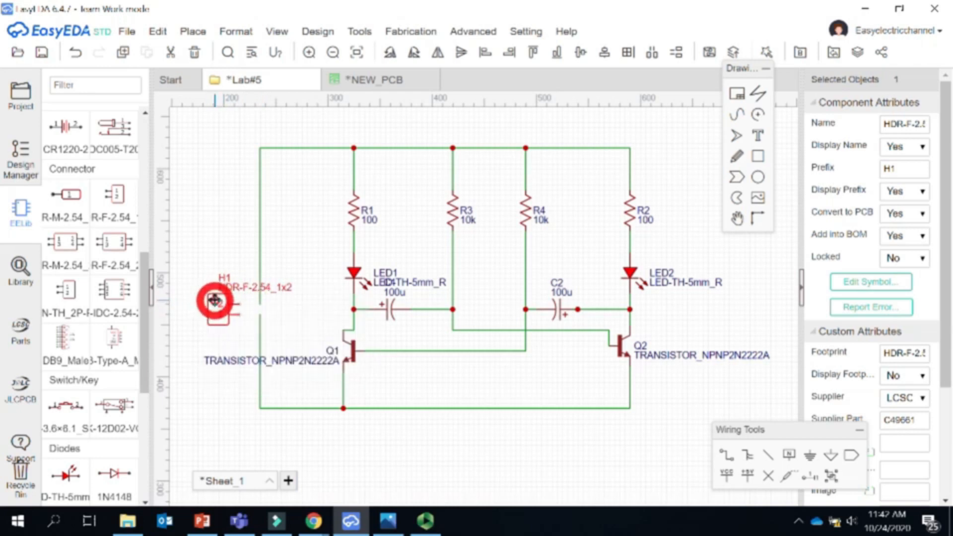
- Wire H1 pin 2 to the open end of the upper supply wire and pin 1 to the open end of the lower wire
{"action": "left_click", "coordinate": [726, 454]}
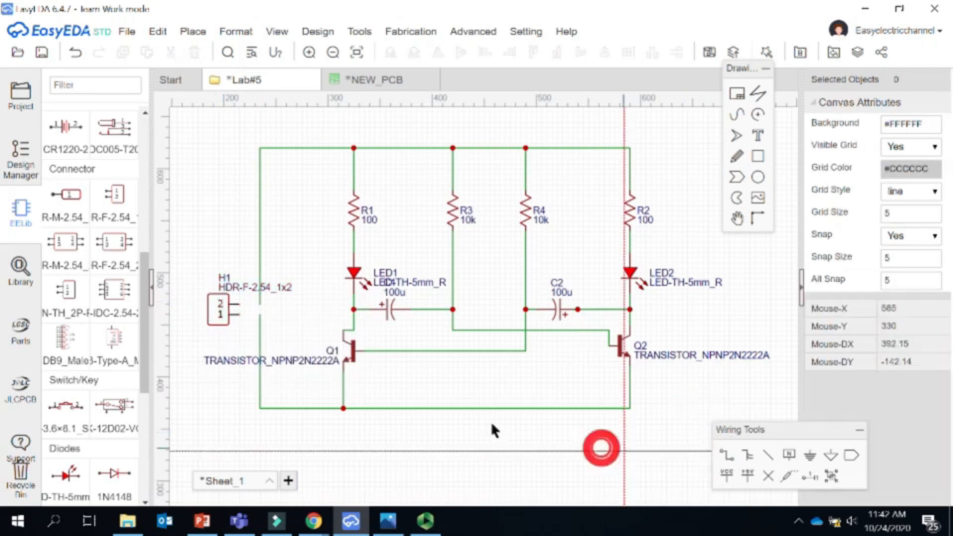
{"action": "left_click", "coordinate": [261, 308]}
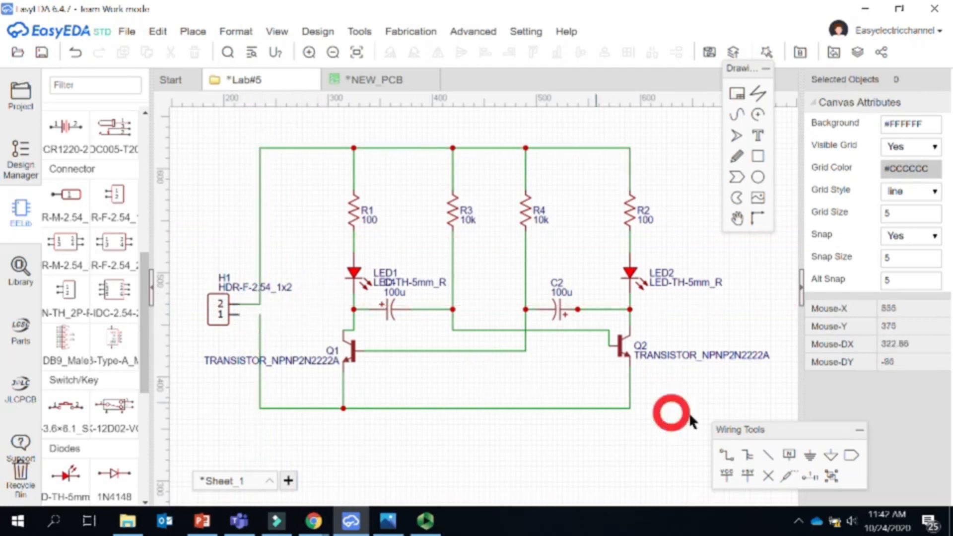
{"action": "left_click", "coordinate": [724, 454]}
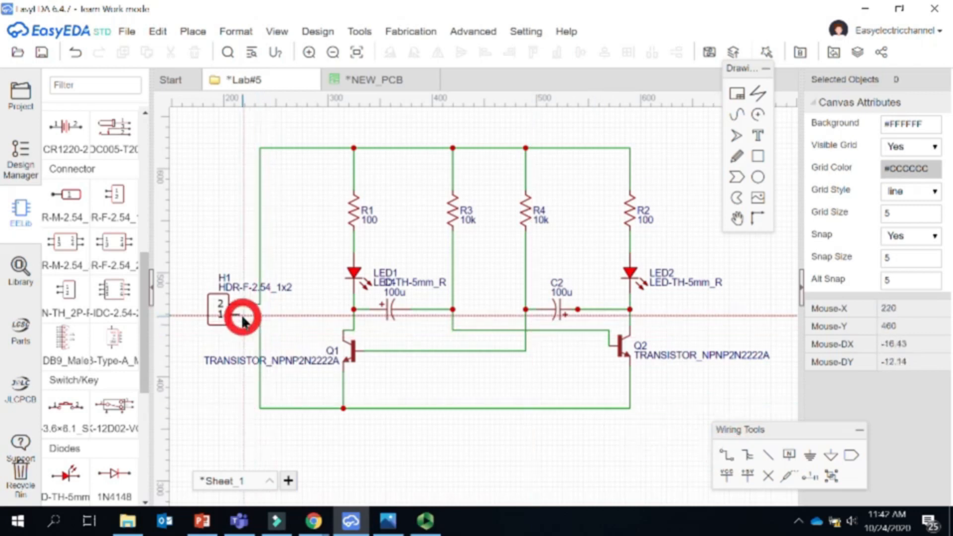
{"action": "left_click", "coordinate": [240, 314]}
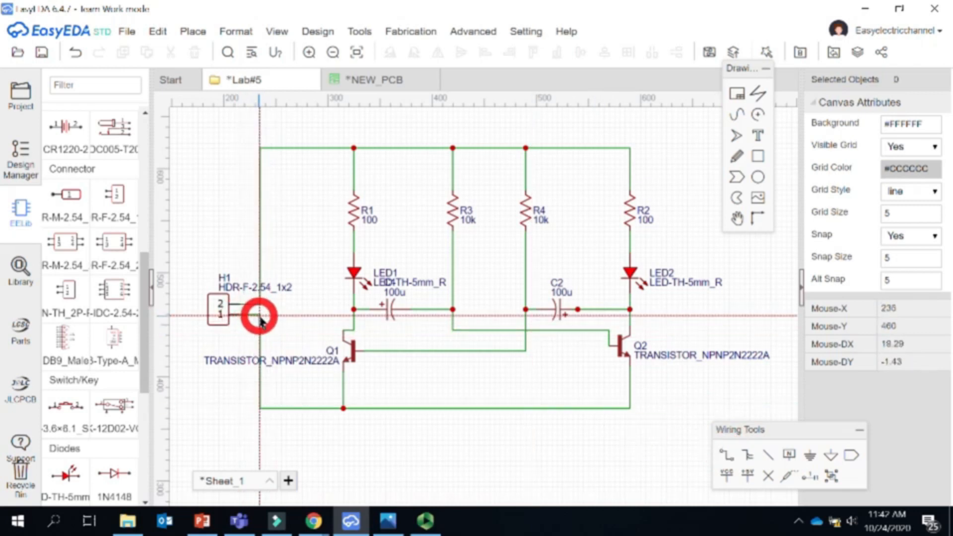
{"action": "left_click", "coordinate": [259, 314]}
{"action": "left_click", "coordinate": [209, 222]}
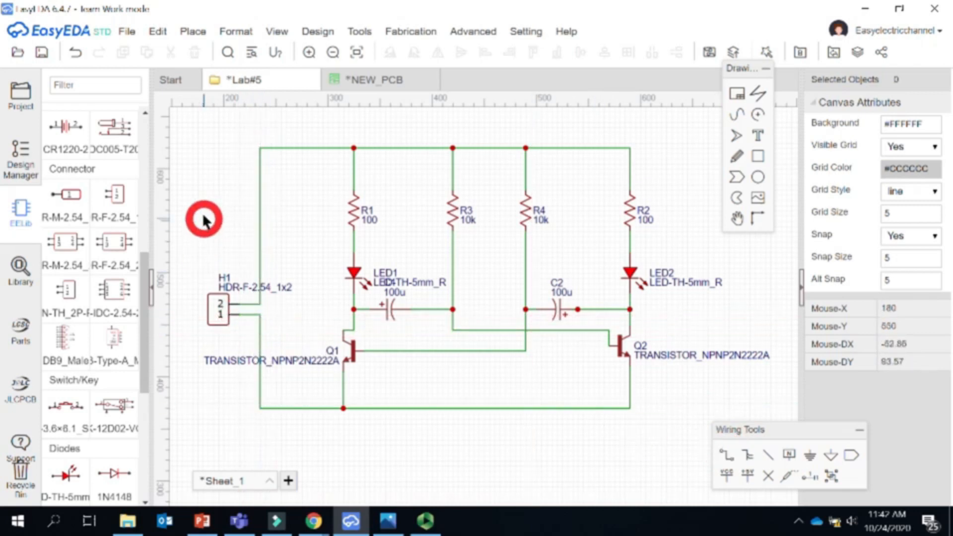
{"action": "right_click", "coordinate": [202, 198]}
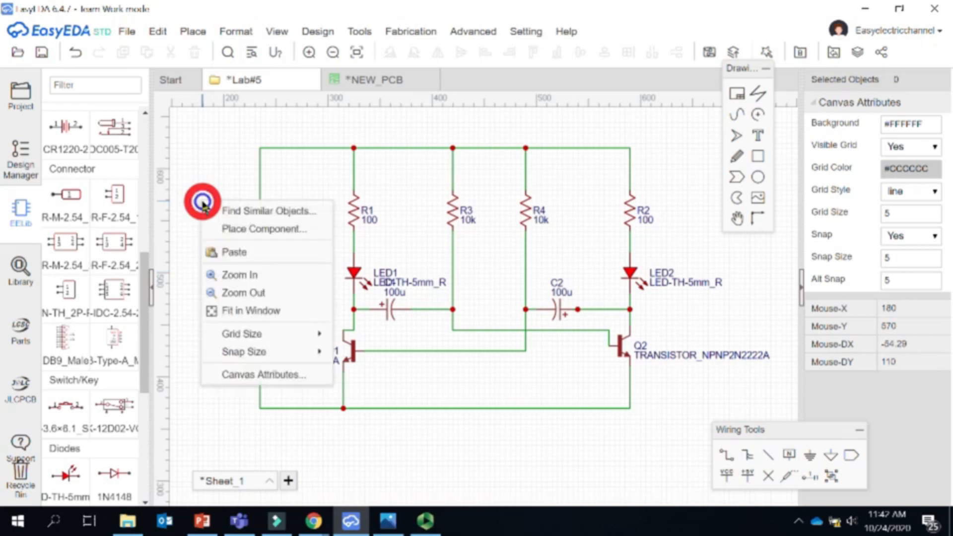
{"action": "right_click", "coordinate": [208, 157]}
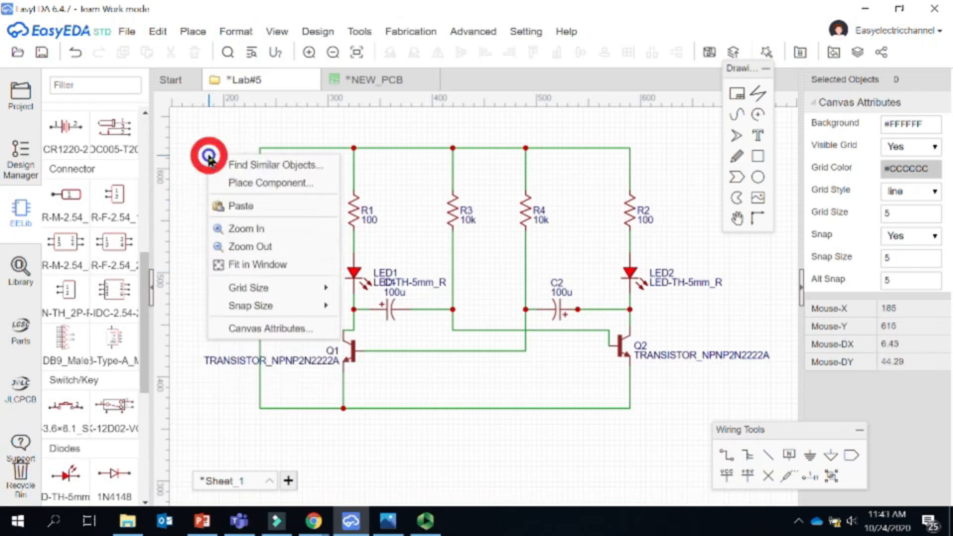
{"action": "left_click", "coordinate": [381, 140]}
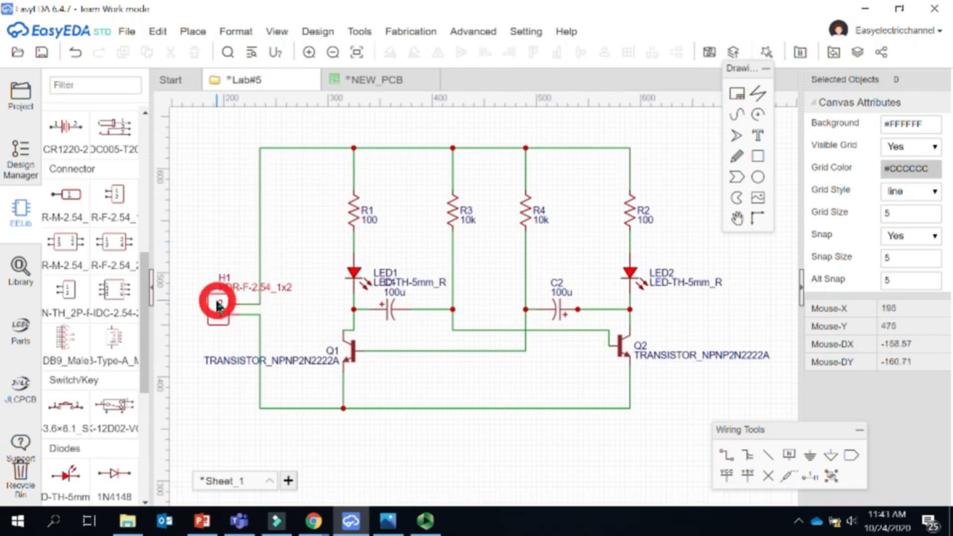
- Check the connections of header H1 by highlighting the wire from pin 1 and the wire from pin 2
{"action": "right_click", "coordinate": [262, 327]}
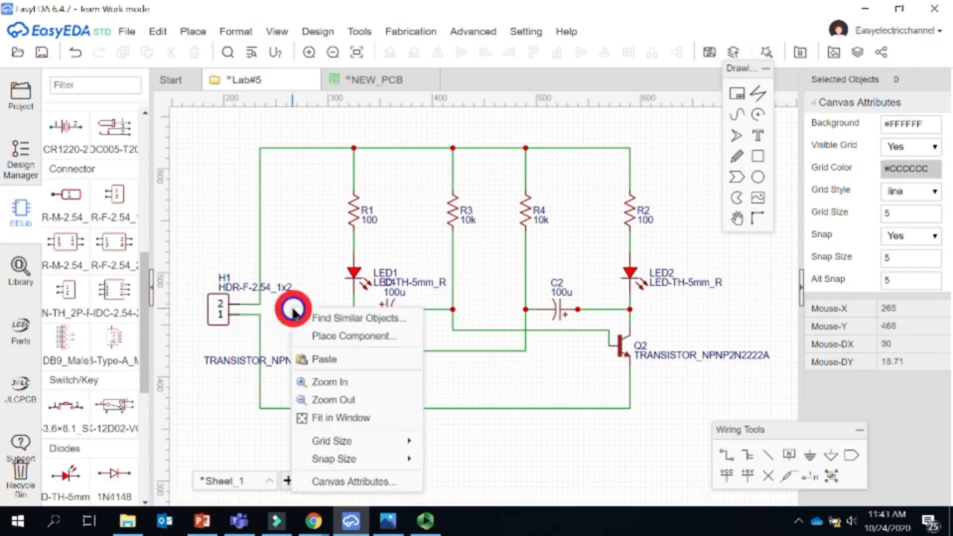
{"action": "left_click", "coordinate": [257, 343]}
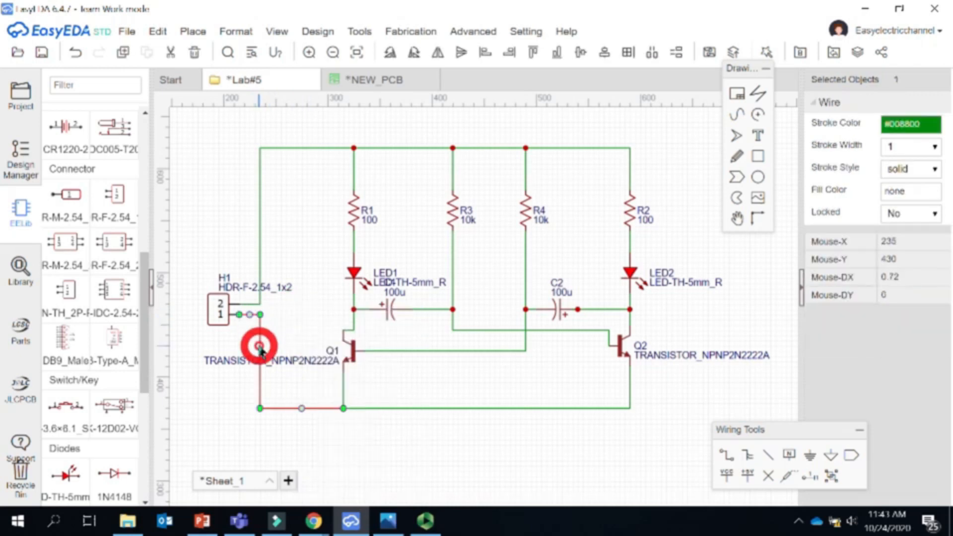
{"action": "left_click", "coordinate": [261, 264]}
{"action": "left_click", "coordinate": [261, 264]}
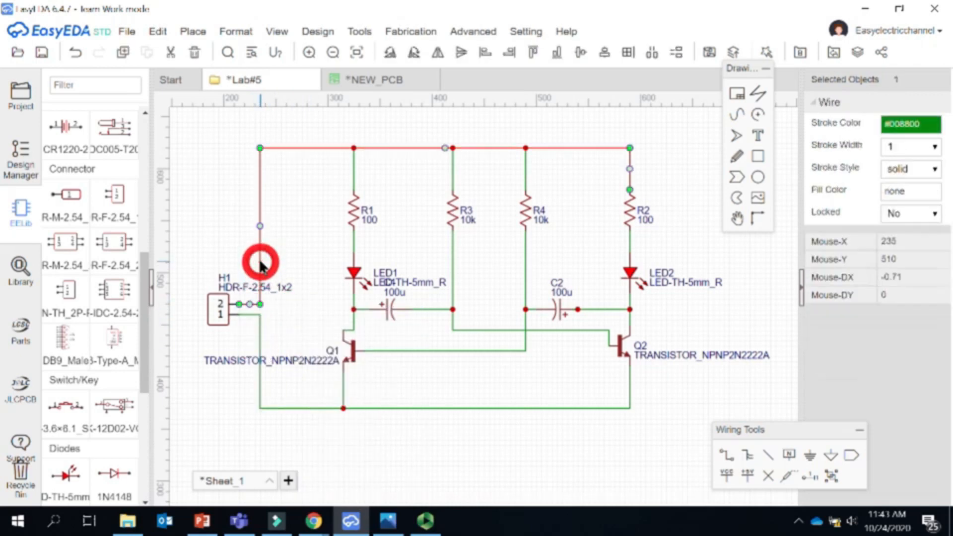
{"action": "left_click", "coordinate": [213, 177]}
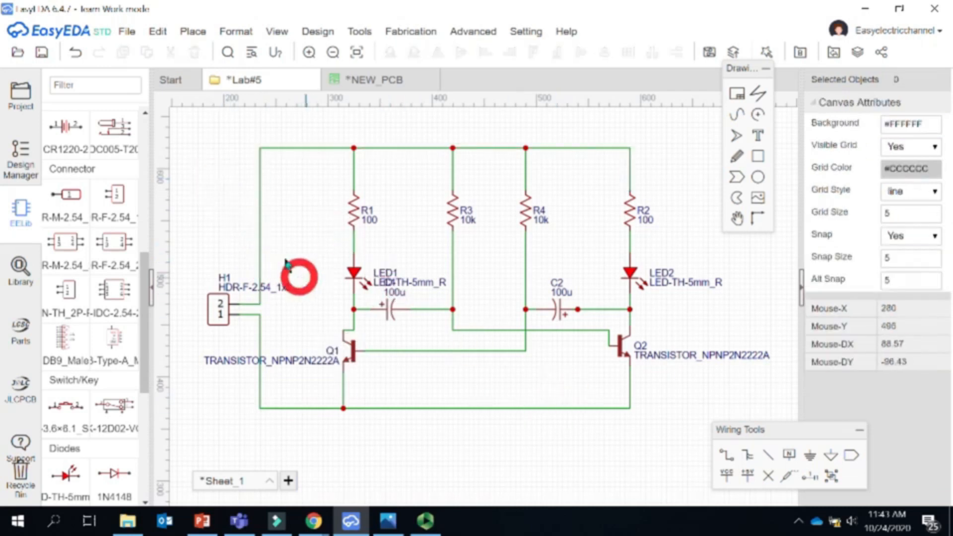
- Save the Lab#5 schematic and convert it to a new two-layer PCB in mm with a rectangular 30.48 × 20.32 mm outline
{"action": "left_click", "coordinate": [20, 98]}
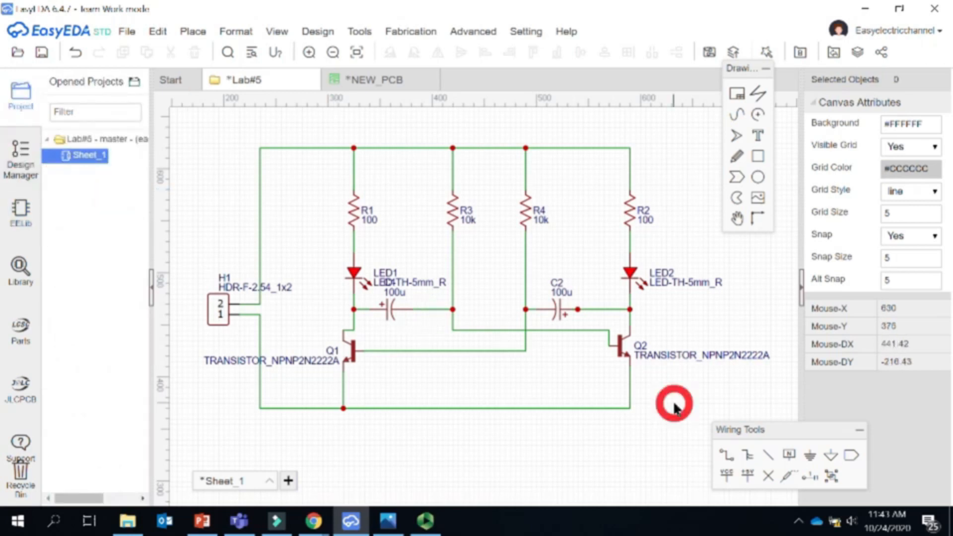
{"action": "left_click", "coordinate": [42, 53]}
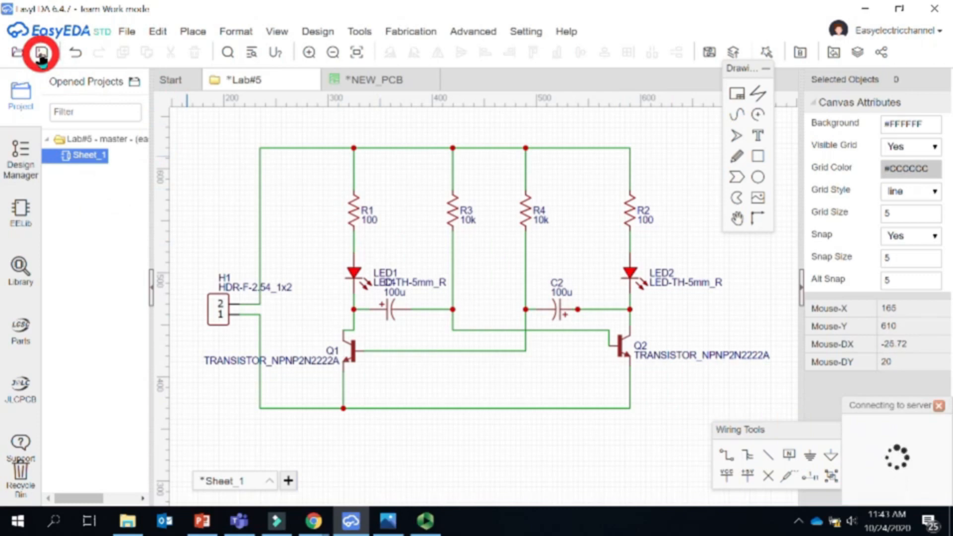
{"action": "left_click", "coordinate": [316, 31]}
{"action": "left_click", "coordinate": [343, 46]}
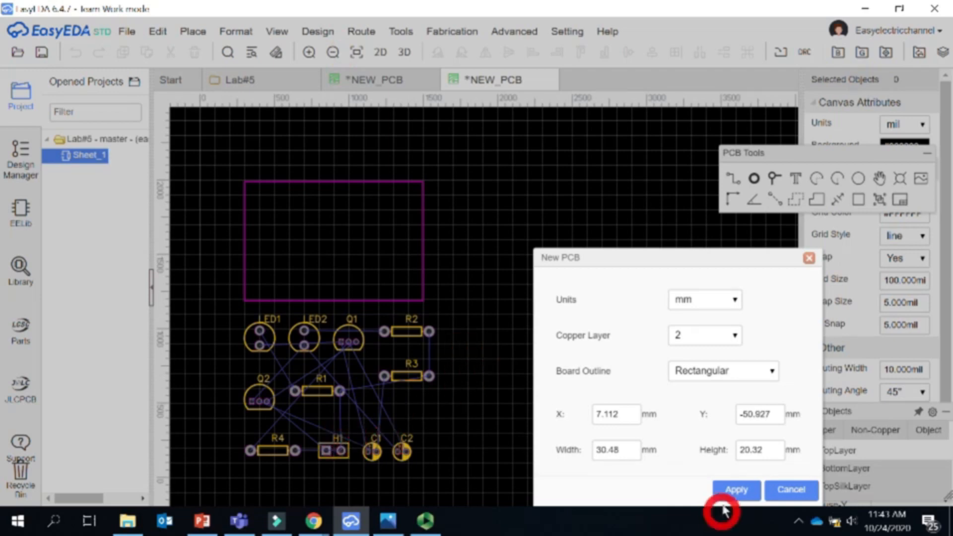
{"action": "left_click", "coordinate": [729, 489]}
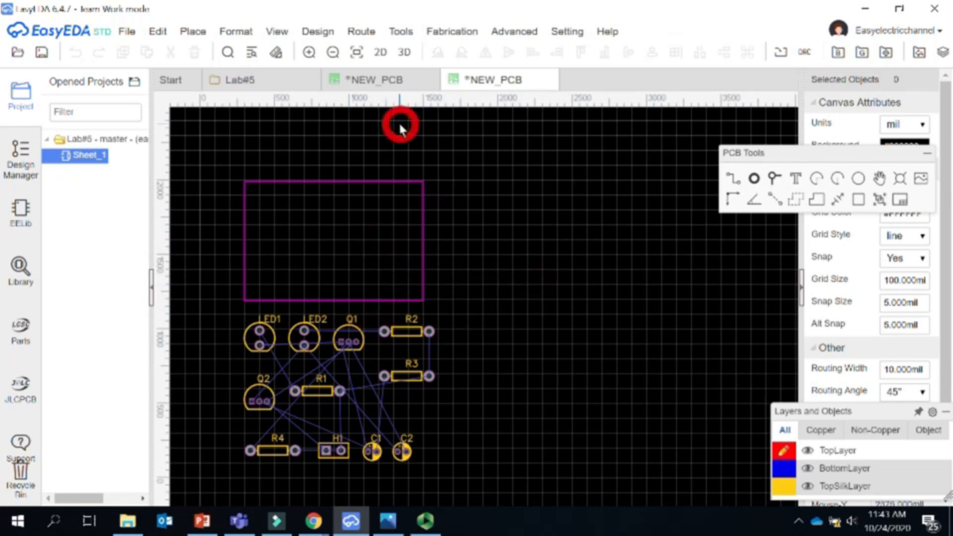
- Enlarge the rectangular board outline by its corners to about 1600 mil wide and 1200 mil high
{"action": "left_click", "coordinate": [245, 32]}
{"action": "left_click", "coordinate": [276, 33]}
{"action": "mouse_move", "coordinate": [299, 91]}
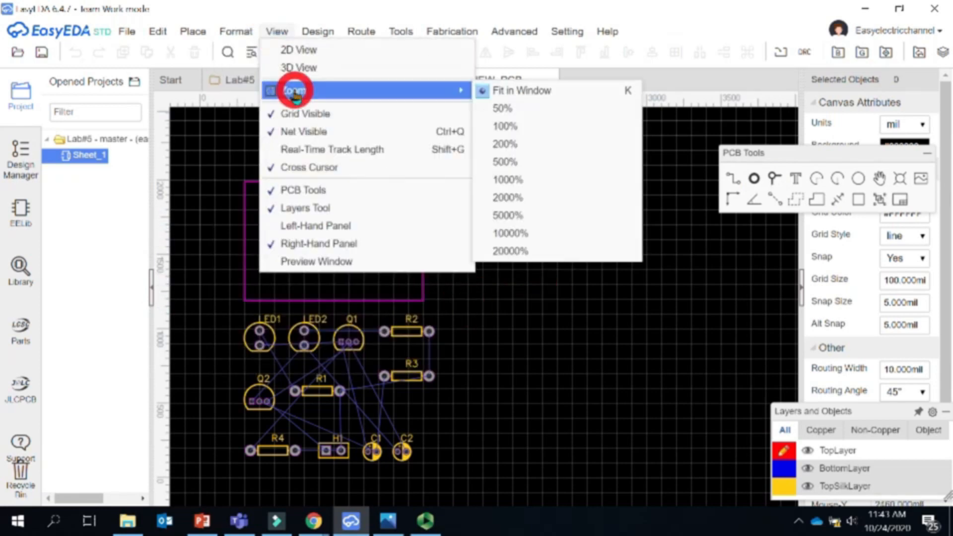
{"action": "left_click", "coordinate": [507, 95]}
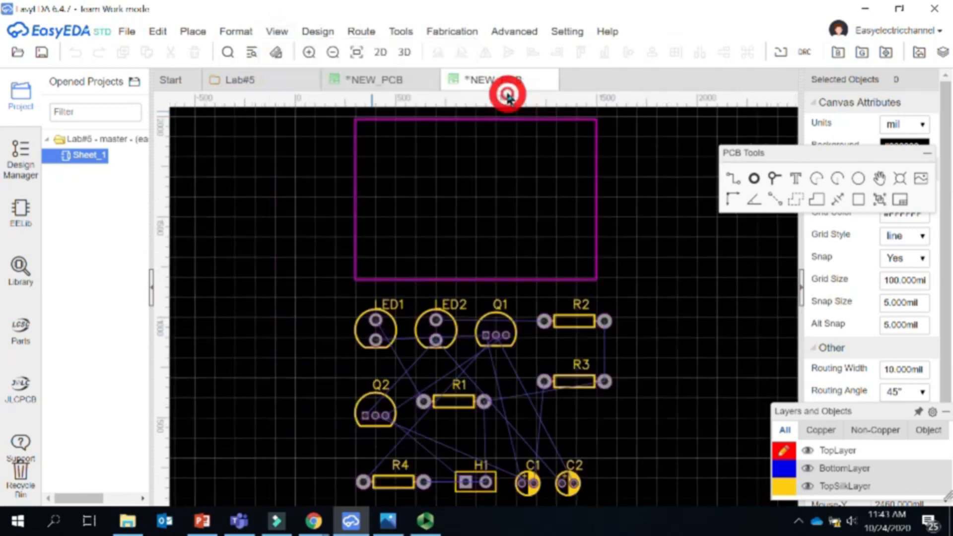
{"action": "left_click_drag", "start_coordinate": [800, 154], "coordinate": [818, 155]}
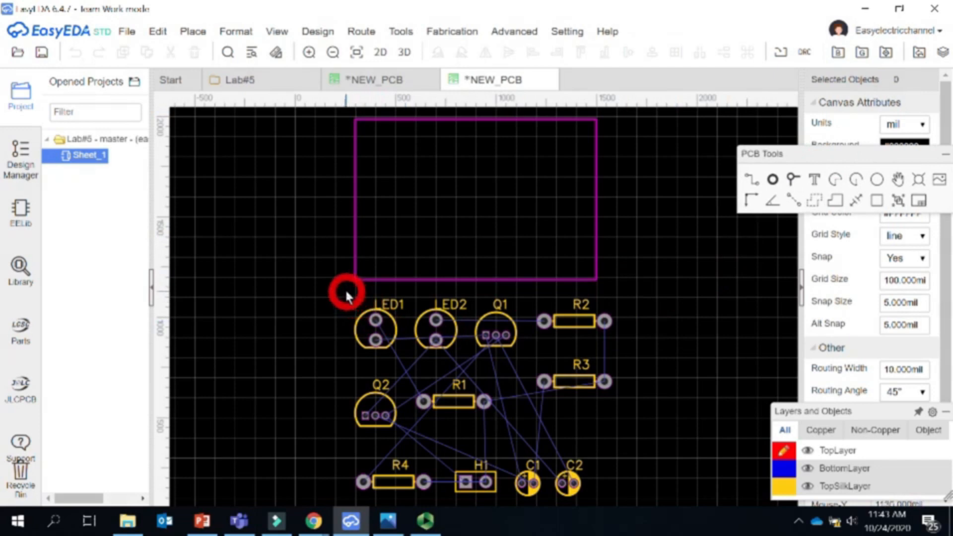
{"action": "left_click", "coordinate": [596, 181]}
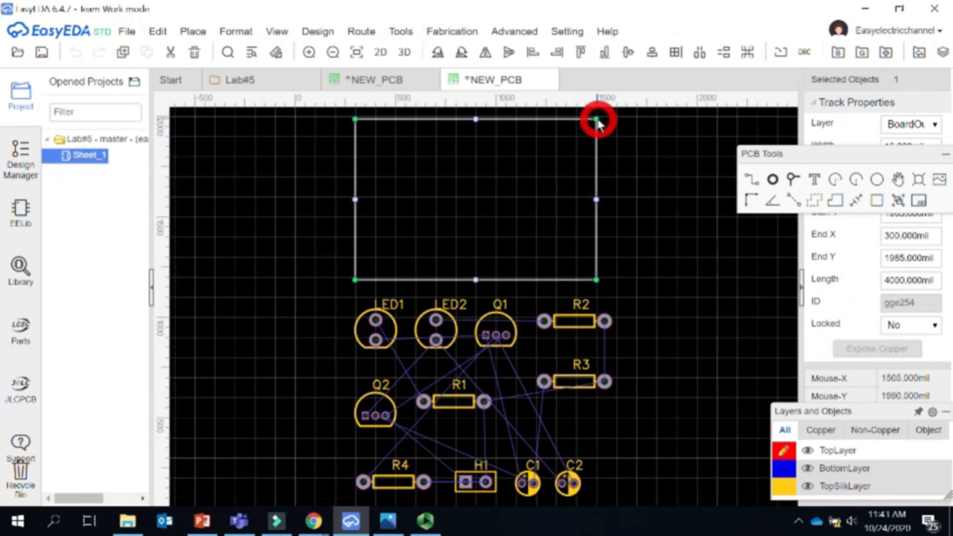
{"action": "left_click_drag", "start_coordinate": [597, 120], "coordinate": [681, 119]}
{"action": "left_click_drag", "start_coordinate": [596, 279], "coordinate": [679, 277]}
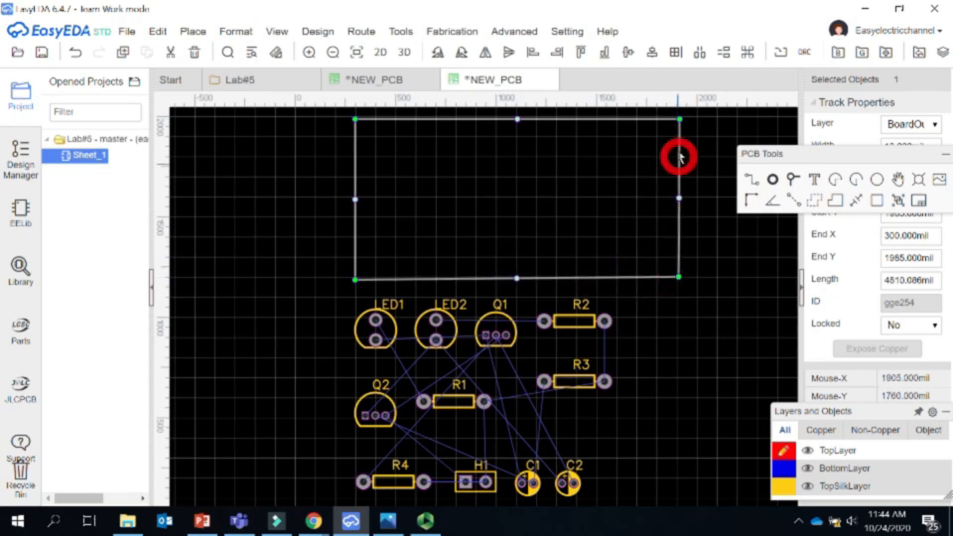
{"action": "left_click_drag", "start_coordinate": [679, 122], "coordinate": [678, 122]}
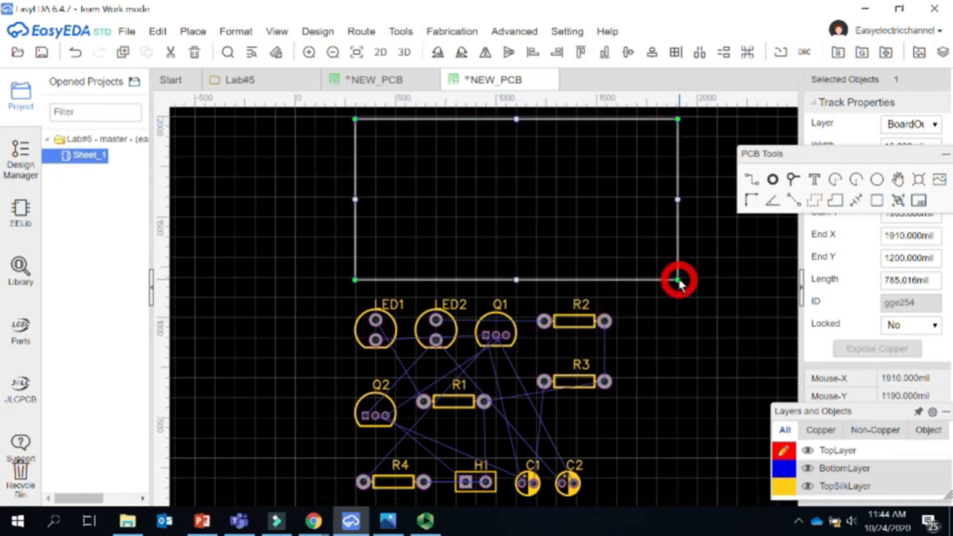
{"action": "left_click_drag", "start_coordinate": [678, 279], "coordinate": [677, 356]}
{"action": "left_click_drag", "start_coordinate": [356, 281], "coordinate": [357, 358]}
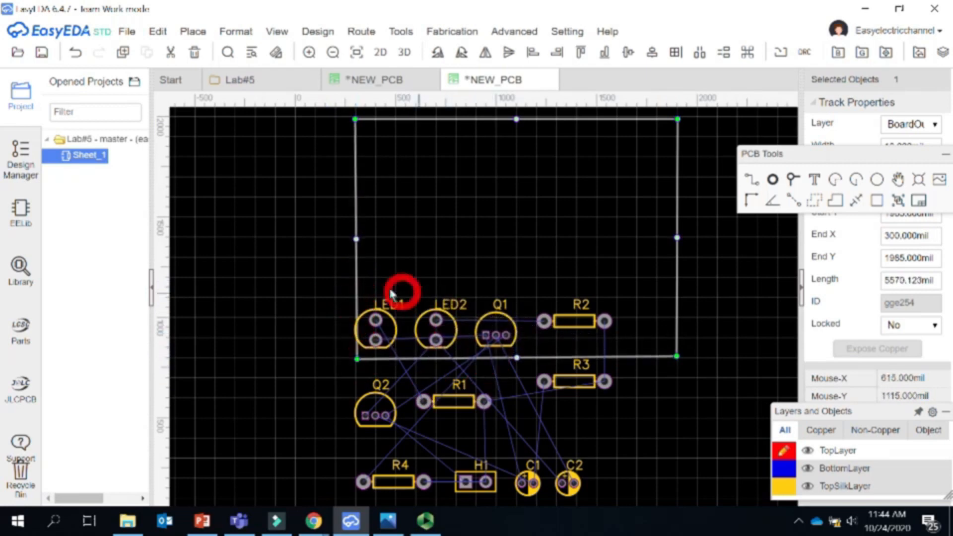
- Select all the components and shift them up and slightly right so they sit inside the board outline
{"action": "left_click_drag", "start_coordinate": [312, 280], "coordinate": [617, 493]}
{"action": "key", "text": "Up"}
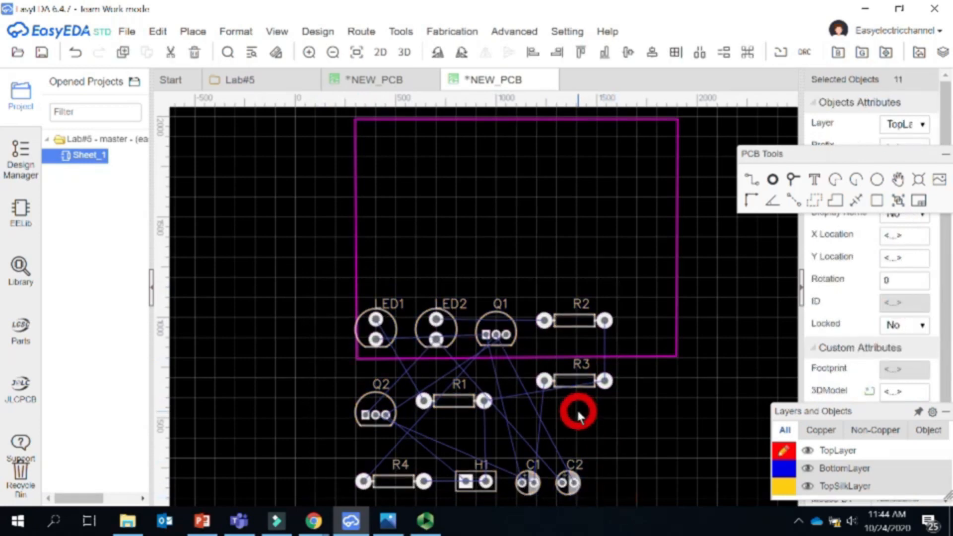
{"action": "key", "text": "Up"}
{"action": "key", "text": "Up"}
{"action": "key", "text": "Up"}
{"action": "key", "text": "Up"}
{"action": "key", "text": "Up"}
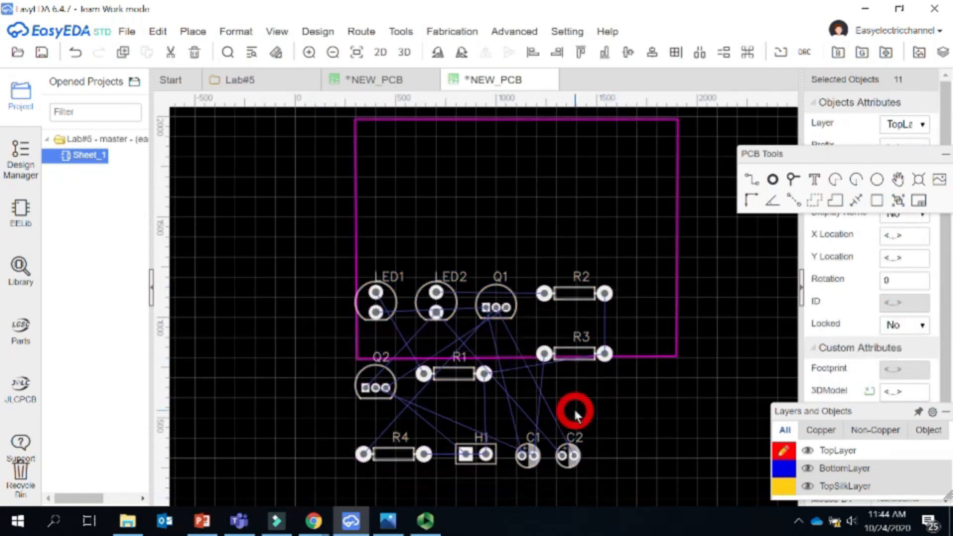
{"action": "key", "text": "Up"}
{"action": "key", "text": "Up"}
{"action": "key", "text": "Up"}
{"action": "key", "text": "Up"}
{"action": "key", "text": "Up"}
{"action": "key", "text": "Up"}
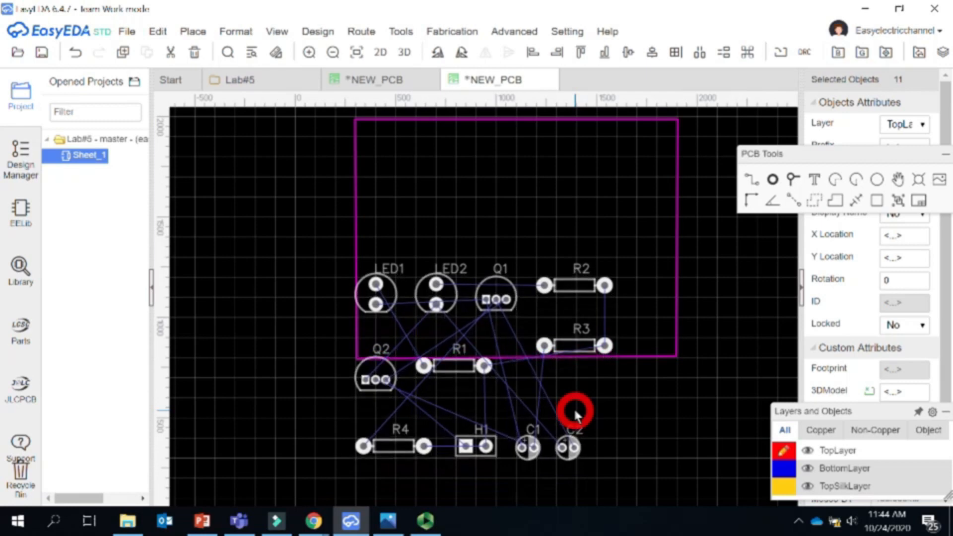
{"action": "key", "text": "Up"}
{"action": "key", "text": "Up"}
{"action": "left_click_drag", "start_coordinate": [574, 415], "coordinate": [575, 412]}
{"action": "key", "text": "Up"}
{"action": "key", "text": "Up"}
{"action": "key", "text": "Up"}
{"action": "key", "text": "Up"}
{"action": "key", "text": "Up"}
{"action": "key", "text": "Up"}
{"action": "key", "text": "Up"}
{"action": "key", "text": "Up"}
{"action": "key", "text": "Up"}
{"action": "key", "text": "Up"}
{"action": "key", "text": "Up"}
{"action": "key", "text": "Up"}
{"action": "key", "text": "Up"}
{"action": "key", "text": "Up"}
{"action": "key", "text": "Up"}
{"action": "key", "text": "Up"}
{"action": "key", "text": "Up"}
{"action": "key", "text": "Up"}
{"action": "key", "text": "Up"}
{"action": "key", "text": "Up"}
{"action": "key", "text": "Up"}
{"action": "key", "text": "Up"}
{"action": "key", "text": "Right"}
{"action": "key", "text": "Right"}
{"action": "key", "text": "Right"}
{"action": "key", "text": "Right"}
{"action": "key", "text": "Right"}
{"action": "key", "text": "Right"}
{"action": "key", "text": "Right"}
{"action": "key", "text": "Right"}
{"action": "key", "text": "Right"}
{"action": "key", "text": "Right"}
{"action": "key", "text": "Right"}
{"action": "key", "text": "Right"}
{"action": "key", "text": "Right"}
{"action": "key", "text": "Right"}
{"action": "key", "text": "Right"}
{"action": "key", "text": "Right"}
{"action": "key", "text": "Right"}
{"action": "key", "text": "Right"}
{"action": "key", "text": "Right"}
{"action": "key", "text": "Right"}
{"action": "key", "text": "Right"}
{"action": "key", "text": "Right"}
{"action": "key", "text": "Right"}
{"action": "key", "text": "Right"}
{"action": "key", "text": "Right"}
{"action": "key", "text": "Right"}
{"action": "key", "text": "Right"}
{"action": "key", "text": "Right"}
{"action": "key", "text": "Right"}
{"action": "key", "text": "Right"}
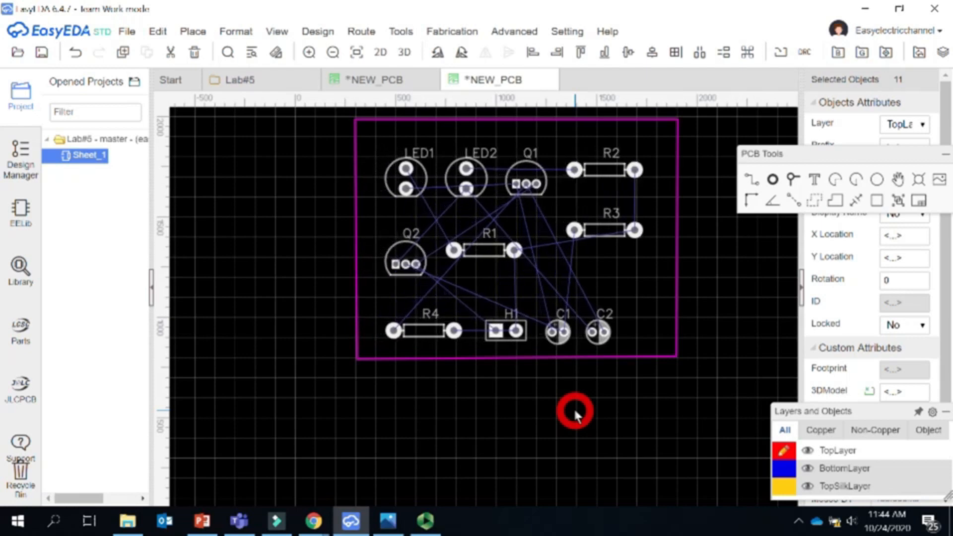
{"action": "left_click", "coordinate": [492, 361]}
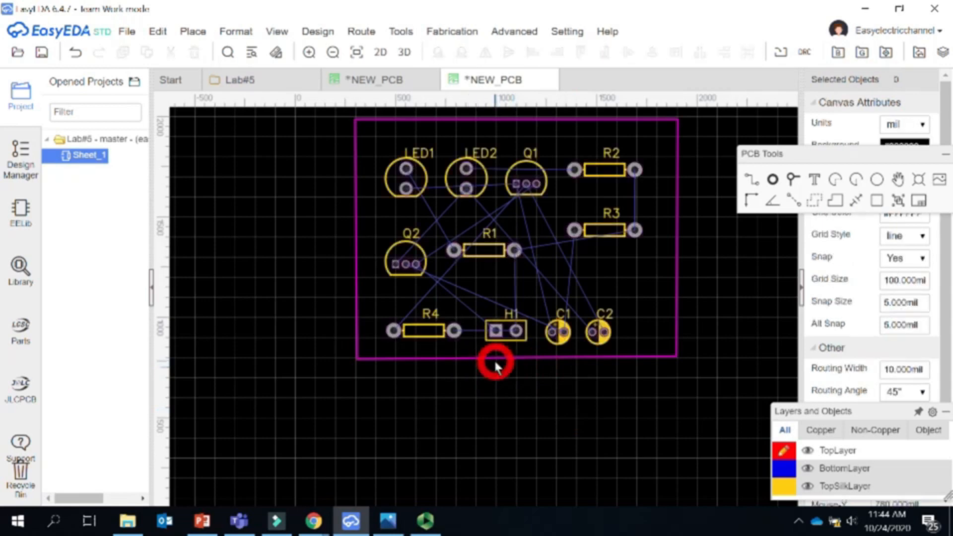
- Extend the board outline's lower edge down to about Y 600 mil and its left edge out to about X 95 mil
{"action": "left_click", "coordinate": [357, 359]}
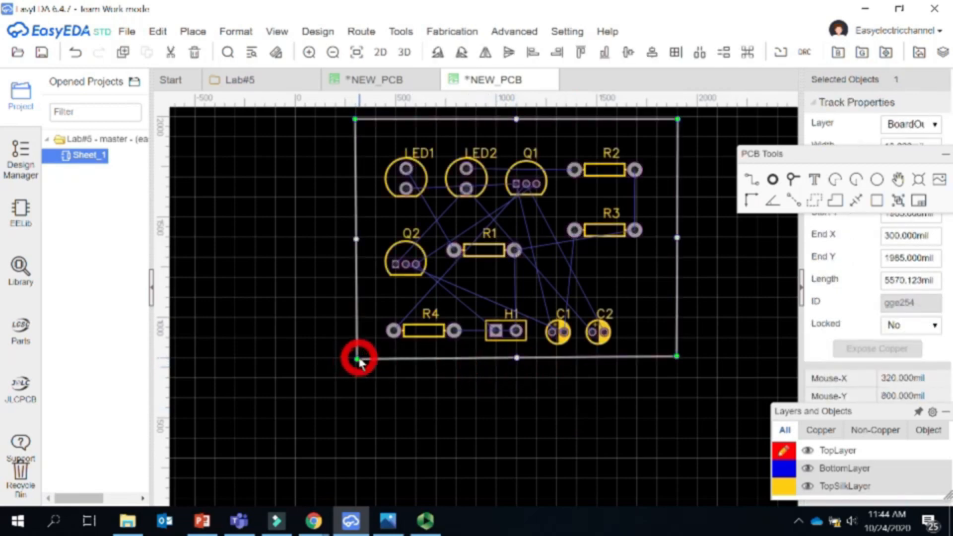
{"action": "left_click_drag", "start_coordinate": [357, 360], "coordinate": [356, 398]}
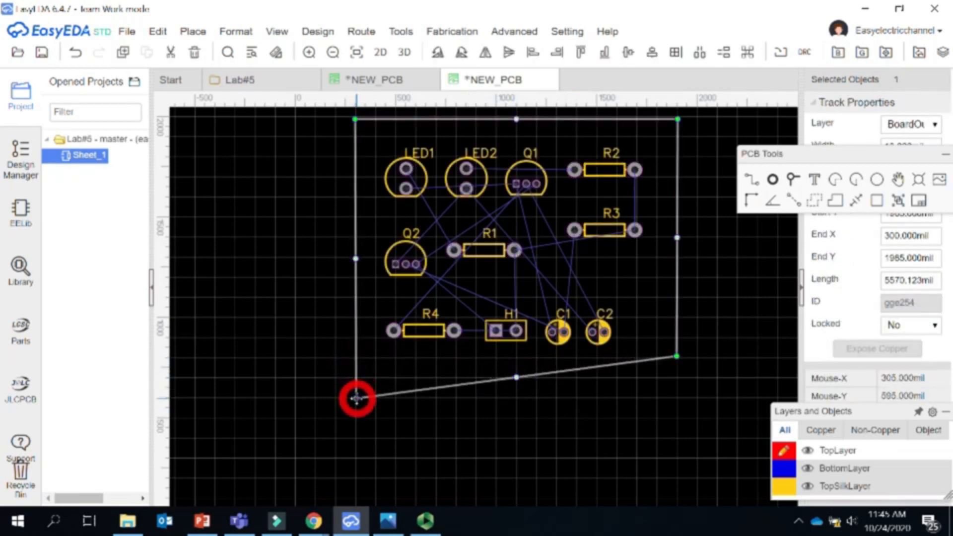
{"action": "left_click_drag", "start_coordinate": [676, 357], "coordinate": [677, 397]}
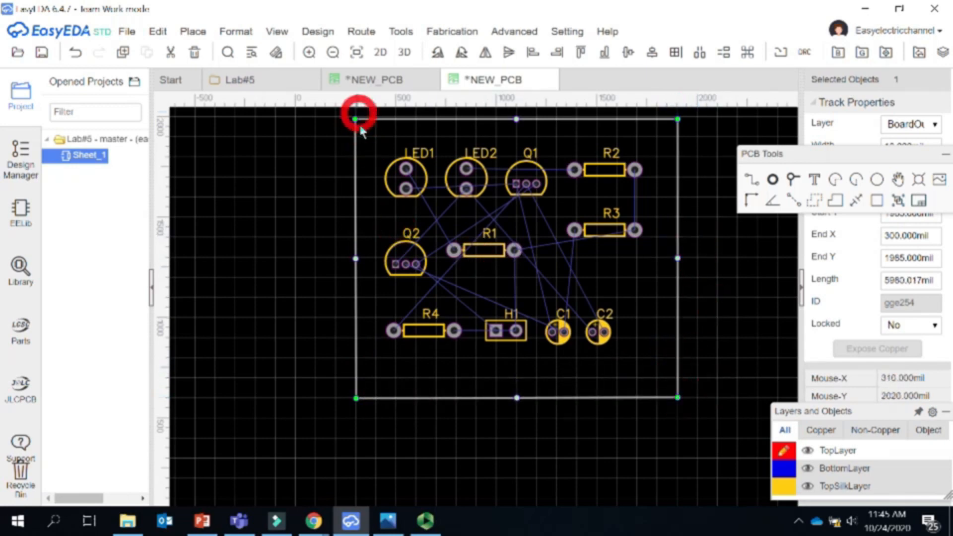
{"action": "left_click_drag", "start_coordinate": [355, 119], "coordinate": [314, 118]}
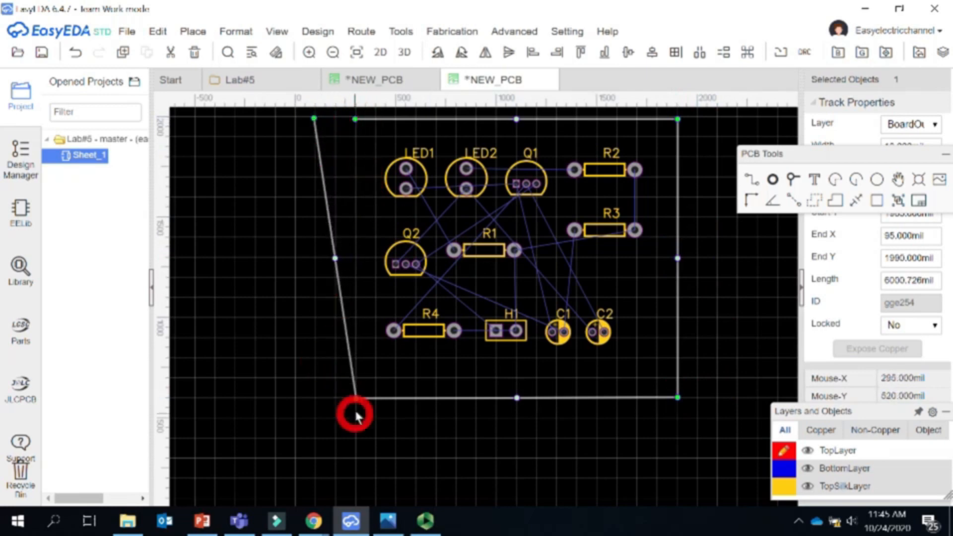
{"action": "left_click_drag", "start_coordinate": [356, 398], "coordinate": [314, 399]}
{"action": "left_click_drag", "start_coordinate": [356, 120], "coordinate": [316, 118]}
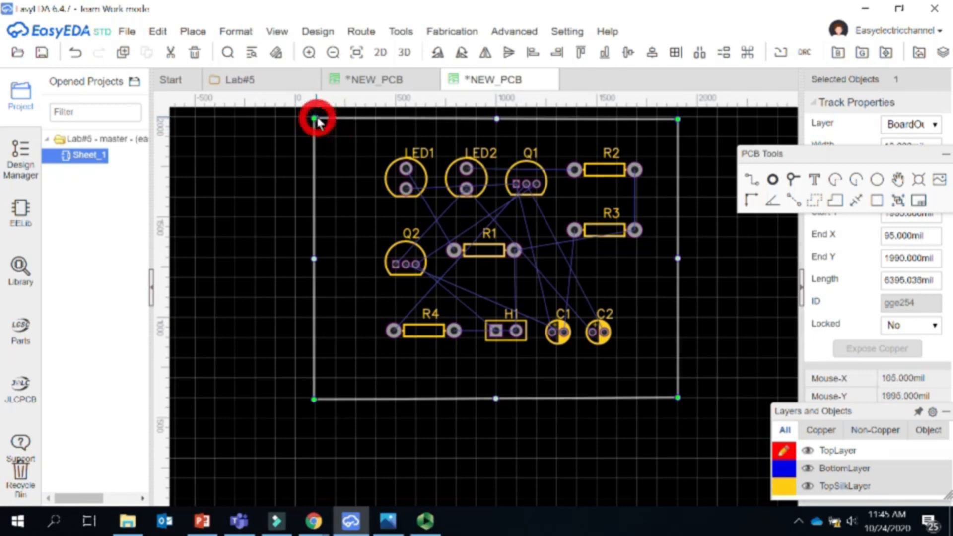
- Extend the board outline's right edge out to about X 2000 mil by moving its two right corners
{"action": "left_click", "coordinate": [706, 213]}
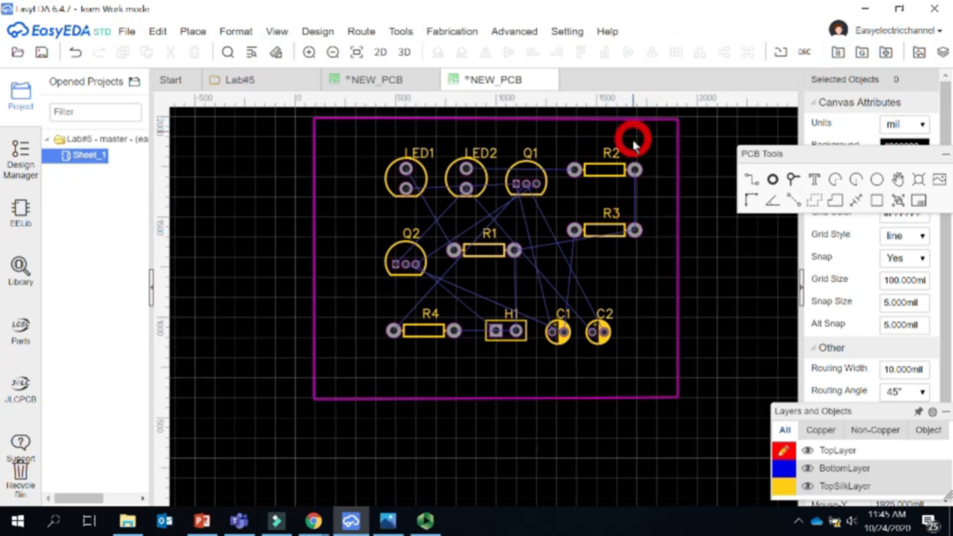
{"action": "left_click", "coordinate": [634, 121]}
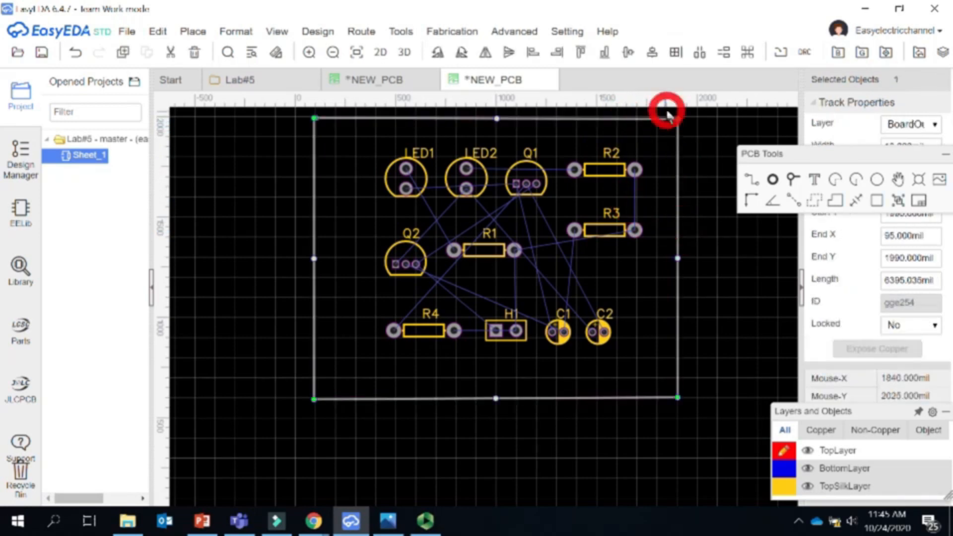
{"action": "left_click_drag", "start_coordinate": [678, 118], "coordinate": [698, 115]}
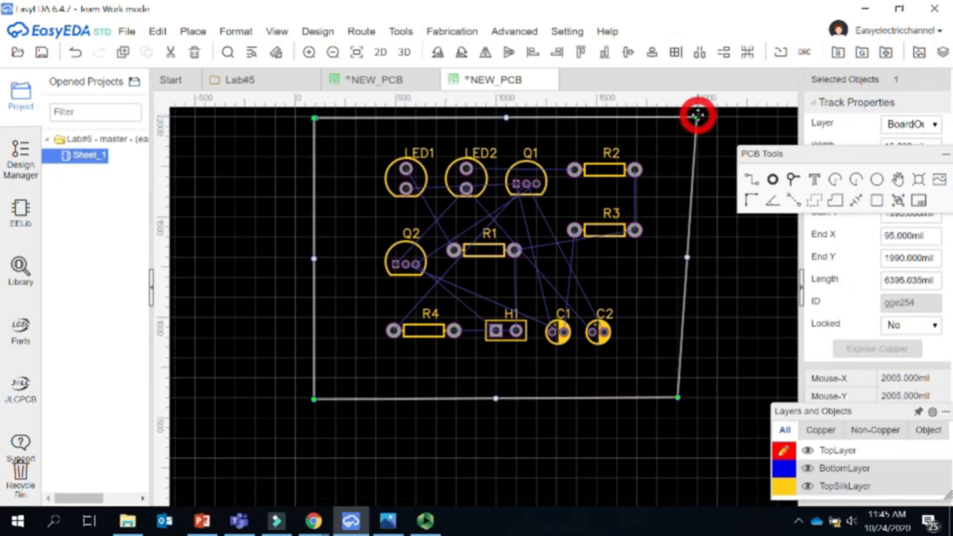
{"action": "left_click_drag", "start_coordinate": [677, 397], "coordinate": [695, 398]}
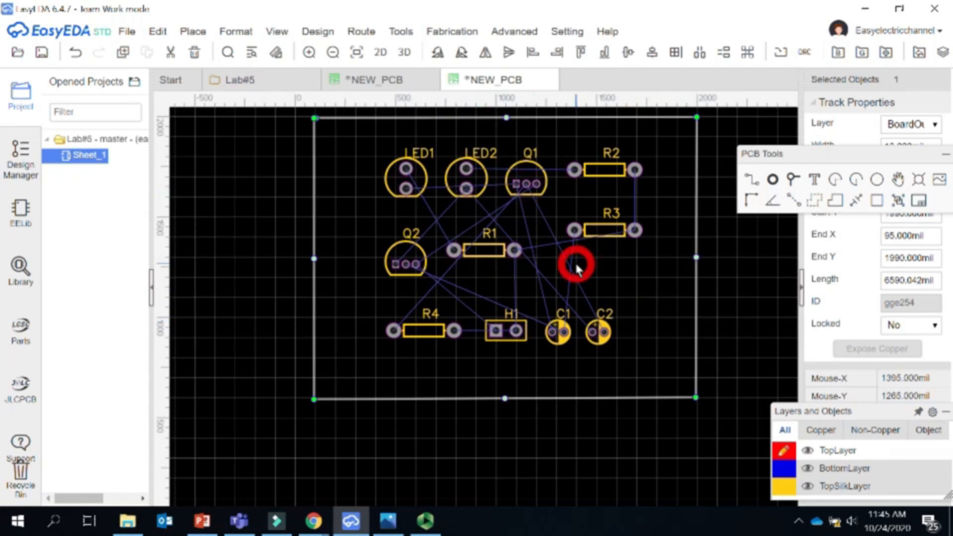
- Consult the reference schematic Flasher.png, then place header H1 near the board's left edge and rotate it upright with its square pad uppermost
{"action": "left_click", "coordinate": [388, 524]}
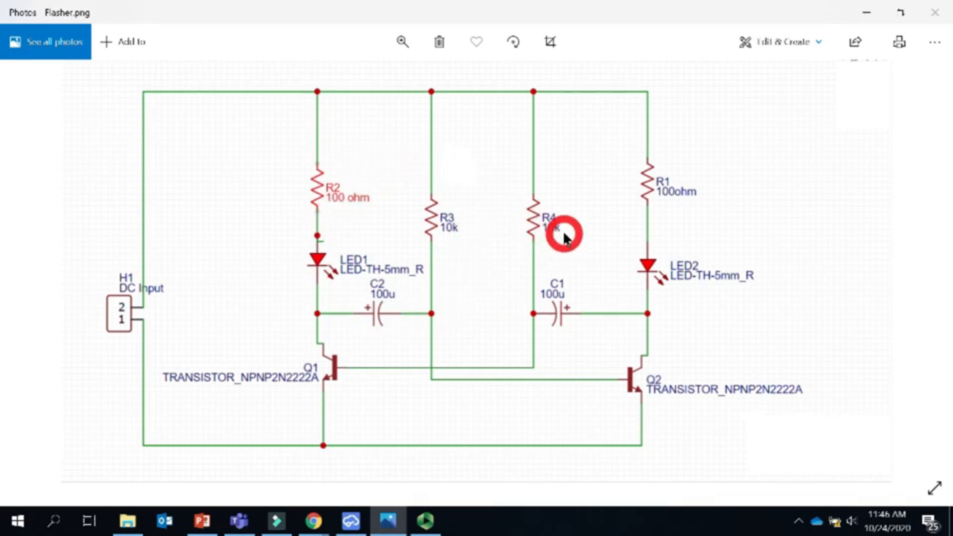
{"action": "left_click", "coordinate": [389, 522]}
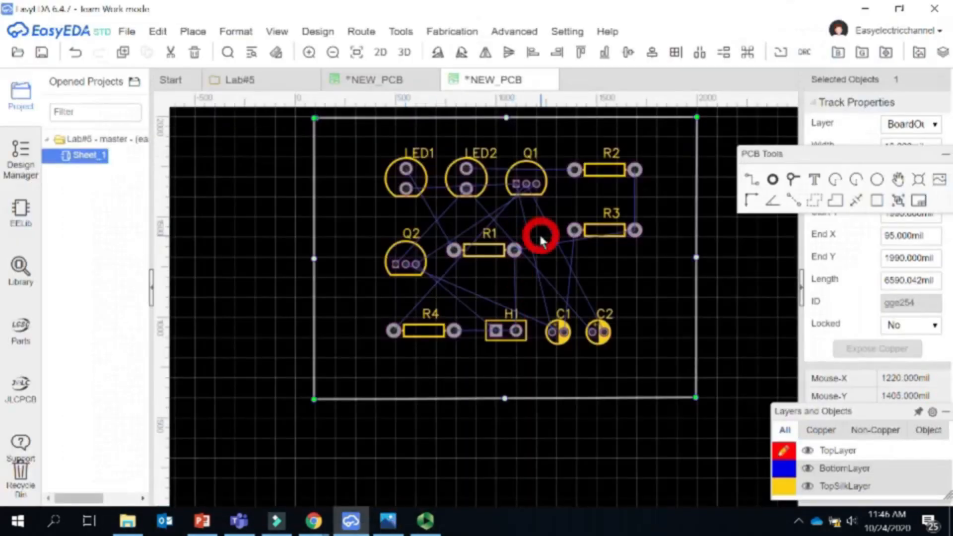
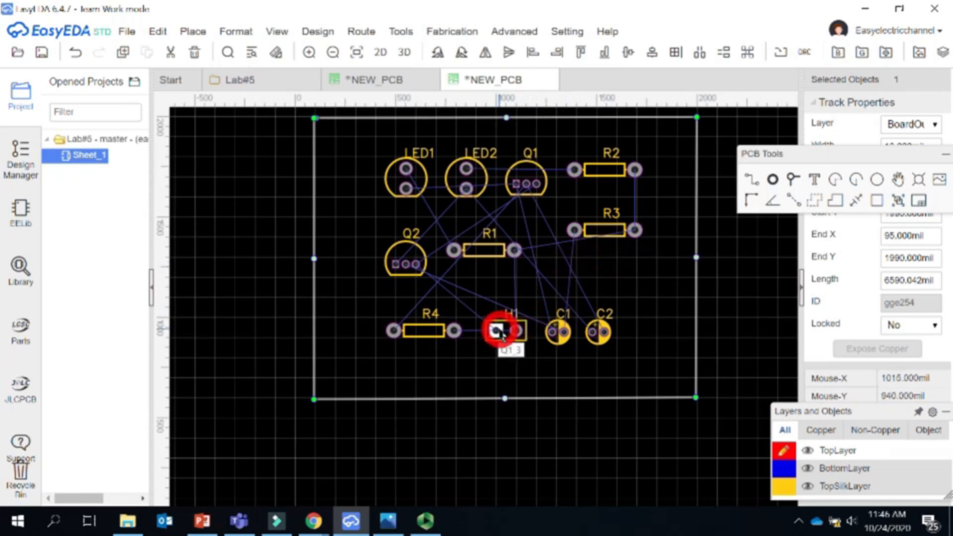
{"action": "left_click_drag", "start_coordinate": [498, 330], "coordinate": [354, 249]}
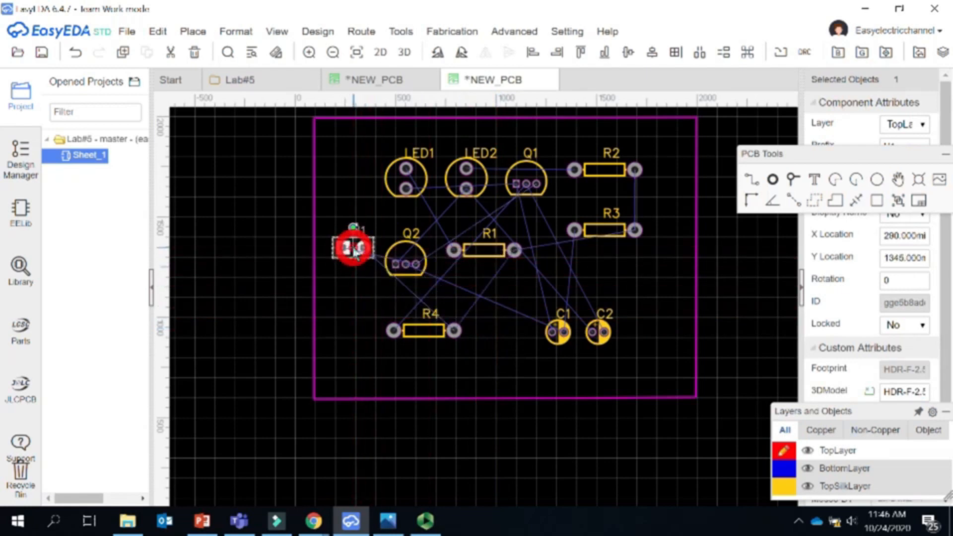
{"action": "key", "text": "space"}
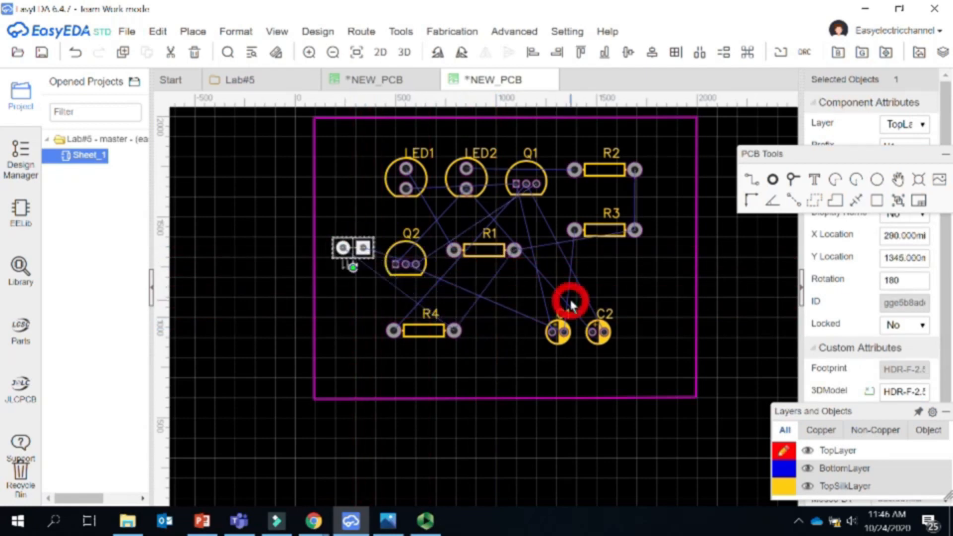
{"action": "key", "text": "space"}
{"action": "left_click", "coordinate": [365, 320]}
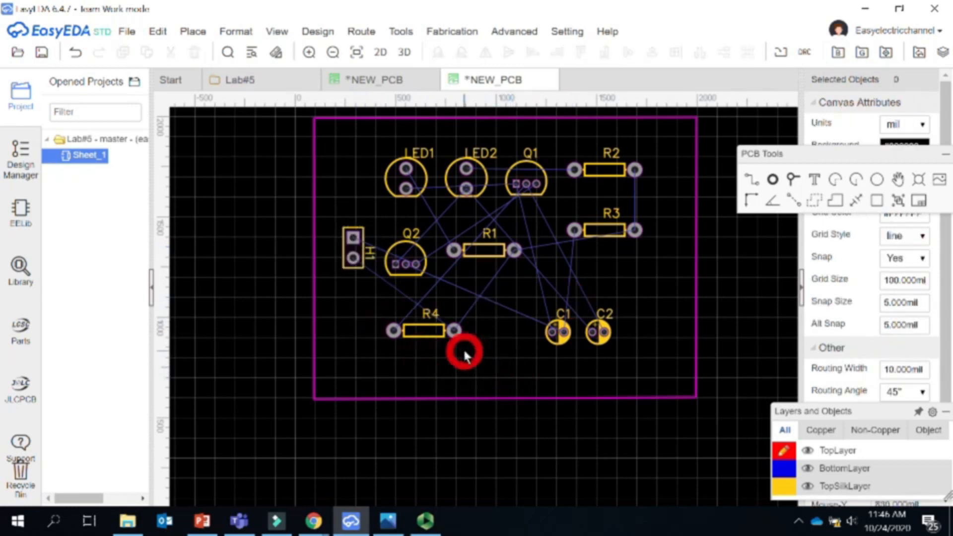
- Move transistor Q2 to the board's right side and stack R1, LED1 and Q1 from top to bottom beside header H1
{"action": "left_click_drag", "start_coordinate": [404, 269], "coordinate": [613, 288]}
{"action": "left_click_drag", "start_coordinate": [526, 183], "coordinate": [405, 286]}
{"action": "left_click_drag", "start_coordinate": [410, 181], "coordinate": [407, 227]}
{"action": "left_click_drag", "start_coordinate": [478, 246], "coordinate": [401, 164]}
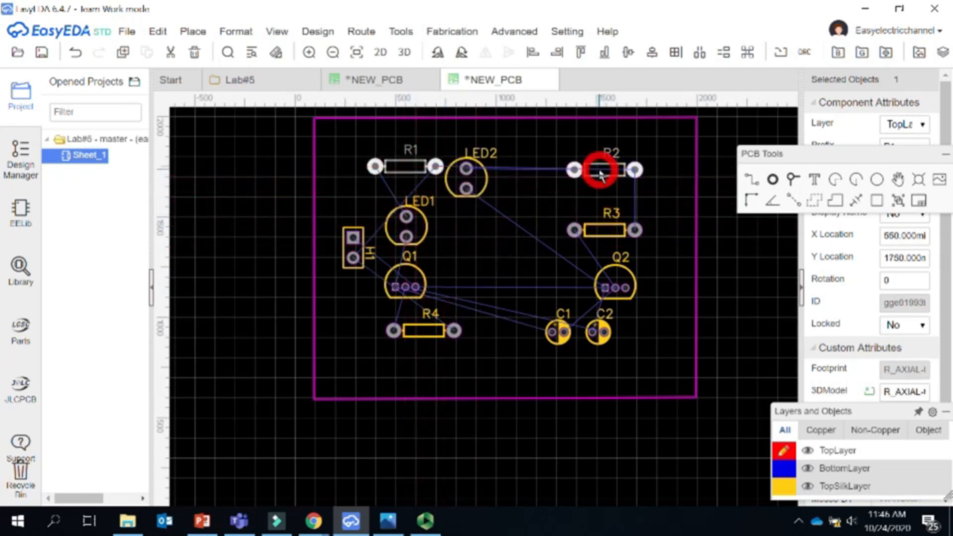
- Stand R3 and R4 upright side by side in the board's upper middle and place LED2 between R2 and Q2
{"action": "left_click_drag", "start_coordinate": [464, 172], "coordinate": [472, 203]}
{"action": "key", "text": "space"}
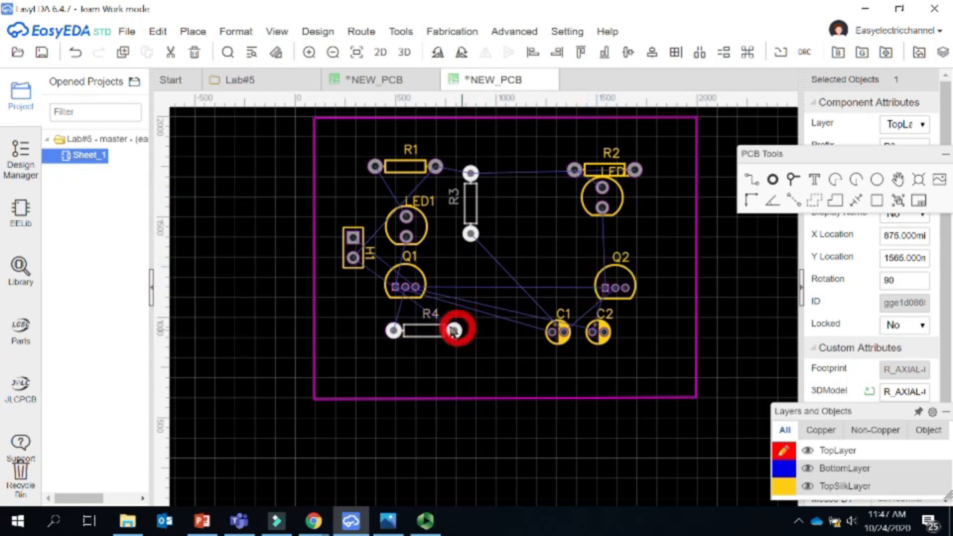
{"action": "left_click_drag", "start_coordinate": [447, 329], "coordinate": [532, 213]}
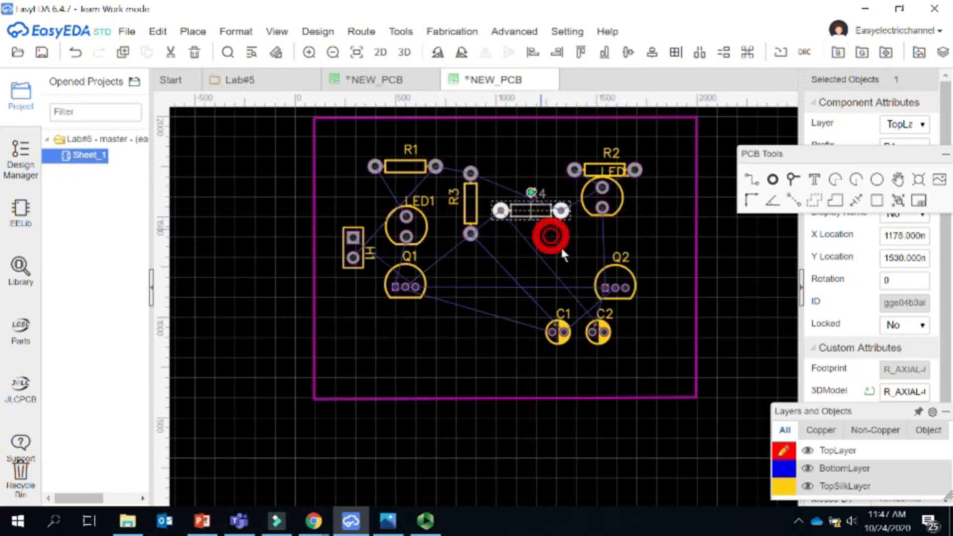
{"action": "key", "text": "space"}
{"action": "left_click", "coordinate": [569, 234]}
{"action": "left_click_drag", "start_coordinate": [529, 198], "coordinate": [531, 196]}
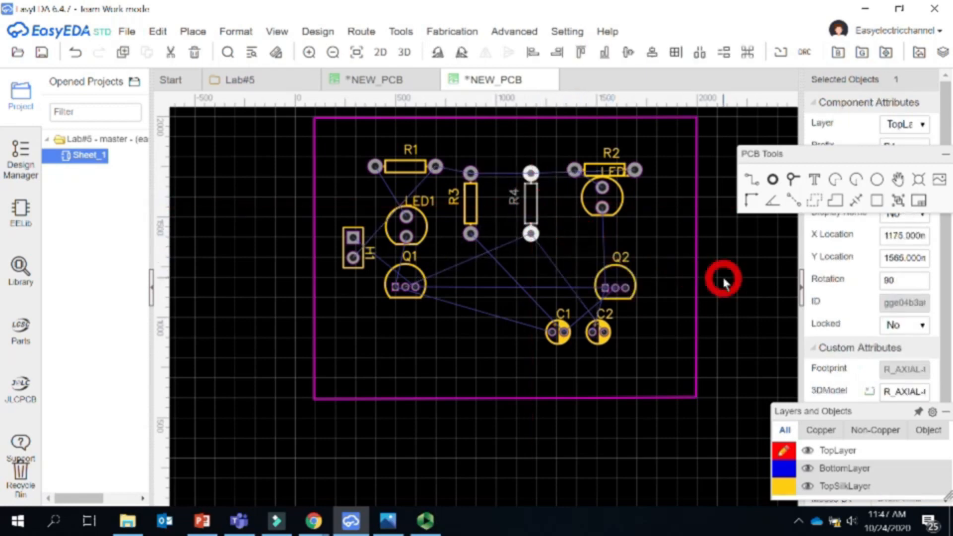
{"action": "left_click_drag", "start_coordinate": [611, 198], "coordinate": [618, 209]}
{"action": "left_click", "coordinate": [655, 210]}
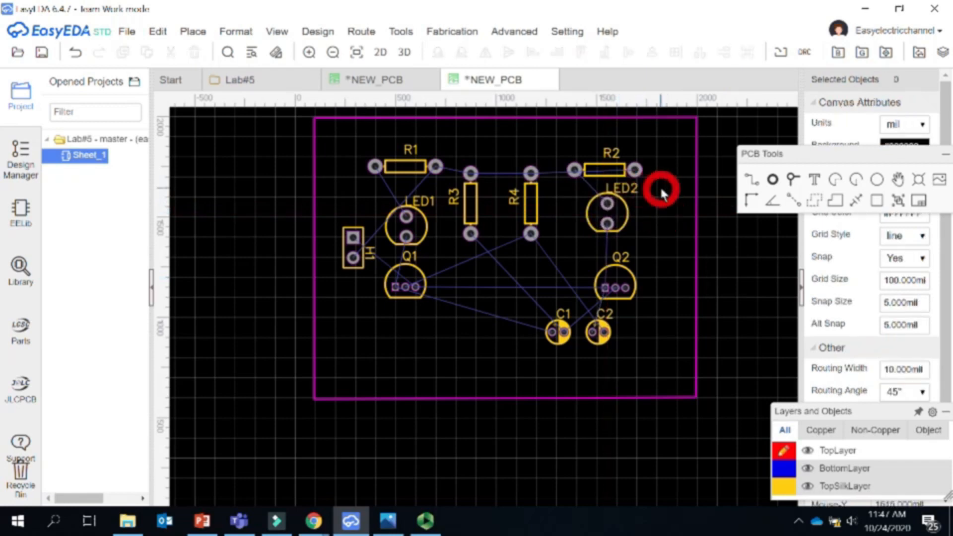
- Rotate resistor R2 to 180 degrees and reposition it slightly higher above LED2
{"action": "left_click_drag", "start_coordinate": [615, 170], "coordinate": [615, 154]}
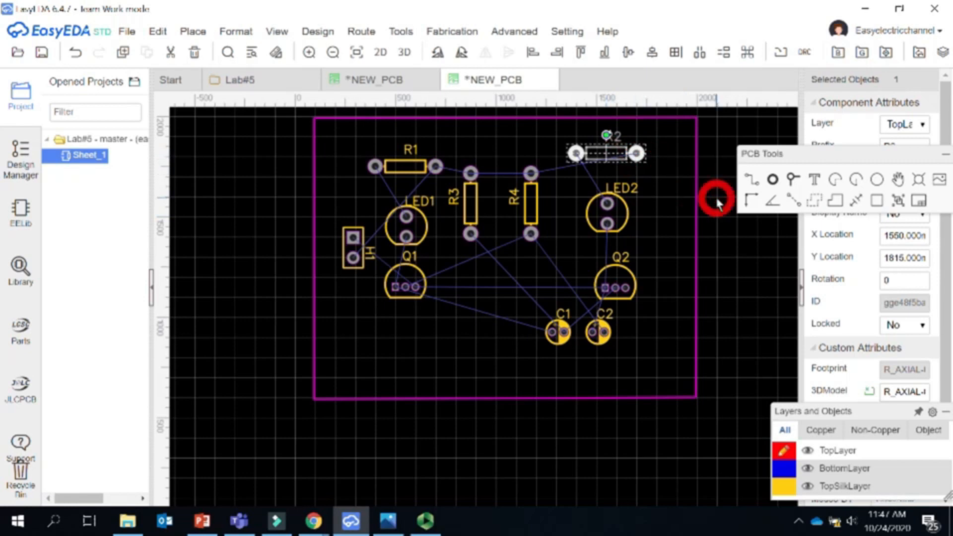
{"action": "key", "text": "space"}
{"action": "key", "text": "space"}
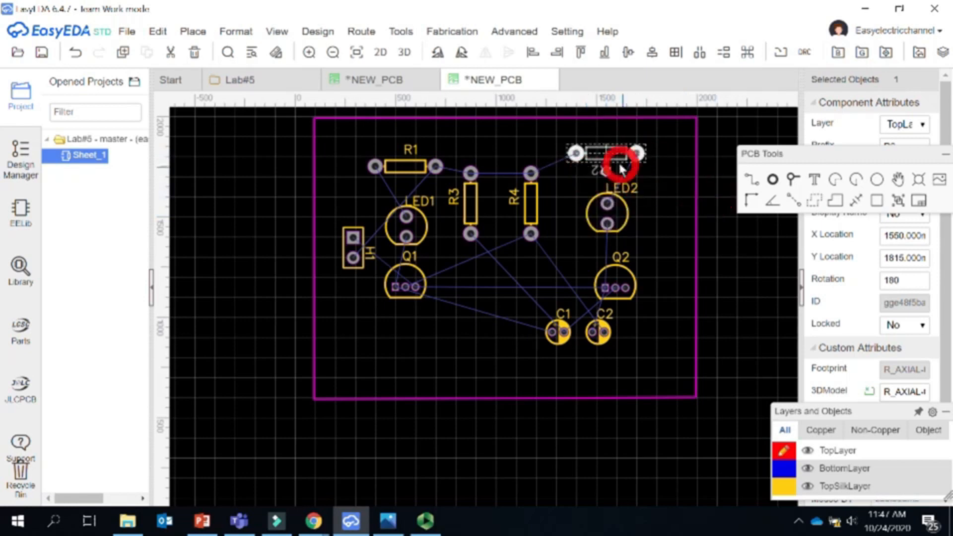
{"action": "left_click_drag", "start_coordinate": [607, 154], "coordinate": [616, 162]}
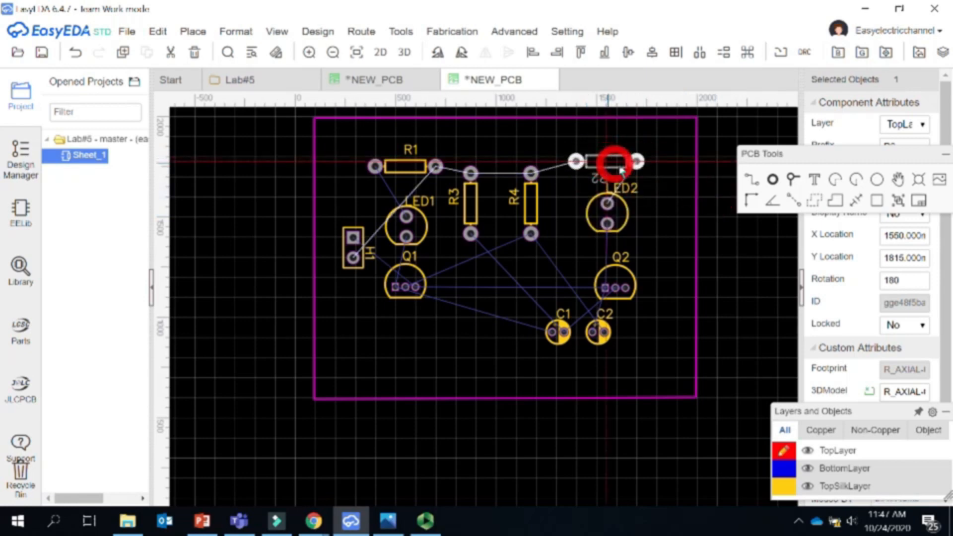
{"action": "left_click", "coordinate": [675, 205]}
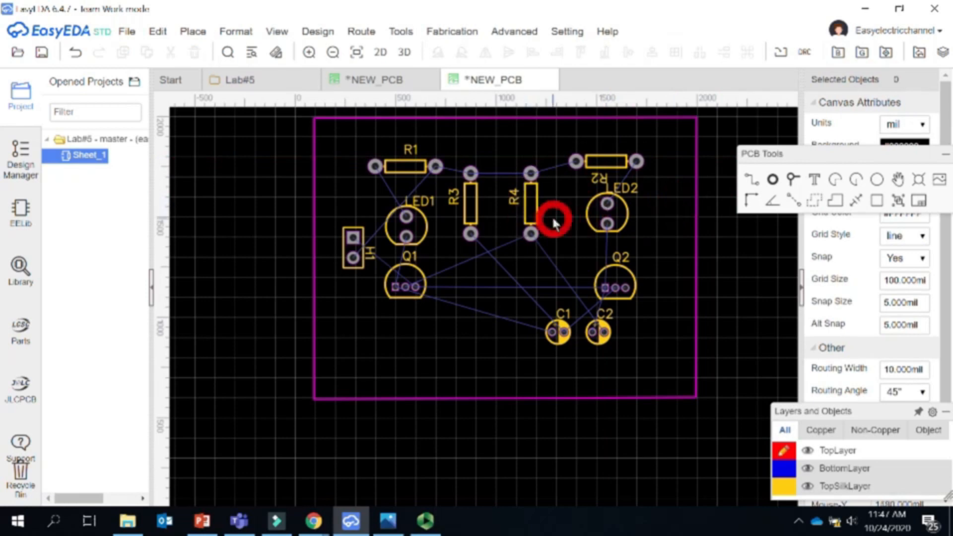
- Try resistor R1 at a rotation of 180 degrees and return it to 0 degrees
{"action": "left_click", "coordinate": [408, 165]}
{"action": "key", "text": "space"}
{"action": "key", "text": "space"}
{"action": "left_click", "coordinate": [404, 145]}
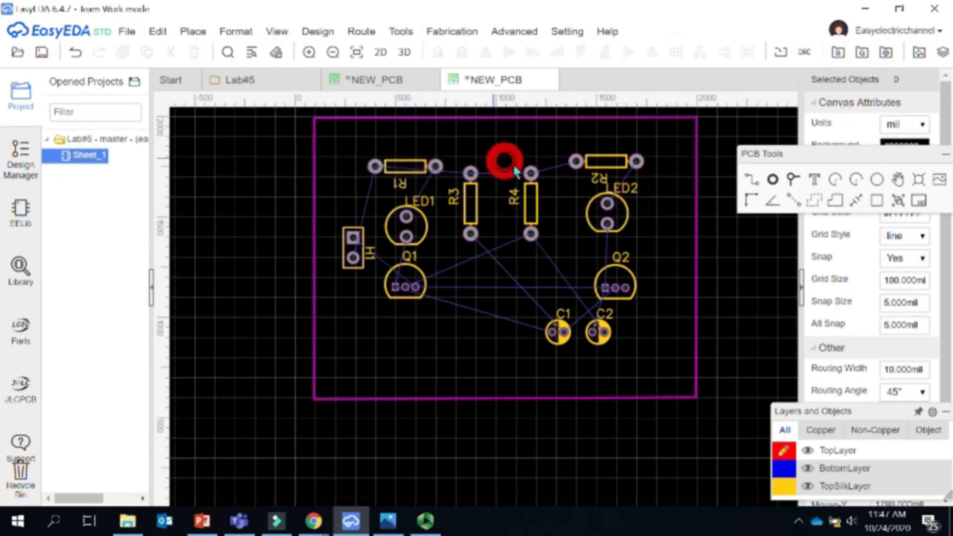
{"action": "left_click", "coordinate": [411, 166]}
{"action": "key", "text": "space"}
{"action": "key", "text": "space"}
{"action": "key", "text": "space"}
{"action": "key", "text": "space"}
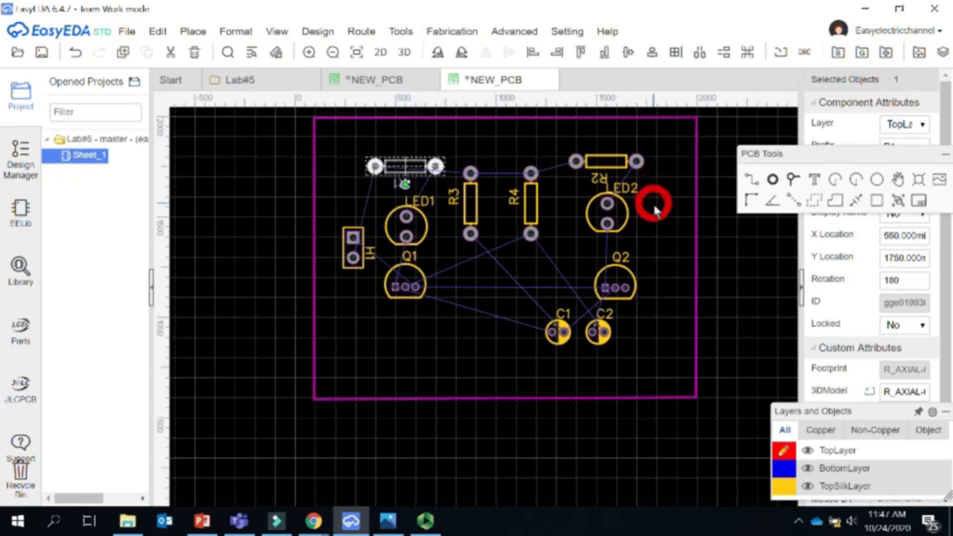
{"action": "left_click", "coordinate": [670, 234]}
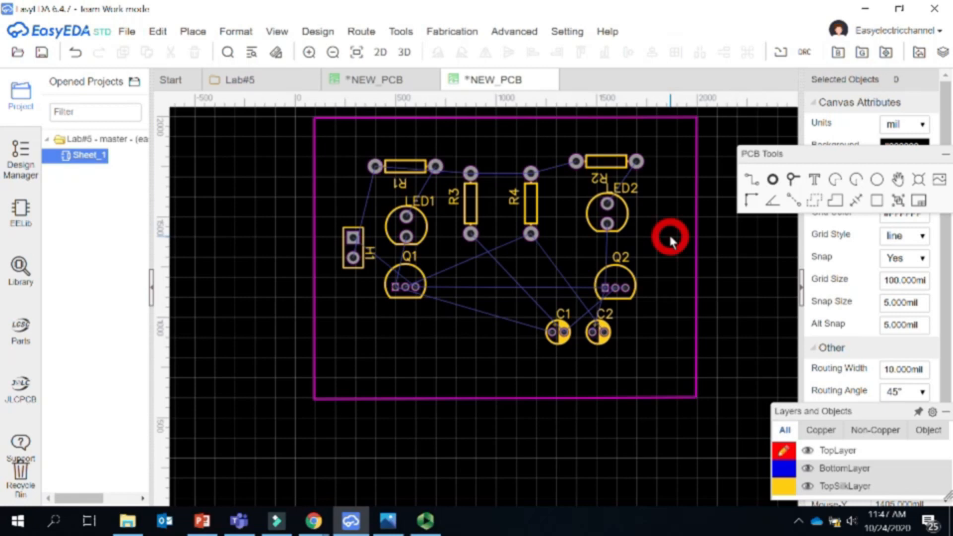
{"action": "left_click", "coordinate": [411, 164]}
{"action": "key", "text": "space"}
{"action": "key", "text": "space"}
{"action": "left_click", "coordinate": [689, 269]}
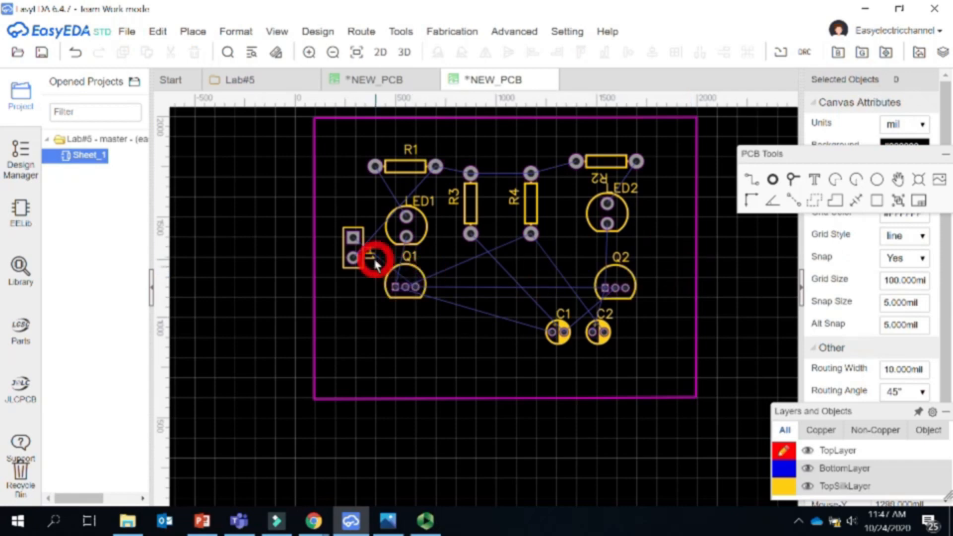
- Rotate the two-pin header H1 by 180 degrees
{"action": "left_click", "coordinate": [352, 246]}
{"action": "key", "text": "space"}
{"action": "key", "text": "space"}
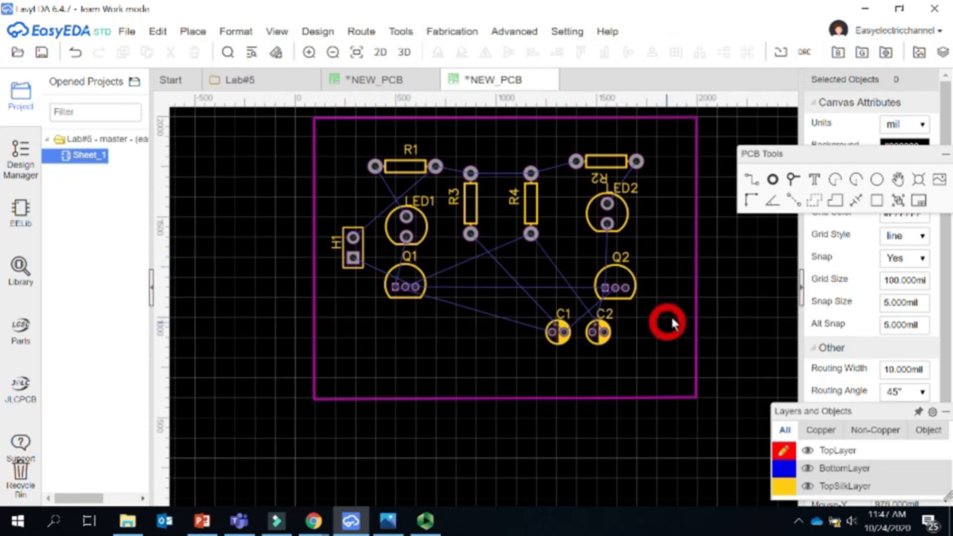
- Try resistor R2 at a rotation of 0 degrees and return it to 180 degrees
{"action": "left_click", "coordinate": [609, 161]}
{"action": "key", "text": "space"}
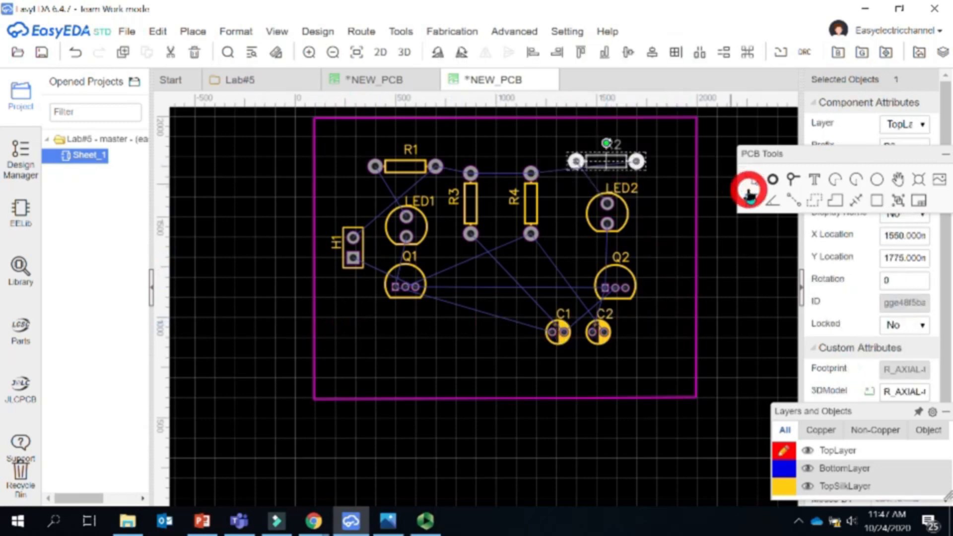
{"action": "key", "text": "space"}
{"action": "key", "text": "space"}
{"action": "key", "text": "space"}
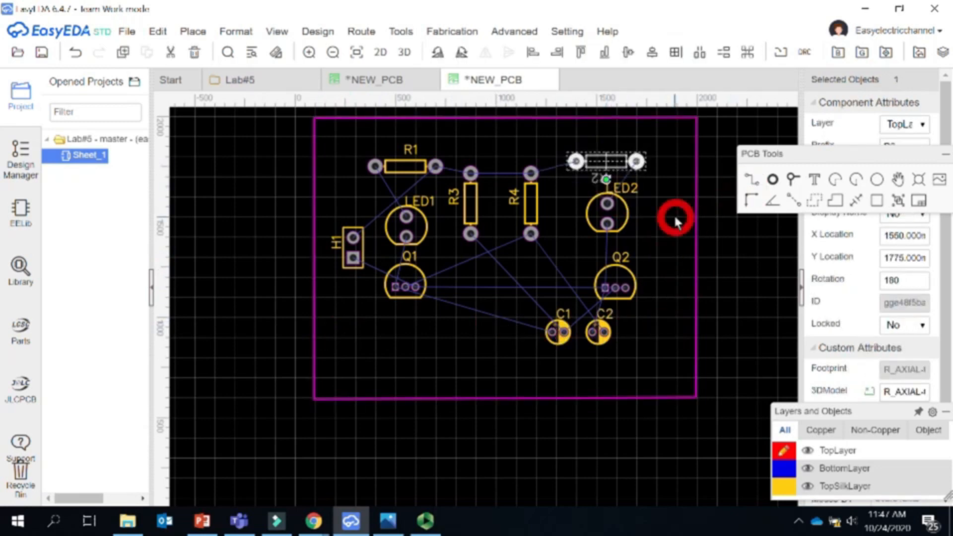
{"action": "left_click", "coordinate": [675, 218]}
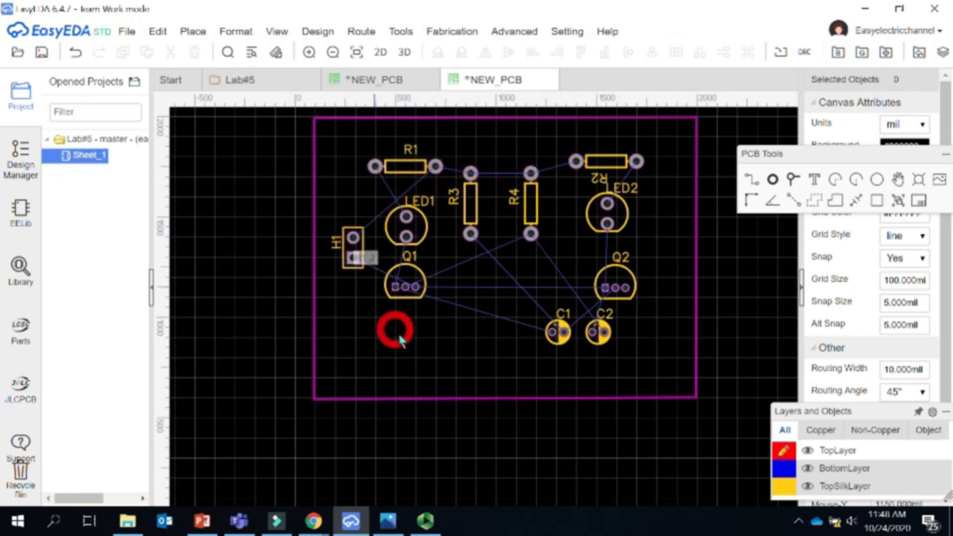
- Switch to Photos to check the Flasher.png schematic, and return to the PCB layout in EasyEDA
{"action": "left_click", "coordinate": [387, 520]}
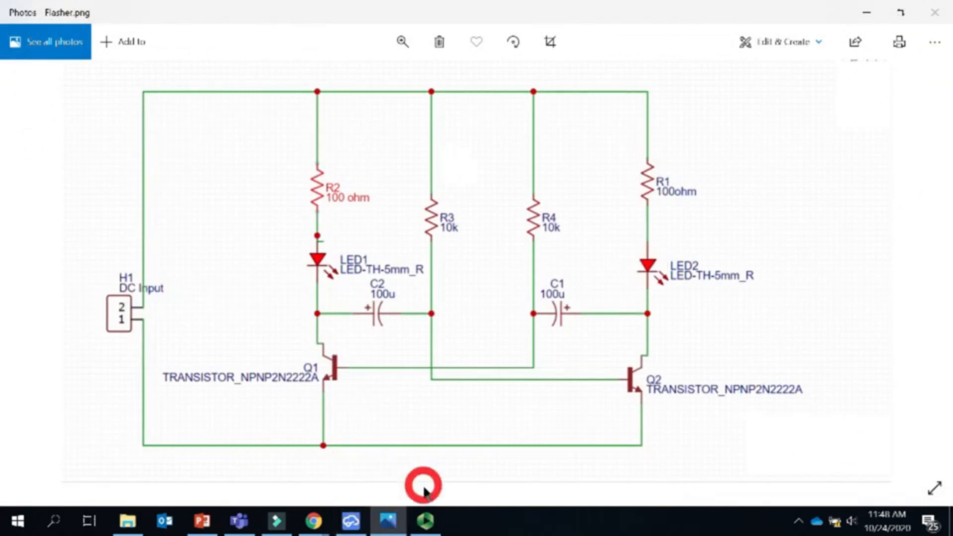
{"action": "mouse_move", "coordinate": [351, 523]}
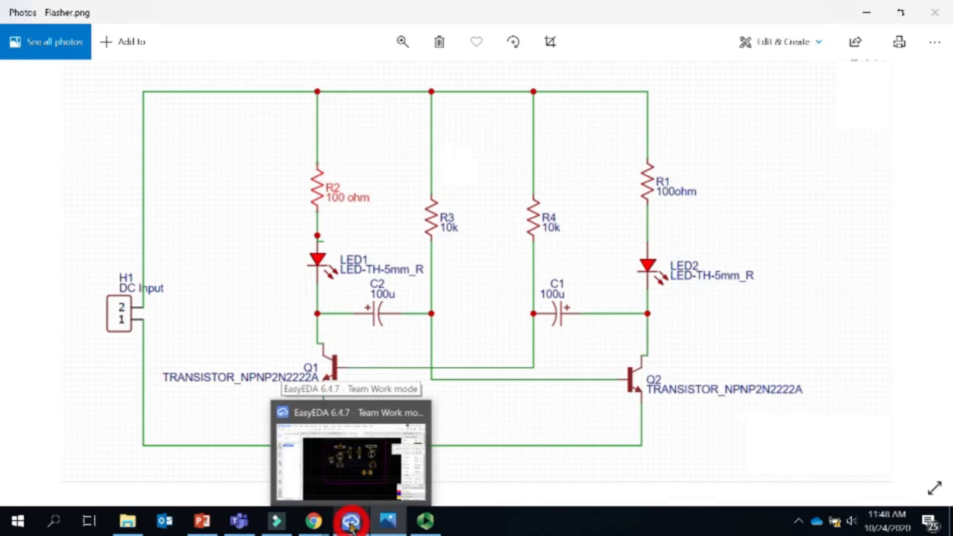
{"action": "left_click", "coordinate": [352, 522]}
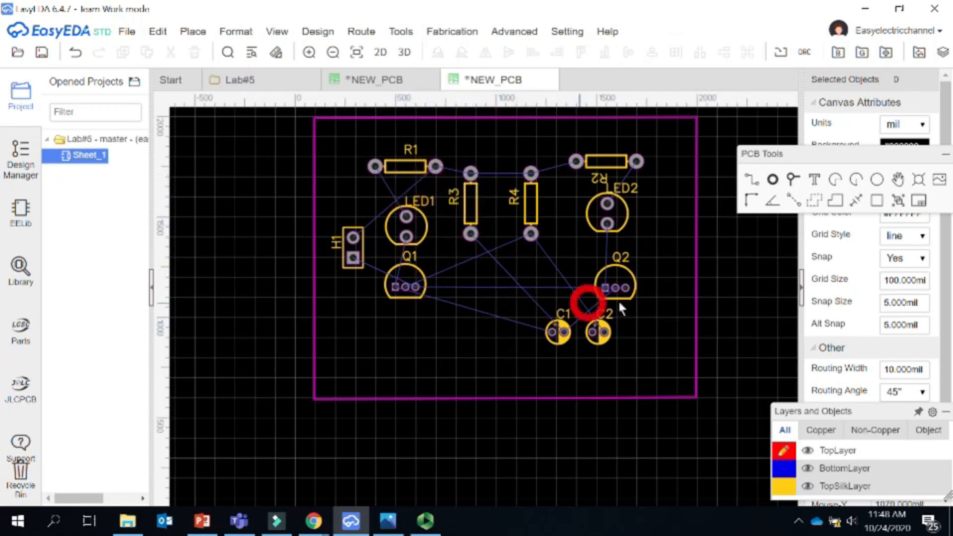
- Spread out the lower components, lowering LED2, Q1 and Q2 and placing C1 between LED1 and Q1, and C2 between LED2 and Q2
{"action": "left_click_drag", "start_coordinate": [615, 207], "coordinate": [616, 224]}
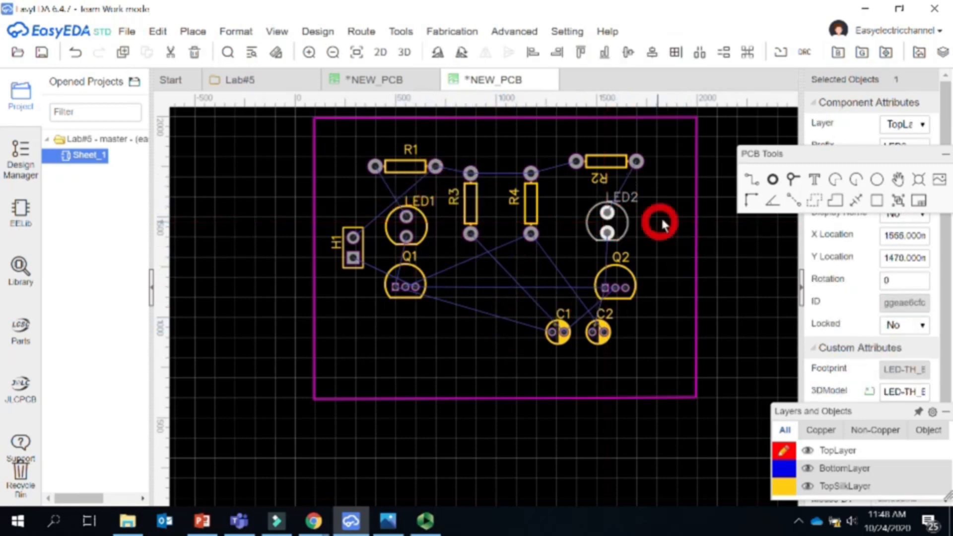
{"action": "left_click", "coordinate": [666, 209]}
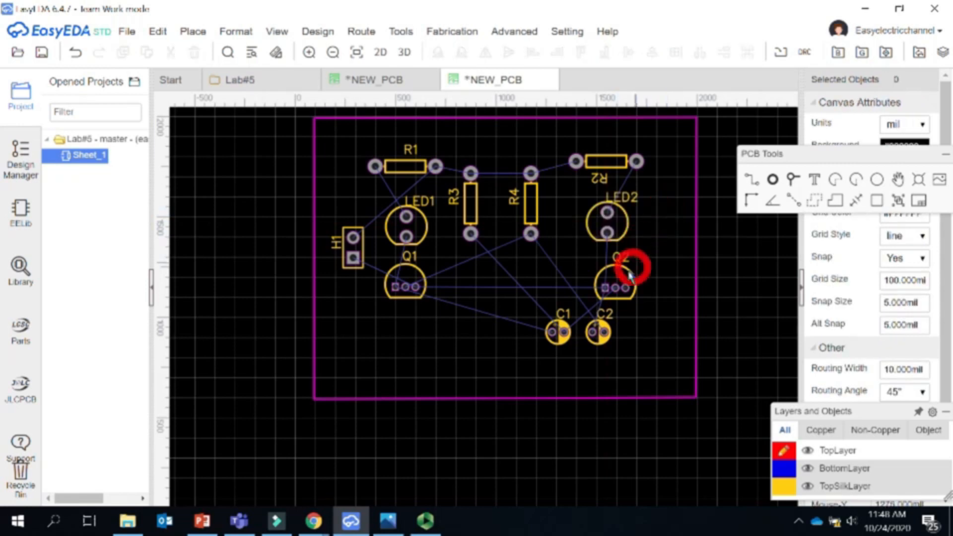
{"action": "left_click_drag", "start_coordinate": [553, 332], "coordinate": [440, 261]}
{"action": "left_click_drag", "start_coordinate": [404, 286], "coordinate": [403, 313]}
{"action": "mouse_move", "coordinate": [601, 330]}
{"action": "left_mouse_down"}
{"action": "mouse_move", "coordinate": [598, 270]}
{"action": "mouse_move", "coordinate": [568, 279]}
{"action": "mouse_move", "coordinate": [615, 318]}
{"action": "mouse_move", "coordinate": [624, 337]}
{"action": "mouse_move", "coordinate": [615, 334]}
{"action": "left_mouse_up"}
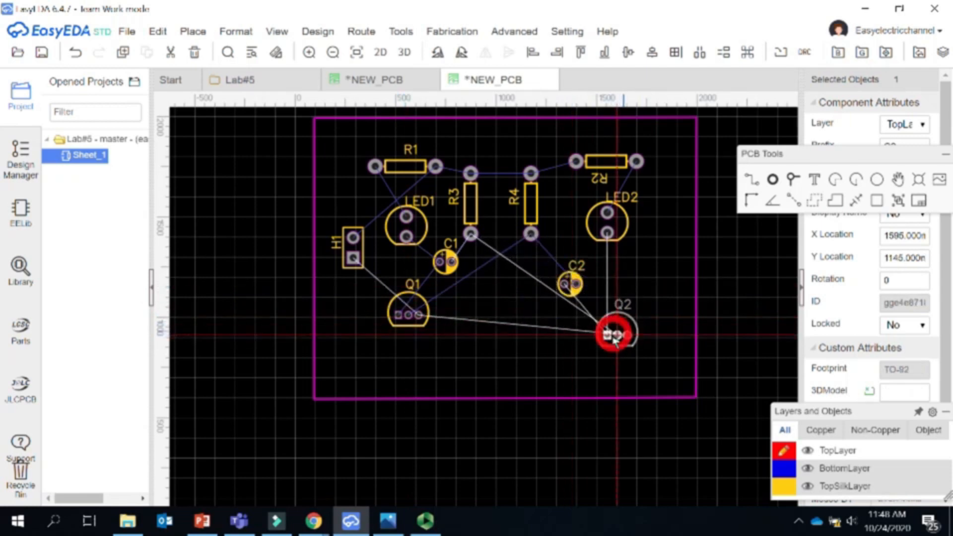
- Rotate transistor Q1 to 270 degrees and nudge it slightly down beneath LED1
{"action": "left_click", "coordinate": [407, 314]}
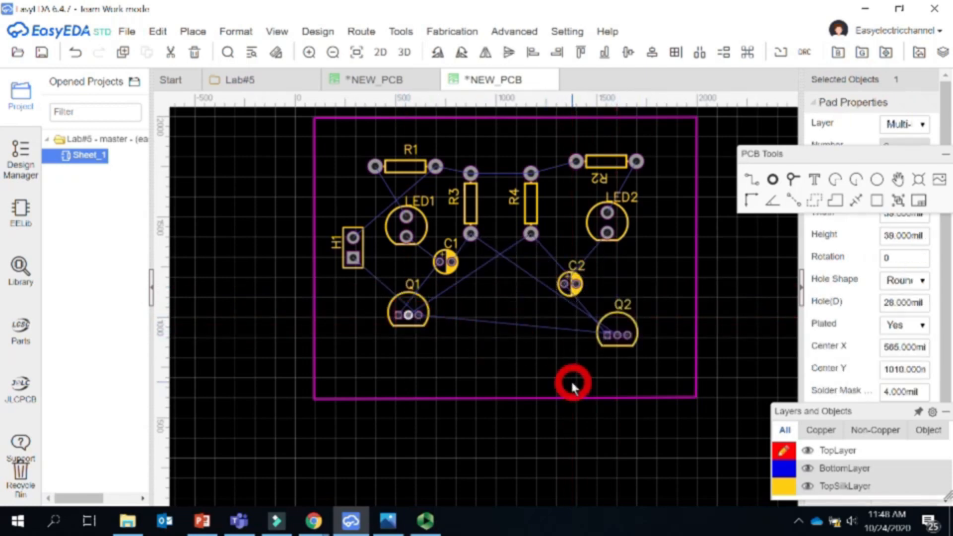
{"action": "key", "text": "space"}
{"action": "key", "text": "space"}
{"action": "key", "text": "space"}
{"action": "key", "text": "space"}
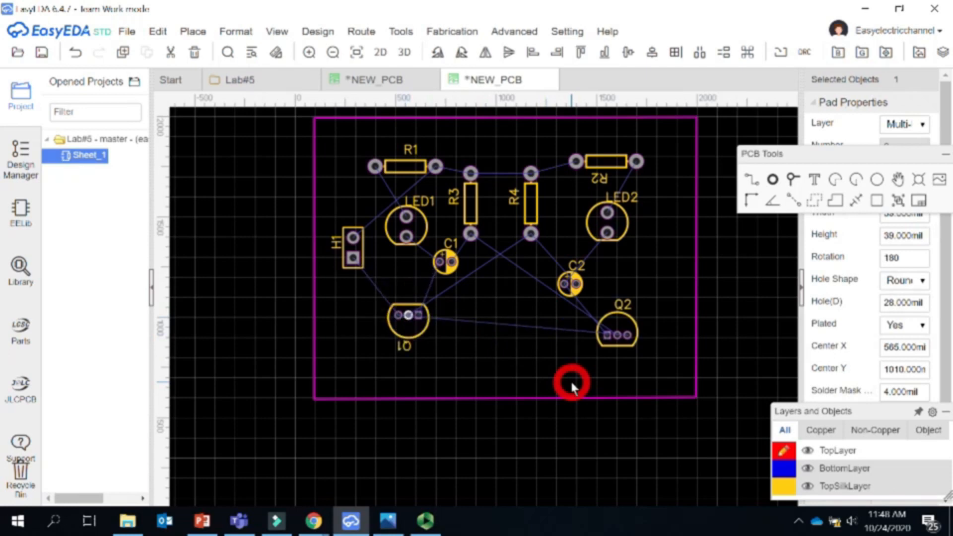
{"action": "key", "text": "space"}
{"action": "key", "text": "space"}
{"action": "key", "text": "space"}
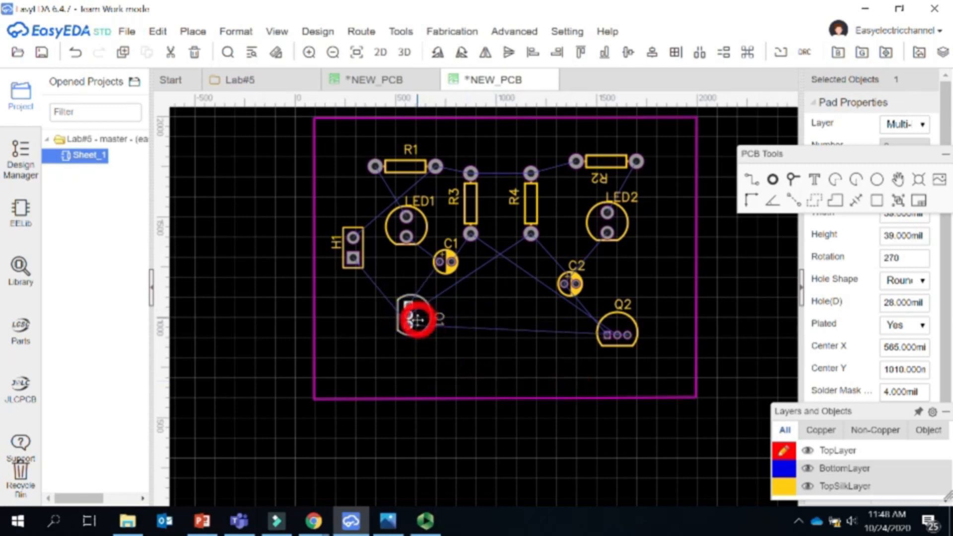
{"action": "left_click", "coordinate": [417, 318]}
{"action": "left_click", "coordinate": [549, 379]}
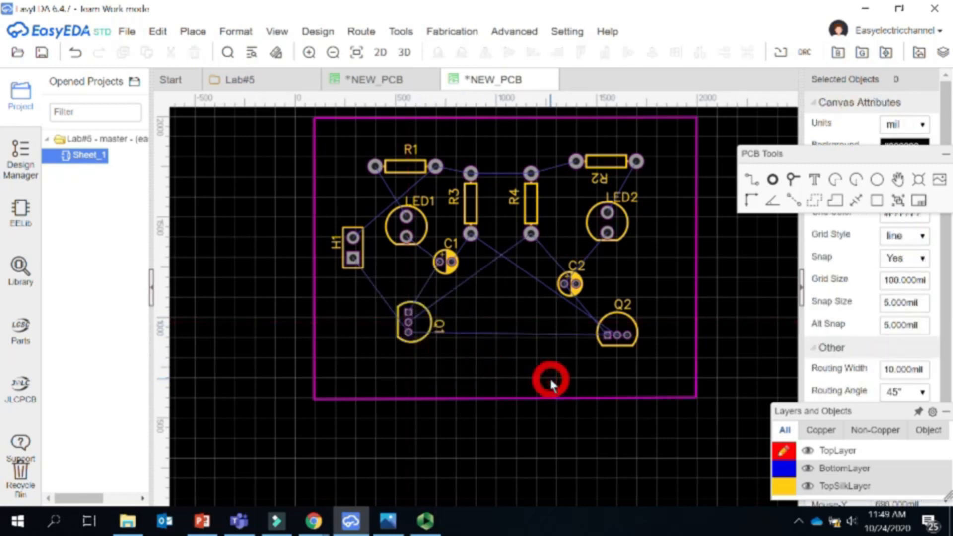
- Rotate transistor Q2 to 270 degrees and align its pins vertically beneath LED2's pads
{"action": "left_click", "coordinate": [618, 335]}
{"action": "left_click", "coordinate": [619, 327]}
{"action": "left_click", "coordinate": [620, 327]}
{"action": "key", "text": "space"}
{"action": "key", "text": "space"}
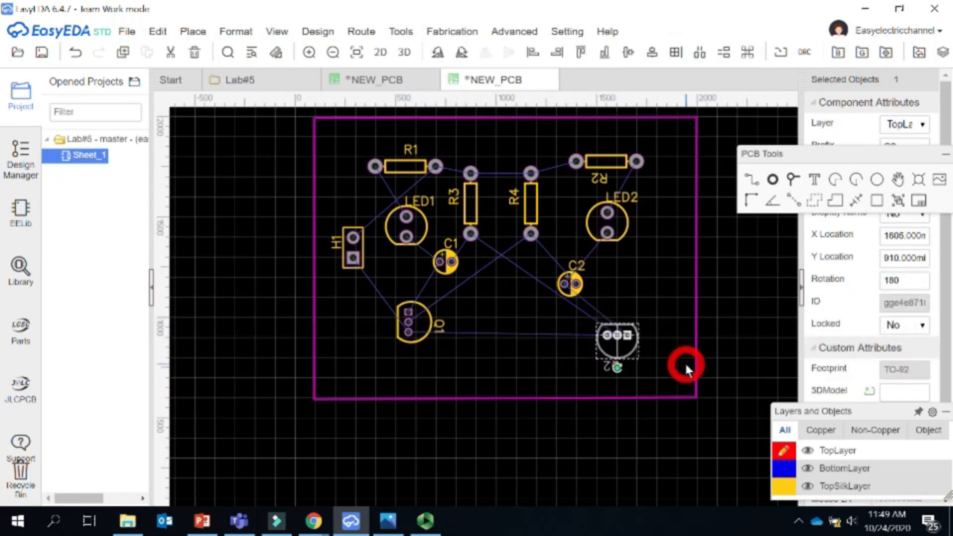
{"action": "key", "text": "space"}
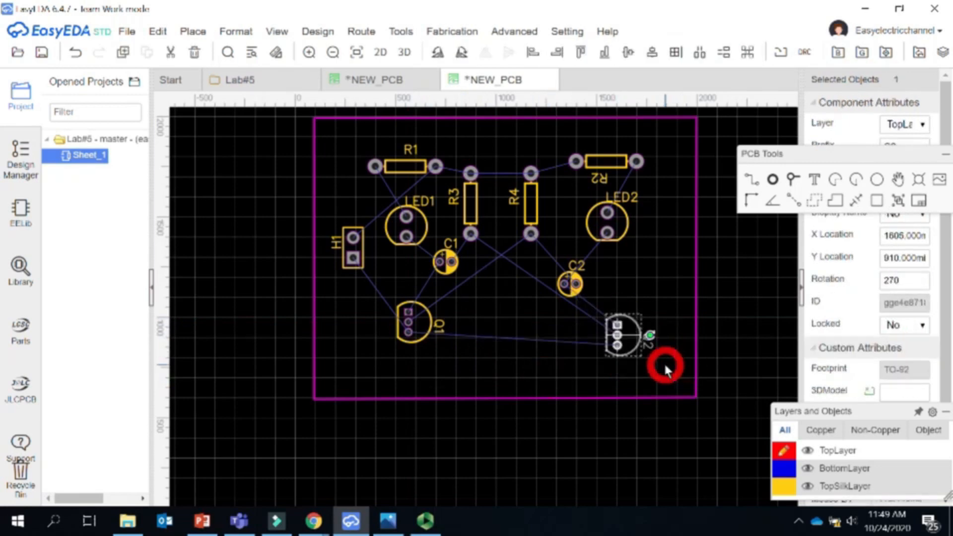
{"action": "left_click", "coordinate": [642, 372]}
{"action": "left_click_drag", "start_coordinate": [628, 338], "coordinate": [618, 339]}
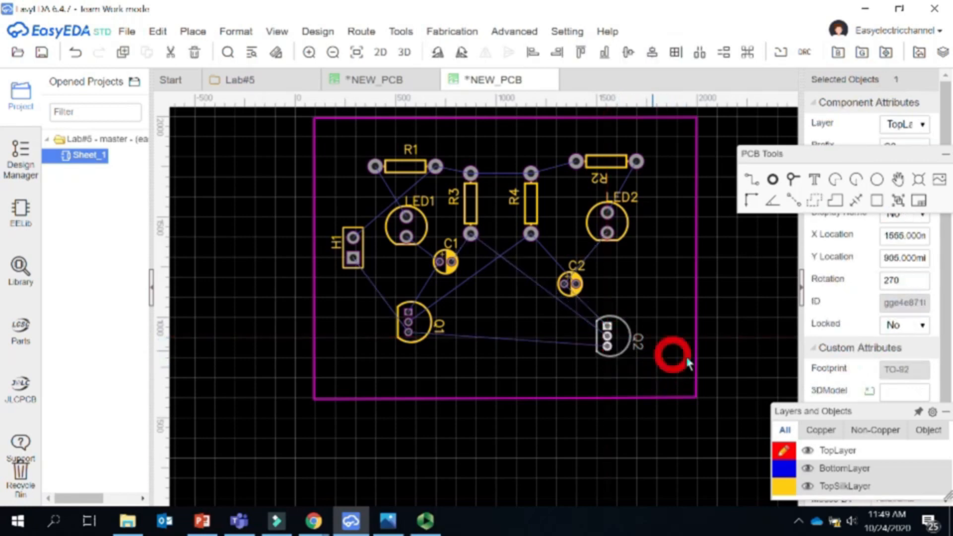
{"action": "left_click", "coordinate": [695, 358]}
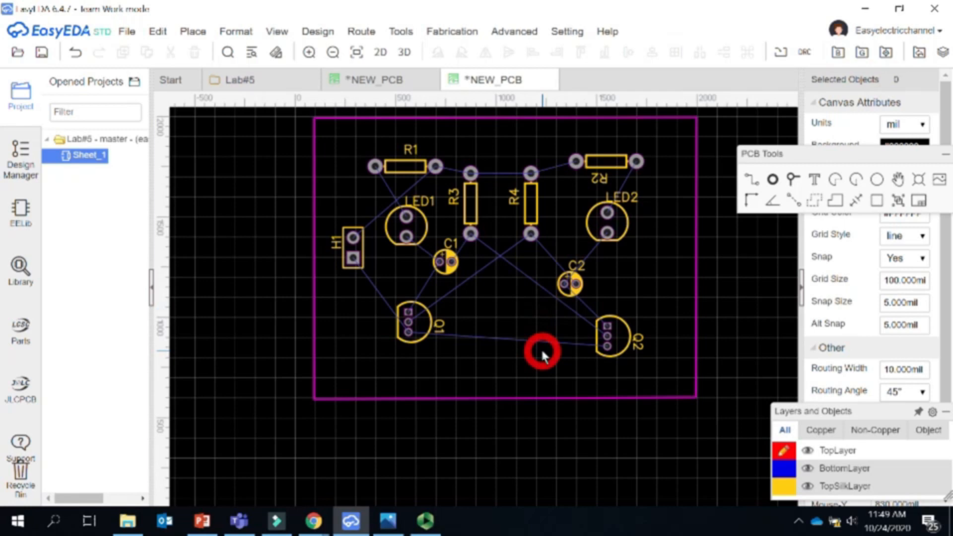
- Rotate capacitor C2 by 90 degrees and shift it slightly closer to LED2 and Q2
{"action": "left_click", "coordinate": [565, 283]}
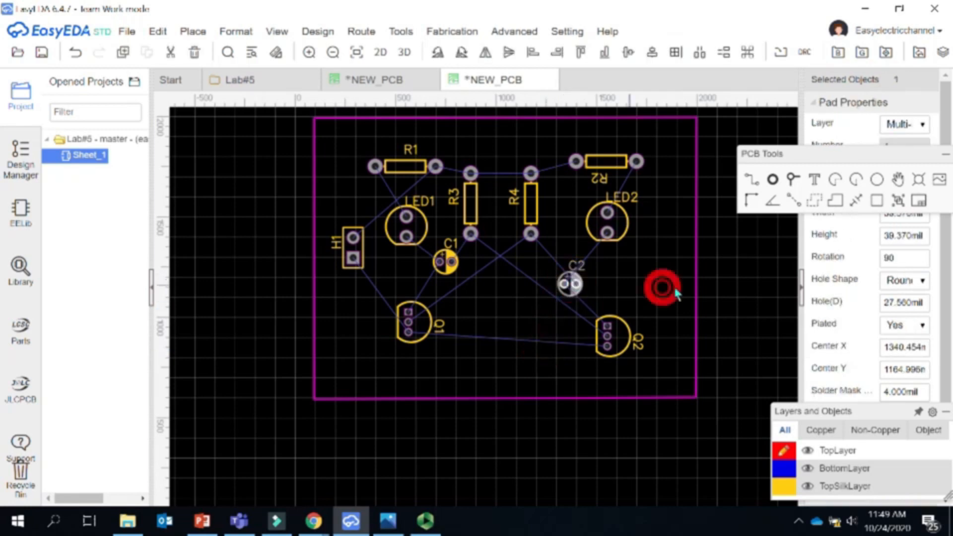
{"action": "left_click", "coordinate": [570, 276]}
{"action": "key", "text": "space"}
{"action": "left_click", "coordinate": [669, 284]}
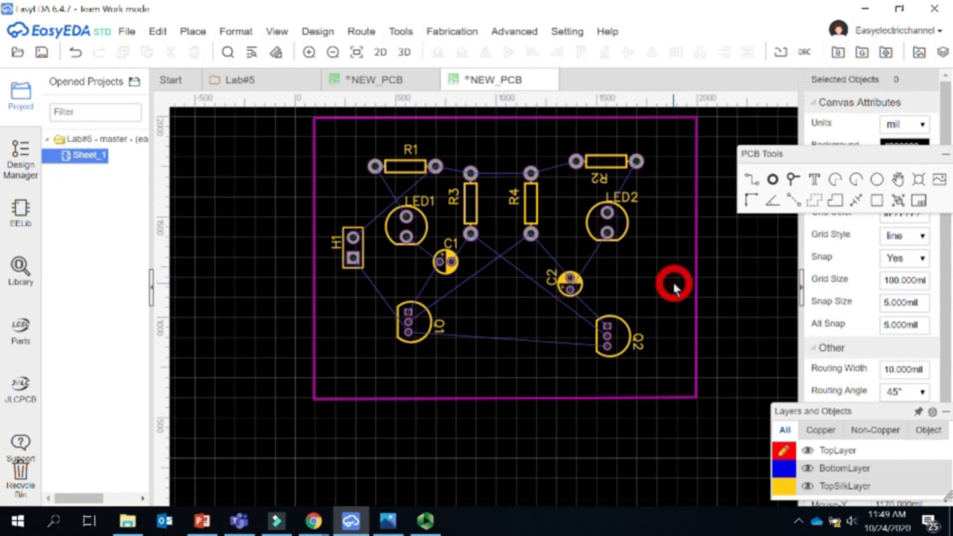
{"action": "left_click_drag", "start_coordinate": [571, 281], "coordinate": [581, 280]}
{"action": "left_click", "coordinate": [654, 279]}
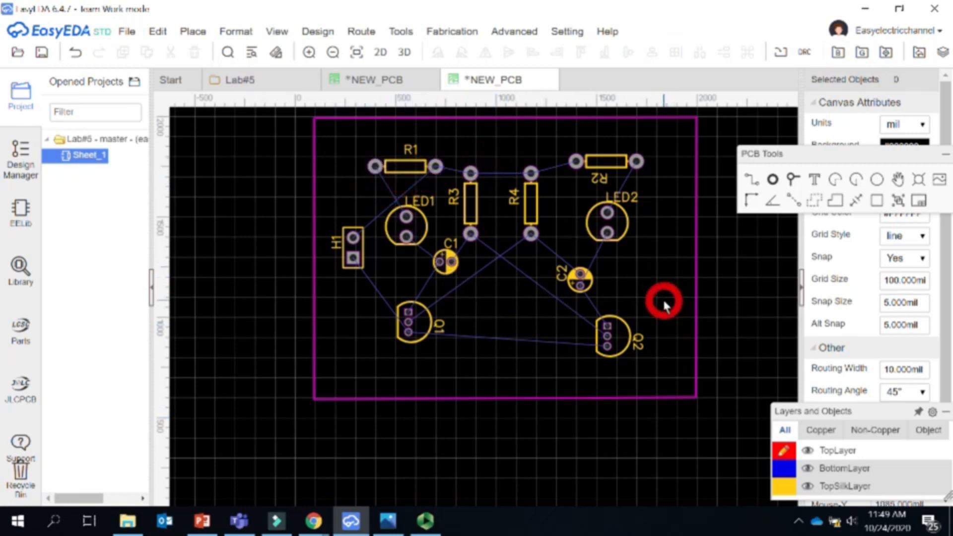
- Rotate resistor R1 to 90 degrees and move it up so it stands clear above LED1
{"action": "left_click", "coordinate": [404, 166]}
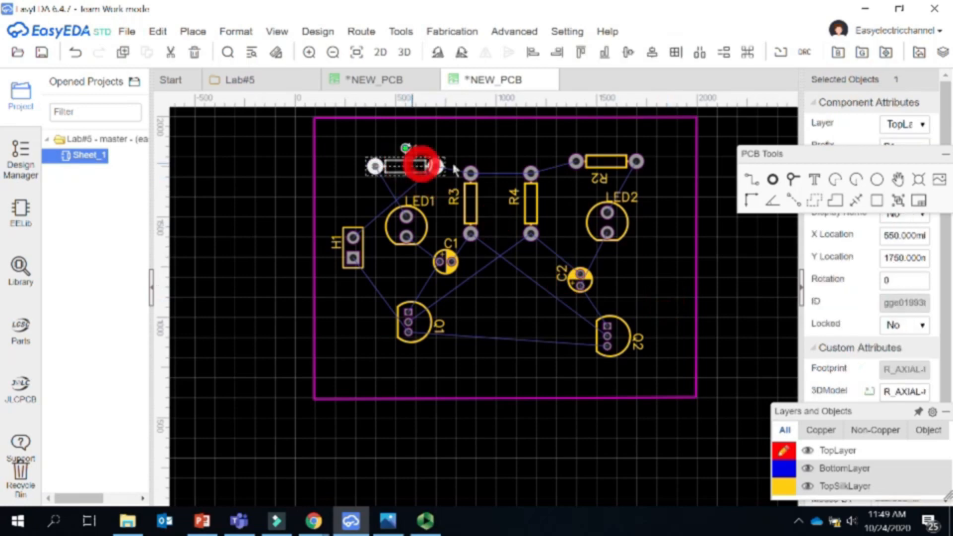
{"action": "key", "text": "space"}
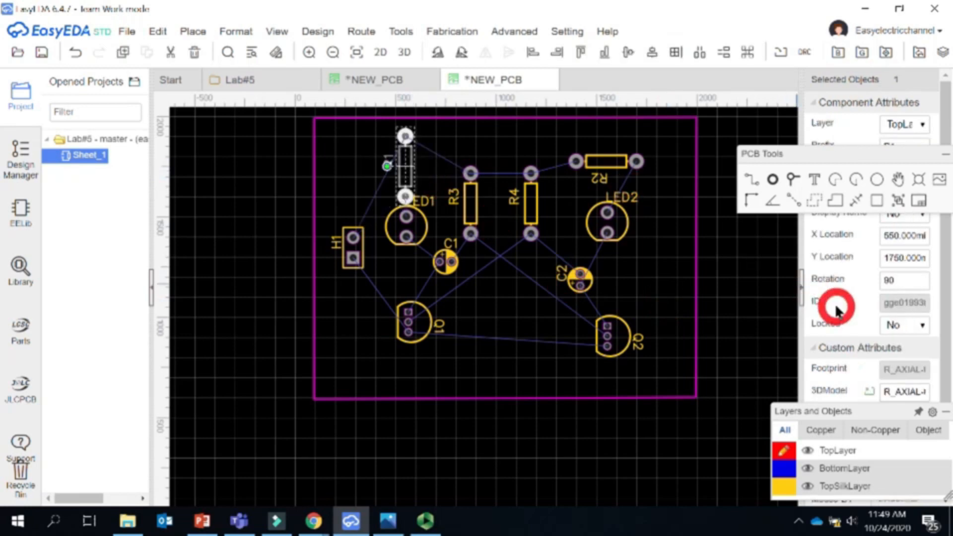
{"action": "left_click", "coordinate": [475, 156]}
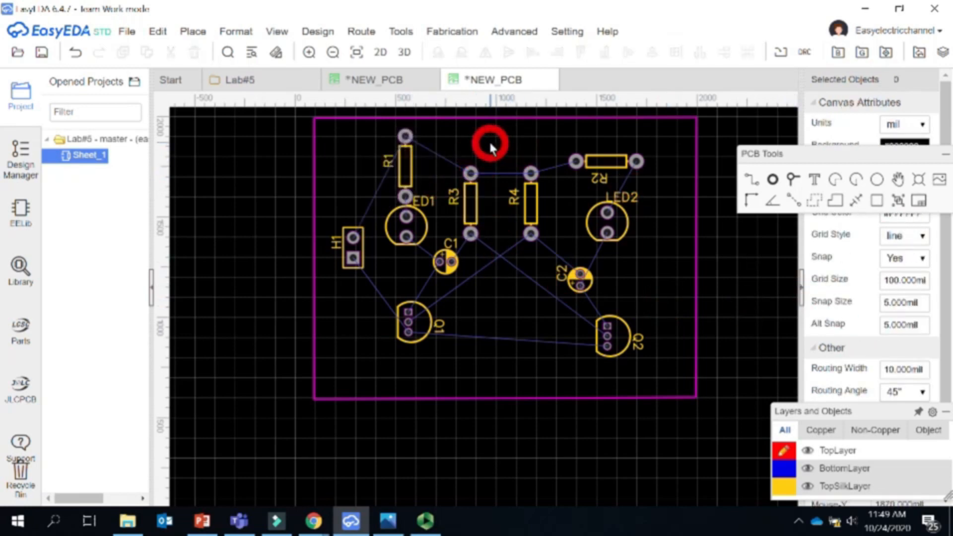
{"action": "left_click_drag", "start_coordinate": [411, 159], "coordinate": [410, 155]}
{"action": "left_click", "coordinate": [495, 201]}
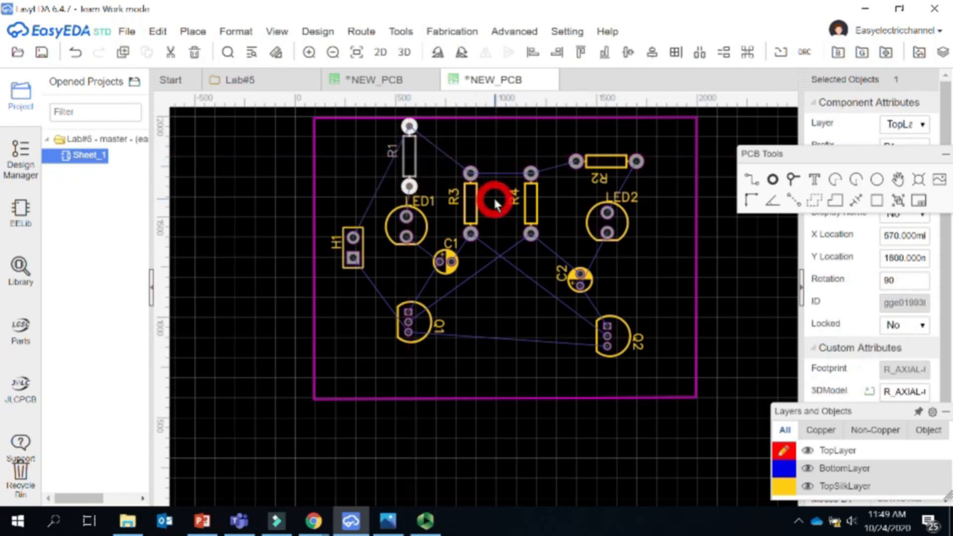
{"action": "left_click", "coordinate": [440, 166]}
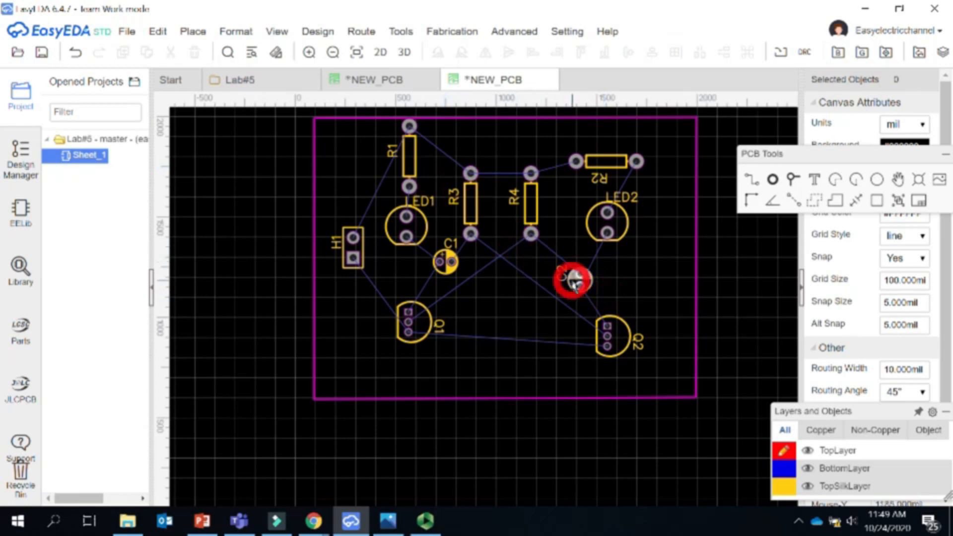
- Rotate resistor R2 to 90 degrees so it stands vertically above LED2
{"action": "left_click", "coordinate": [603, 162]}
{"action": "key", "text": "space"}
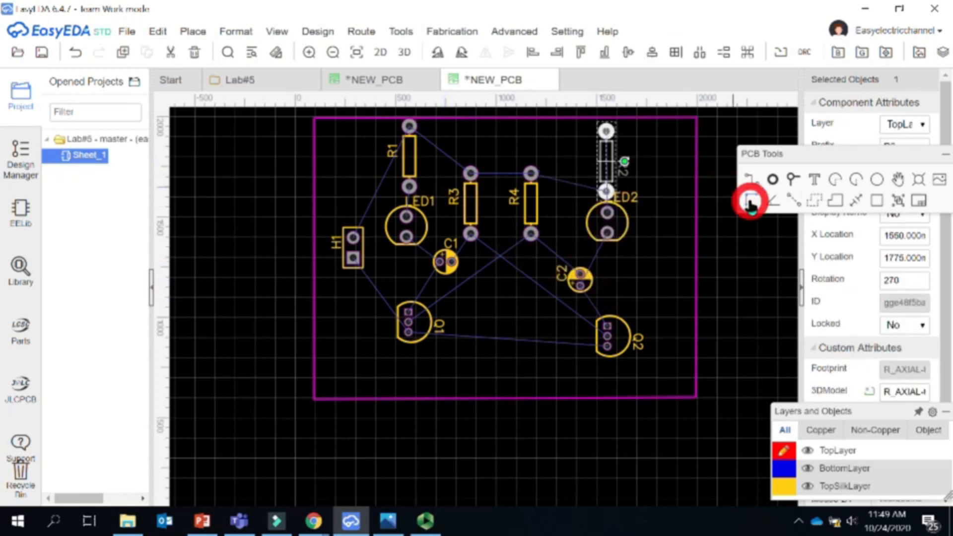
{"action": "key", "text": "space"}
{"action": "key", "text": "space"}
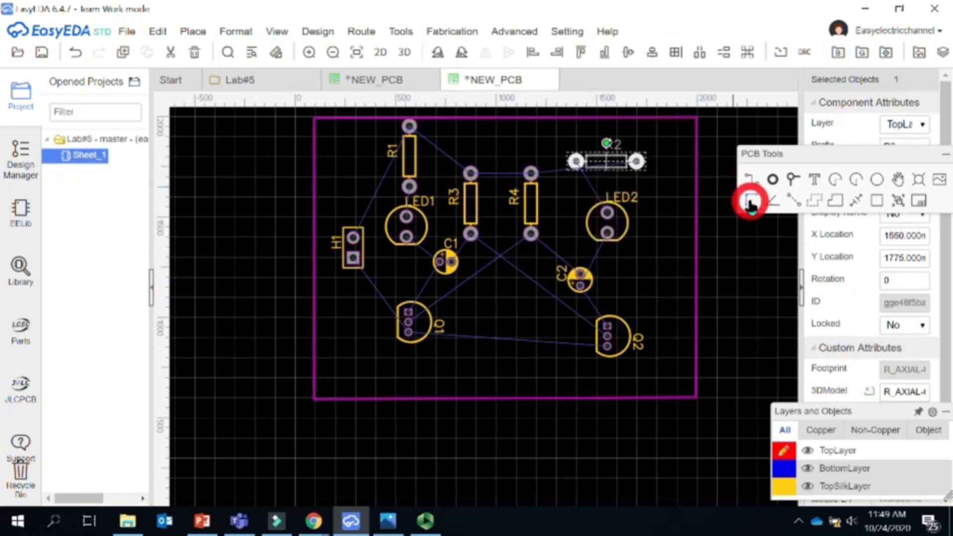
{"action": "left_click", "coordinate": [654, 178]}
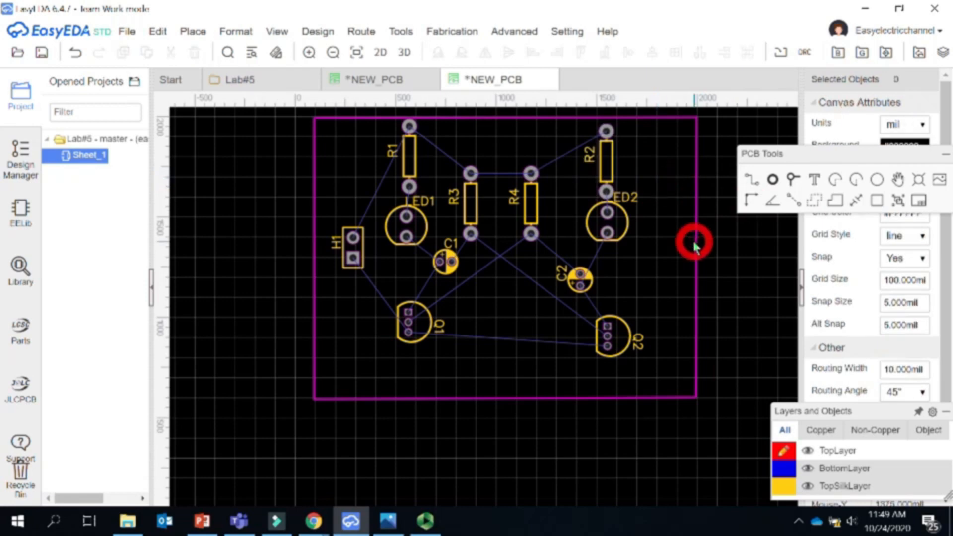
- Move LED2 down clear of resistor R2 and shift capacitor C2 slightly away from LED2
{"action": "left_click_drag", "start_coordinate": [603, 220], "coordinate": [603, 237]}
{"action": "mouse_move", "coordinate": [571, 279]}
{"action": "left_mouse_down"}
{"action": "mouse_move", "coordinate": [557, 281]}
{"action": "mouse_move", "coordinate": [571, 297]}
{"action": "left_mouse_up"}
{"action": "key", "text": "space"}
- Shift transistors Q2 and Q1 down so they sit level with each other beneath the LEDs
{"action": "mouse_move", "coordinate": [608, 336]}
{"action": "left_mouse_down"}
{"action": "mouse_move", "coordinate": [604, 356]}
{"action": "mouse_move", "coordinate": [606, 347]}
{"action": "left_mouse_up"}
{"action": "left_click_drag", "start_coordinate": [409, 321], "coordinate": [406, 343]}
{"action": "left_click", "coordinate": [664, 296]}
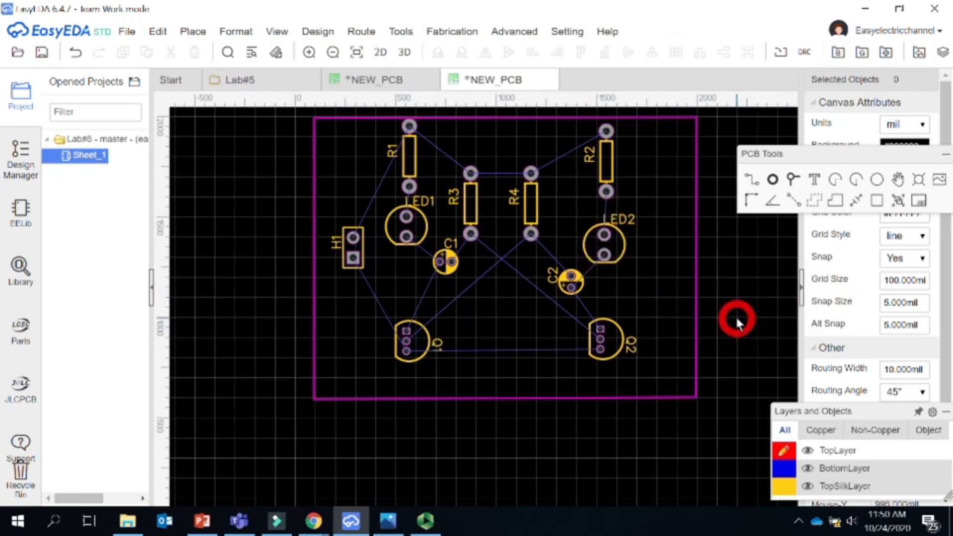
- Enlarge the board outline upward by raising both of its upper corners to about Y 2200 mil
{"action": "right_click_drag", "start_coordinate": [737, 326], "coordinate": [733, 382]}
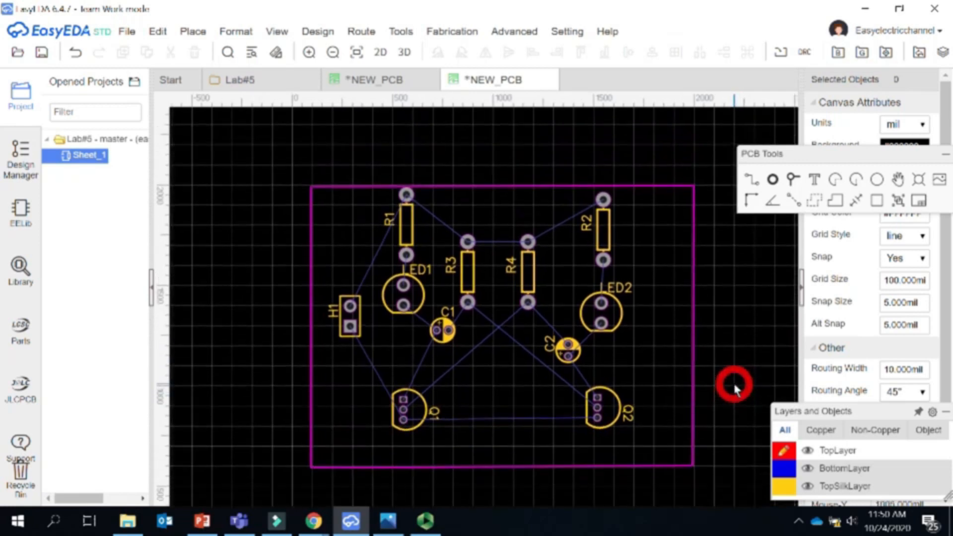
{"action": "left_click", "coordinate": [691, 187]}
{"action": "left_click_drag", "start_coordinate": [693, 185], "coordinate": [692, 146]}
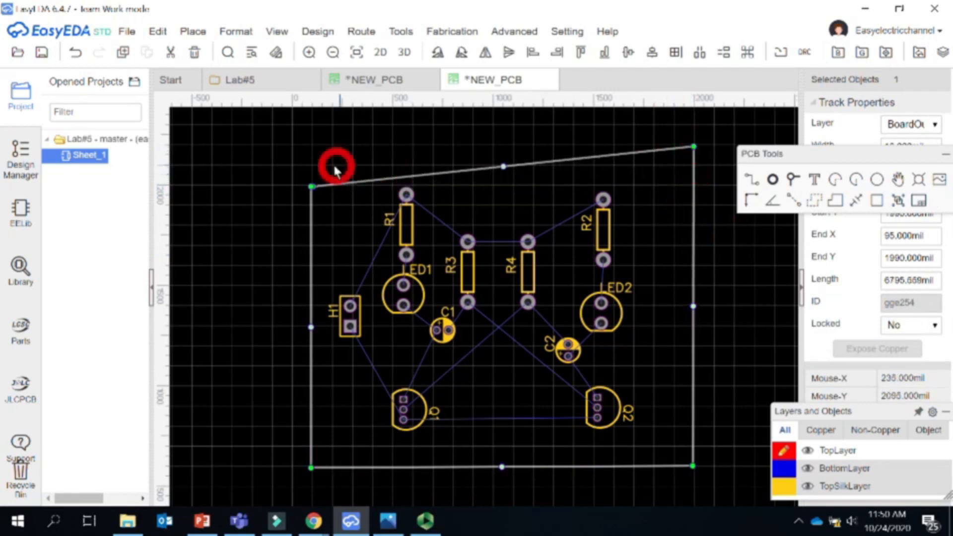
{"action": "left_click_drag", "start_coordinate": [311, 187], "coordinate": [312, 144]}
{"action": "left_click_drag", "start_coordinate": [313, 186], "coordinate": [311, 143]}
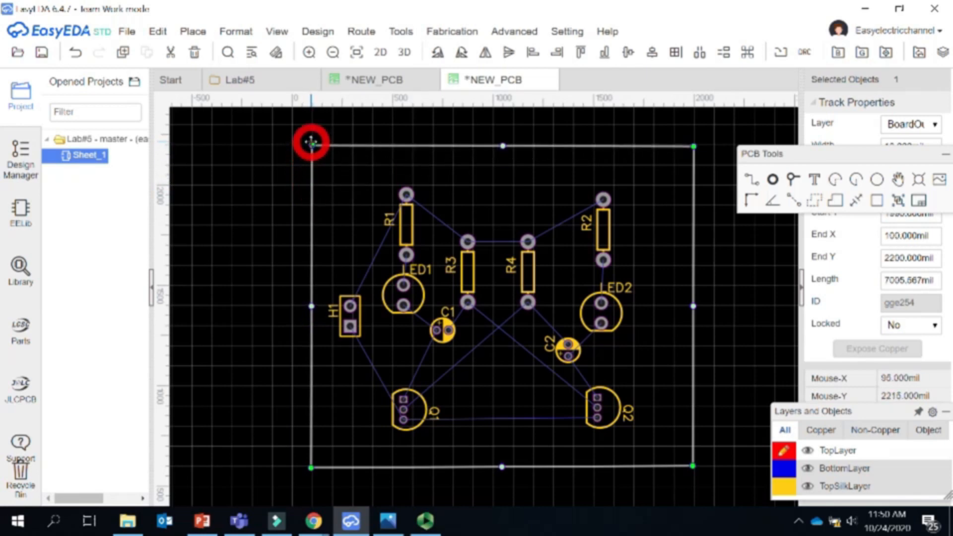
{"action": "left_click", "coordinate": [593, 131]}
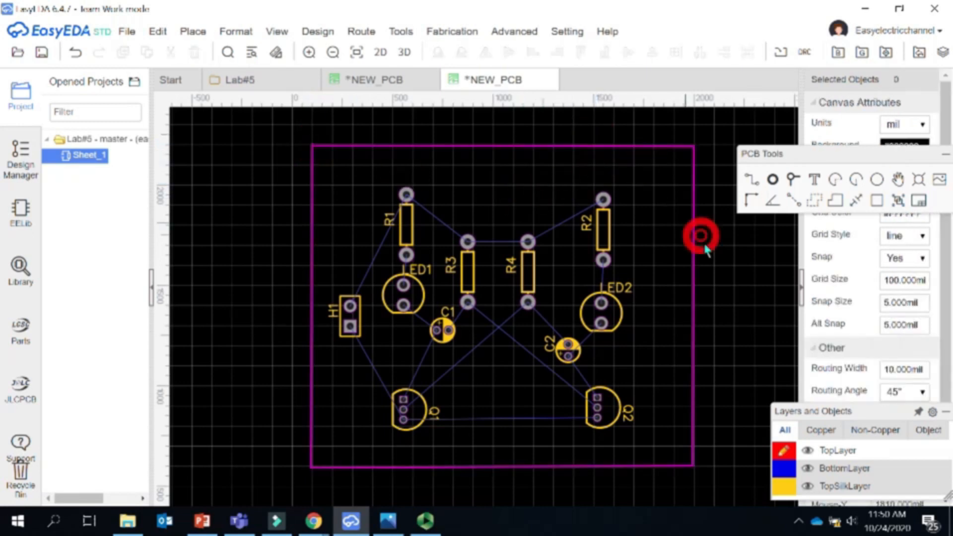
- Move resistors R2 and R1 up into the added board space, to about Y 1855 mil and Y 1890 mil
{"action": "left_click_drag", "start_coordinate": [603, 229], "coordinate": [603, 209]}
{"action": "left_click", "coordinate": [407, 223]}
{"action": "left_click_drag", "start_coordinate": [407, 224], "coordinate": [404, 206]}
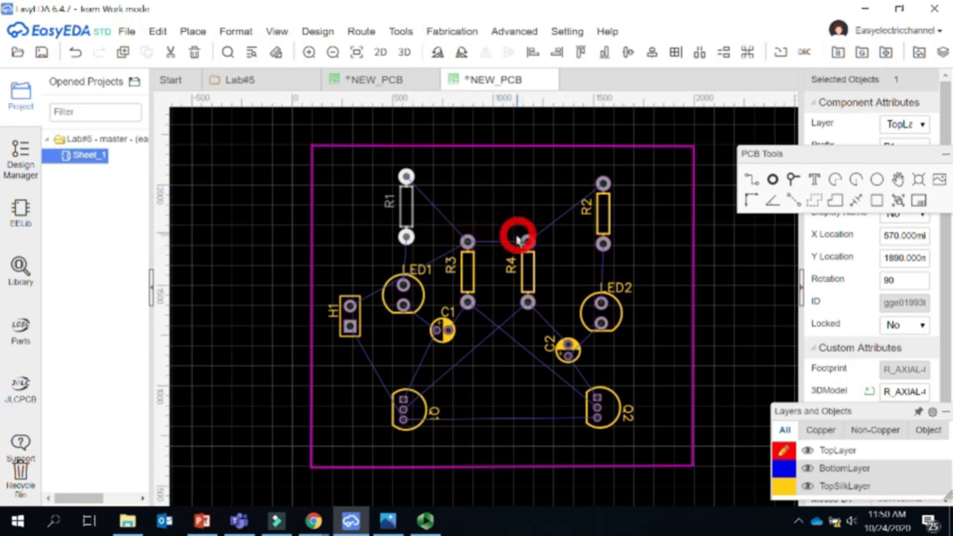
{"action": "left_click", "coordinate": [443, 257]}
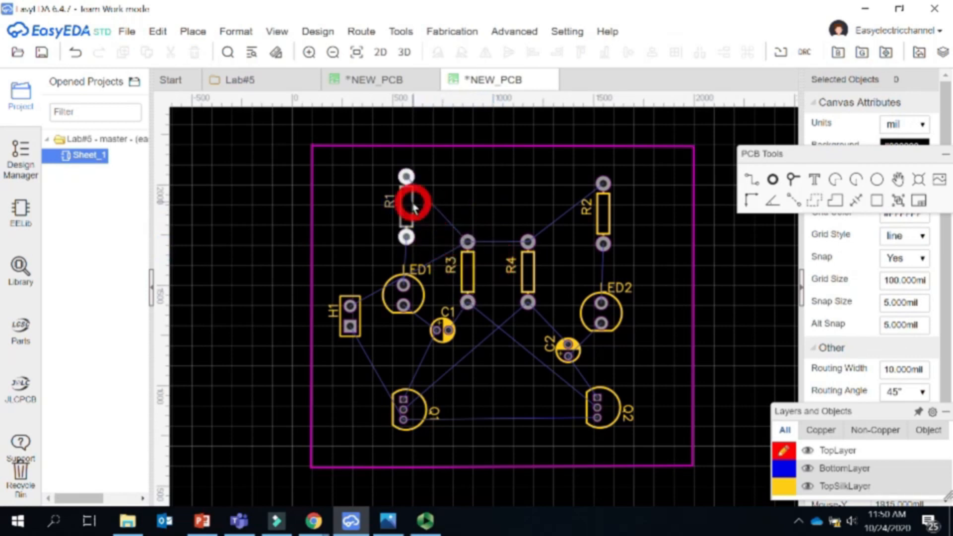
- Try resistor R1 in different orientations and leave it rotated to 180 degrees above LED1
{"action": "left_click", "coordinate": [407, 205]}
{"action": "key", "text": "space"}
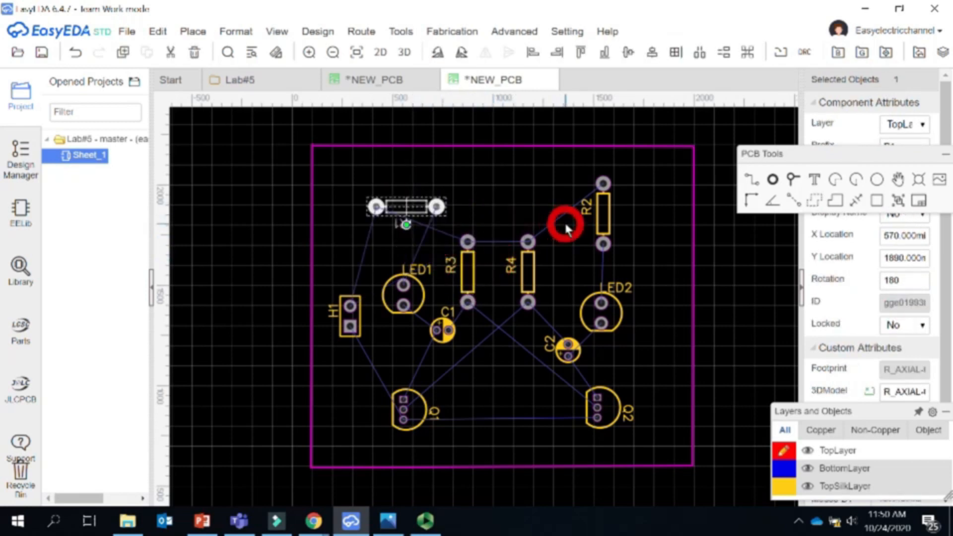
{"action": "key", "text": "space"}
{"action": "key", "text": "space"}
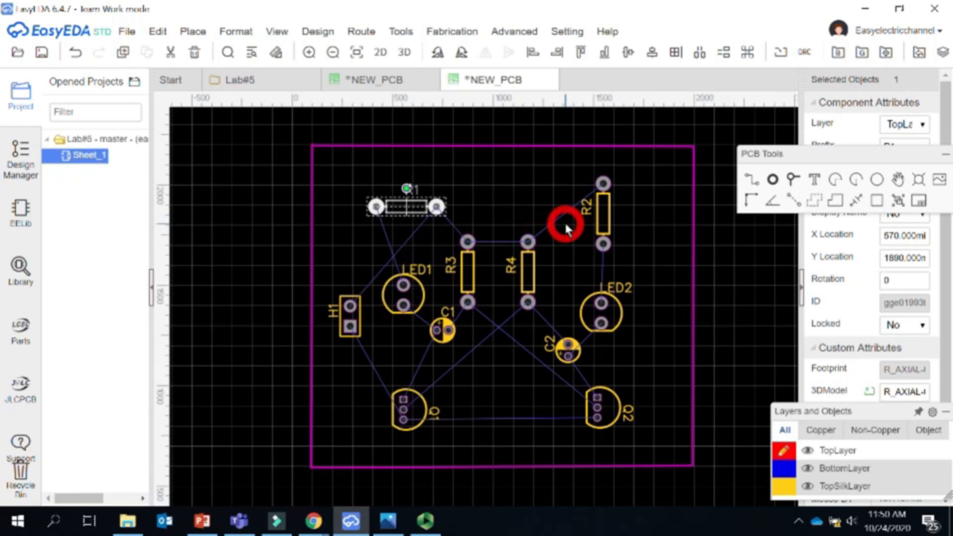
{"action": "key", "text": "space"}
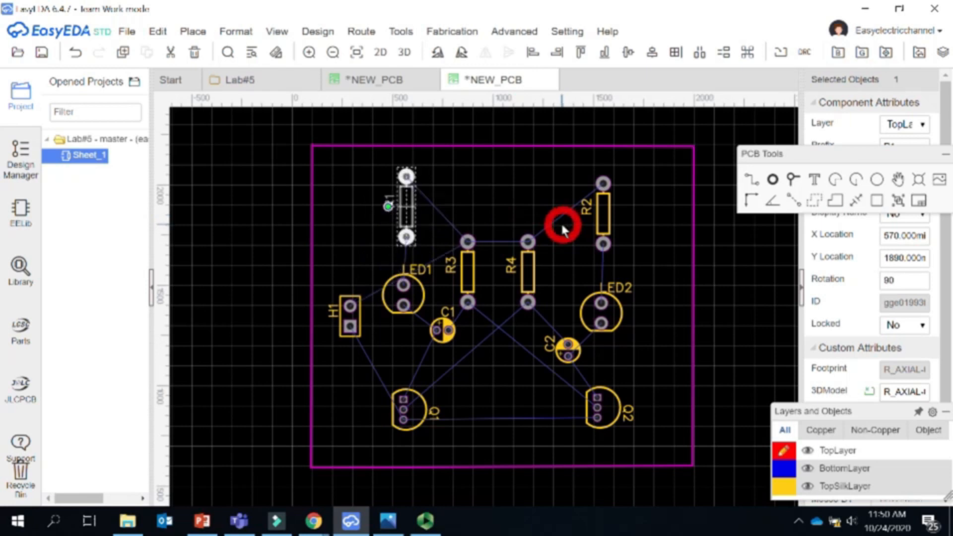
{"action": "key", "text": "space"}
{"action": "left_click", "coordinate": [521, 194]}
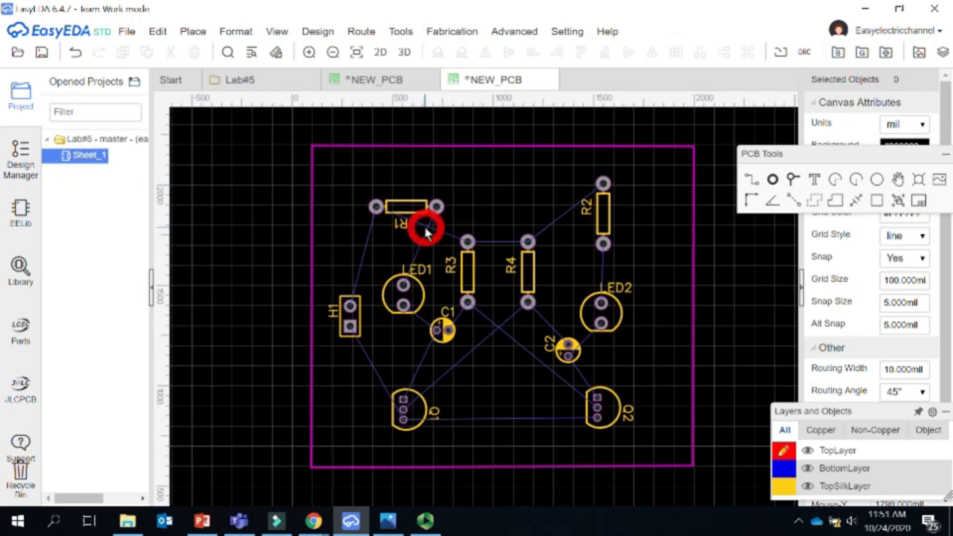
- Rotate resistor R2 to 180 degrees and move it up level with R1
{"action": "left_click", "coordinate": [611, 214]}
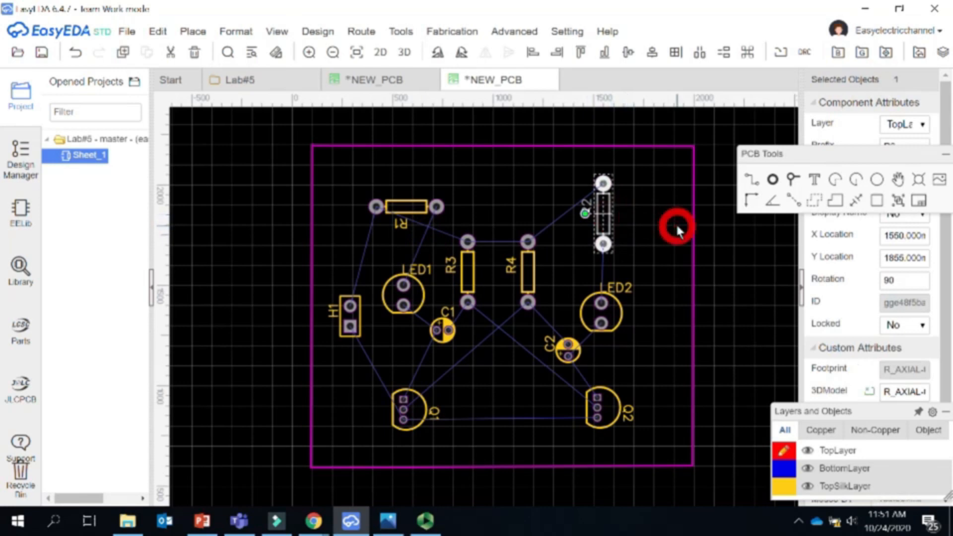
{"action": "key", "text": "space"}
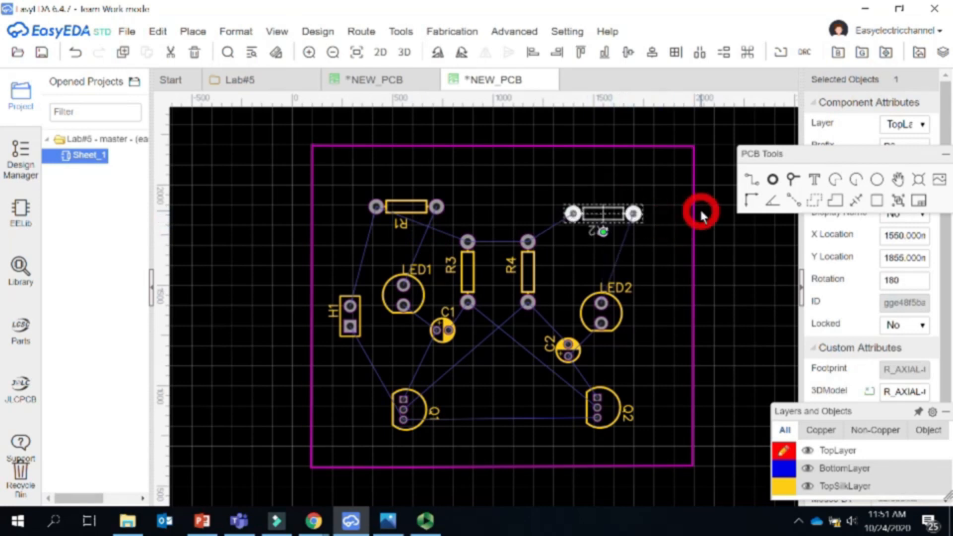
{"action": "left_click", "coordinate": [670, 223]}
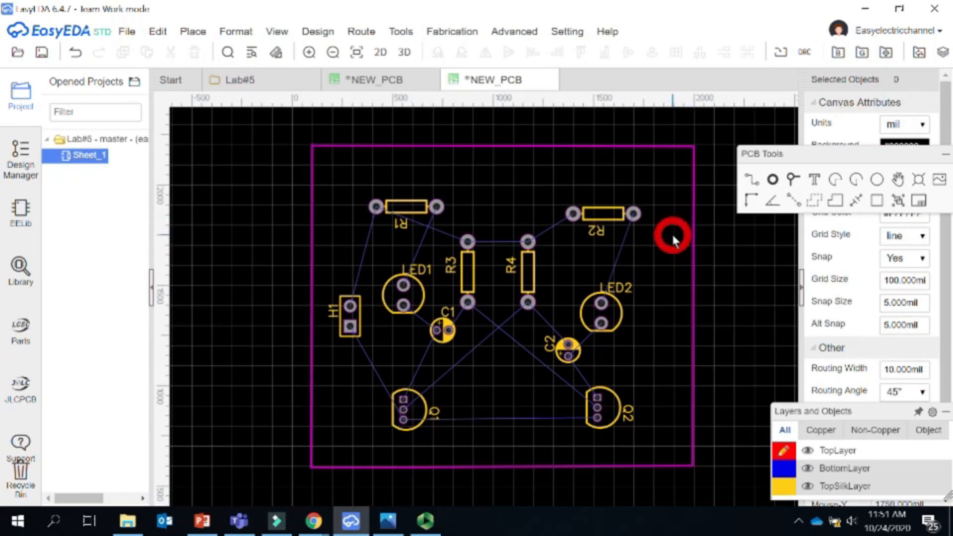
{"action": "left_click_drag", "start_coordinate": [603, 214], "coordinate": [603, 206]}
{"action": "left_click", "coordinate": [650, 250]}
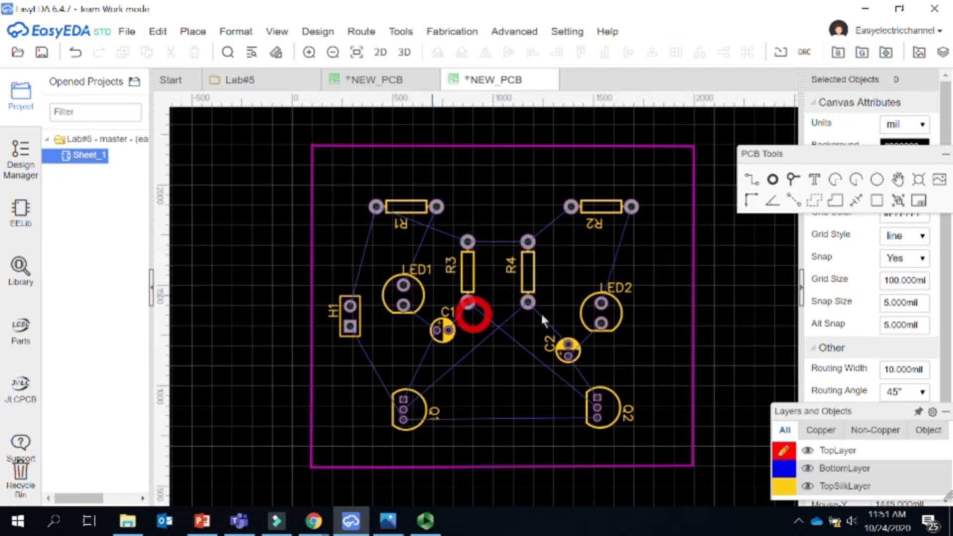
- Raise LED2 roughly level with LED1 and move capacitor C1 down toward Q1, to about Y 1200 mil
{"action": "mouse_move", "coordinate": [612, 312]}
{"action": "left_mouse_down"}
{"action": "mouse_move", "coordinate": [602, 284]}
{"action": "mouse_move", "coordinate": [602, 297]}
{"action": "left_mouse_up"}
{"action": "left_click", "coordinate": [657, 348]}
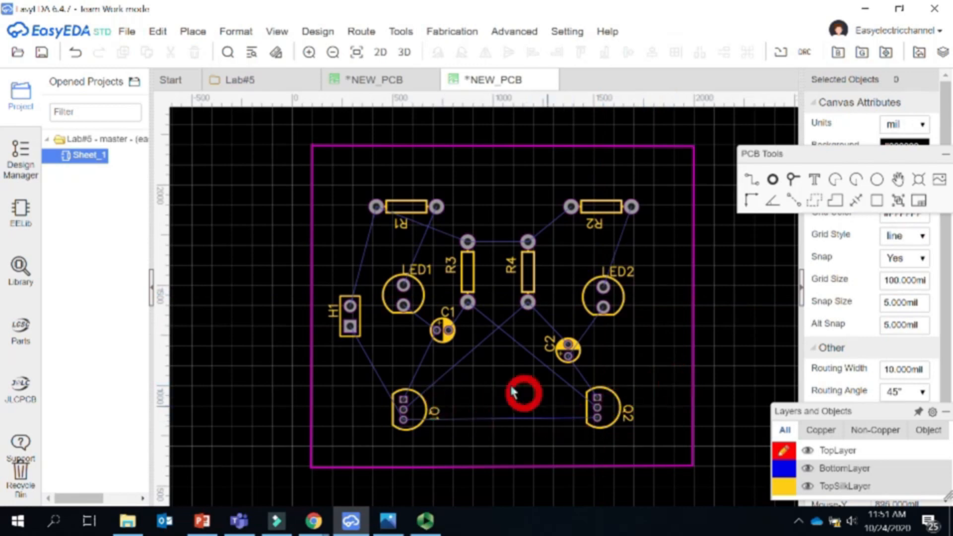
{"action": "left_click_drag", "start_coordinate": [443, 329], "coordinate": [435, 345]}
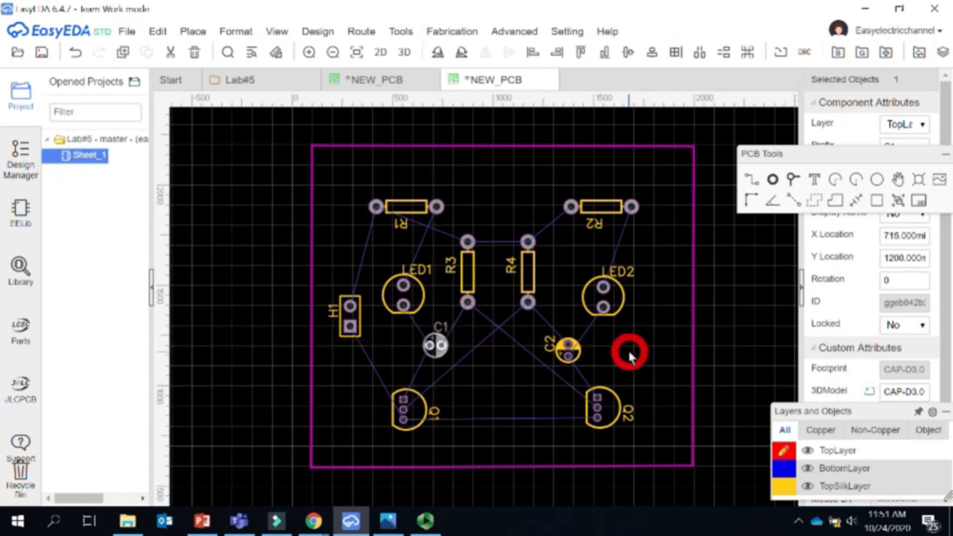
{"action": "left_click", "coordinate": [716, 363]}
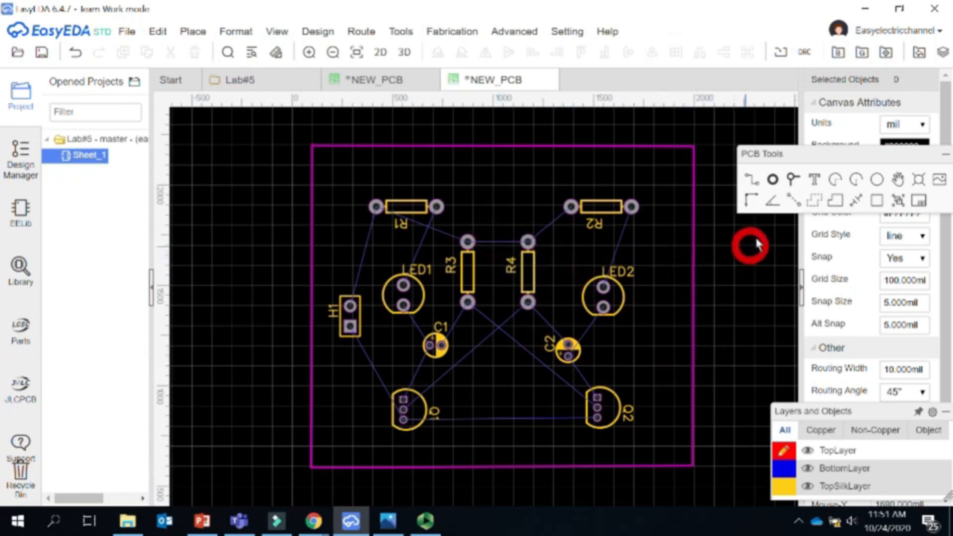
- Make BottomLayer the active layer and route a track from R2's left pad to R4's upper pad
{"action": "mouse_move", "coordinate": [778, 437]}
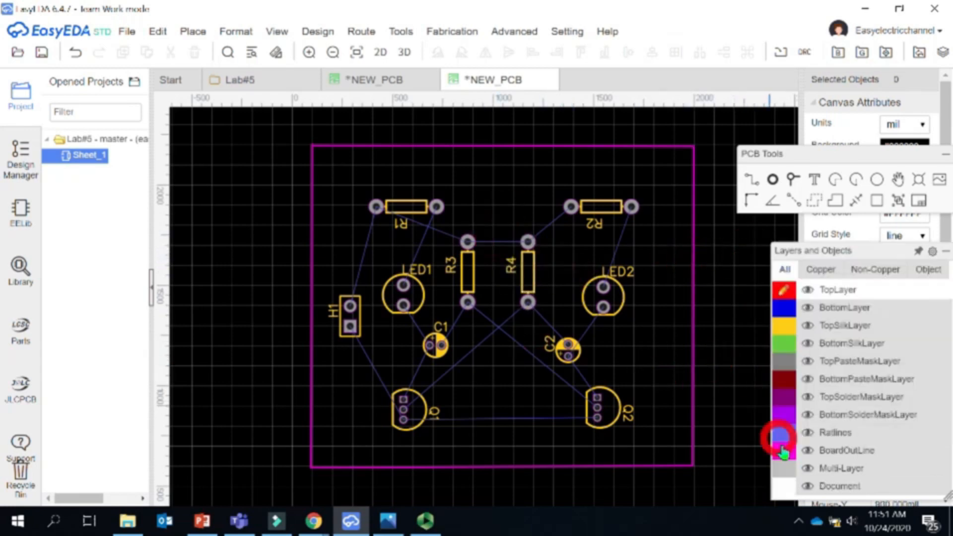
{"action": "left_click", "coordinate": [786, 311]}
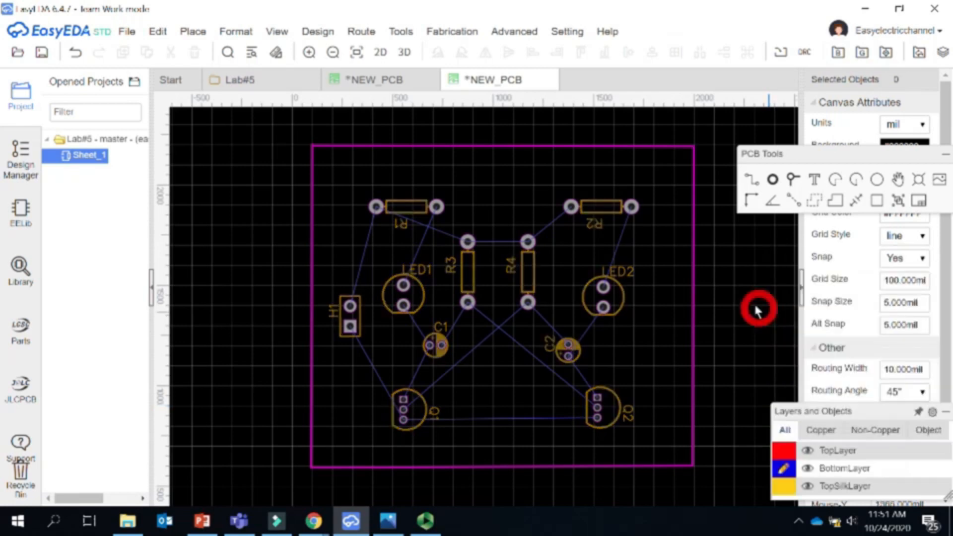
{"action": "left_click", "coordinate": [750, 180]}
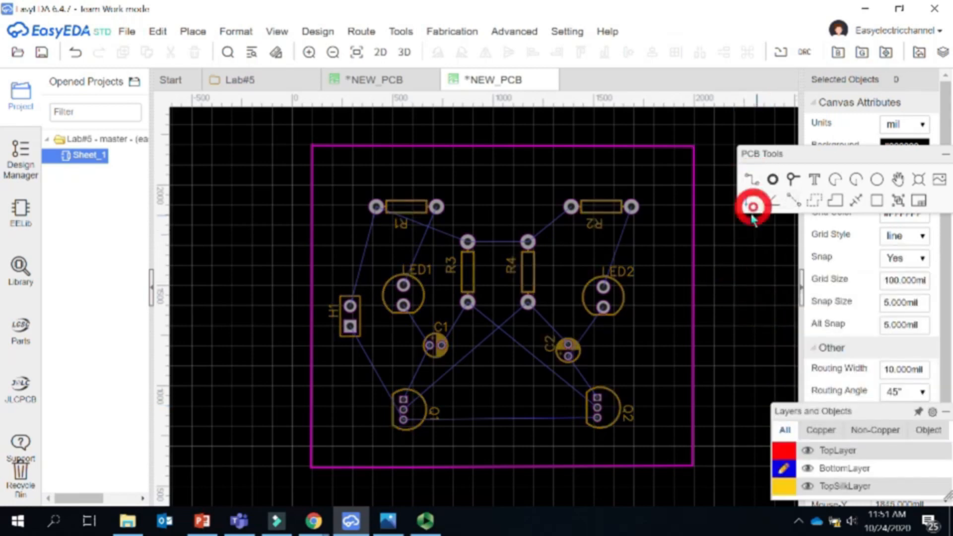
{"action": "left_click", "coordinate": [571, 208]}
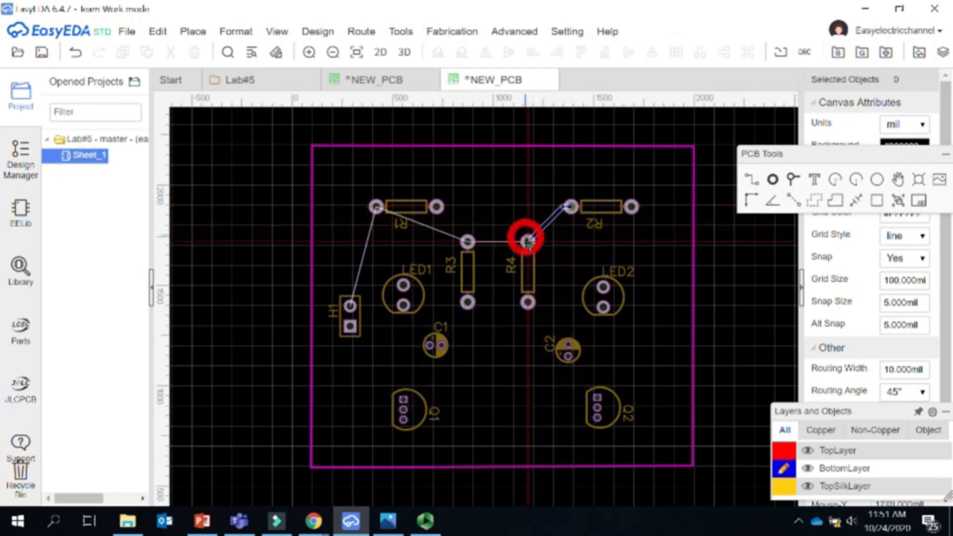
{"action": "left_click", "coordinate": [528, 241]}
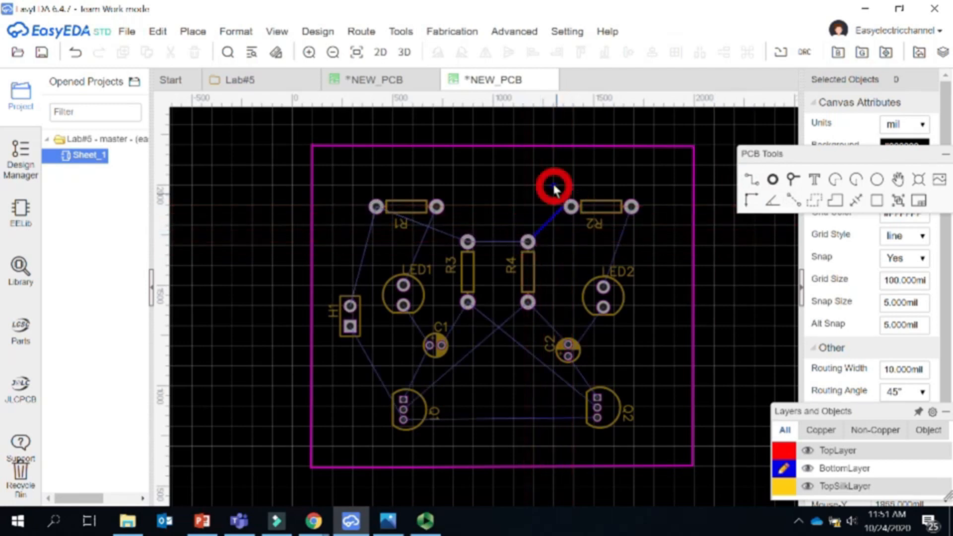
- Inspect the layer options and width of the R2–R4 track, with the PCB Tools palette moved clear of the track properties
{"action": "left_click", "coordinate": [548, 221]}
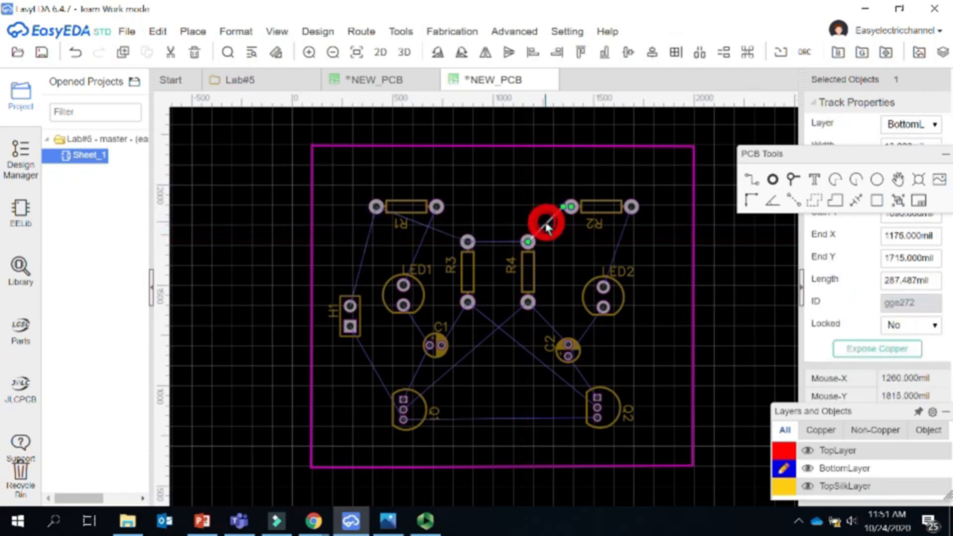
{"action": "left_click_drag", "start_coordinate": [834, 159], "coordinate": [666, 66]}
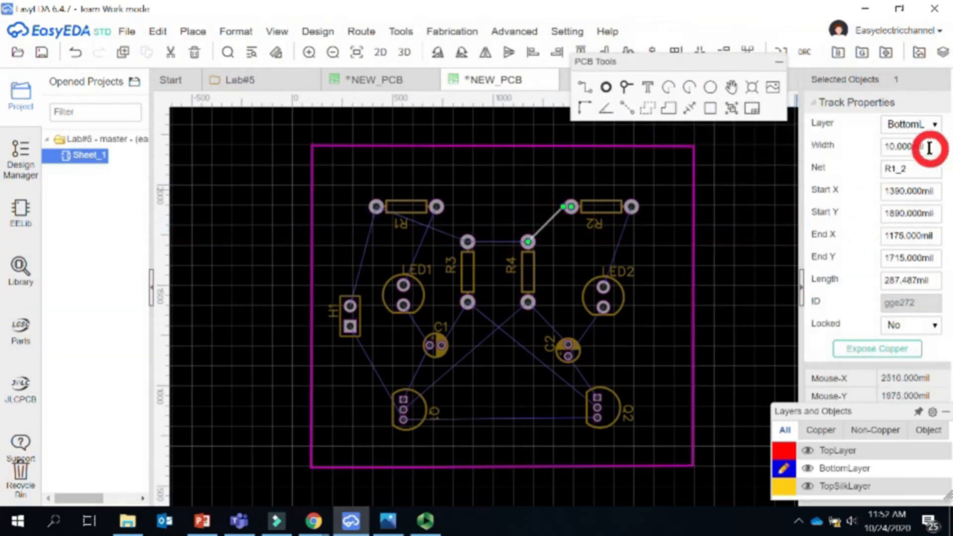
{"action": "left_click", "coordinate": [934, 125]}
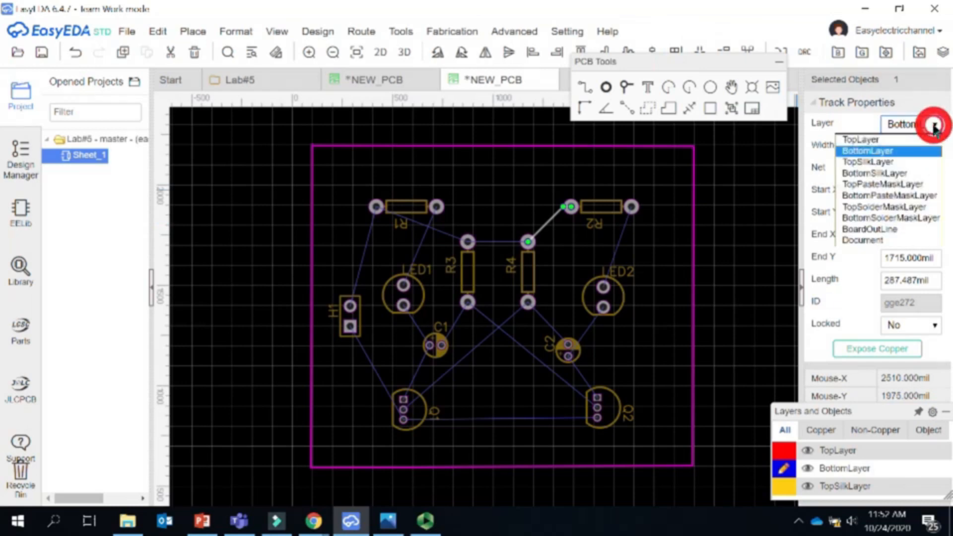
{"action": "left_click", "coordinate": [934, 125]}
{"action": "double_click", "coordinate": [918, 144]}
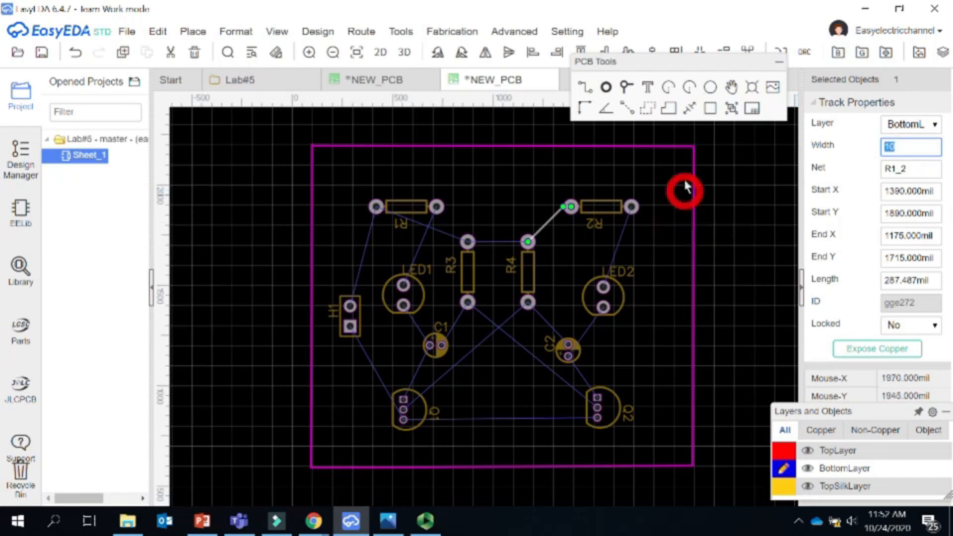
{"action": "left_click", "coordinate": [674, 150]}
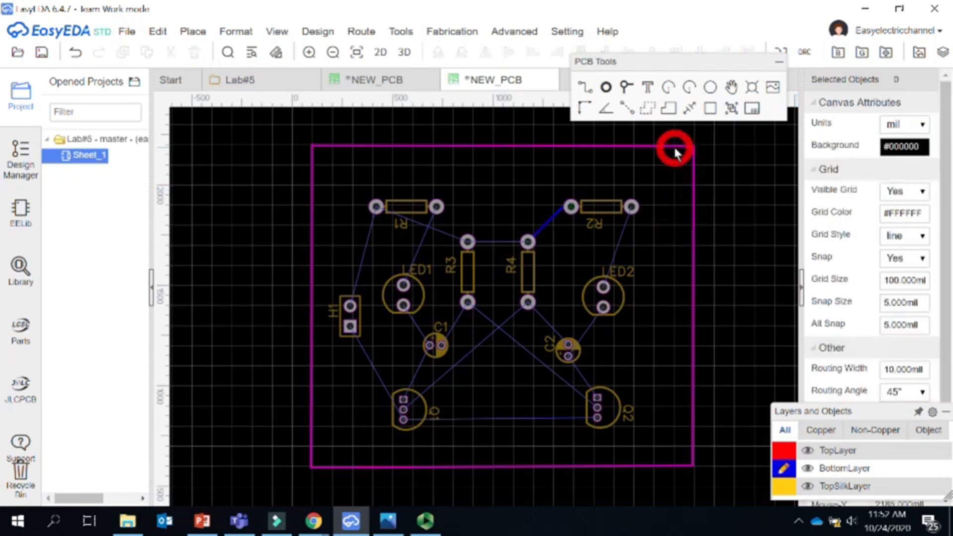
- Switch the canvas units to mm and set the R2–R4 track's width to 1.5 mm
{"action": "left_click", "coordinate": [919, 123]}
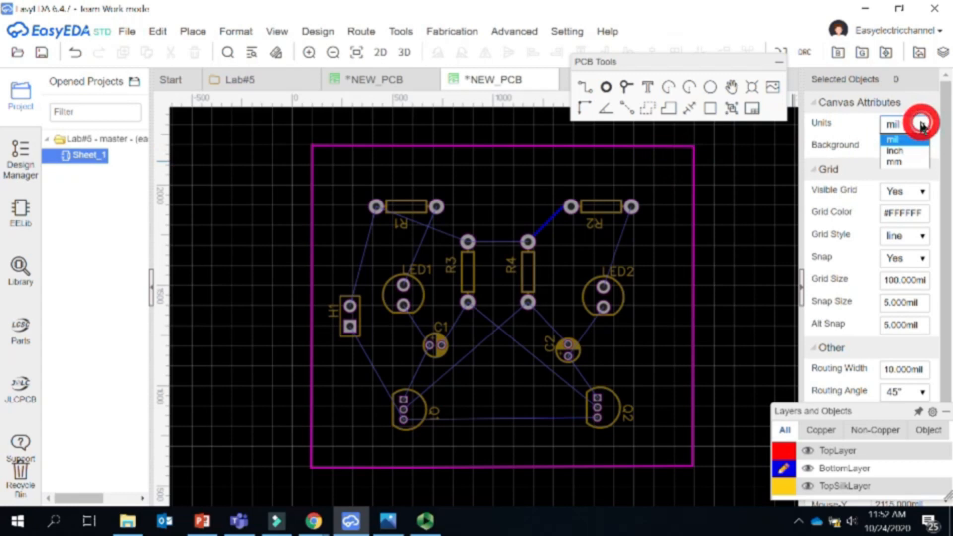
{"action": "left_click", "coordinate": [913, 163]}
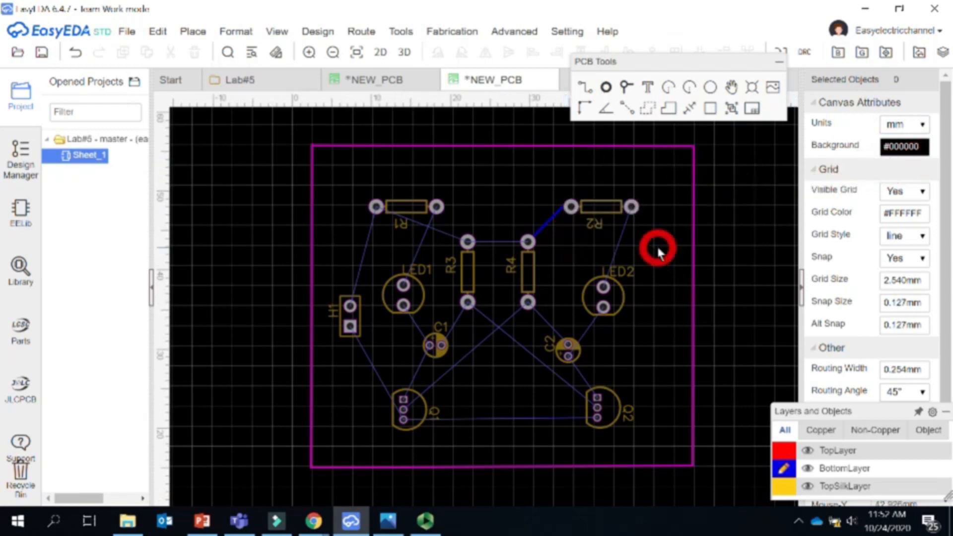
{"action": "left_click", "coordinate": [548, 222]}
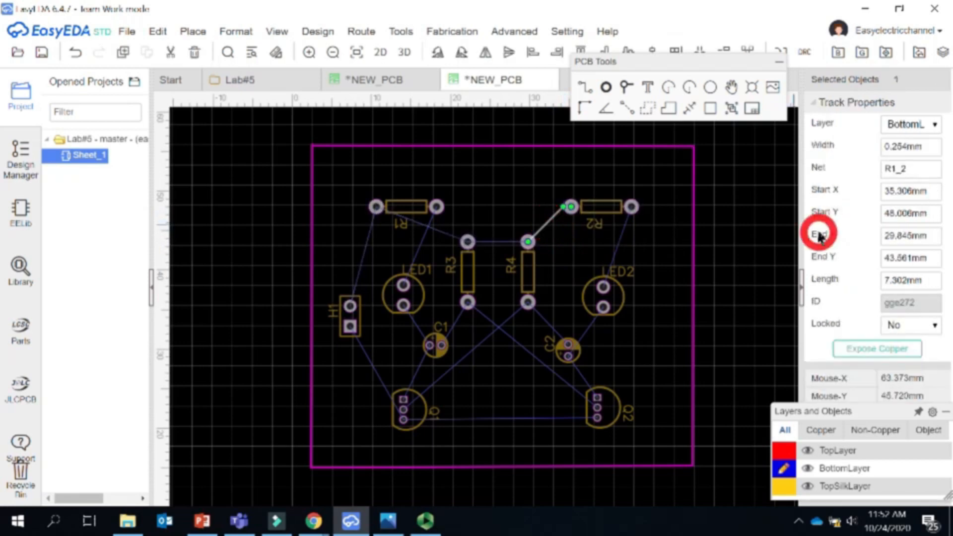
{"action": "left_click", "coordinate": [935, 144]}
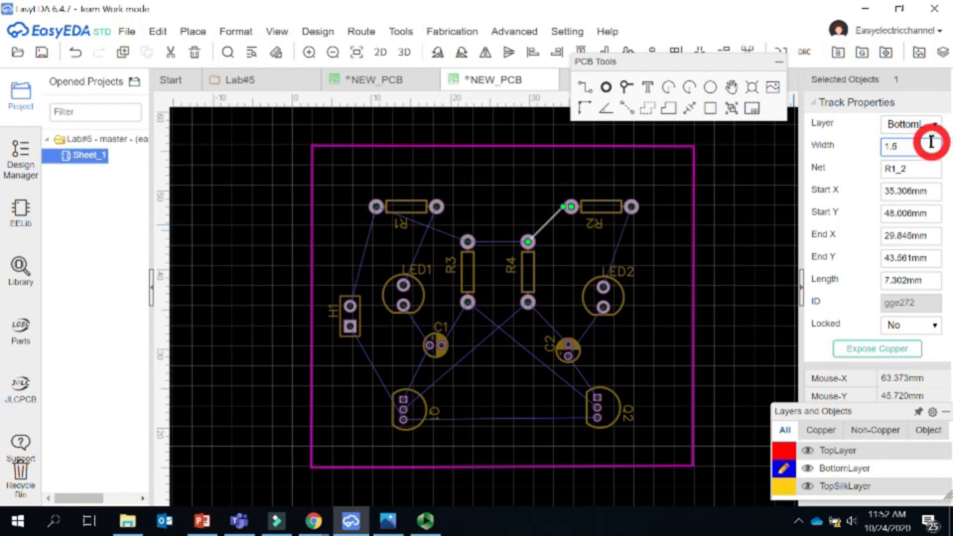
{"action": "left_click", "coordinate": [763, 185]}
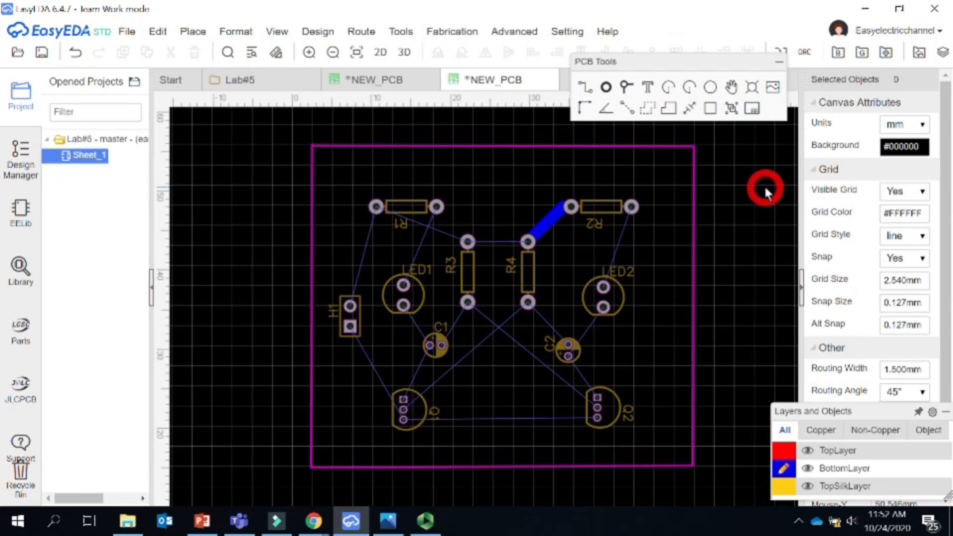
{"action": "left_click", "coordinate": [552, 217]}
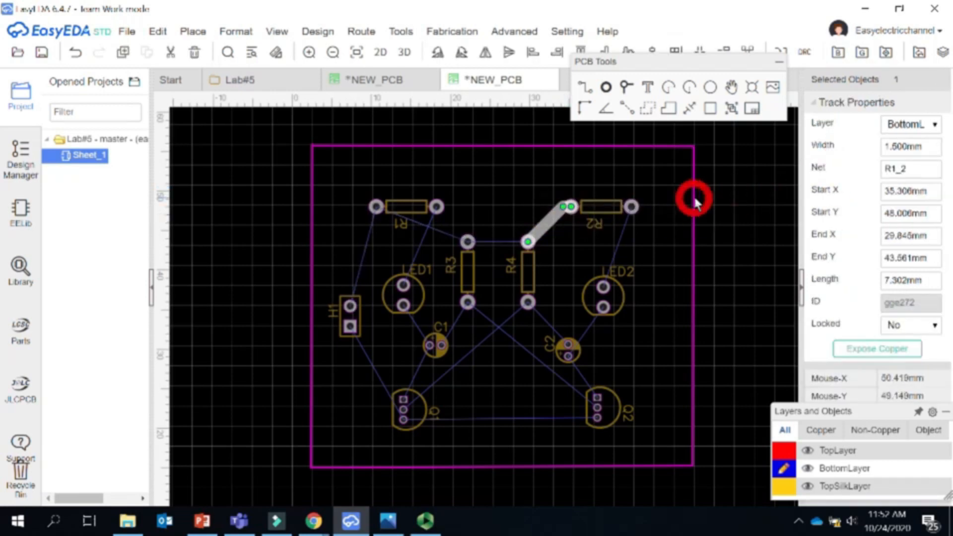
{"action": "left_click", "coordinate": [670, 224]}
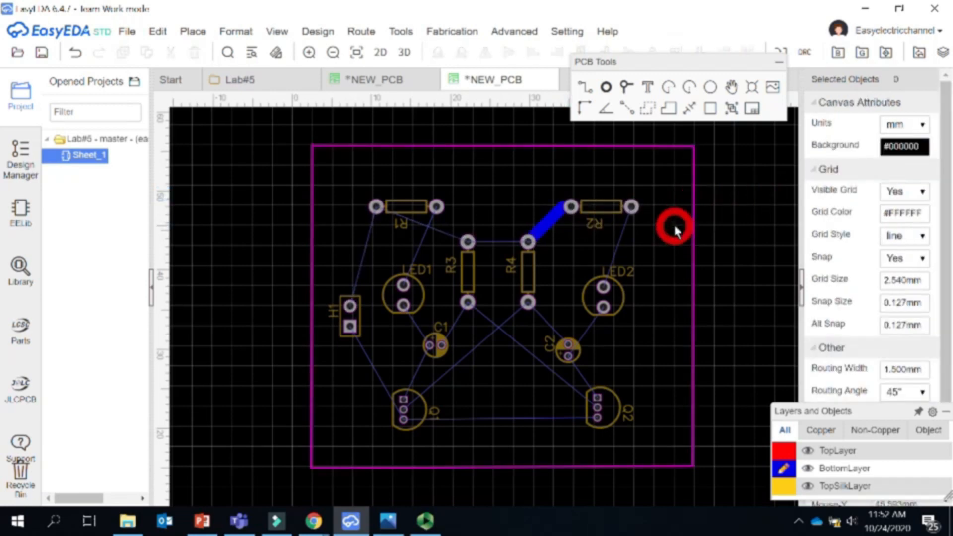
- Route bottom-layer tracks from R4's upper pad to R3's upper pad, and from there up and over R1 to its left pad
{"action": "left_click", "coordinate": [585, 88]}
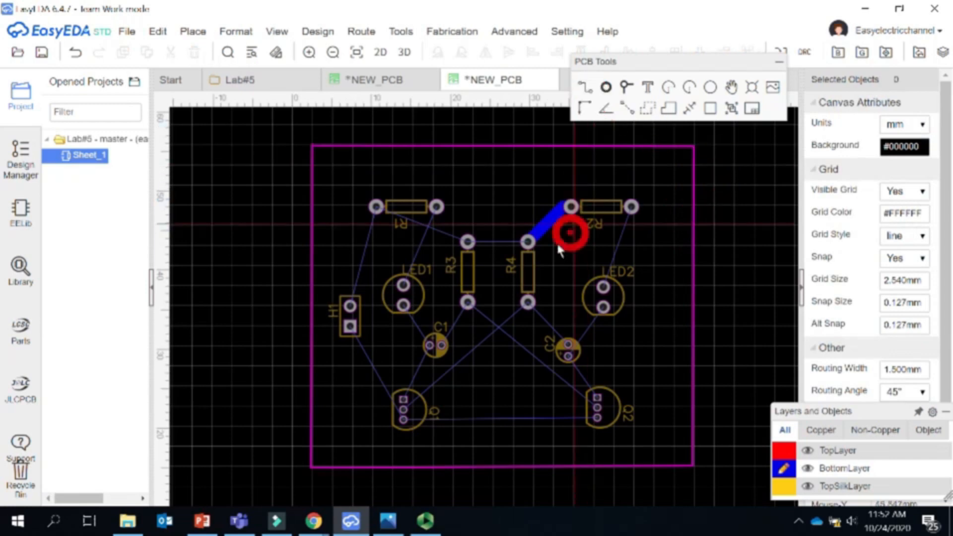
{"action": "left_click", "coordinate": [529, 242]}
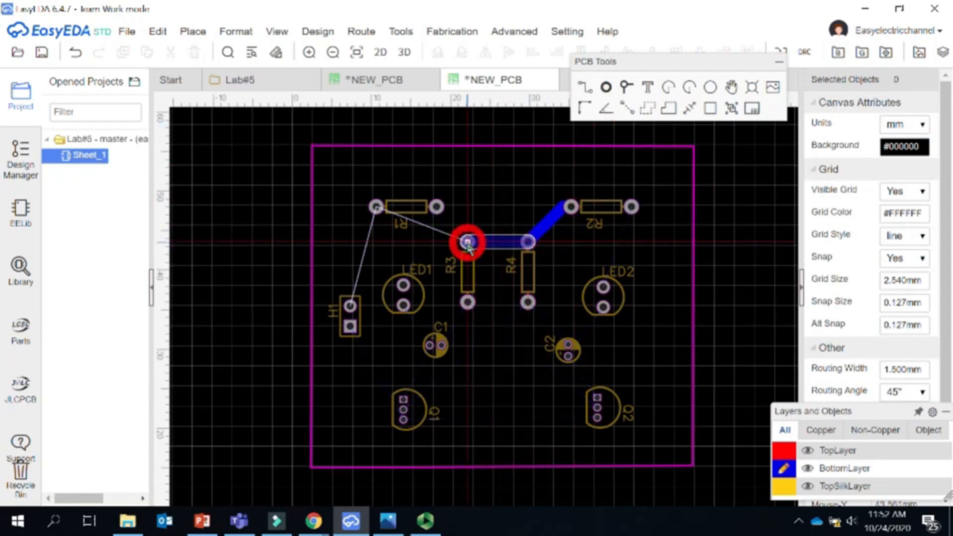
{"action": "left_click", "coordinate": [468, 243]}
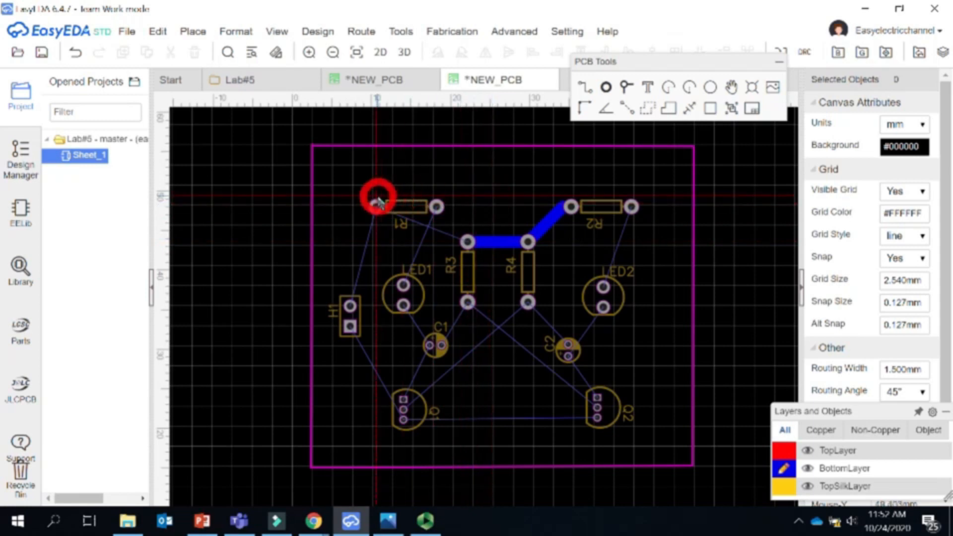
{"action": "left_click", "coordinate": [467, 243]}
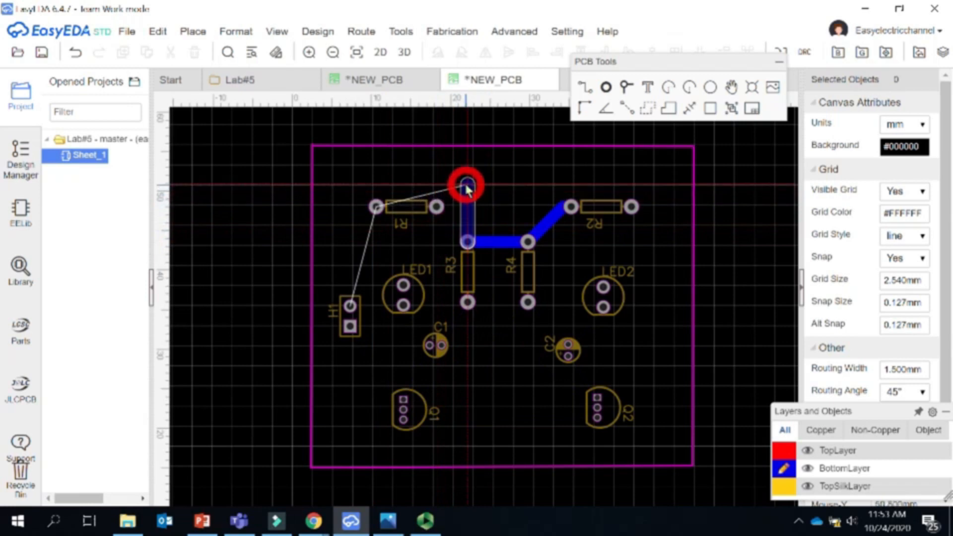
{"action": "left_click", "coordinate": [466, 184]}
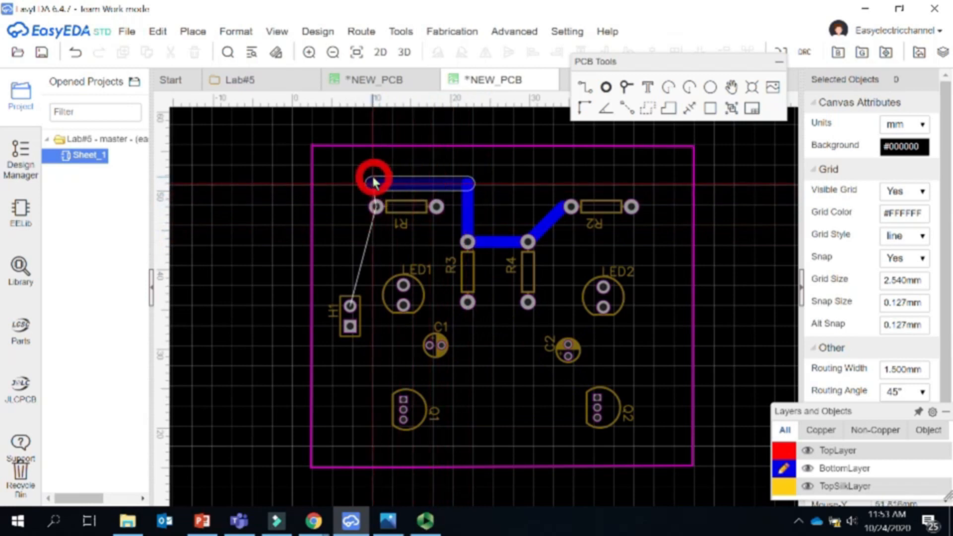
{"action": "left_click", "coordinate": [376, 207]}
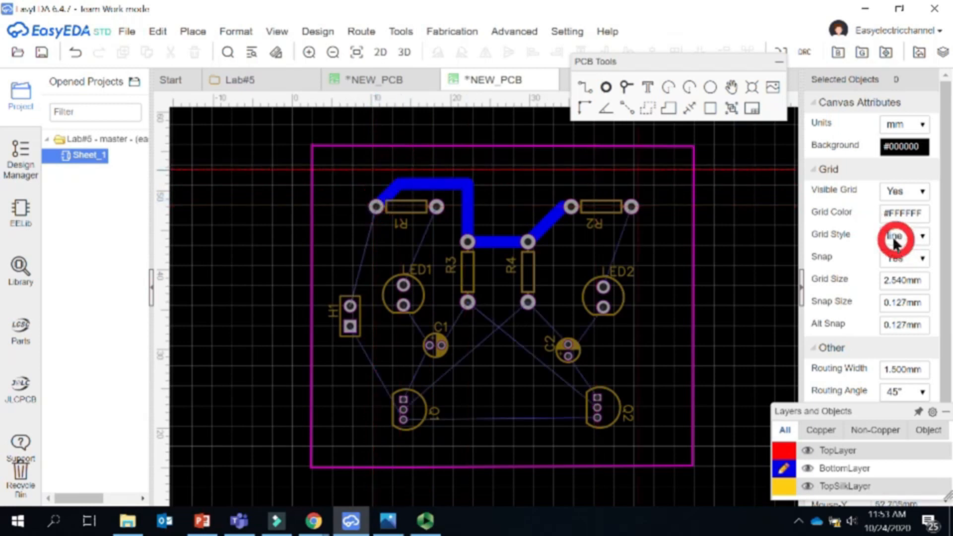
- Route tracks from R1's right pad to LED1's upper pad and from R1's left pad to H1's upper pad
{"action": "left_click", "coordinate": [435, 207]}
{"action": "left_click_drag", "start_coordinate": [435, 207], "coordinate": [405, 282]}
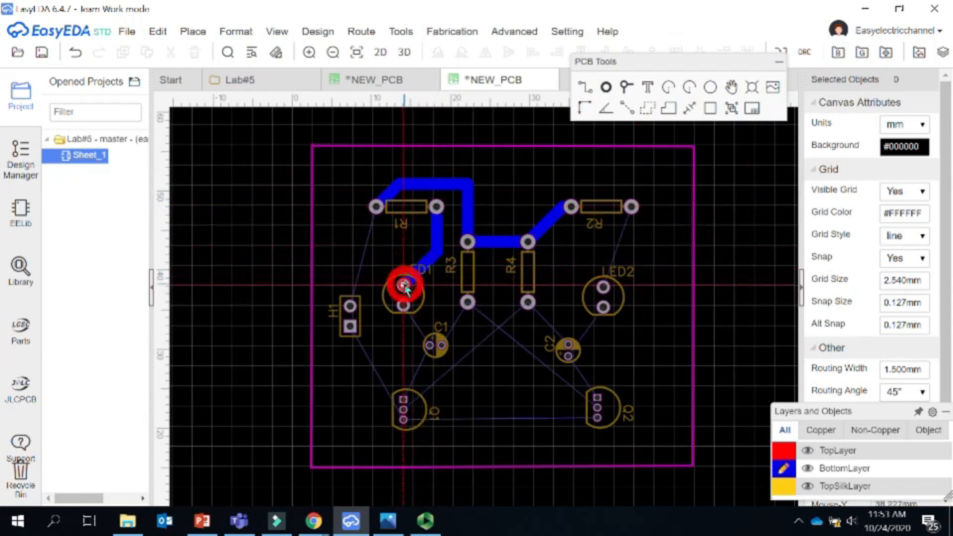
{"action": "left_click", "coordinate": [852, 208]}
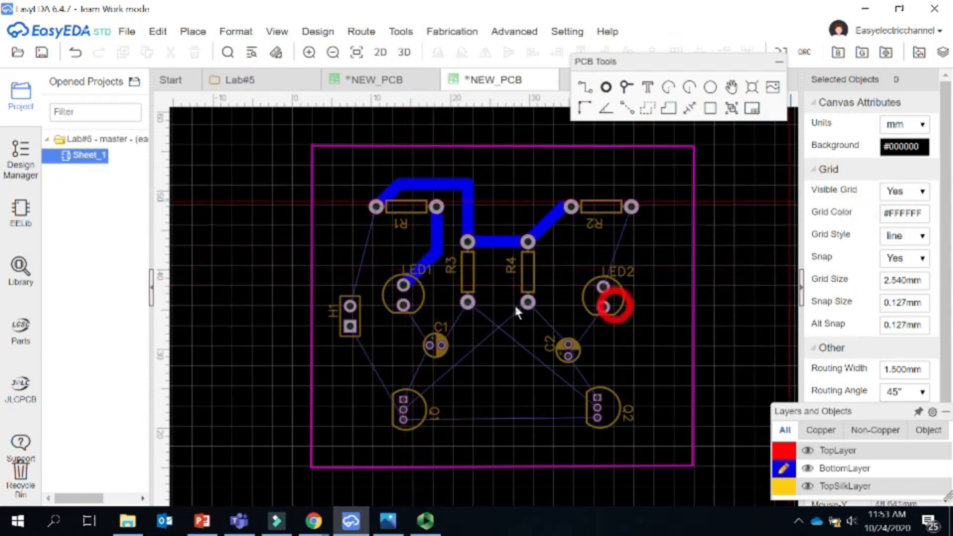
{"action": "left_click_drag", "start_coordinate": [378, 208], "coordinate": [351, 308]}
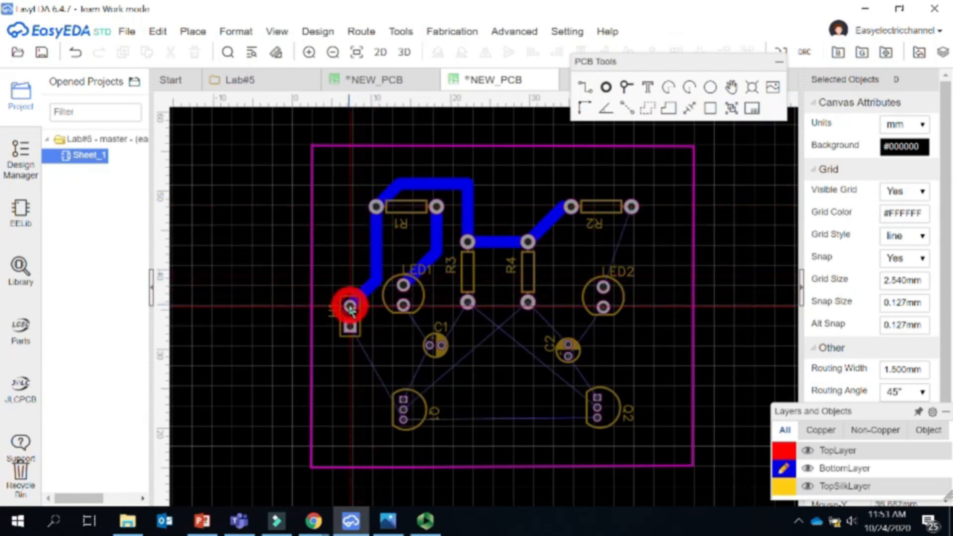
- Route tracks from R2's right pad to LED2's upper pad and from LED2's lower pad toward C2
{"action": "left_click_drag", "start_coordinate": [630, 222], "coordinate": [569, 353]}
{"action": "left_click", "coordinate": [568, 354]}
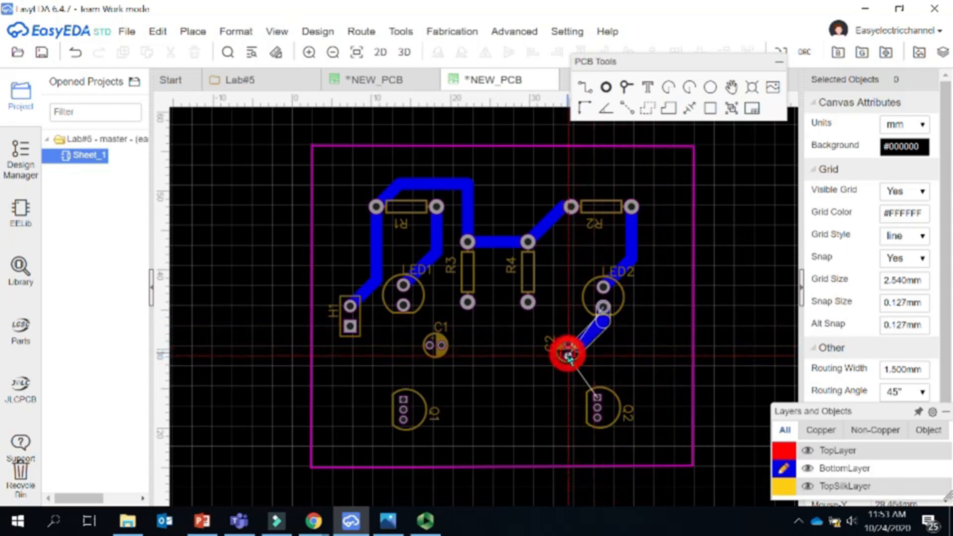
{"action": "right_click", "coordinate": [657, 306]}
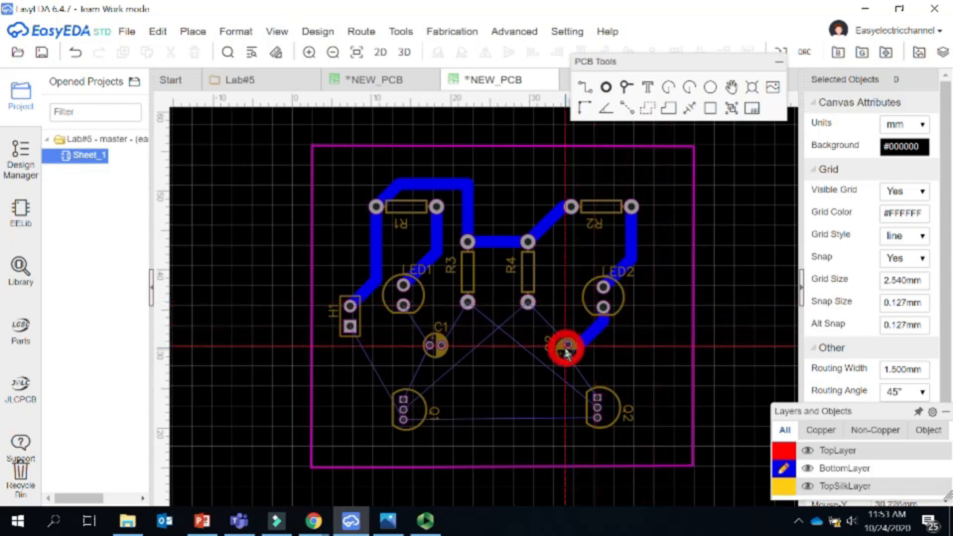
- Delete the track between LED2 and C2 and shift C2 closer to LED2, to about X 35.7 mm
{"action": "left_click", "coordinate": [603, 357]}
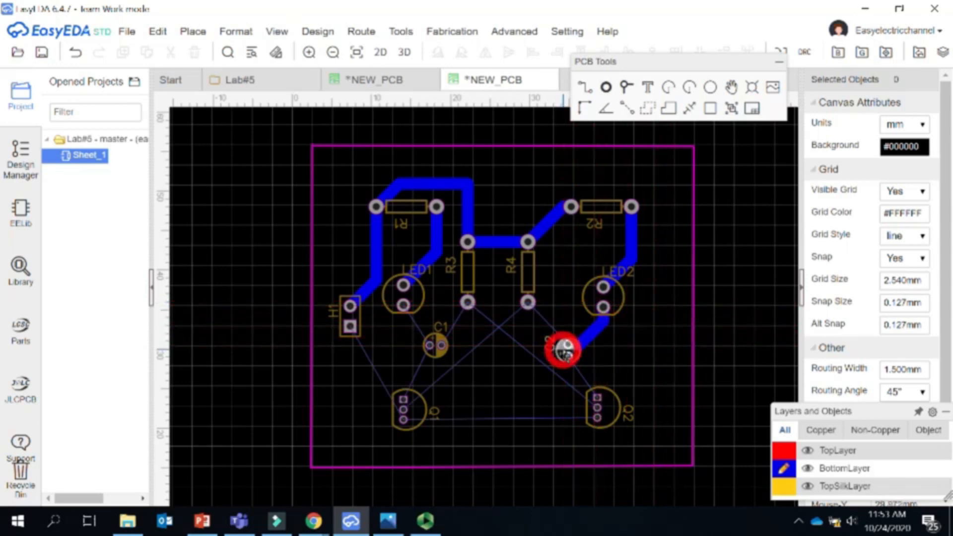
{"action": "left_click_drag", "start_coordinate": [564, 347], "coordinate": [558, 347]}
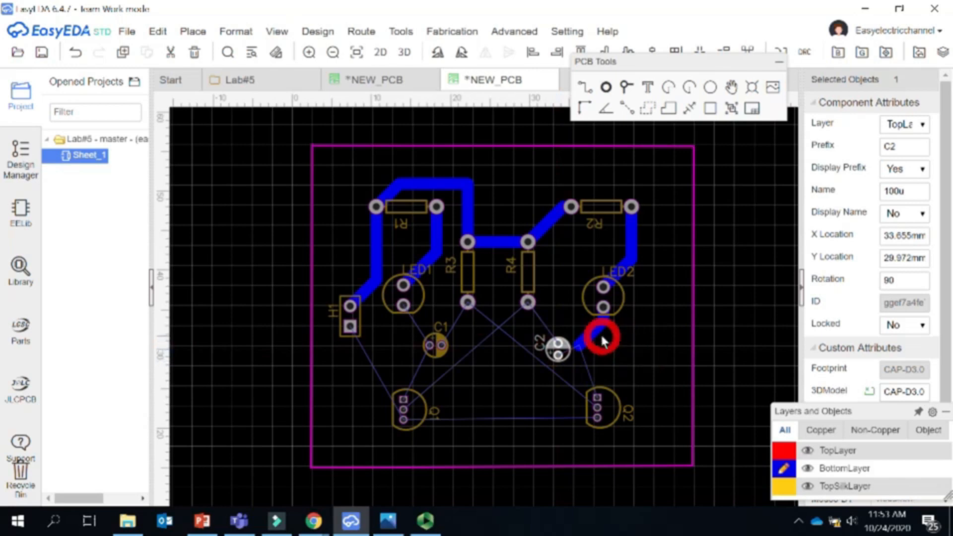
{"action": "left_click", "coordinate": [618, 342]}
{"action": "left_click", "coordinate": [593, 332]}
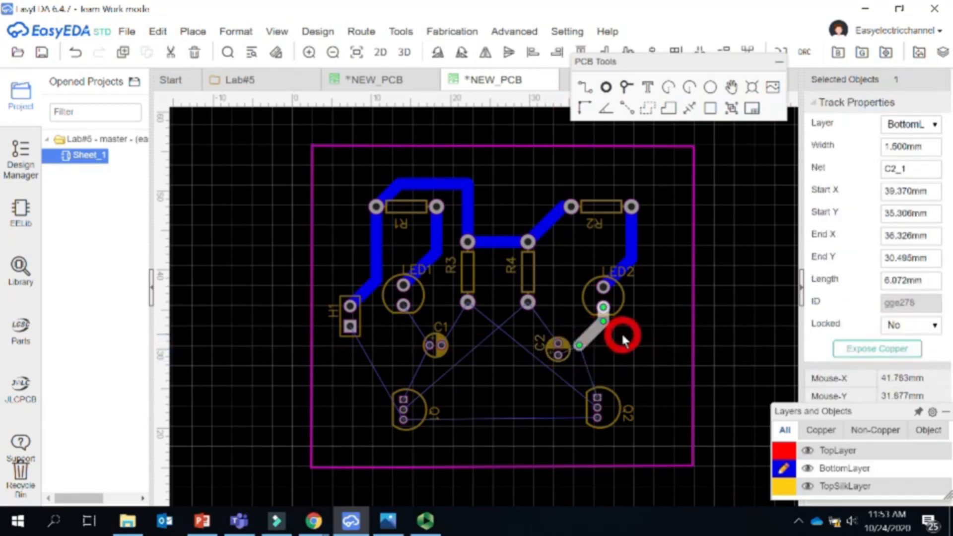
{"action": "key", "text": "Delete"}
{"action": "left_click_drag", "start_coordinate": [562, 347], "coordinate": [579, 347]}
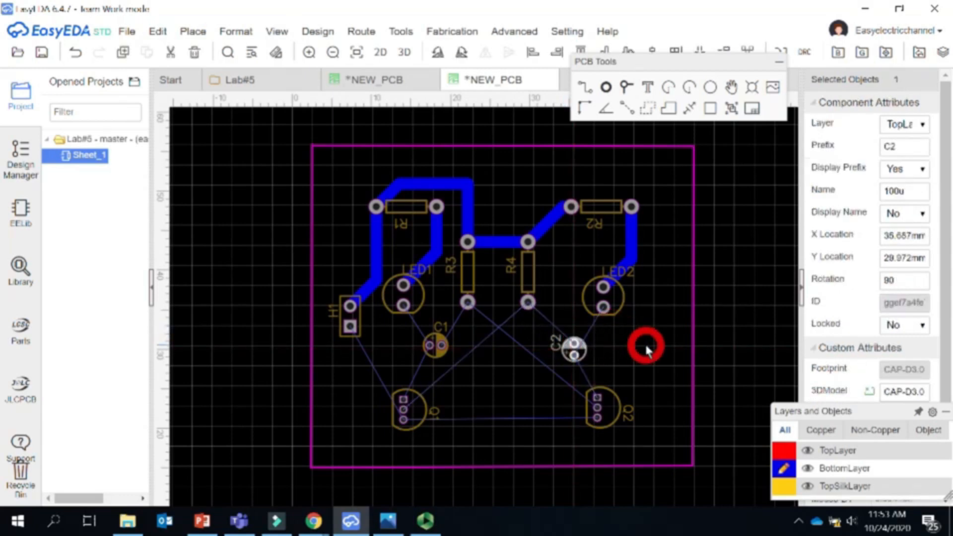
{"action": "left_click", "coordinate": [645, 342]}
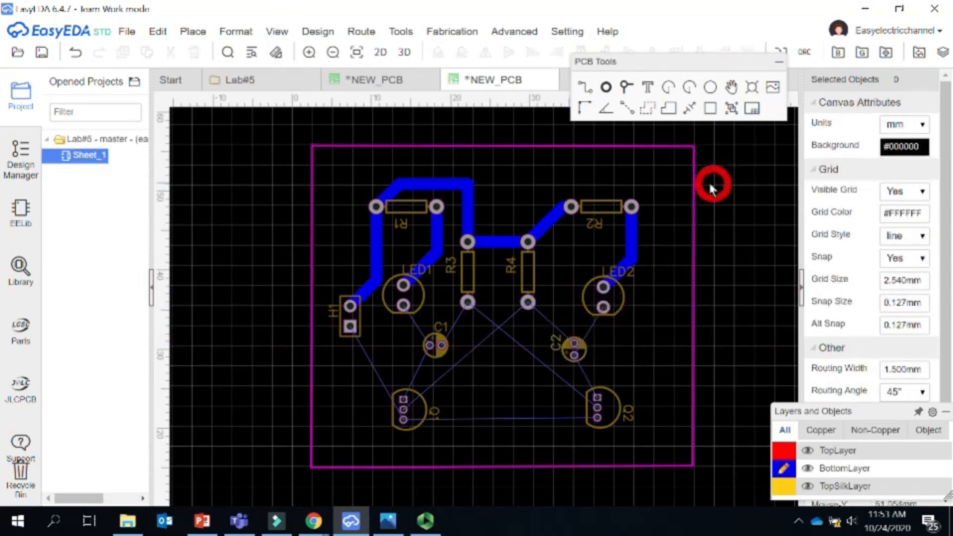
- Route a track from LED2's lower pad to C2's upper pad
{"action": "left_click", "coordinate": [585, 87]}
{"action": "left_click", "coordinate": [602, 311]}
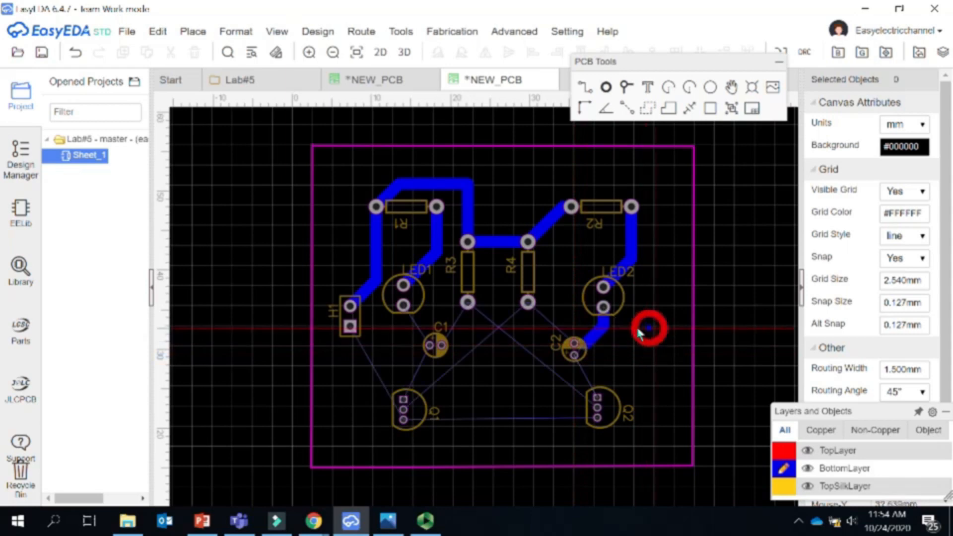
{"action": "left_click", "coordinate": [574, 344]}
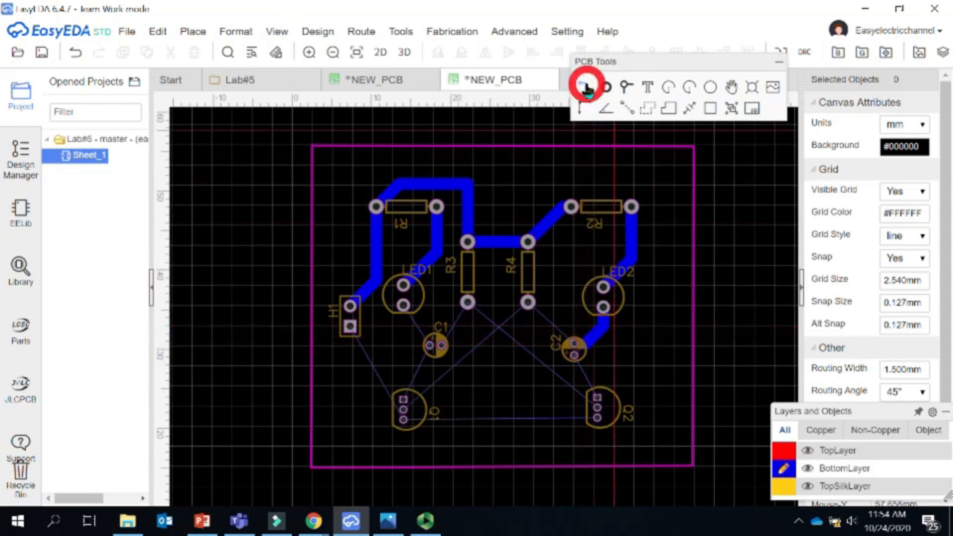
{"action": "left_click", "coordinate": [574, 343]}
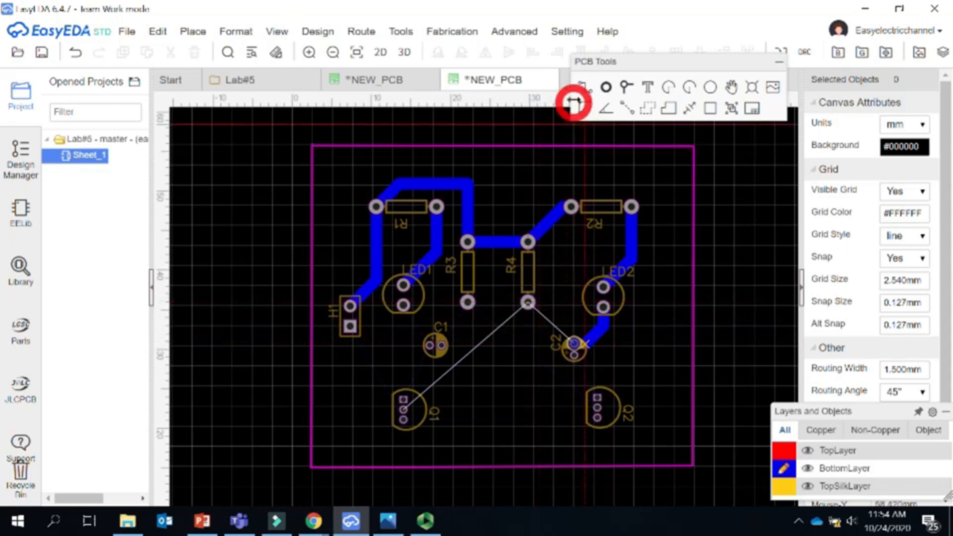
{"action": "left_click", "coordinate": [587, 87]}
{"action": "left_click", "coordinate": [527, 303]}
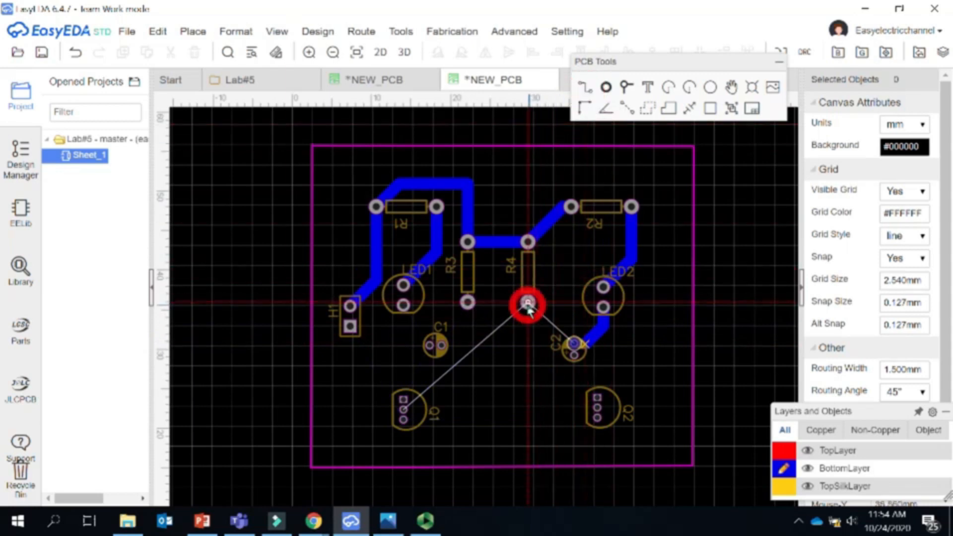
{"action": "left_click", "coordinate": [644, 216]}
{"action": "right_click", "coordinate": [765, 212]}
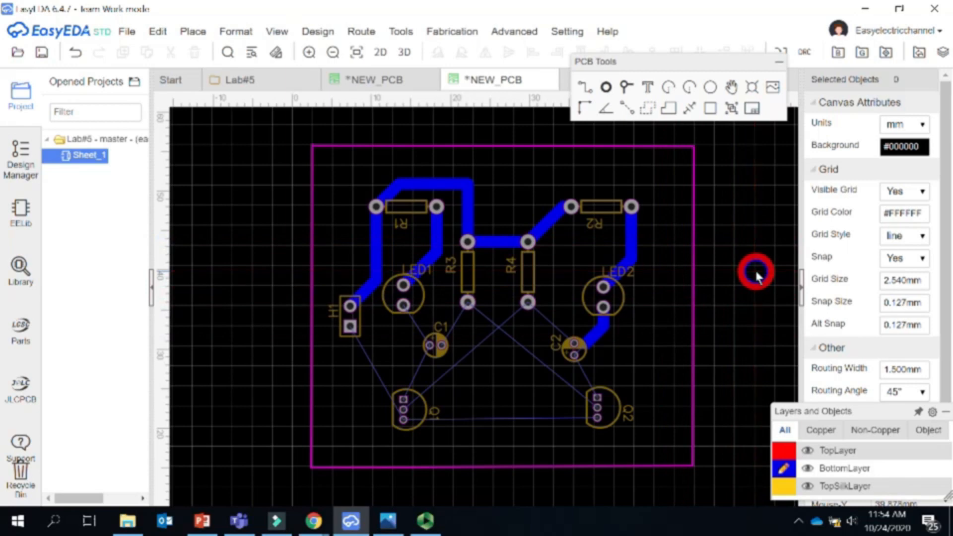
- Delete the track between LED2's lower pad and C2, and rotate C2 to 180 degrees
{"action": "left_click", "coordinate": [606, 339]}
{"action": "mouse_move", "coordinate": [607, 338]}
{"action": "left_mouse_down"}
{"action": "mouse_move", "coordinate": [623, 340]}
{"action": "mouse_move", "coordinate": [589, 344]}
{"action": "mouse_move", "coordinate": [609, 352]}
{"action": "mouse_move", "coordinate": [604, 331]}
{"action": "left_mouse_up"}
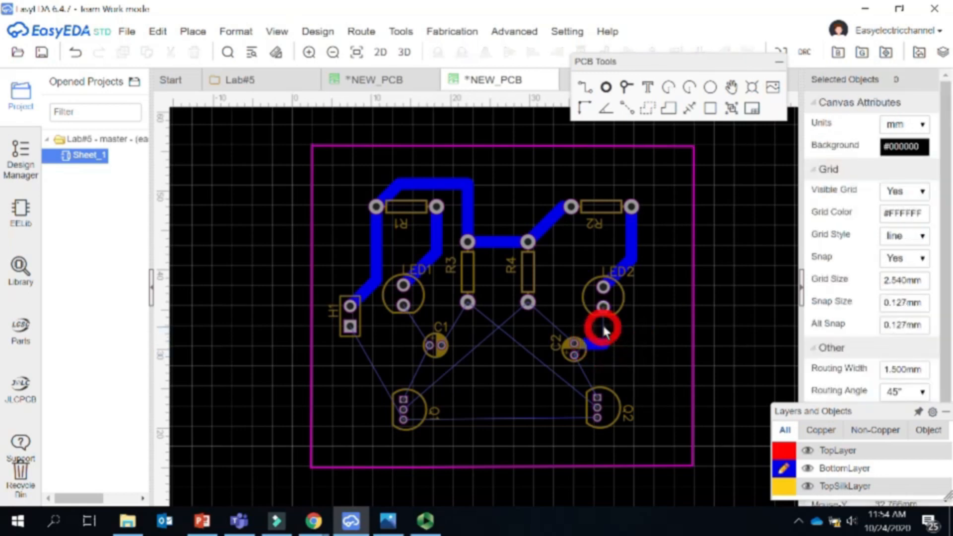
{"action": "left_click", "coordinate": [599, 345]}
{"action": "key", "text": "Delete"}
{"action": "left_click", "coordinate": [574, 347]}
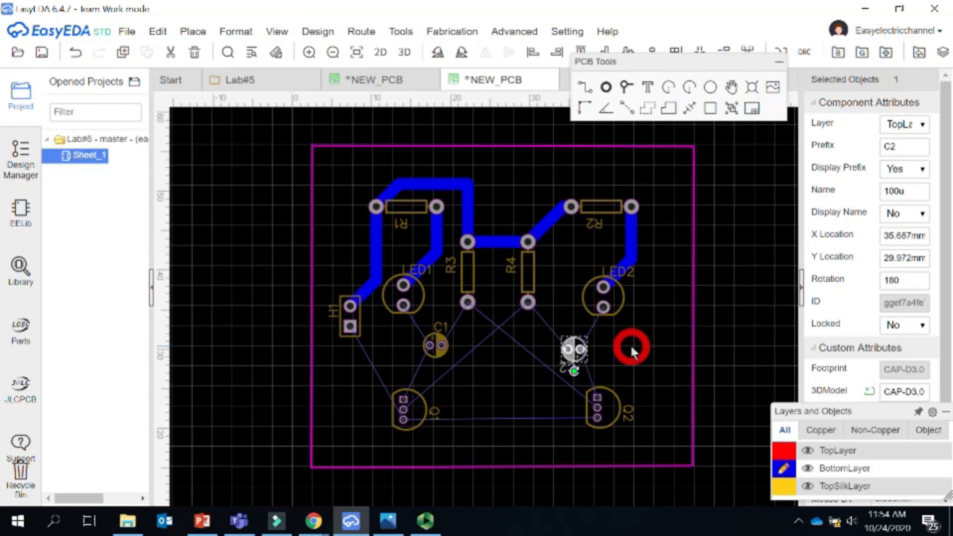
{"action": "left_click", "coordinate": [656, 344]}
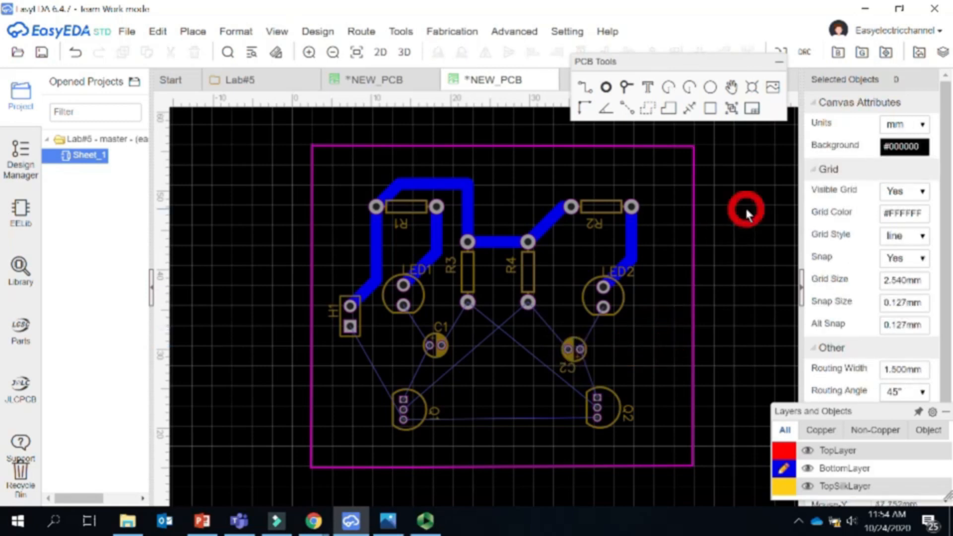
- Route a track from LED2's lower pad to C2's right pad
{"action": "left_click", "coordinate": [587, 89]}
{"action": "left_click", "coordinate": [603, 305]}
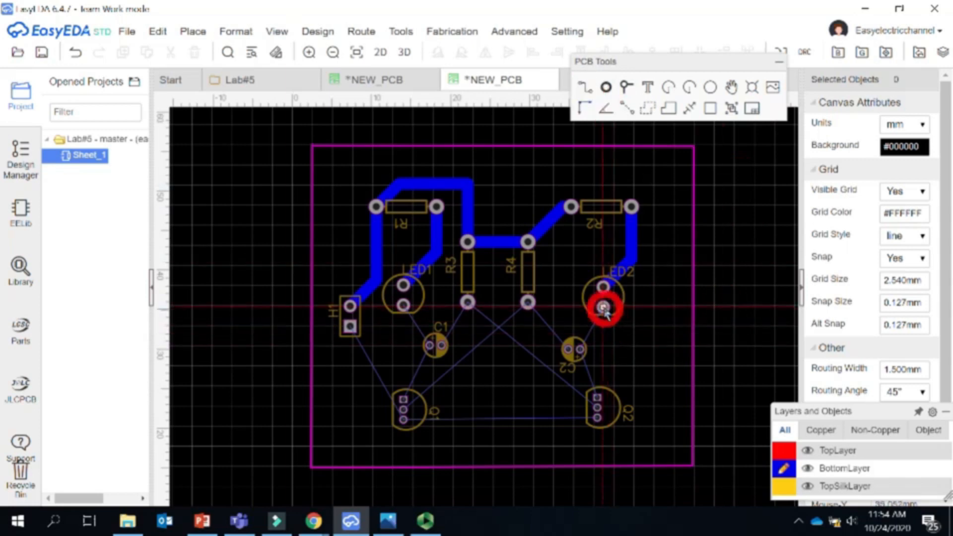
{"action": "left_click", "coordinate": [579, 349]}
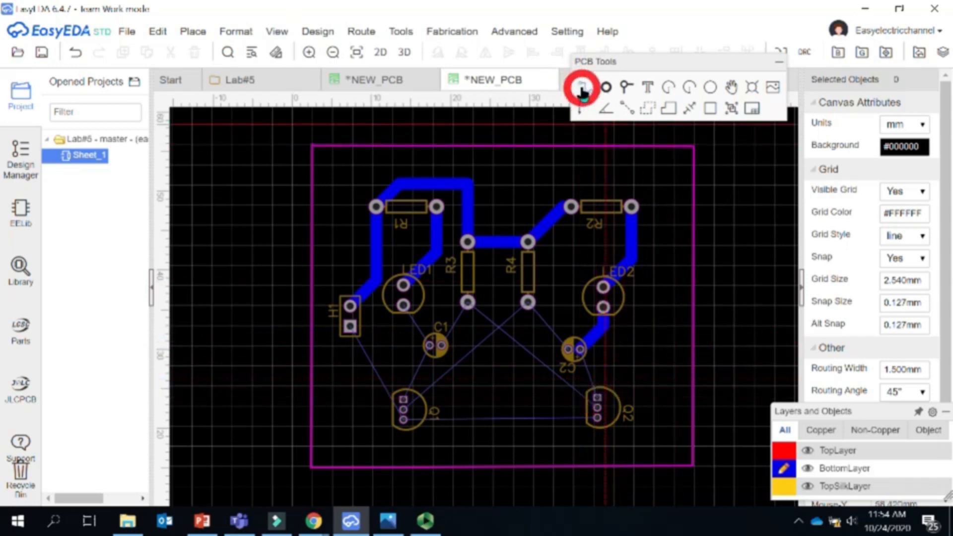
{"action": "left_click", "coordinate": [597, 398]}
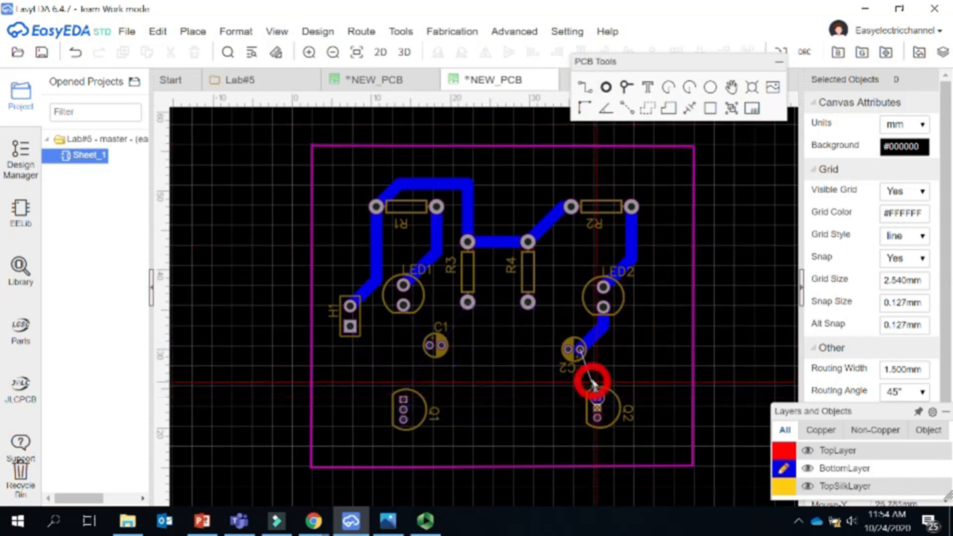
{"action": "left_click", "coordinate": [580, 349]}
{"action": "right_click", "coordinate": [668, 341]}
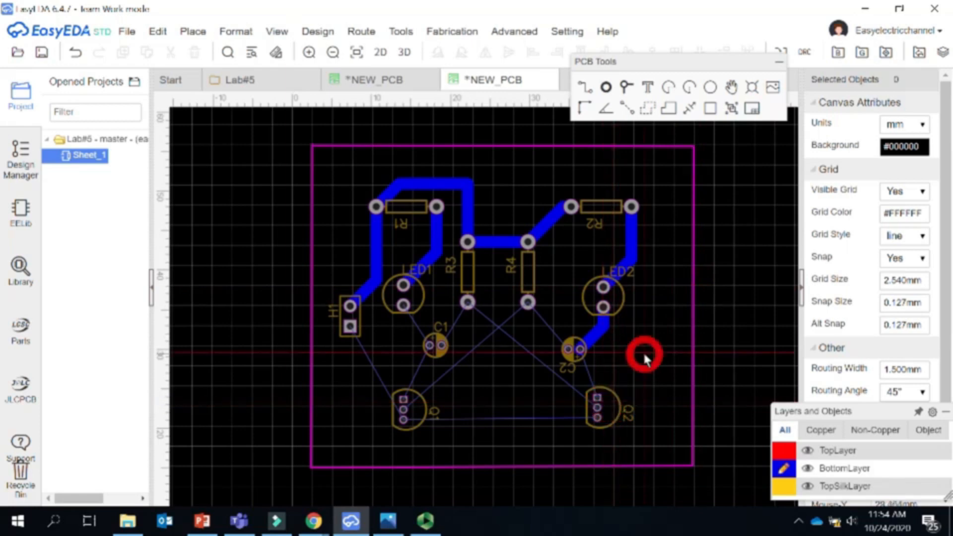
- Route a track from R4's lower pad to C2's left pad
{"action": "left_click", "coordinate": [584, 87]}
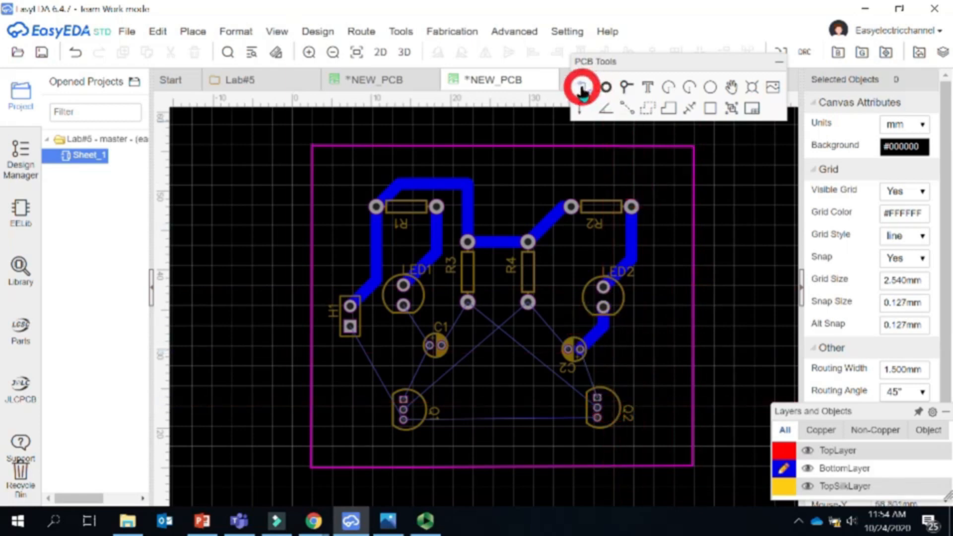
{"action": "left_click", "coordinate": [527, 303]}
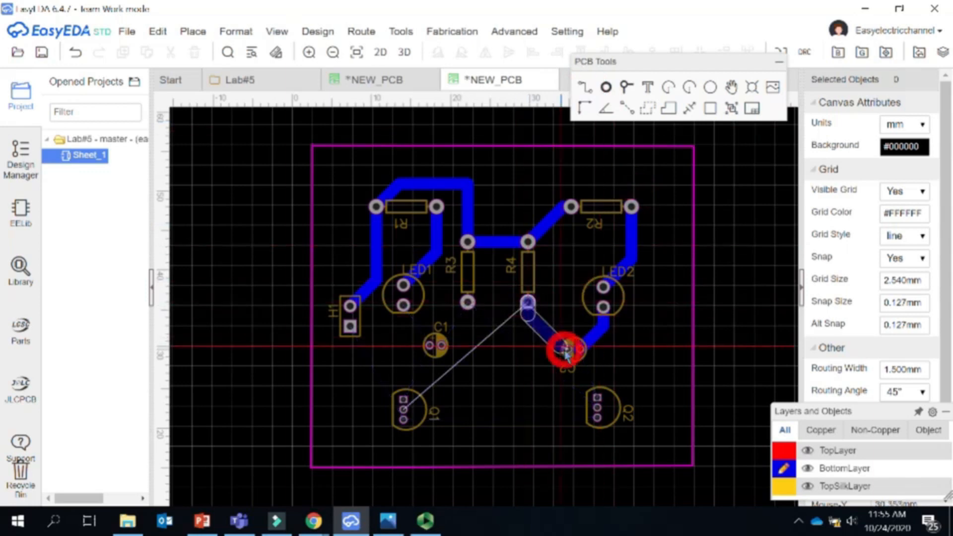
{"action": "left_click", "coordinate": [567, 347]}
{"action": "right_click", "coordinate": [574, 319]}
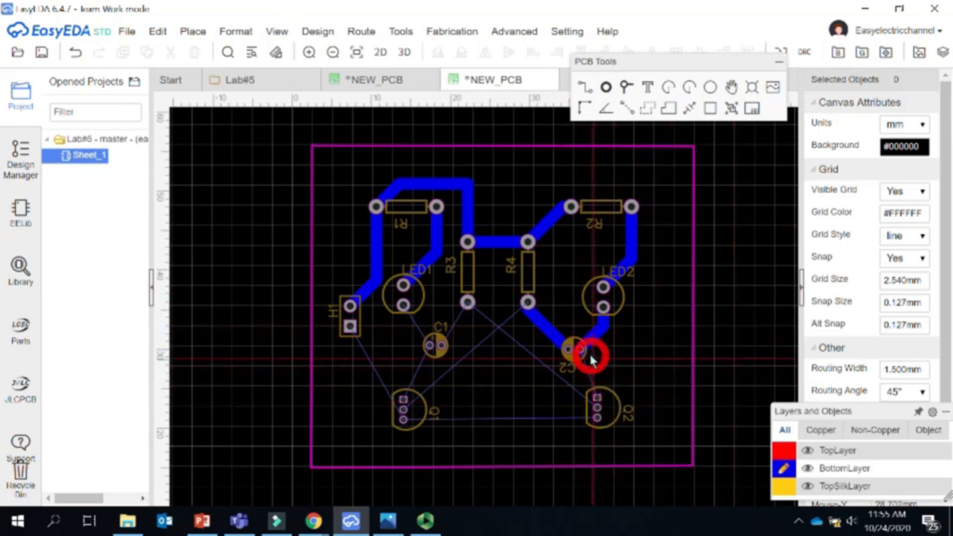
{"action": "left_click", "coordinate": [584, 90]}
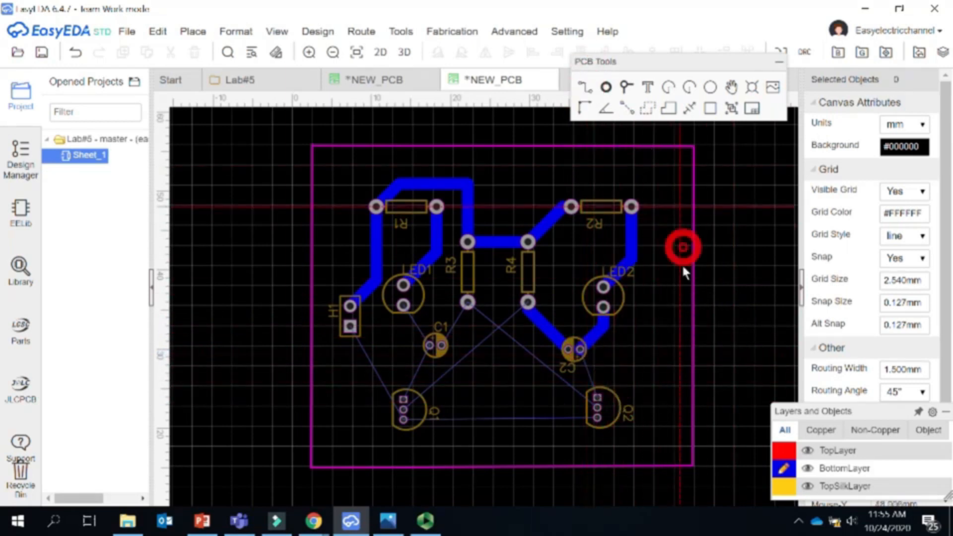
{"action": "left_click", "coordinate": [597, 398]}
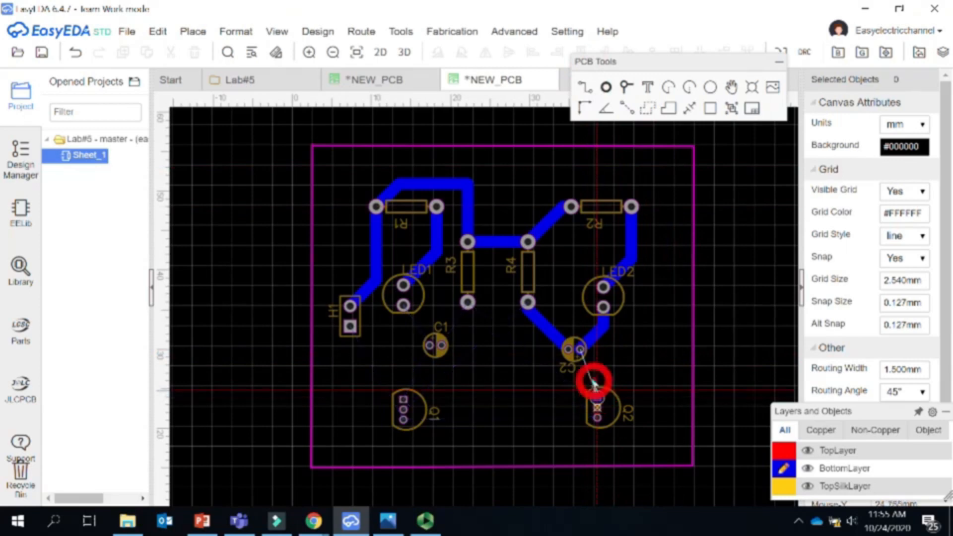
{"action": "right_click", "coordinate": [631, 350]}
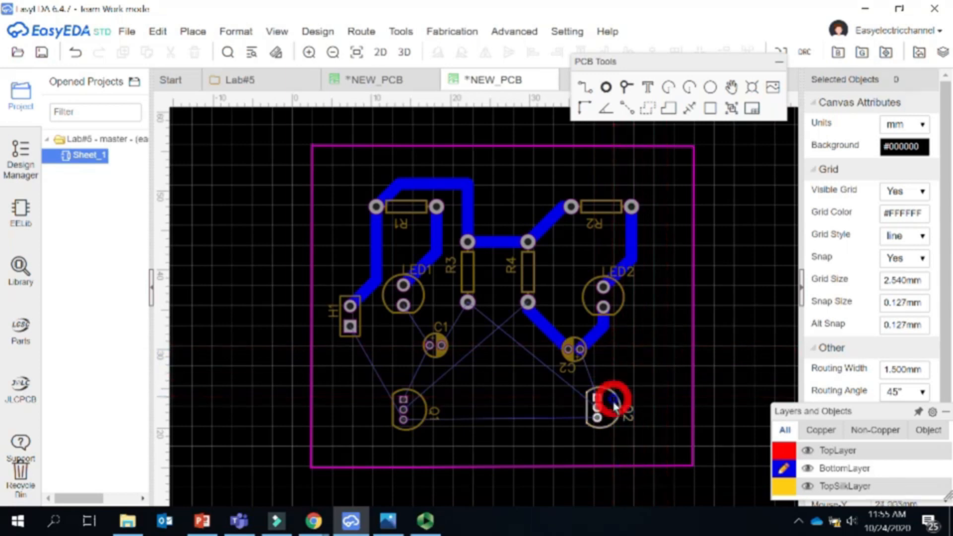
- Shift Q2 slightly right to about X 40.3 mm and rotate it in 90-degree turns until its pads form a horizontal row
{"action": "left_click_drag", "start_coordinate": [607, 399], "coordinate": [622, 406]}
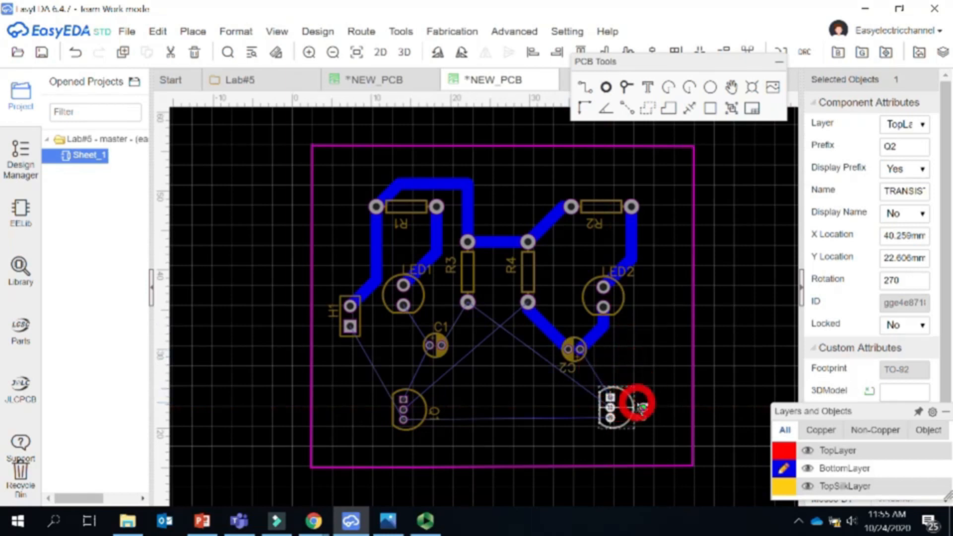
{"action": "key", "text": "space"}
{"action": "key", "text": "space"}
{"action": "key", "text": "space"}
{"action": "left_click", "coordinate": [657, 362]}
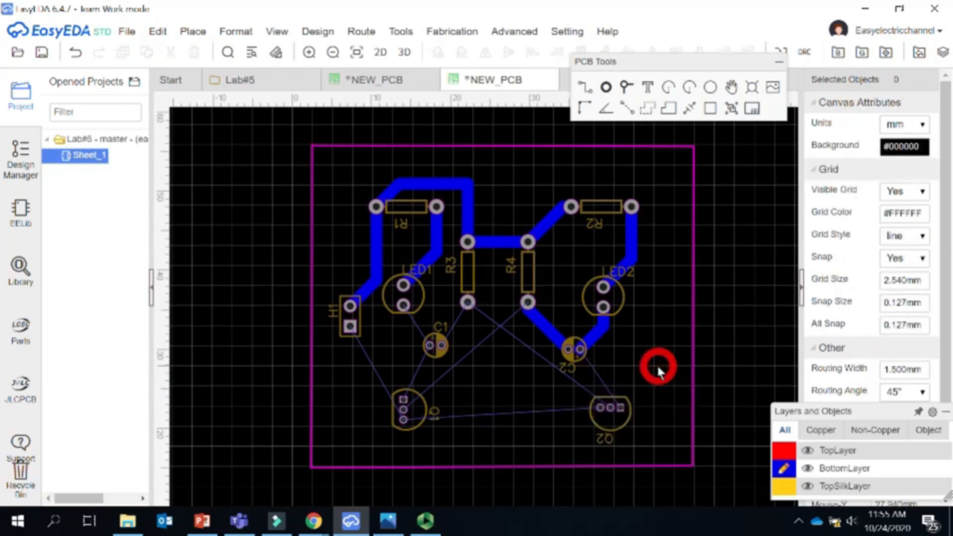
{"action": "left_click", "coordinate": [621, 409]}
{"action": "left_click", "coordinate": [622, 409]}
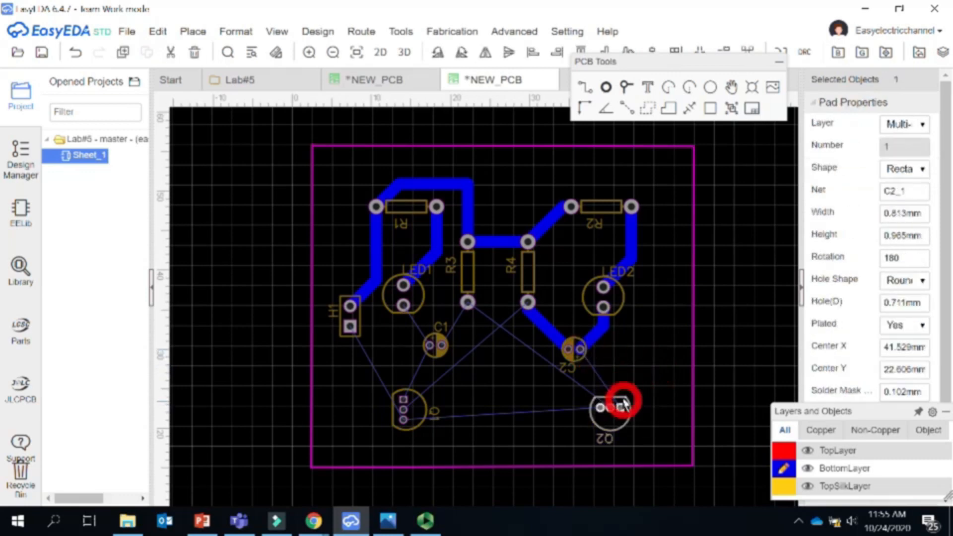
{"action": "right_click", "coordinate": [634, 177]}
{"action": "left_click", "coordinate": [587, 88]}
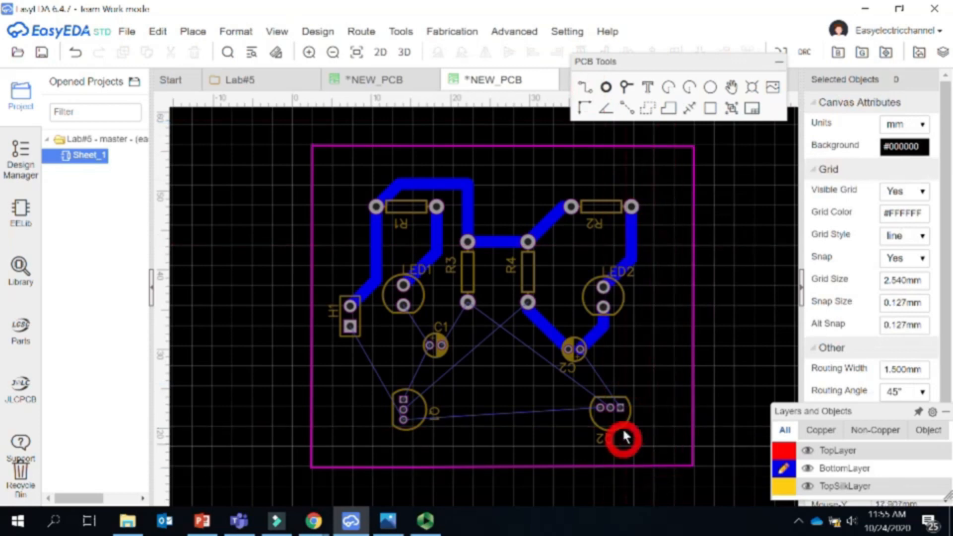
{"action": "left_click", "coordinate": [620, 407]}
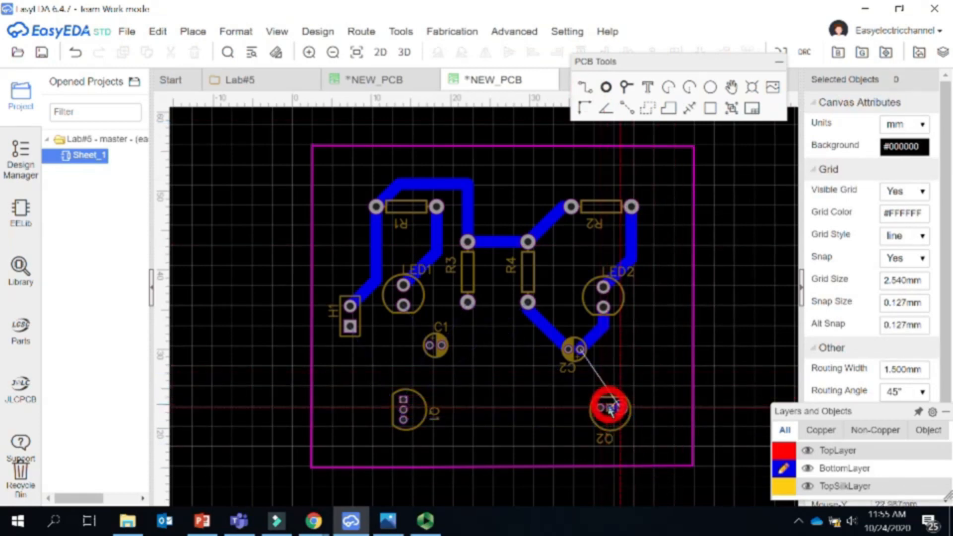
{"action": "key", "text": "Escape"}
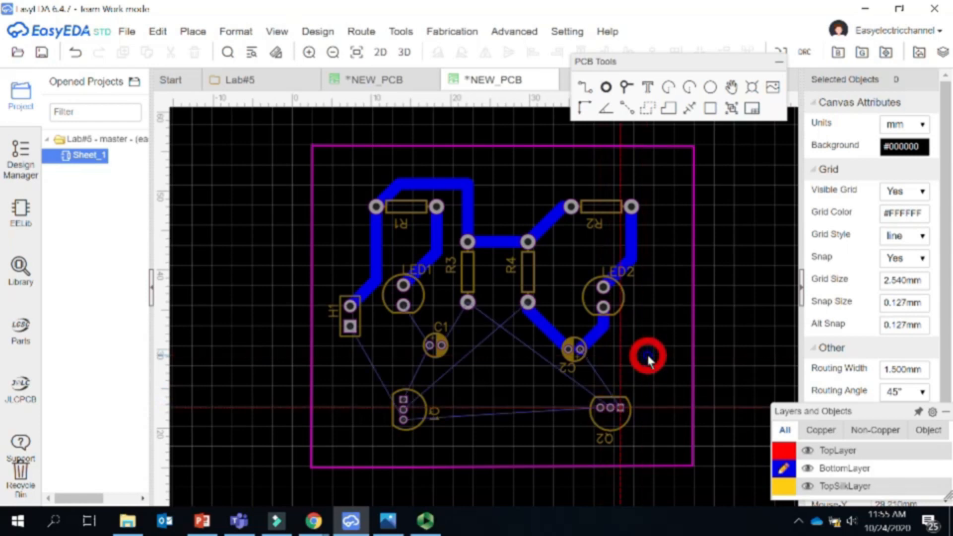
{"action": "left_click", "coordinate": [611, 408]}
{"action": "key", "text": "Escape"}
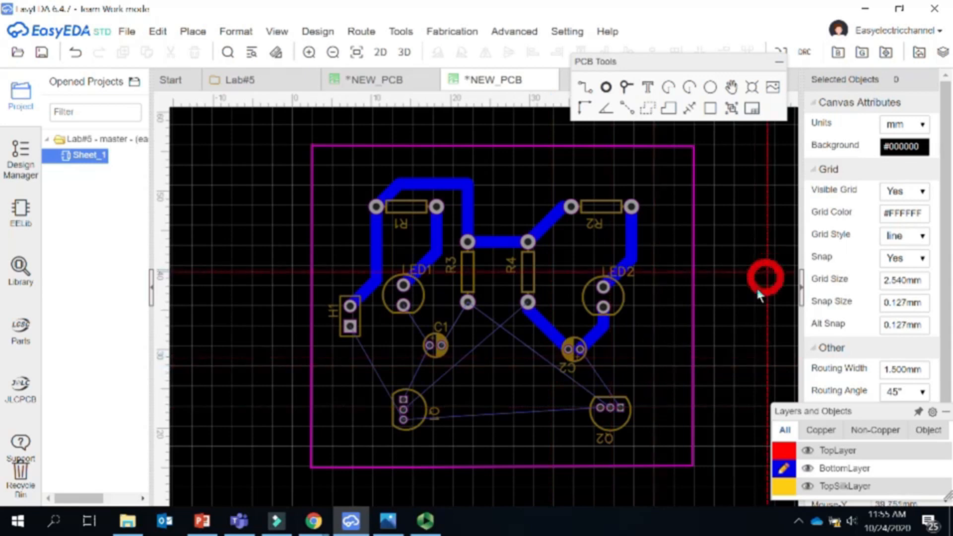
{"action": "left_click", "coordinate": [601, 329]}
{"action": "key", "text": "Escape"}
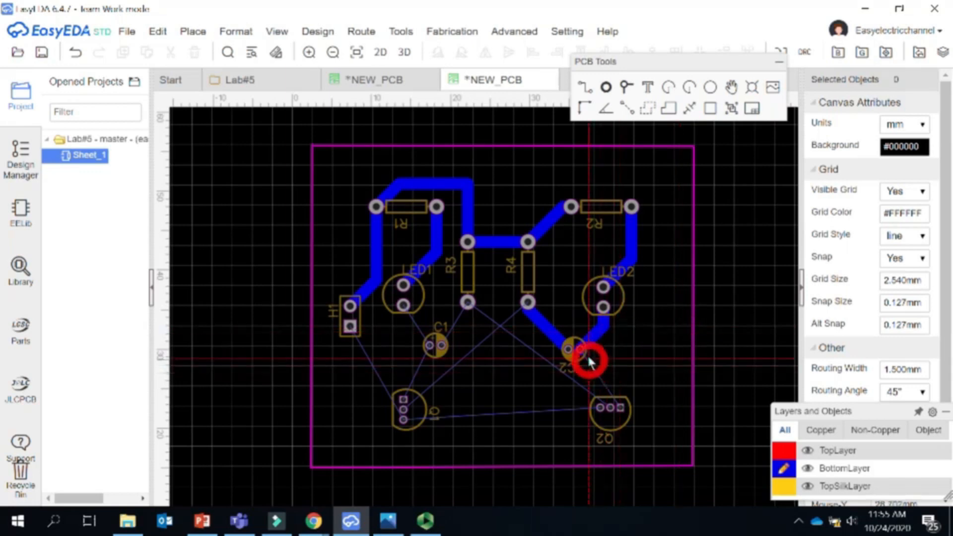
{"action": "left_click", "coordinate": [596, 339]}
{"action": "left_click", "coordinate": [622, 414]}
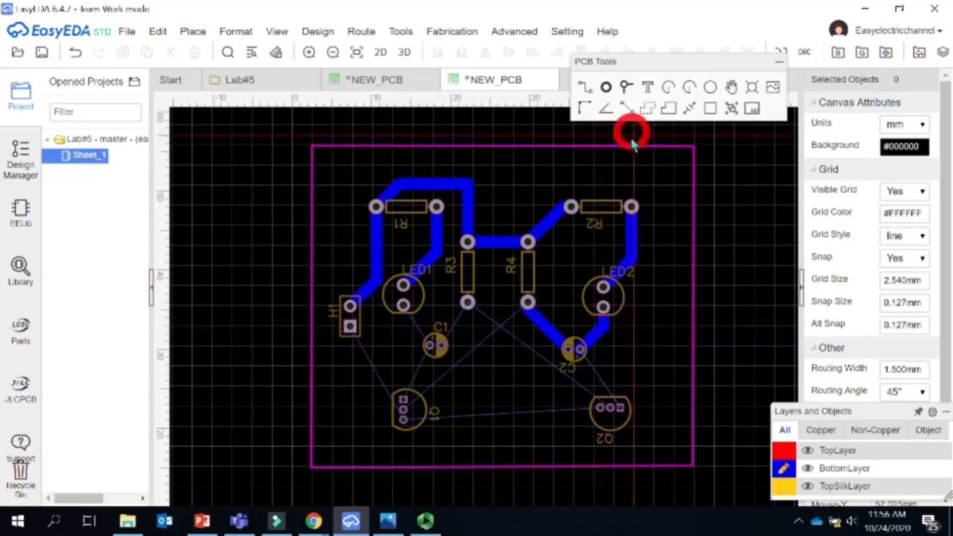
{"action": "left_click", "coordinate": [604, 85]}
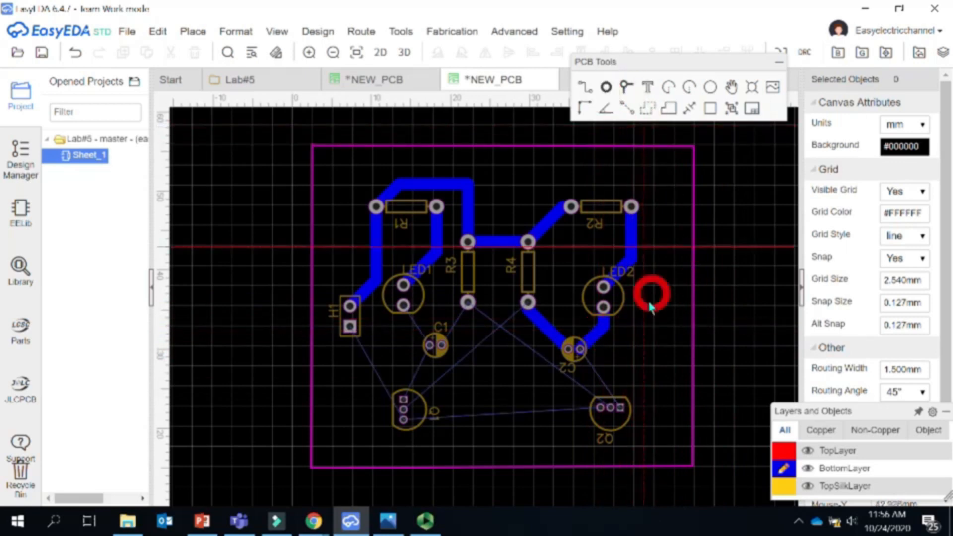
{"action": "key", "text": "Escape"}
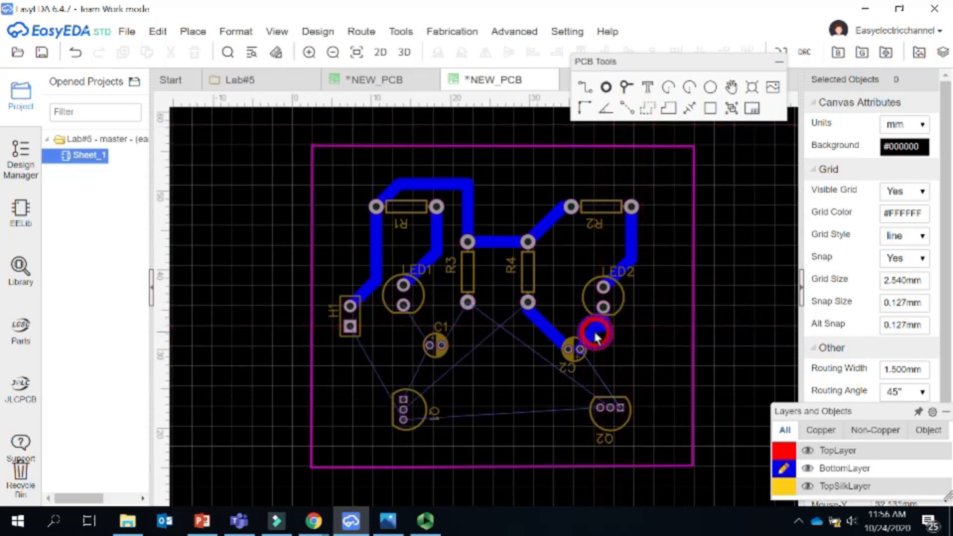
- Set the width of the track between LED2 and C2 to 1.1 mm
{"action": "left_click", "coordinate": [595, 337]}
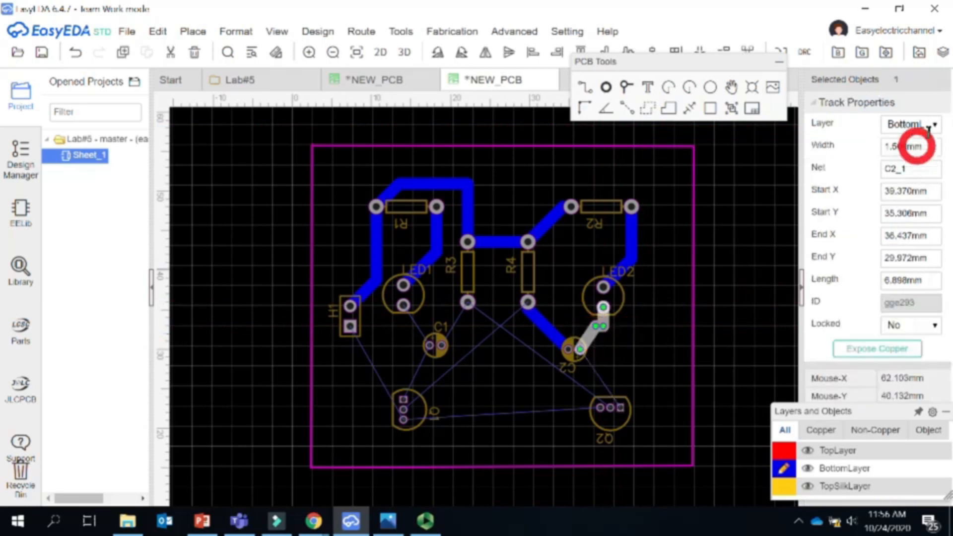
{"action": "left_click", "coordinate": [922, 146]}
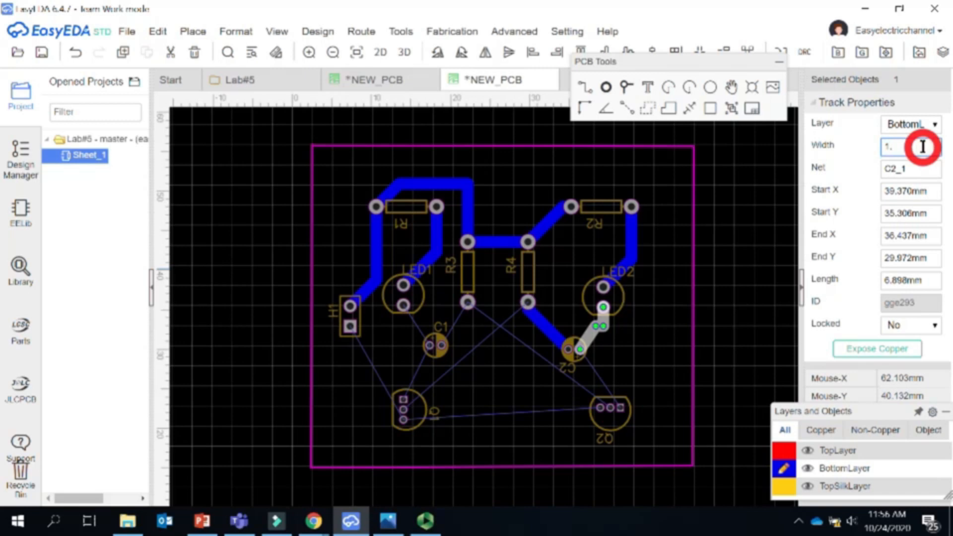
{"action": "left_click", "coordinate": [750, 210]}
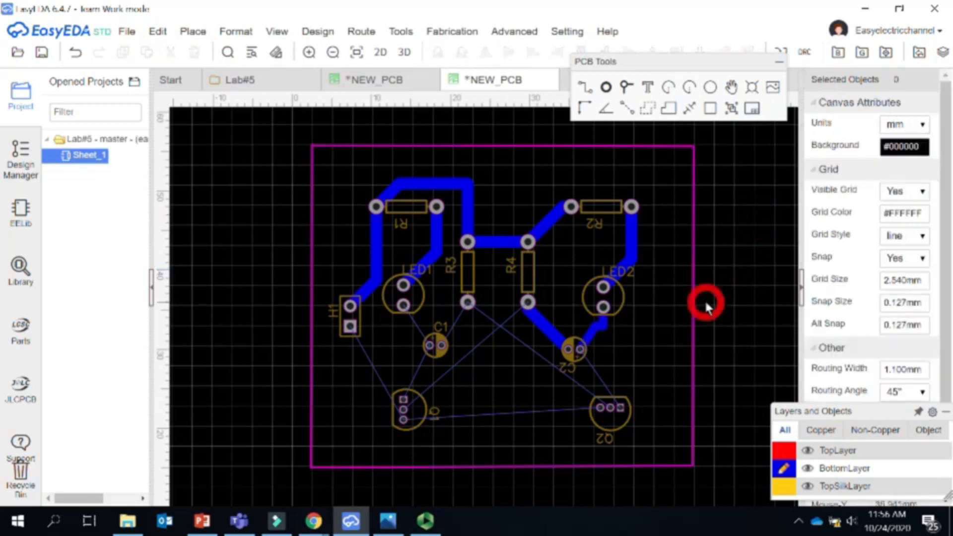
- Route 1.1 mm tracks from Q2's right pad to C2's right pad and from LED1's lower pad to C1's left pad
{"action": "left_click", "coordinate": [603, 87]}
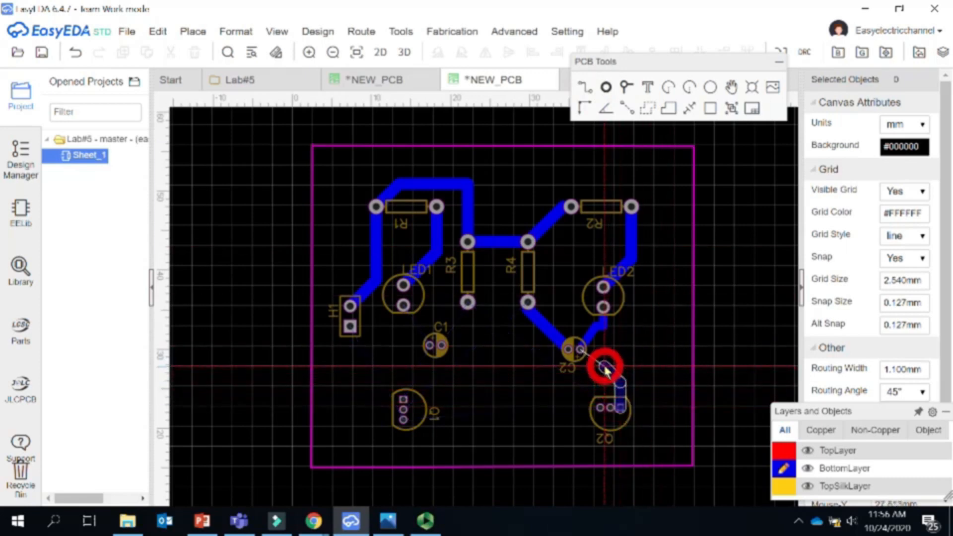
{"action": "left_click", "coordinate": [581, 349]}
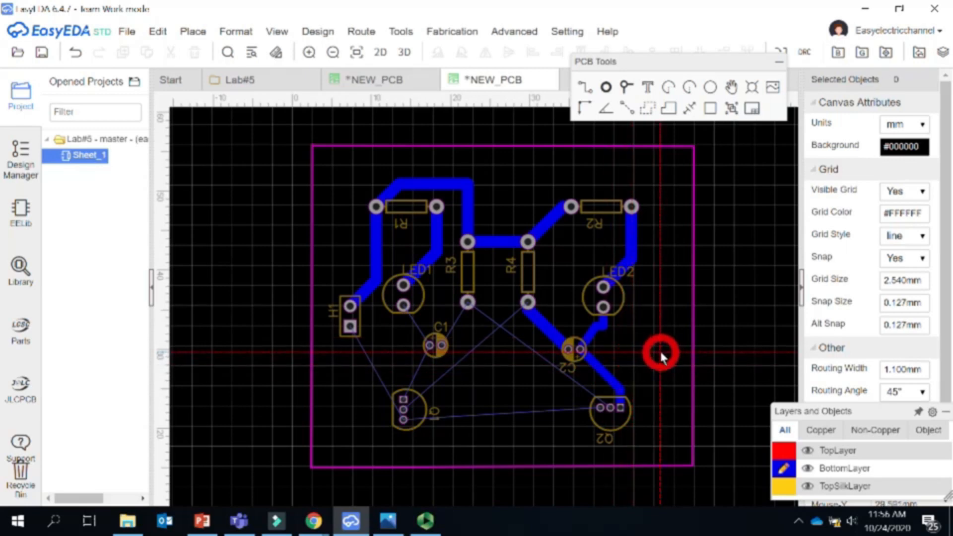
{"action": "left_click", "coordinate": [403, 305]}
{"action": "left_click", "coordinate": [429, 345]}
- Route a track from H1's square pad down and around to Q1's lowest pad
{"action": "left_click", "coordinate": [351, 328]}
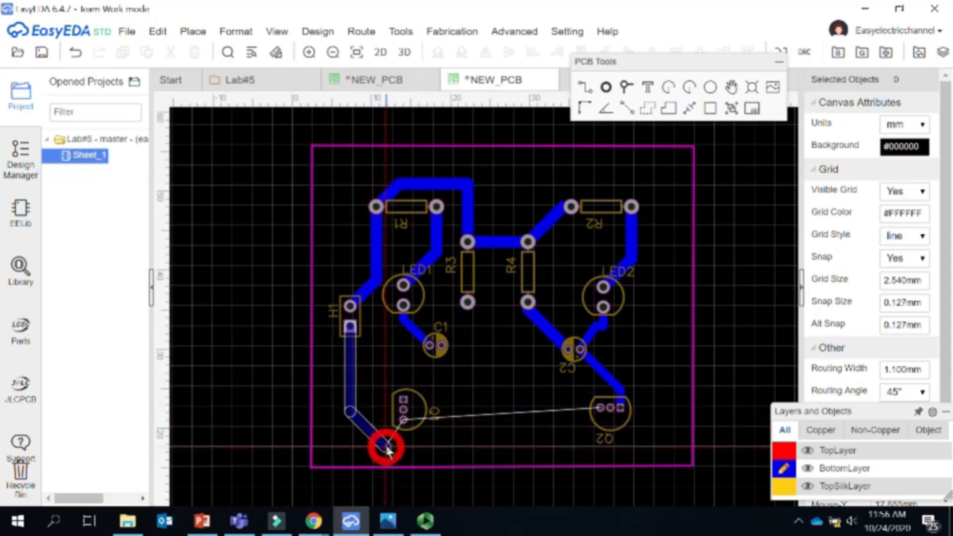
{"action": "left_click", "coordinate": [387, 438]}
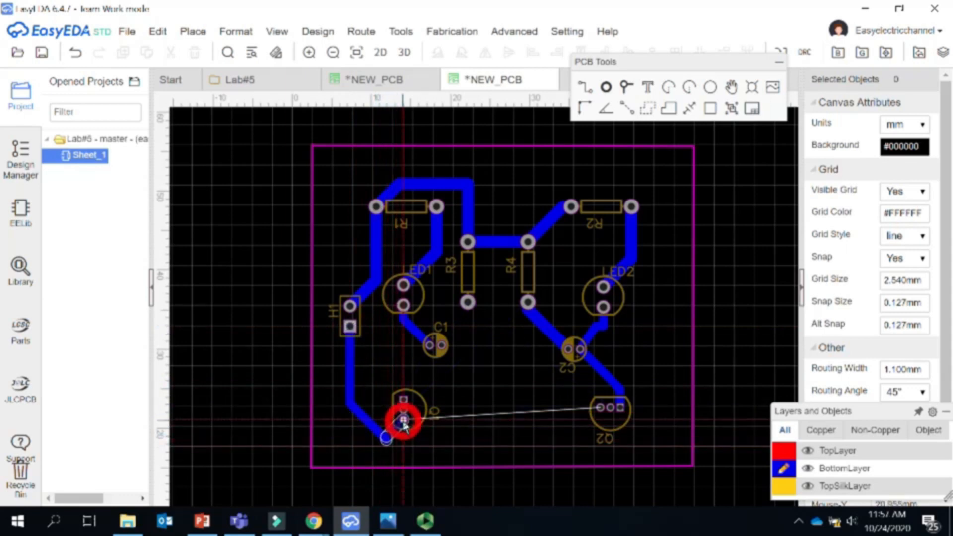
{"action": "left_click", "coordinate": [403, 421]}
- Route a track from C1's left pad, bending out to the left, to Q1's top pad
{"action": "left_click", "coordinate": [430, 346]}
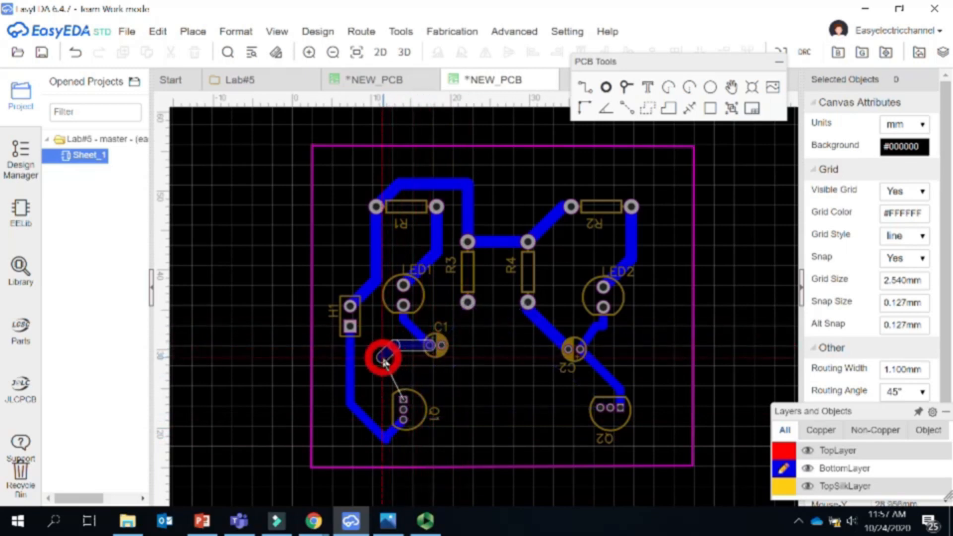
{"action": "left_click", "coordinate": [383, 358]}
{"action": "left_click", "coordinate": [404, 400]}
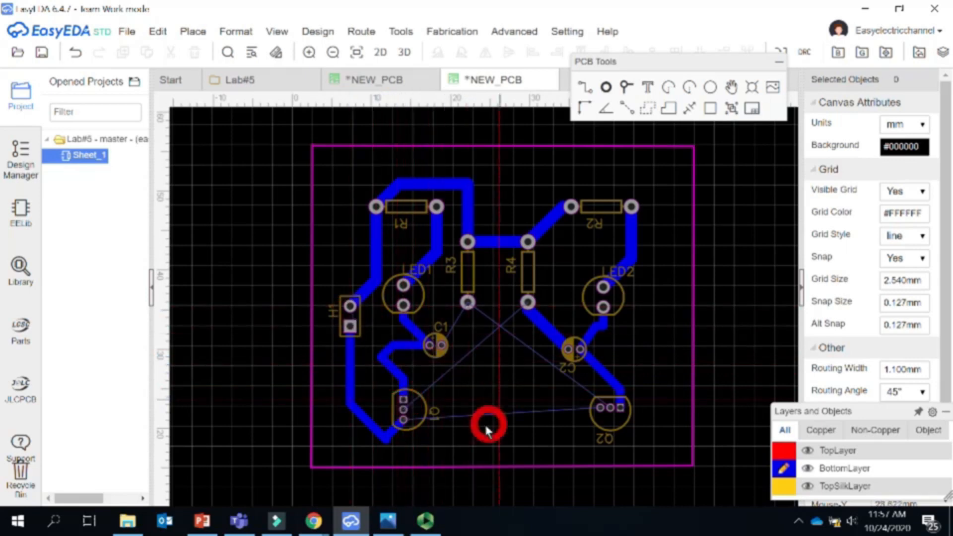
- Route tracks from Q1's lowest pad to Q2's left pad and from R3's lower pad to C1's right pad
{"action": "left_click", "coordinate": [404, 420]}
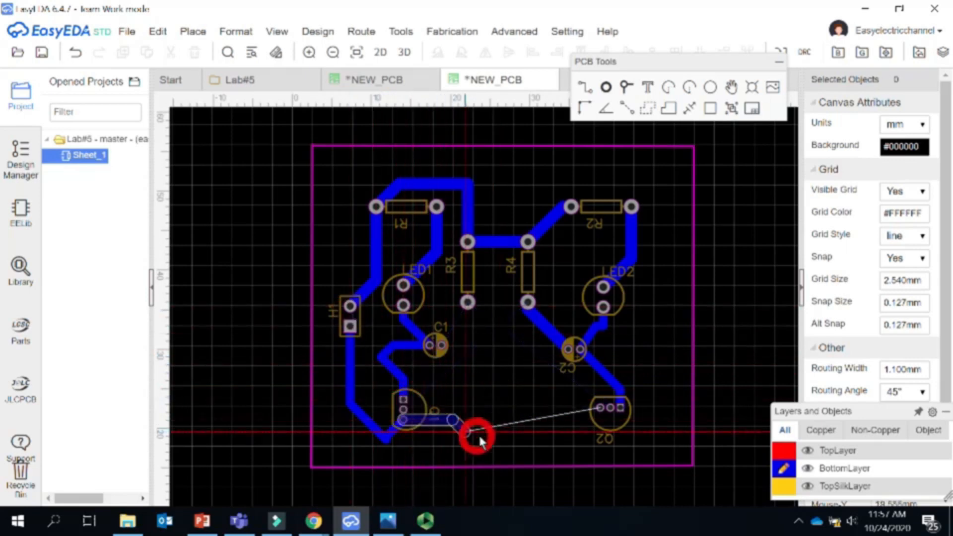
{"action": "left_click", "coordinate": [601, 410]}
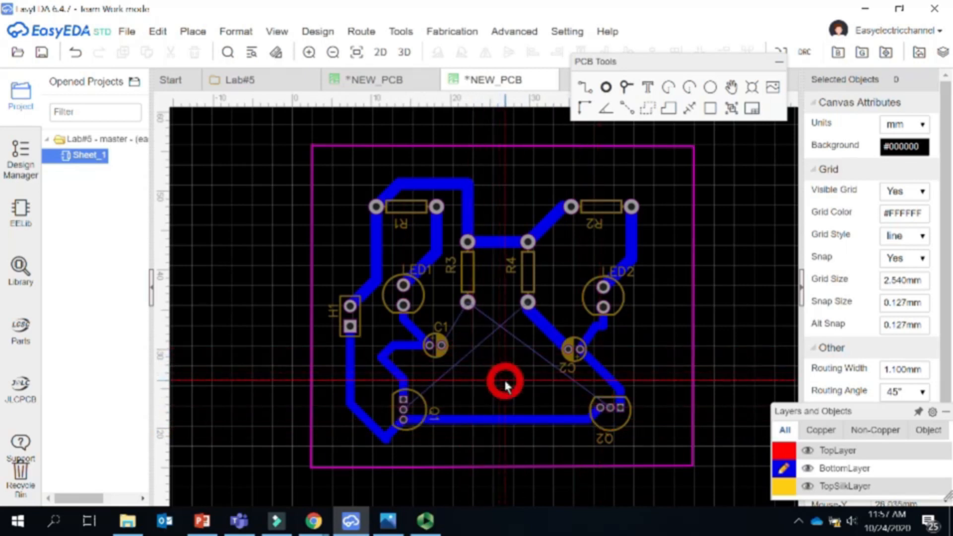
{"action": "left_click", "coordinate": [468, 303]}
{"action": "left_click", "coordinate": [443, 346]}
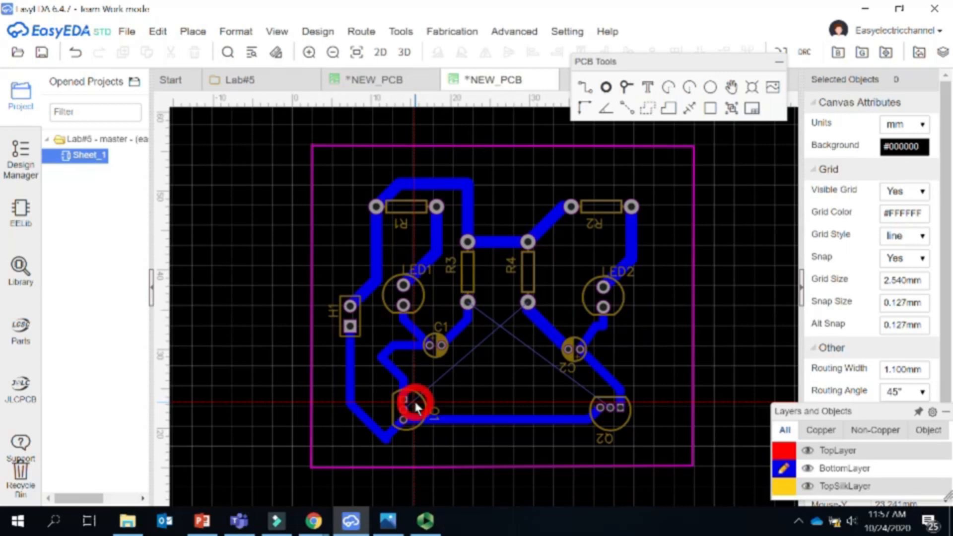
- Try routing a diagonal track from R4's lower pad to Q1's middle pad, and delete it
{"action": "left_click", "coordinate": [528, 302]}
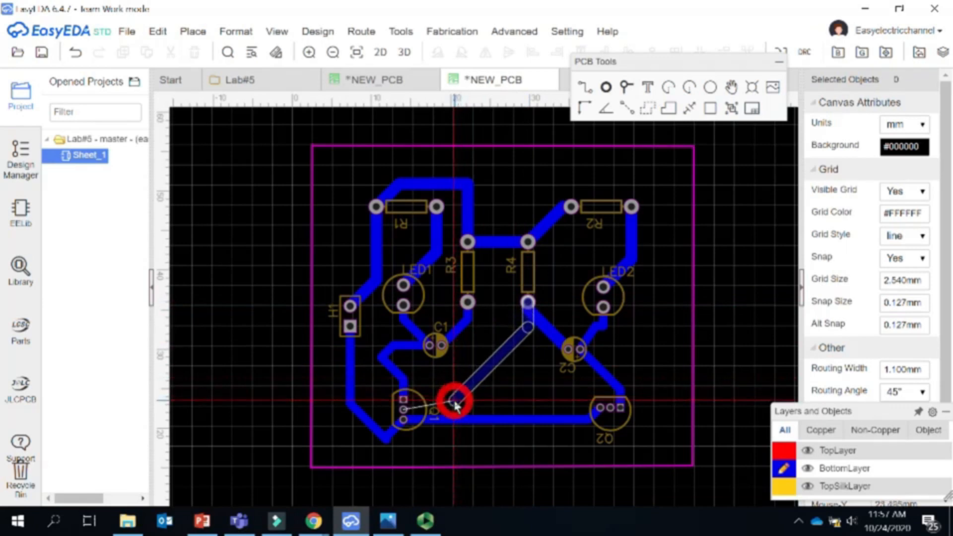
{"action": "left_click", "coordinate": [452, 402]}
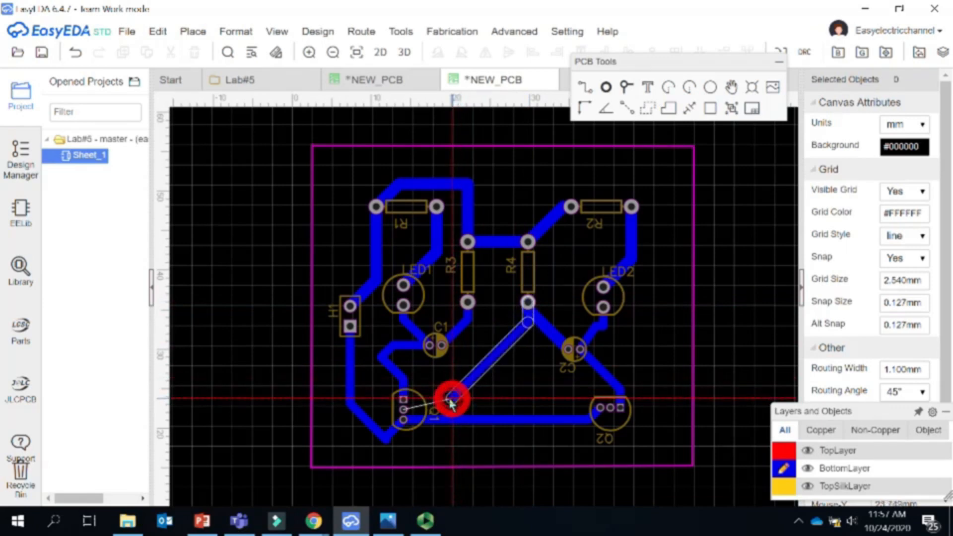
{"action": "left_click", "coordinate": [404, 409]}
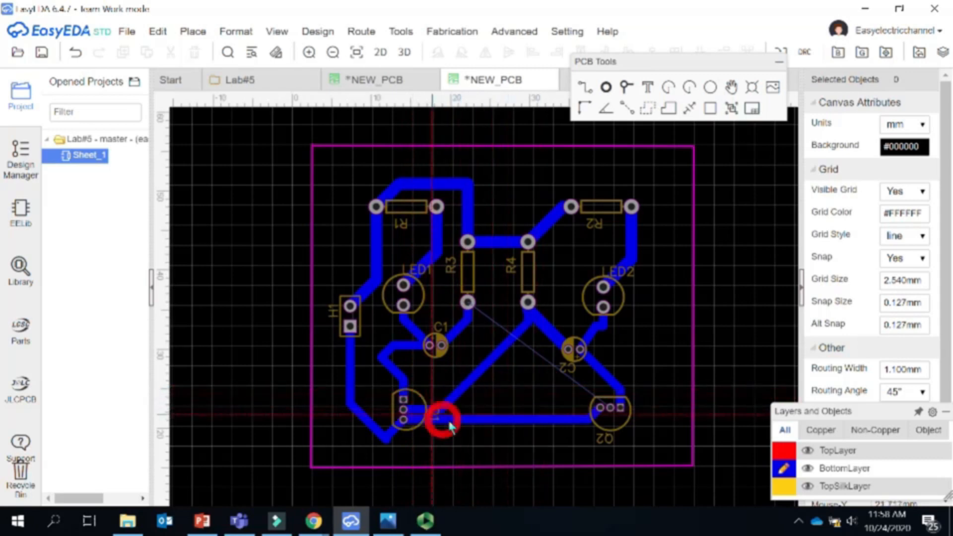
{"action": "left_click", "coordinate": [488, 363]}
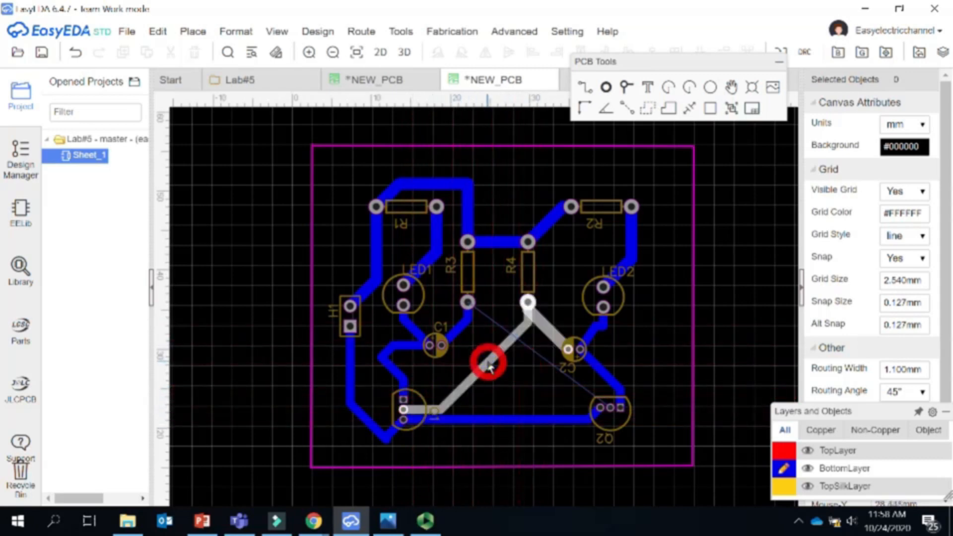
{"action": "key", "text": "Delete"}
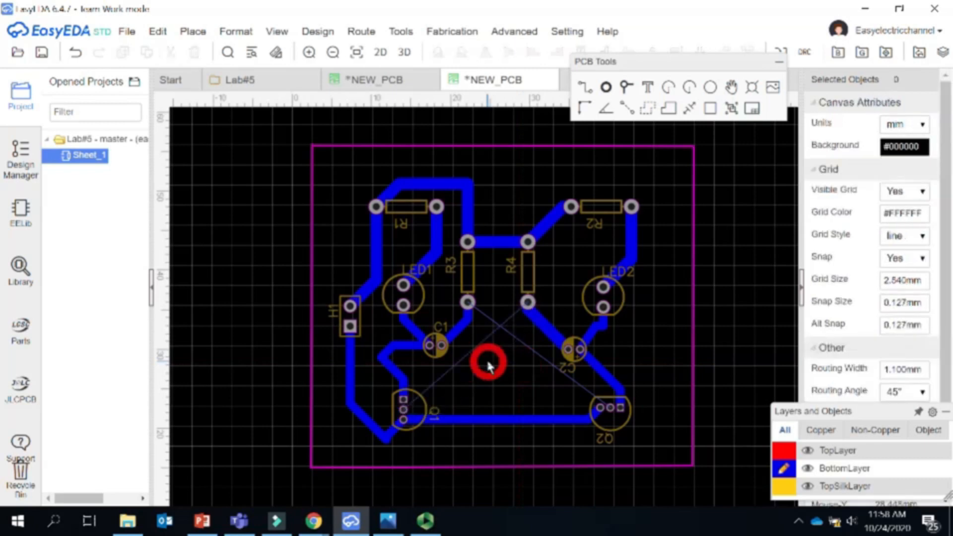
- Route a diagonal track from Q1's middle pad to R4's lower pad, and delete the track joining Q1's lowest pad to Q2's left pad
{"action": "left_click", "coordinate": [589, 84]}
{"action": "left_click", "coordinate": [405, 413]}
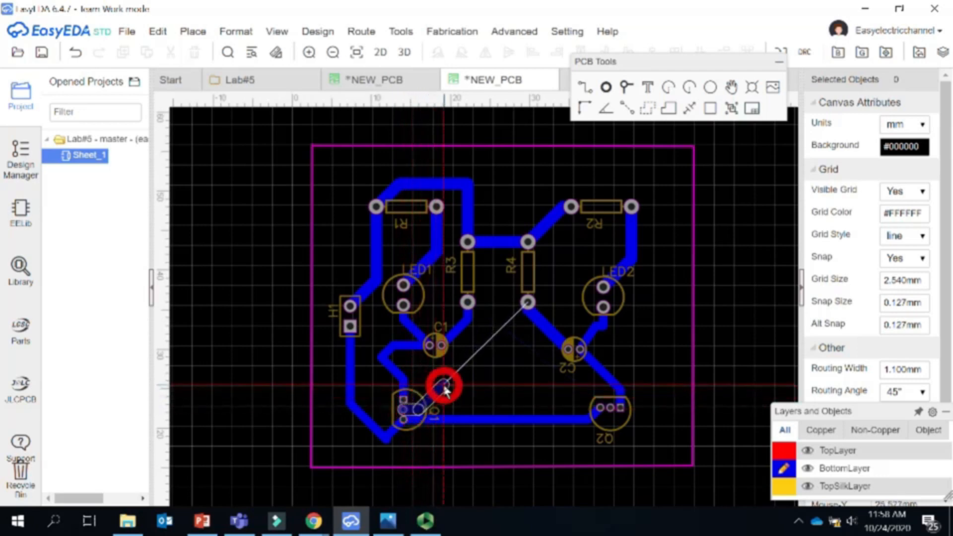
{"action": "left_click", "coordinate": [527, 305]}
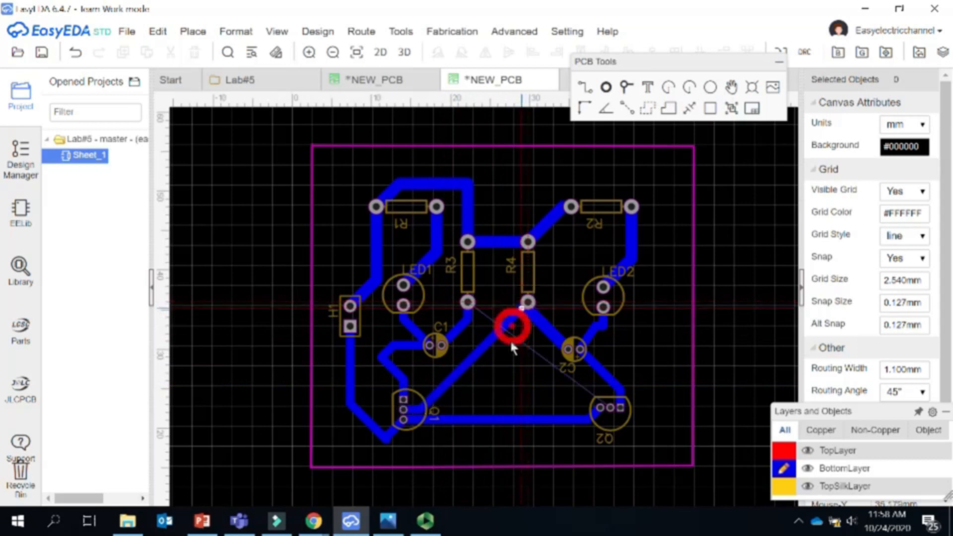
{"action": "left_click", "coordinate": [501, 423]}
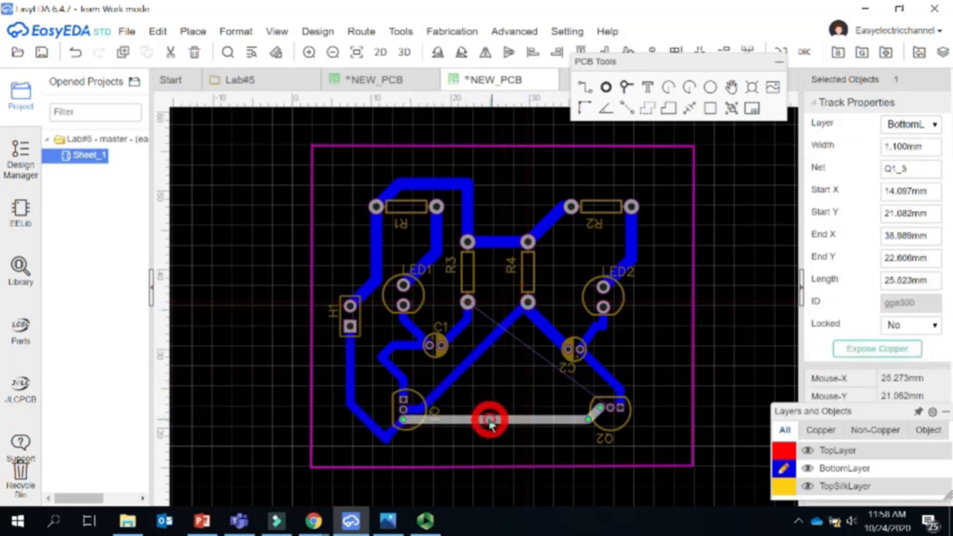
{"action": "key", "text": "Delete"}
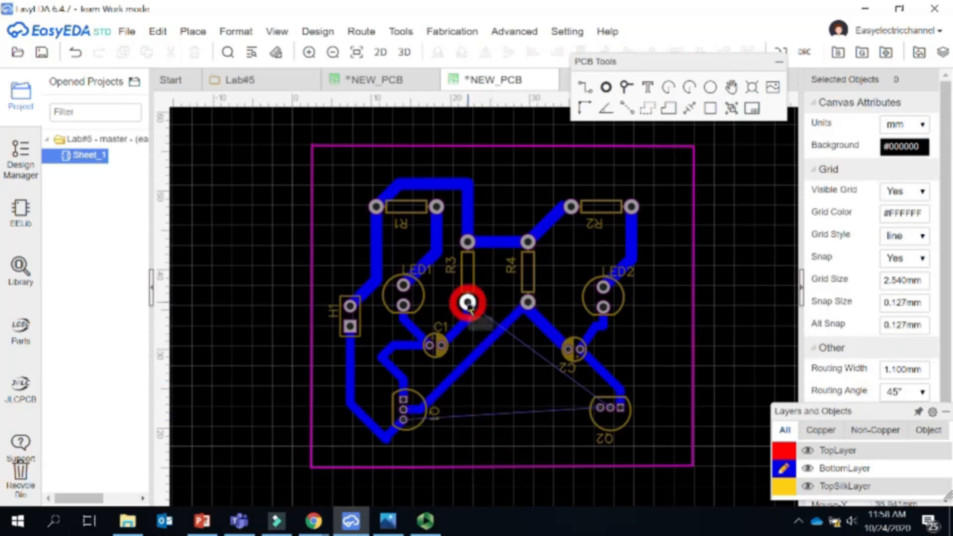
- Try routing a track from R3's lower pad across R4 towards LED2, and delete the partial track
{"action": "left_click", "coordinate": [585, 87]}
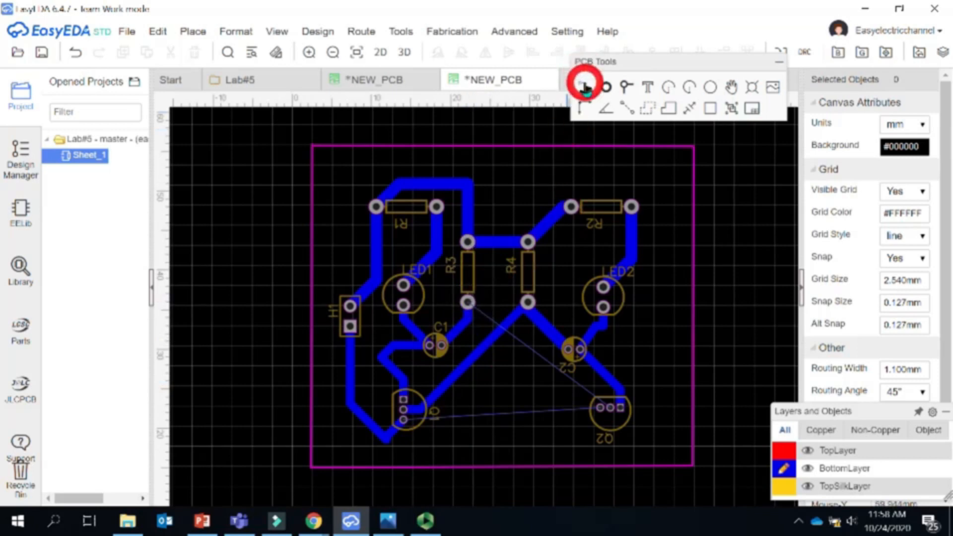
{"action": "left_click", "coordinate": [468, 303]}
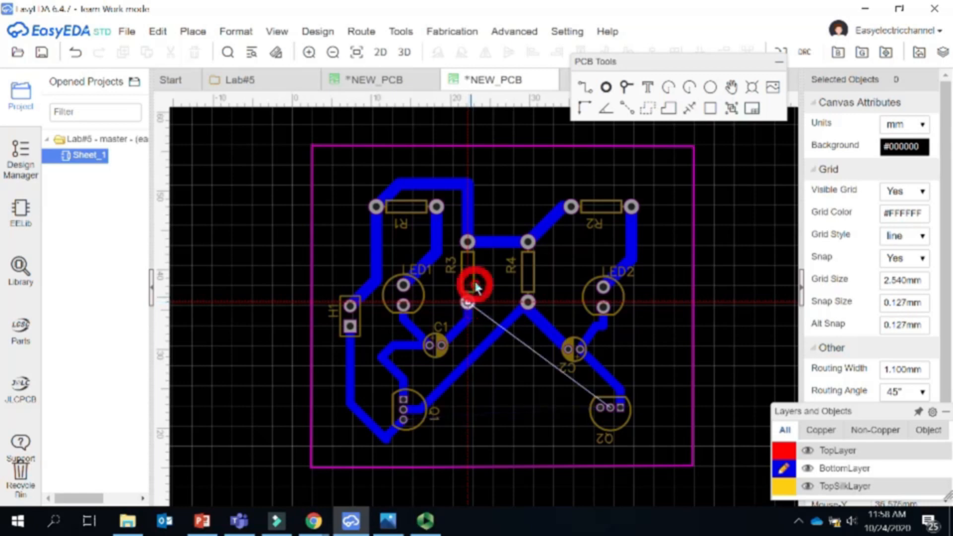
{"action": "left_click", "coordinate": [483, 275]}
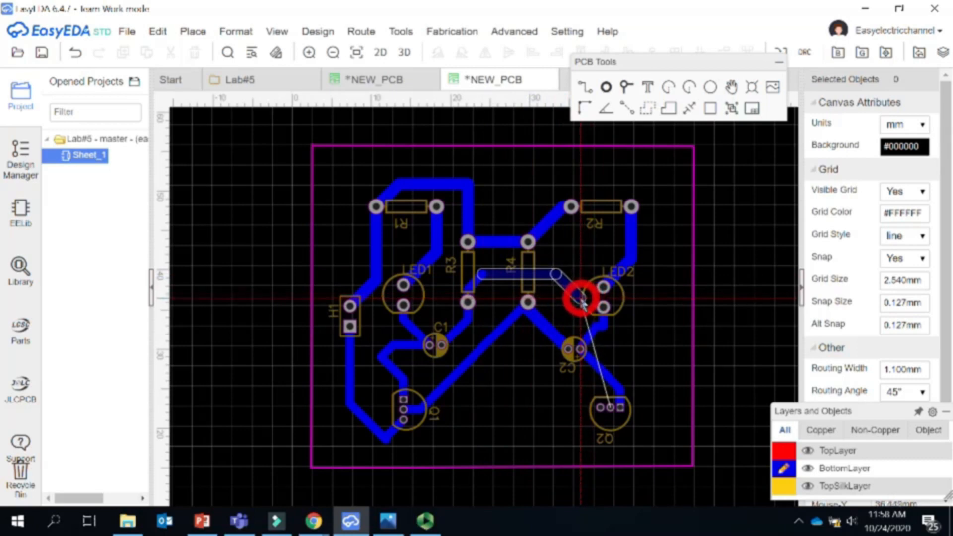
{"action": "left_click", "coordinate": [580, 298]}
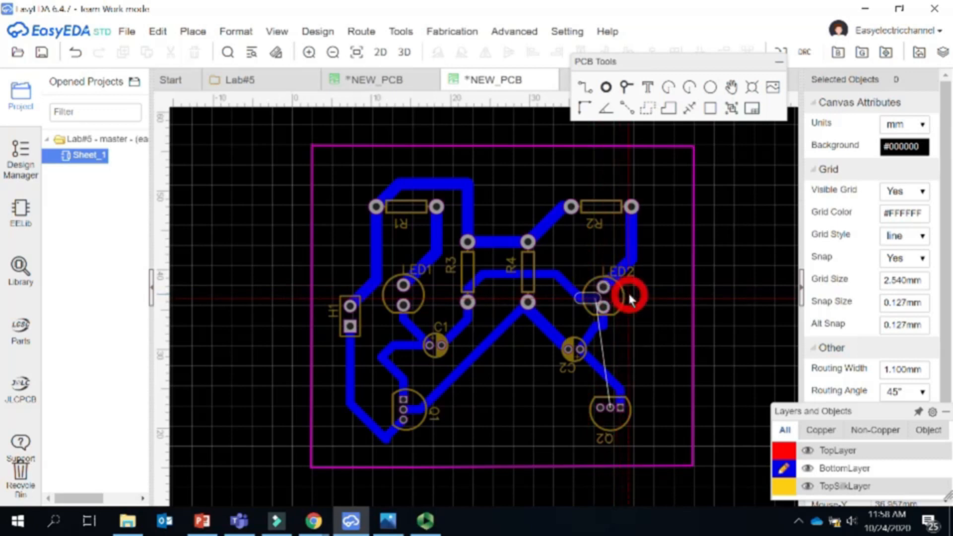
{"action": "right_click", "coordinate": [582, 296]}
{"action": "left_click", "coordinate": [569, 287]}
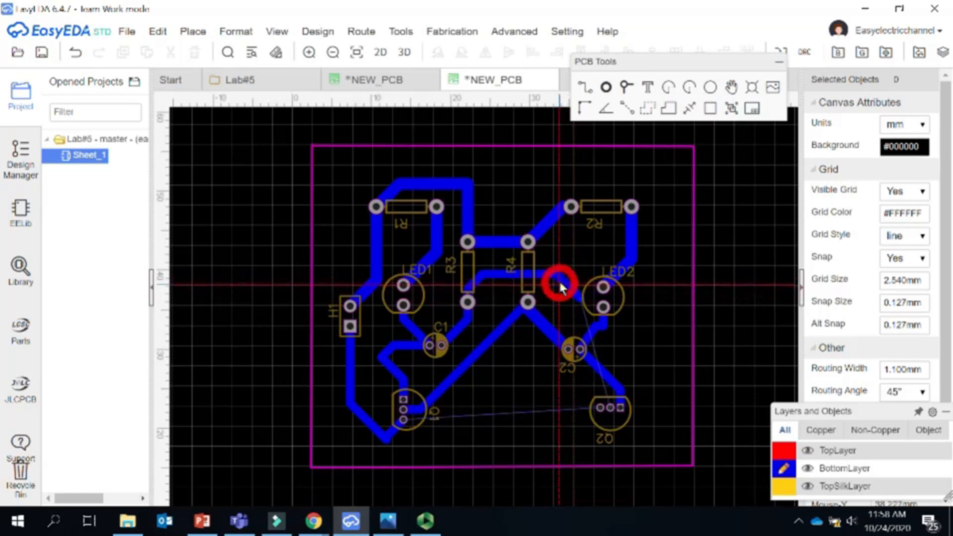
{"action": "right_click", "coordinate": [545, 284]}
{"action": "left_click", "coordinate": [560, 281]}
{"action": "right_click", "coordinate": [561, 287]}
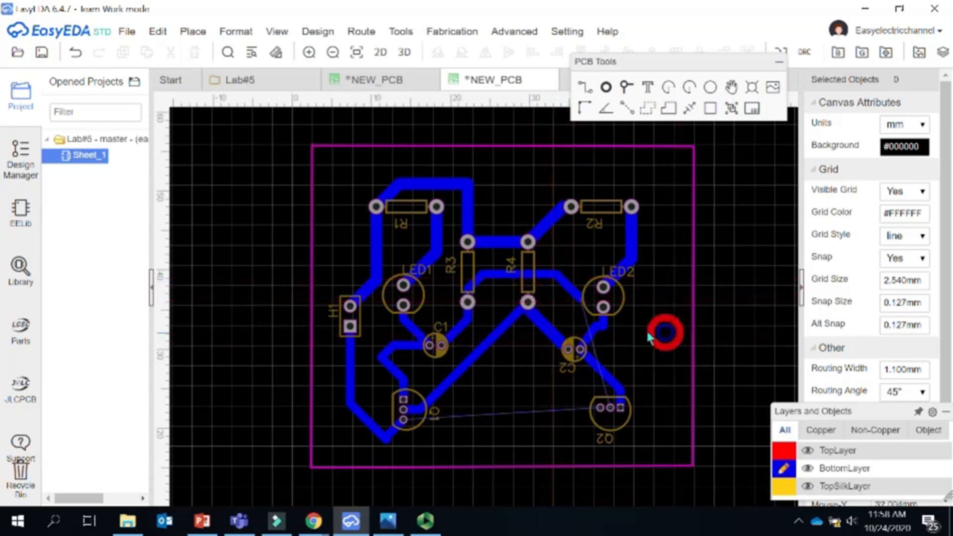
{"action": "left_click", "coordinate": [548, 276]}
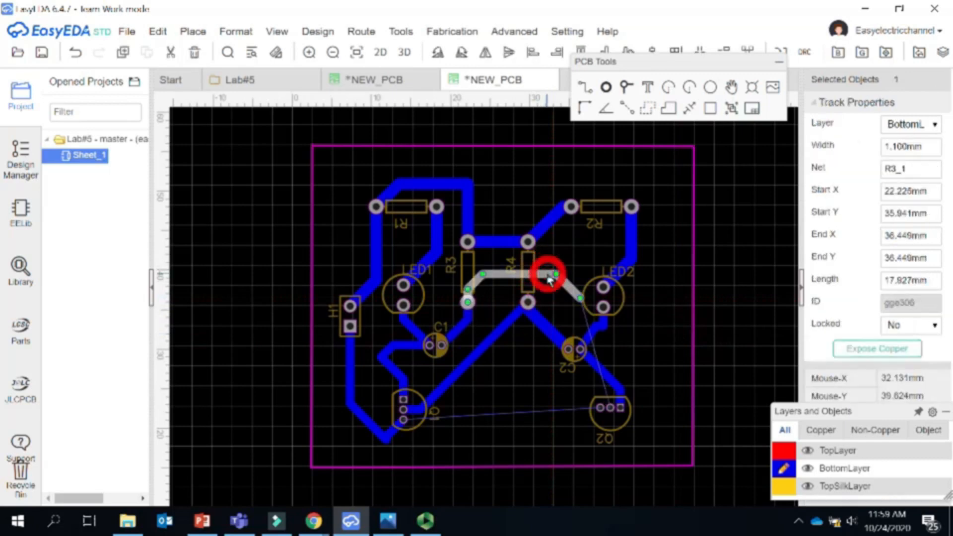
{"action": "key", "text": "Delete"}
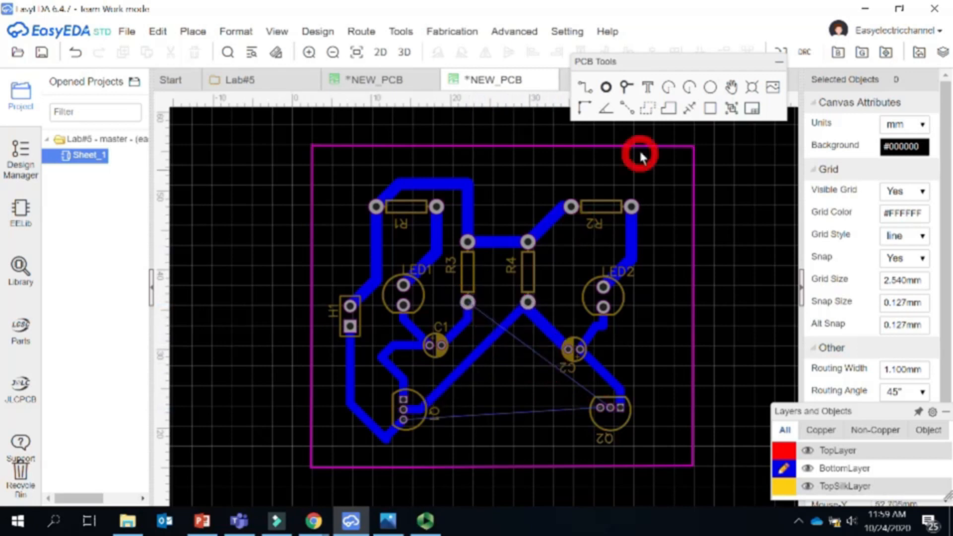
{"action": "left_click", "coordinate": [585, 87]}
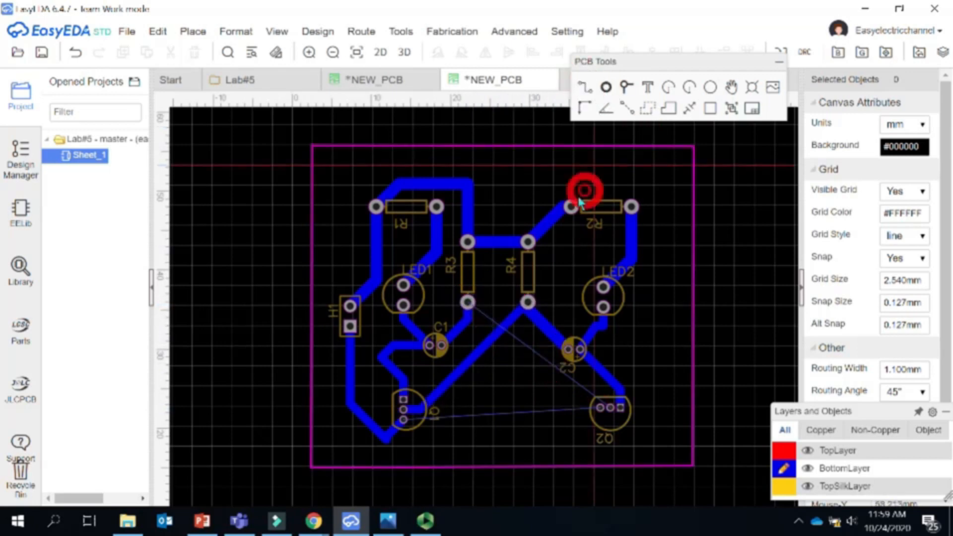
{"action": "left_click", "coordinate": [468, 302]}
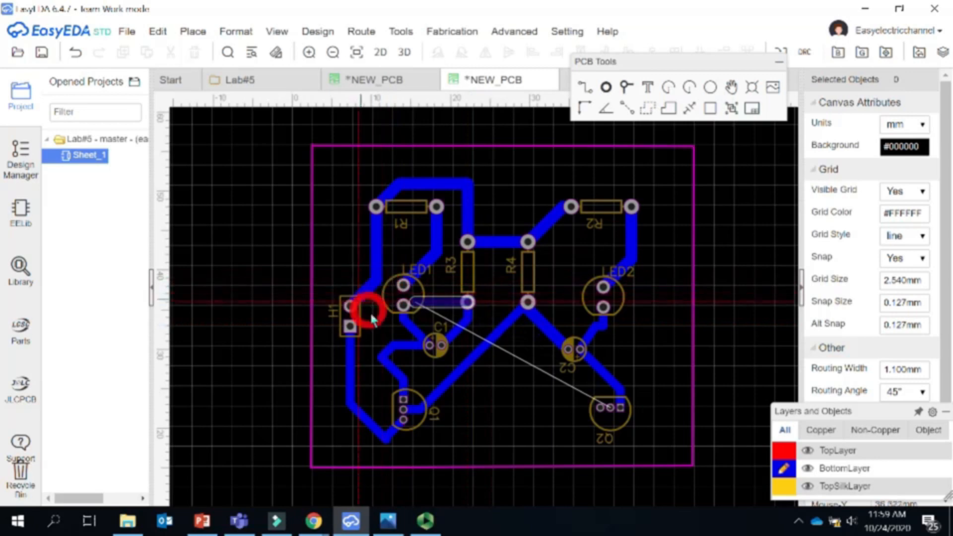
{"action": "right_click", "coordinate": [495, 281]}
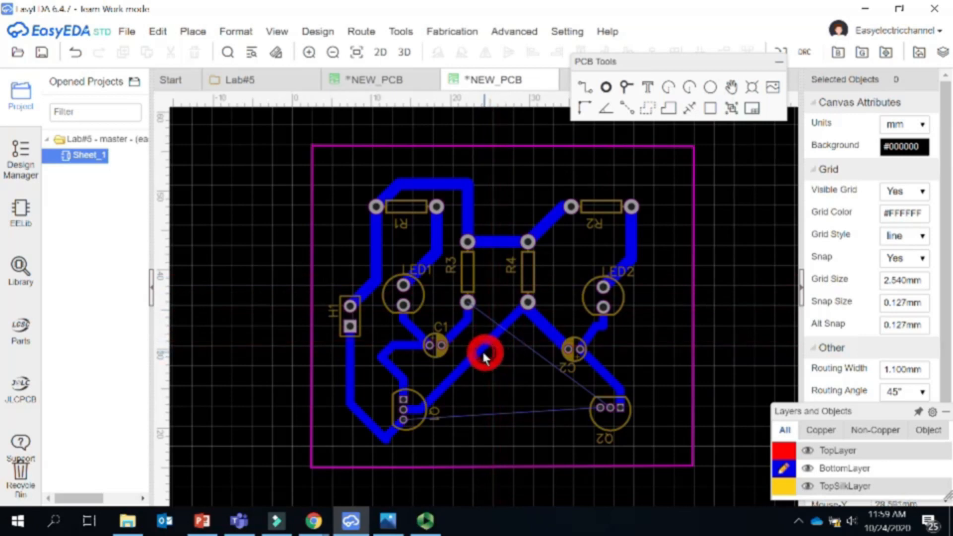
- Delete the diagonal track between R4 and Q1, rotate R3 to a horizontal position and shift it slightly right
{"action": "left_click", "coordinate": [482, 353]}
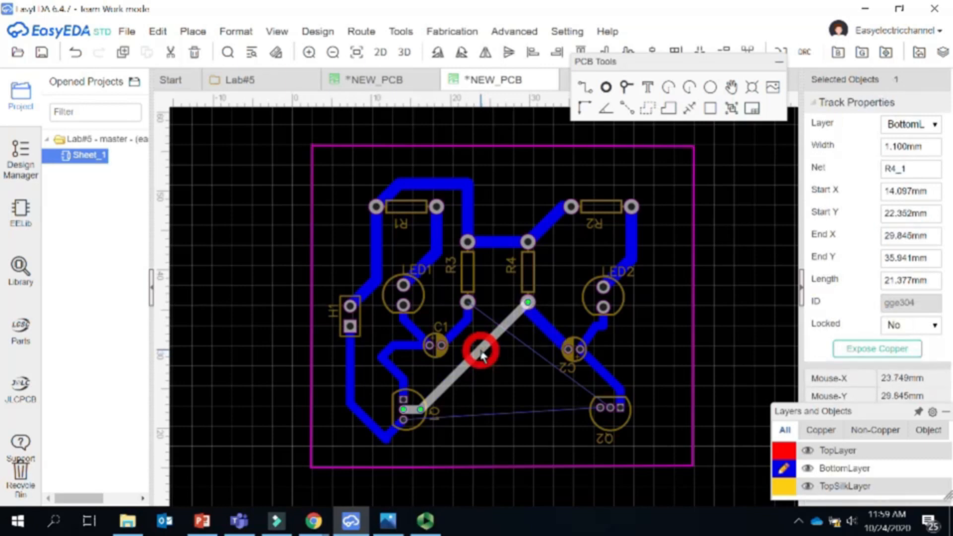
{"action": "key", "text": "Delete"}
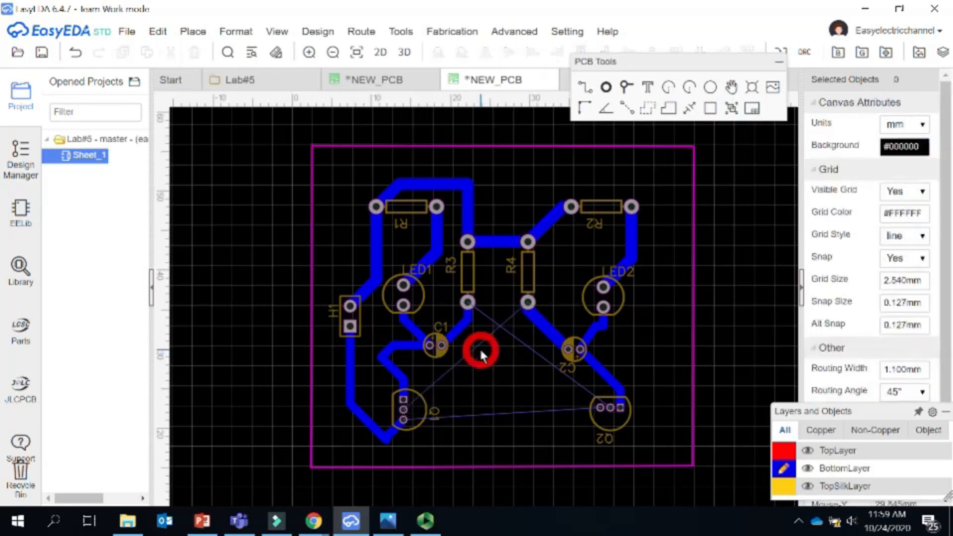
{"action": "left_click", "coordinate": [467, 268]}
{"action": "key", "text": "space"}
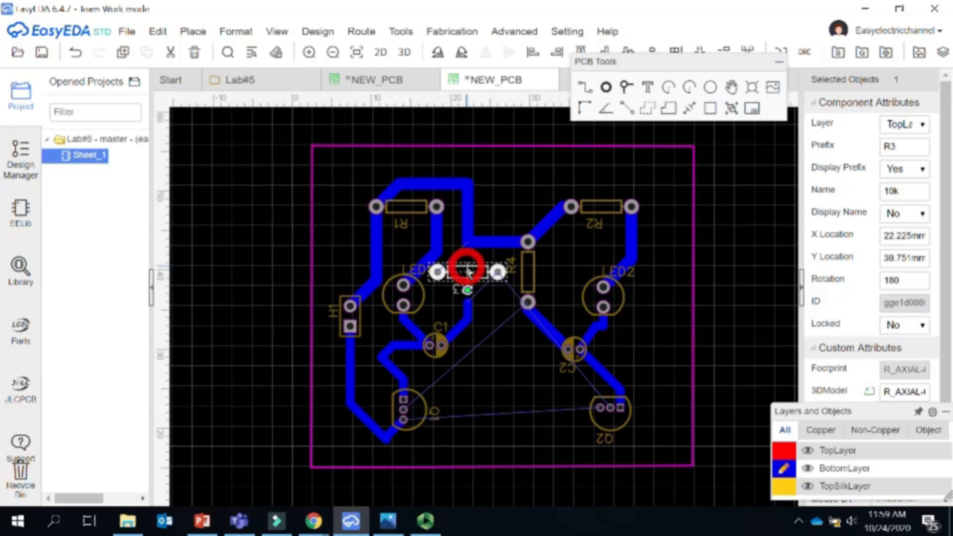
{"action": "left_click", "coordinate": [505, 199]}
{"action": "left_click_drag", "start_coordinate": [474, 282], "coordinate": [482, 282]}
{"action": "left_click", "coordinate": [583, 279]}
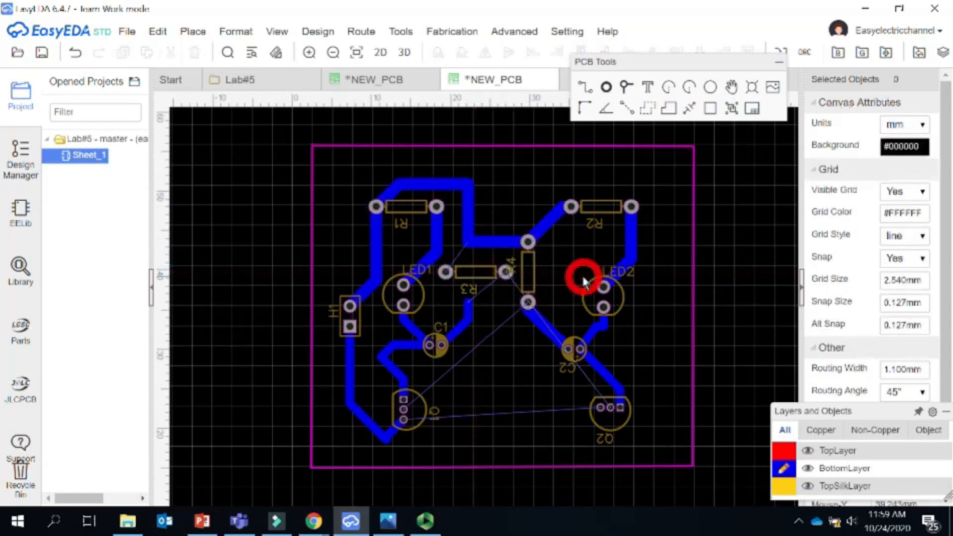
- Move R4 right to about X 33.1 mm, Y 40.1 mm, and delete the leftover track between R3 and C1's right pad
{"action": "mouse_move", "coordinate": [530, 272]}
{"action": "left_mouse_down"}
{"action": "mouse_move", "coordinate": [556, 268]}
{"action": "mouse_move", "coordinate": [534, 281]}
{"action": "left_mouse_up"}
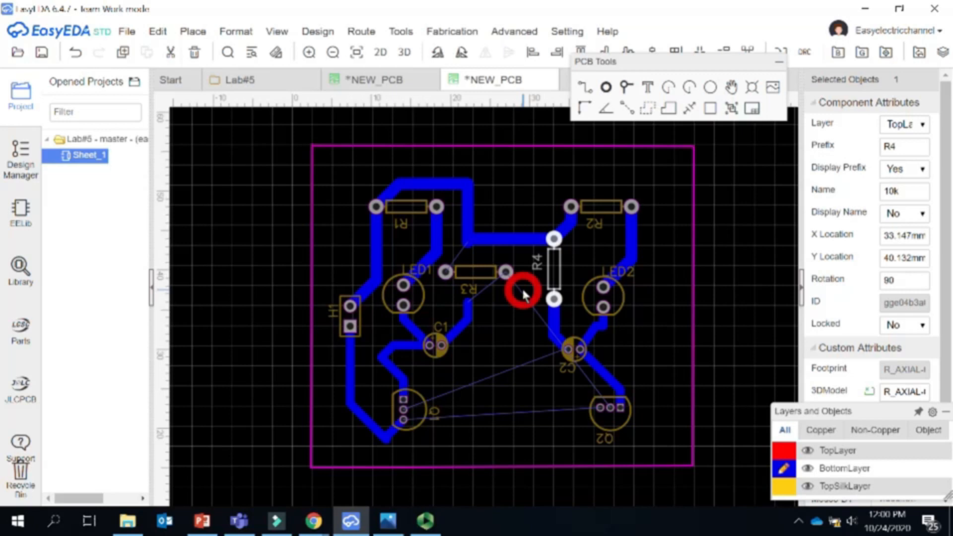
{"action": "left_click", "coordinate": [554, 299]}
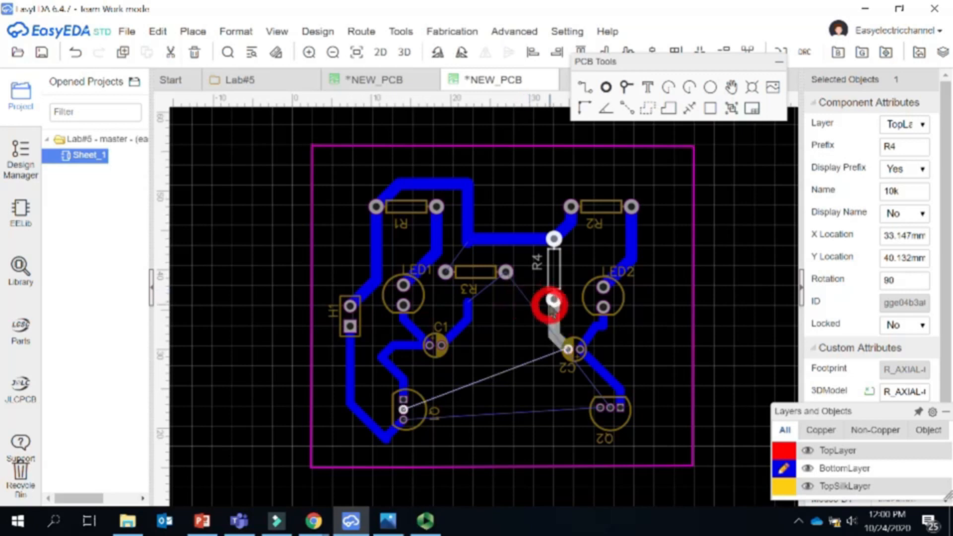
{"action": "left_click", "coordinate": [566, 346]}
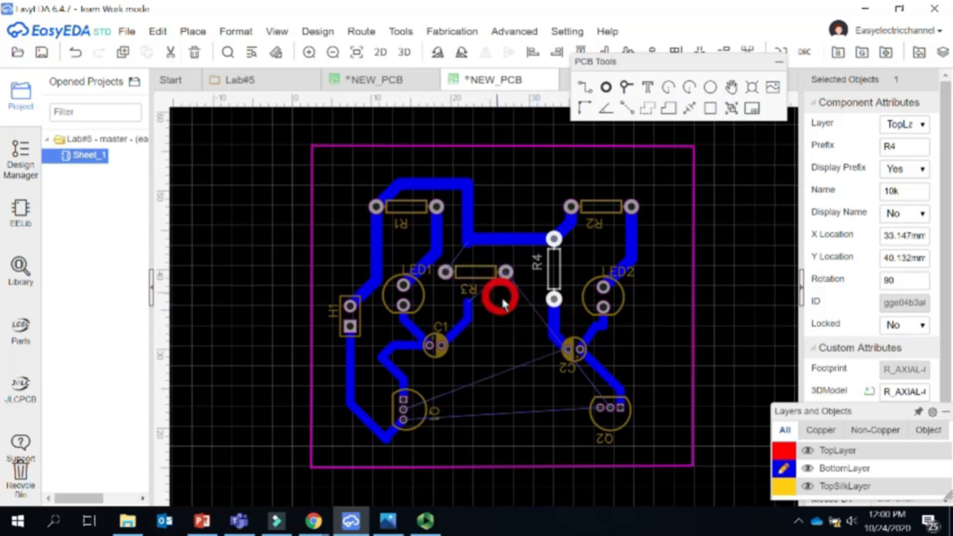
{"action": "key", "text": "Escape"}
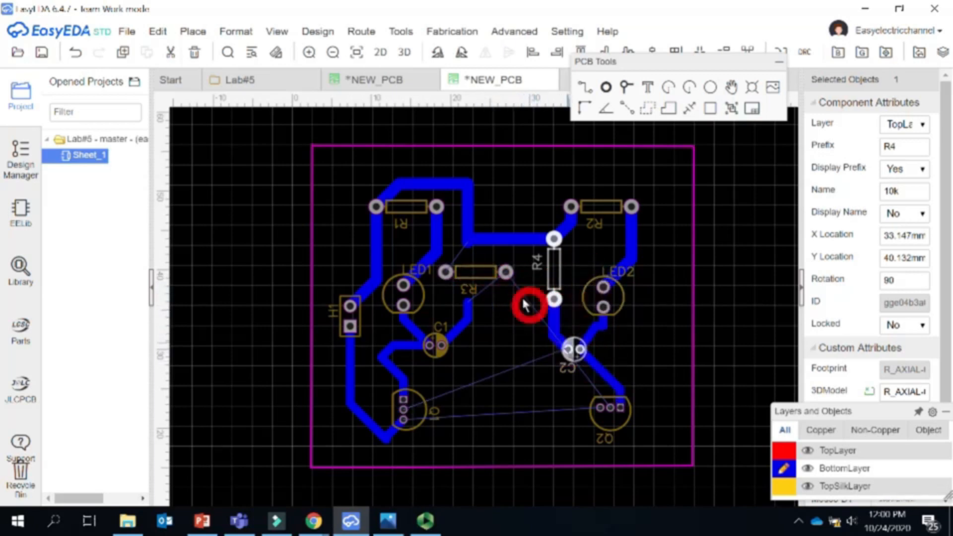
{"action": "left_click", "coordinate": [466, 322]}
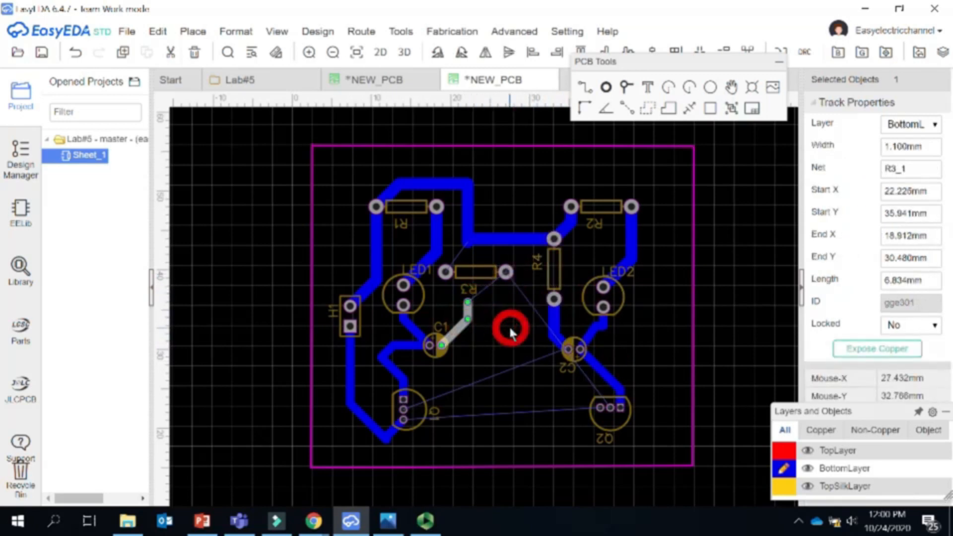
{"action": "key", "text": "Delete"}
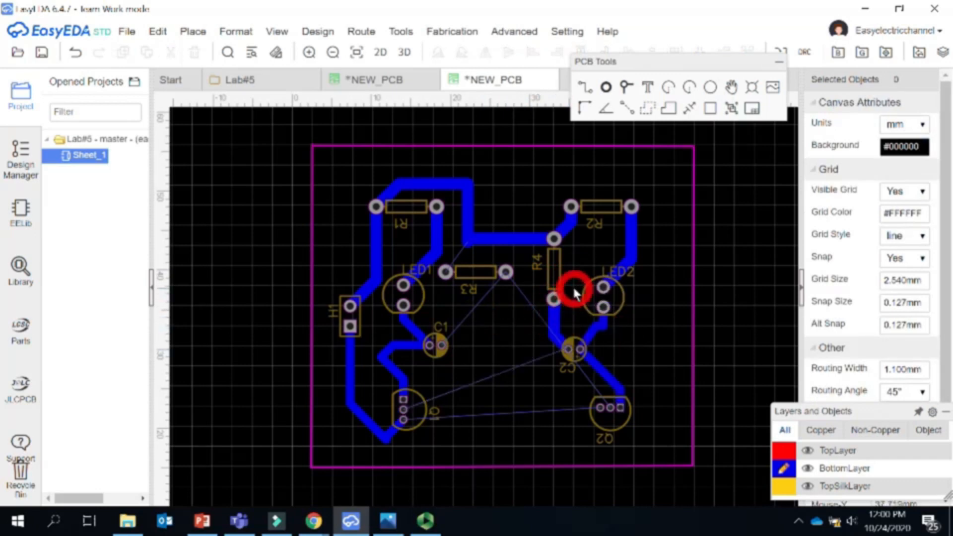
- Move C2 slightly down and right to about X 35.7 mm, Y 30 mm
{"action": "left_click_drag", "start_coordinate": [554, 350], "coordinate": [582, 363]}
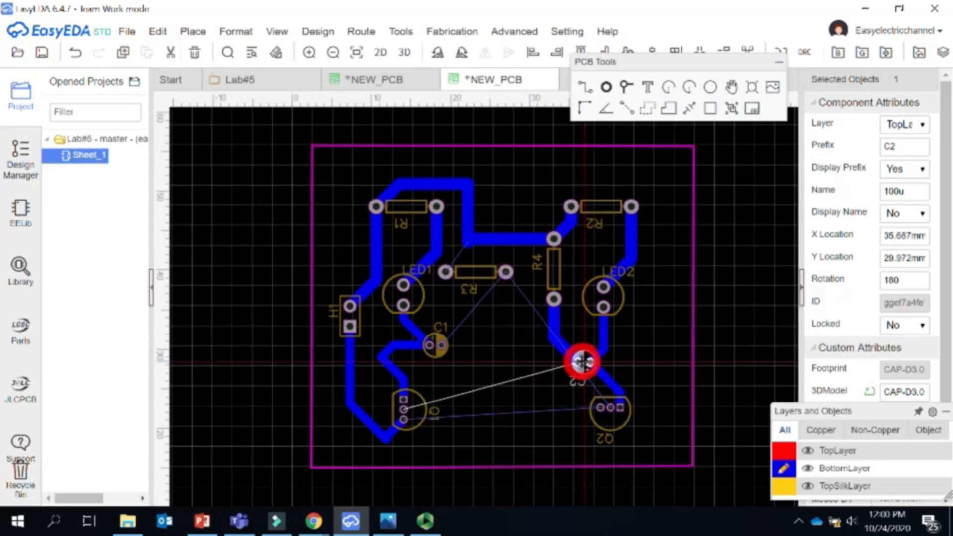
{"action": "left_click_drag", "start_coordinate": [582, 363], "coordinate": [583, 362]}
{"action": "left_click", "coordinate": [666, 308]}
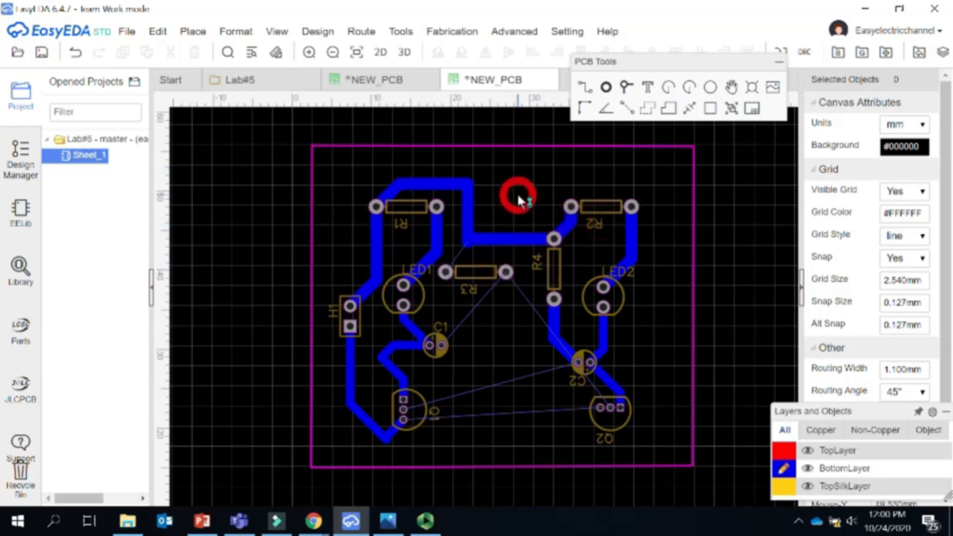
- Route a track from R3's right pad across R4 and up through R2, around the board's right side and back to Q2
{"action": "left_click", "coordinate": [584, 89]}
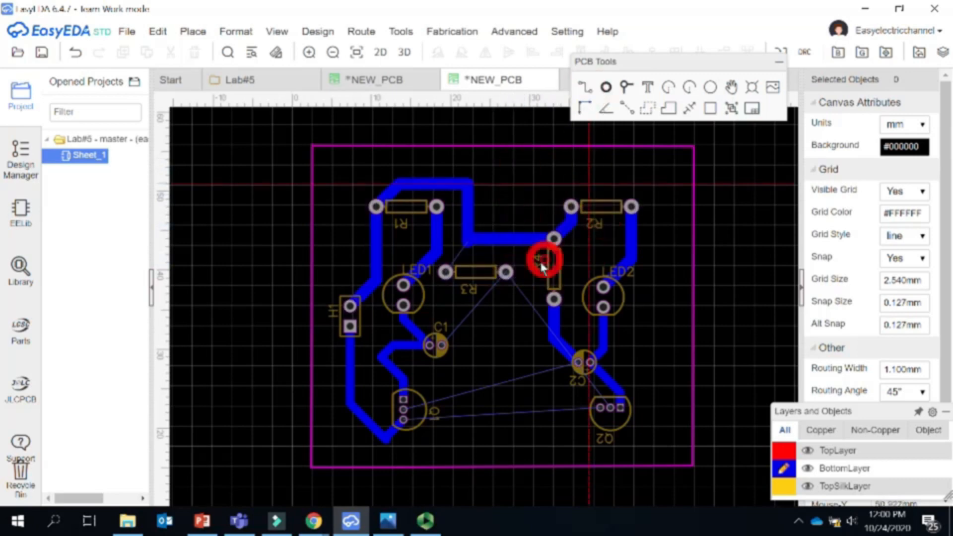
{"action": "left_click", "coordinate": [506, 271]}
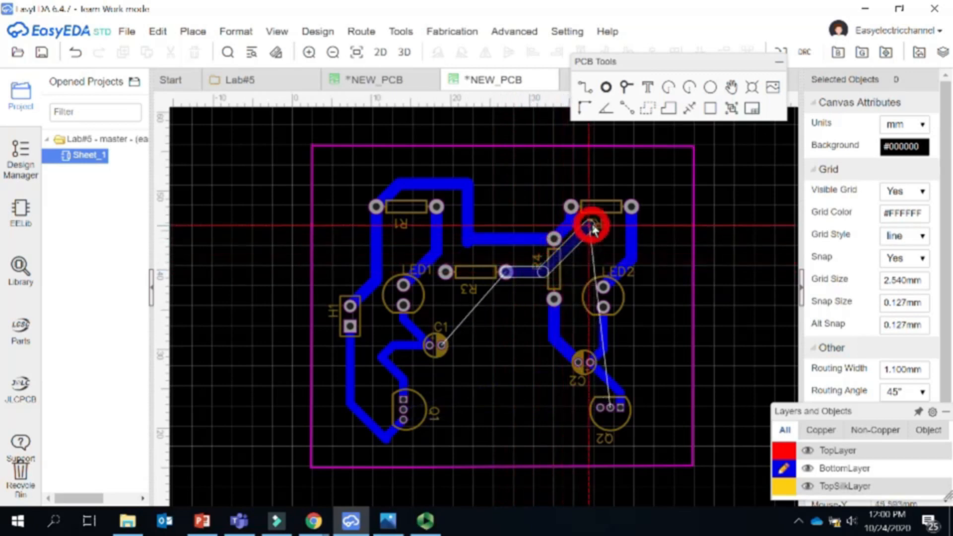
{"action": "left_click", "coordinate": [603, 228]}
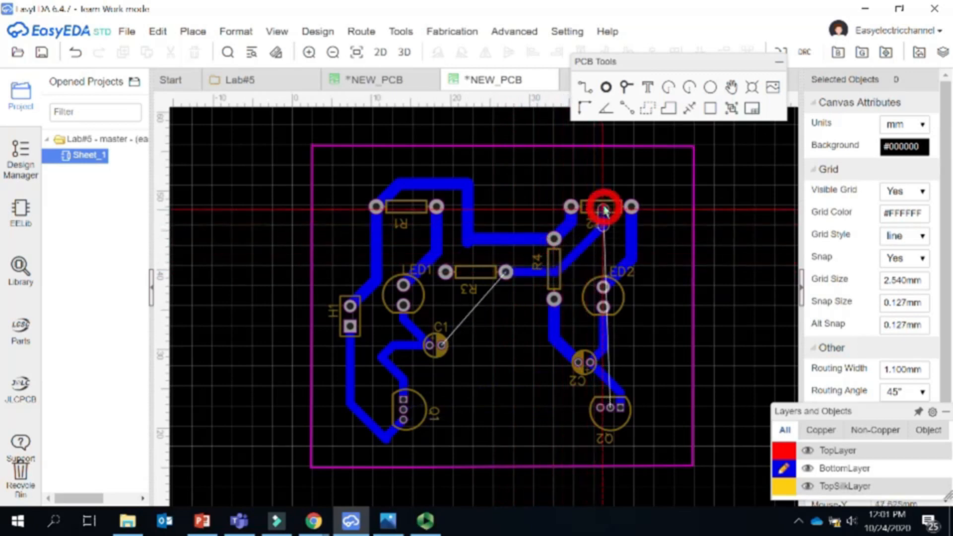
{"action": "left_click", "coordinate": [602, 180]}
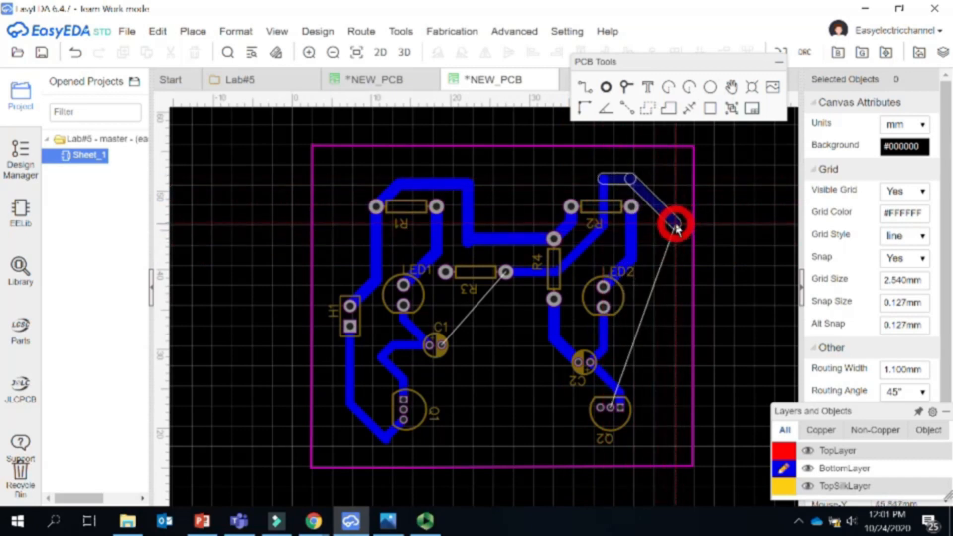
{"action": "left_click", "coordinate": [659, 190]}
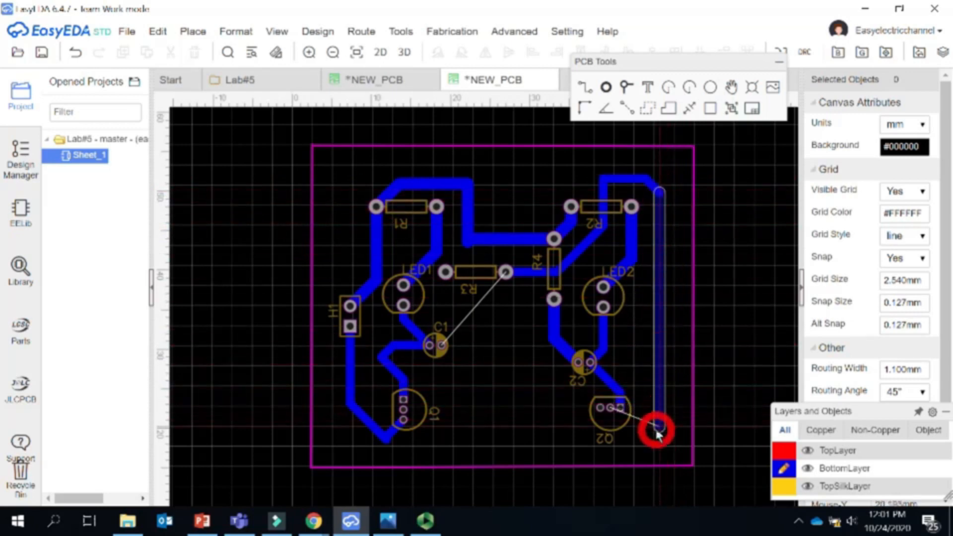
{"action": "left_click", "coordinate": [655, 440]}
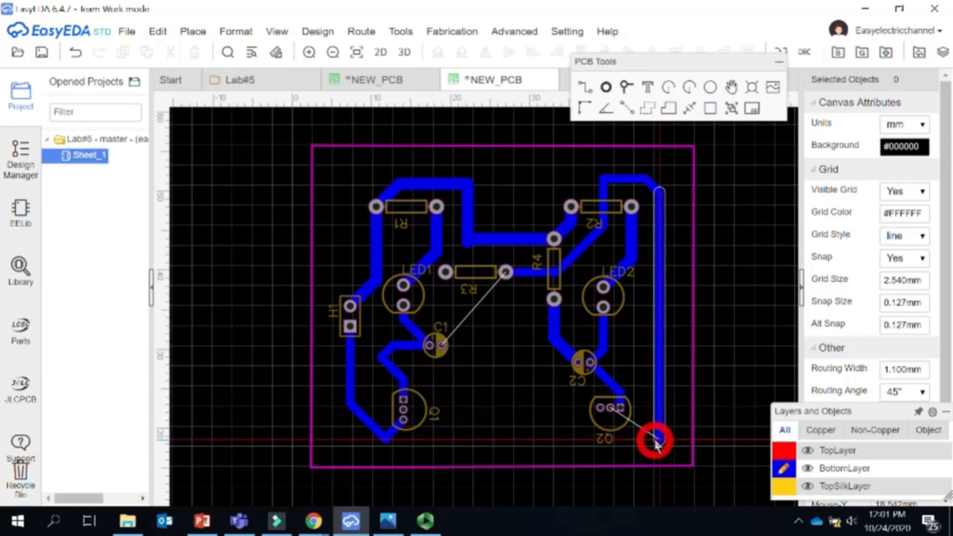
{"action": "left_click", "coordinate": [610, 408]}
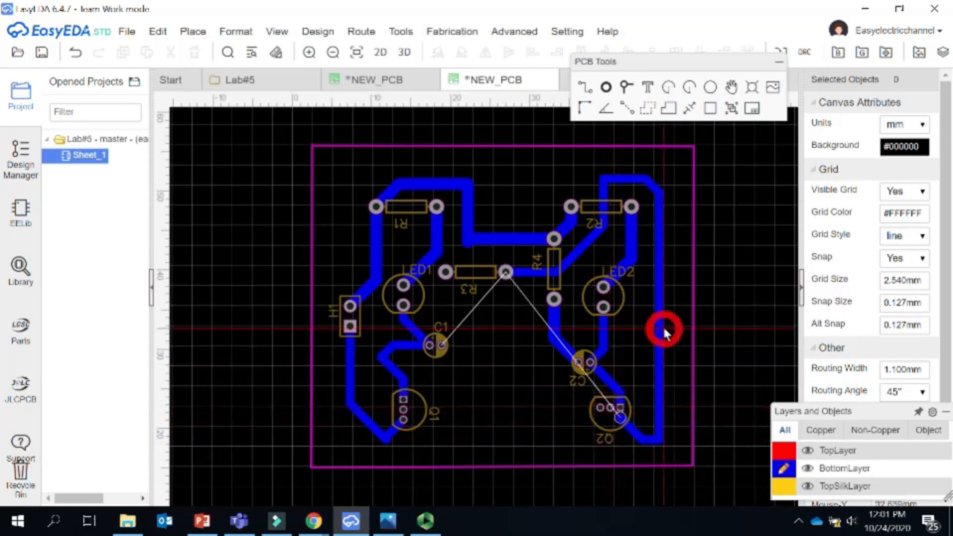
{"action": "left_click", "coordinate": [620, 409]}
{"action": "right_click", "coordinate": [701, 379]}
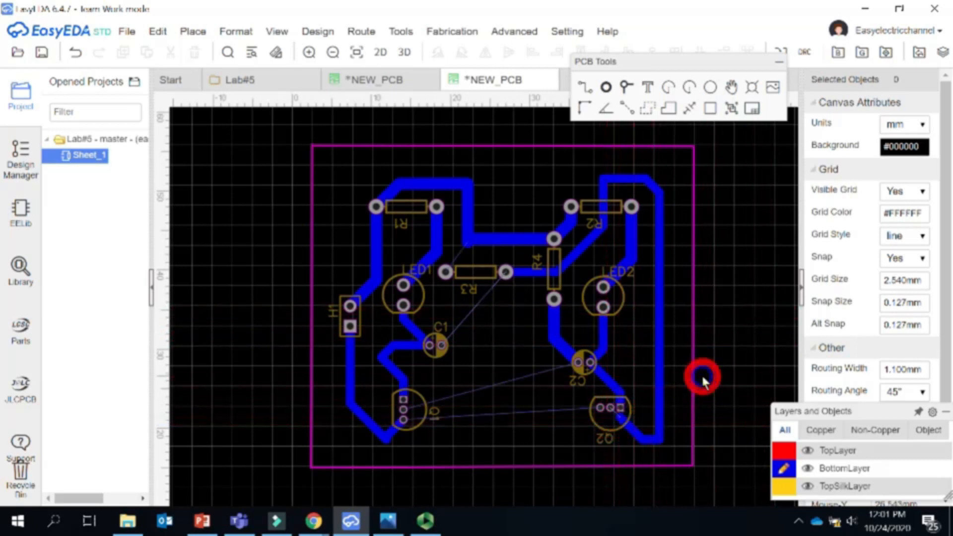
- Replace the long R3–Q2 track with one from R3's right pad through R2, around the board's right side and up to Q2's middle pad
{"action": "left_click", "coordinate": [625, 424]}
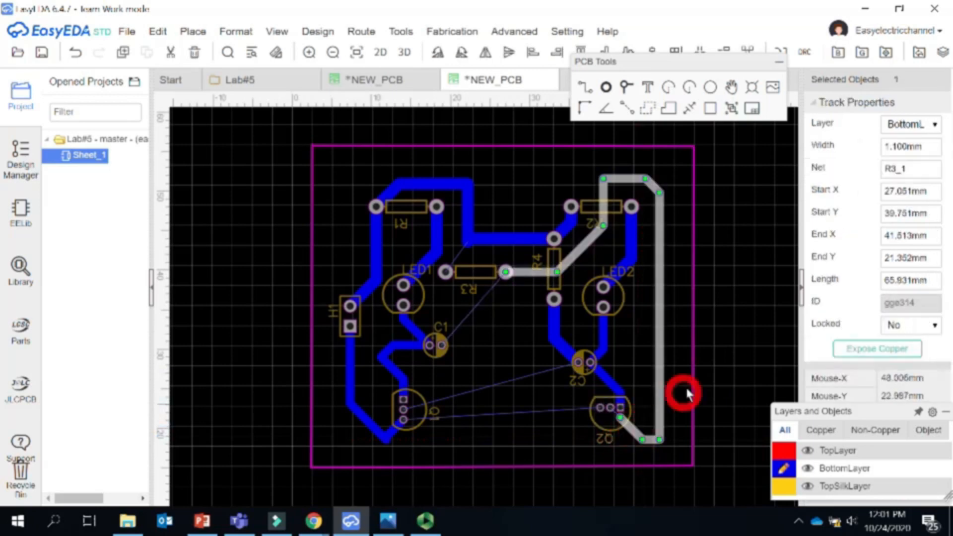
{"action": "key", "text": "Delete"}
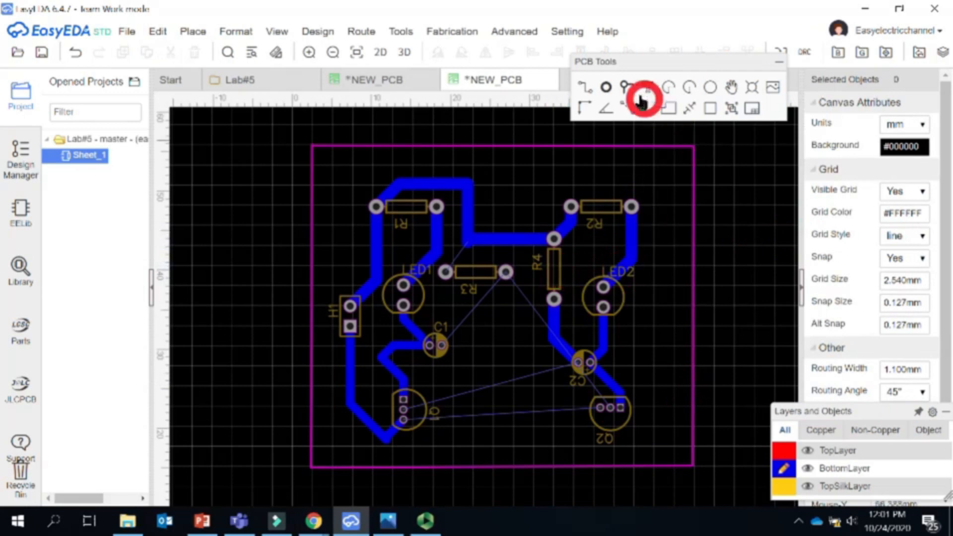
{"action": "left_click", "coordinate": [585, 89]}
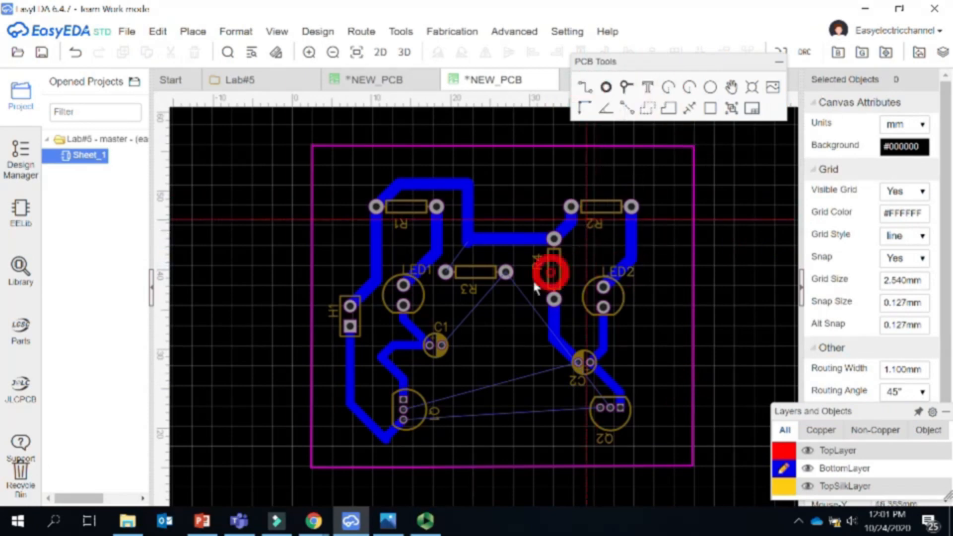
{"action": "left_click", "coordinate": [507, 272]}
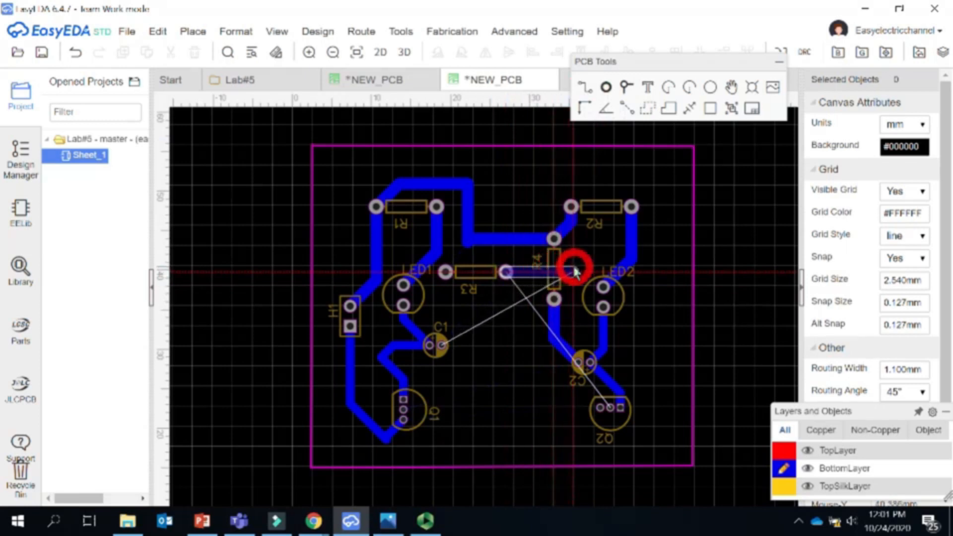
{"action": "left_click", "coordinate": [573, 271]}
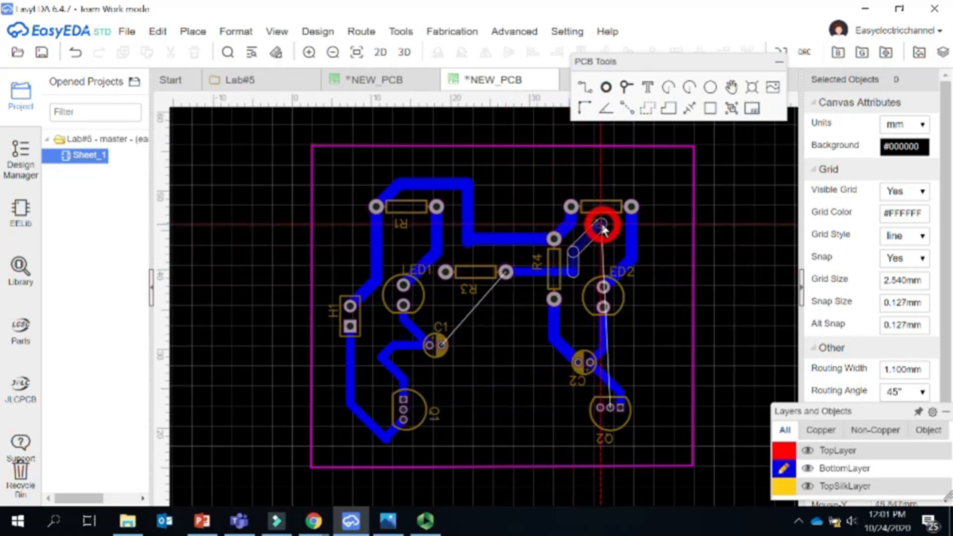
{"action": "left_click", "coordinate": [602, 226]}
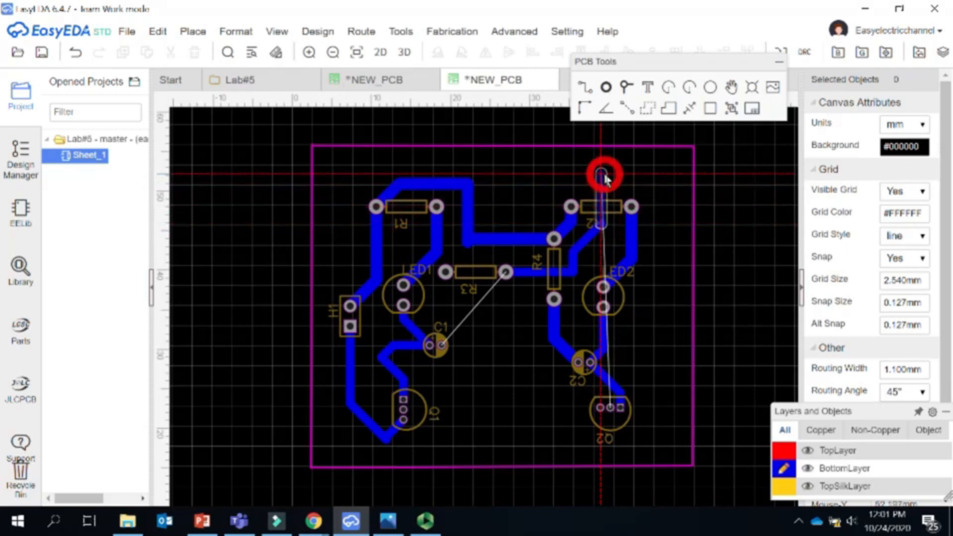
{"action": "left_click", "coordinate": [603, 173]}
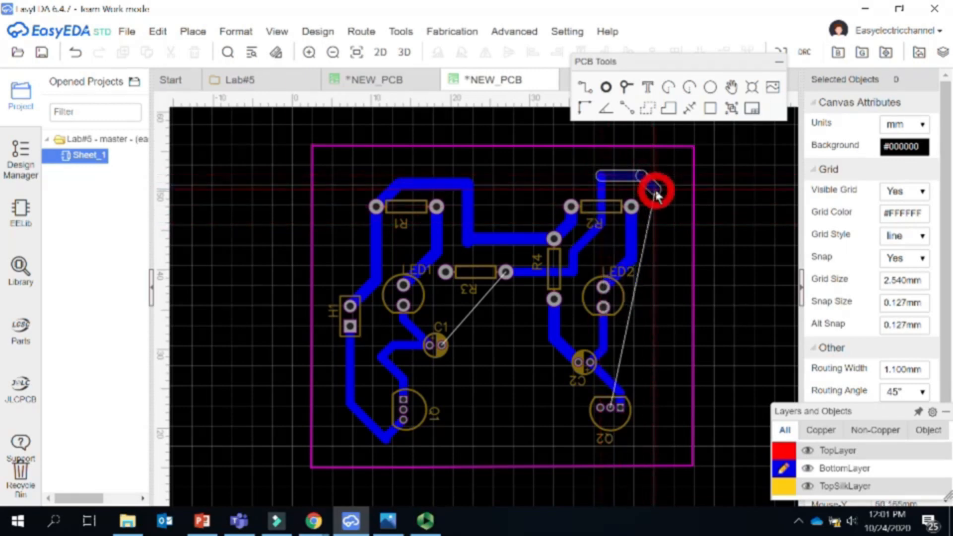
{"action": "left_click", "coordinate": [656, 187]}
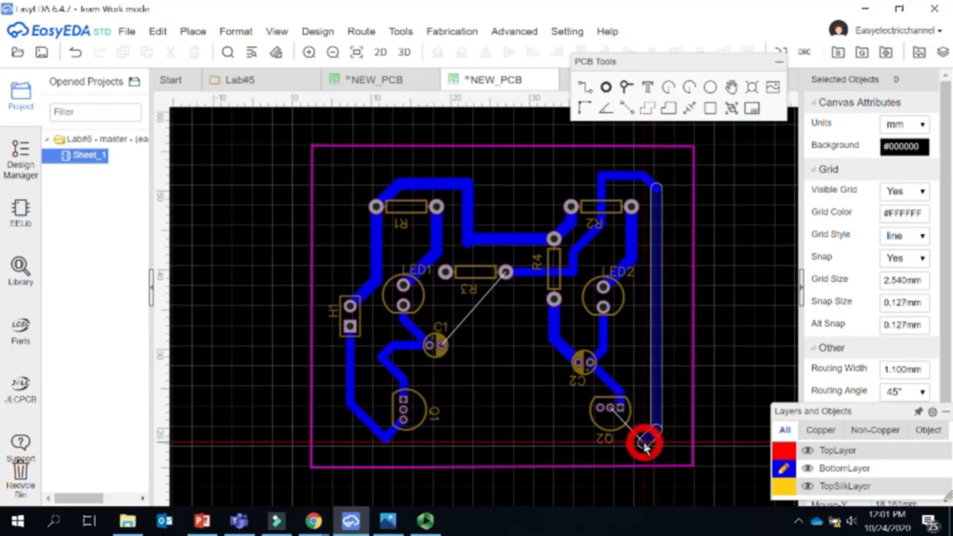
{"action": "left_click", "coordinate": [645, 444]}
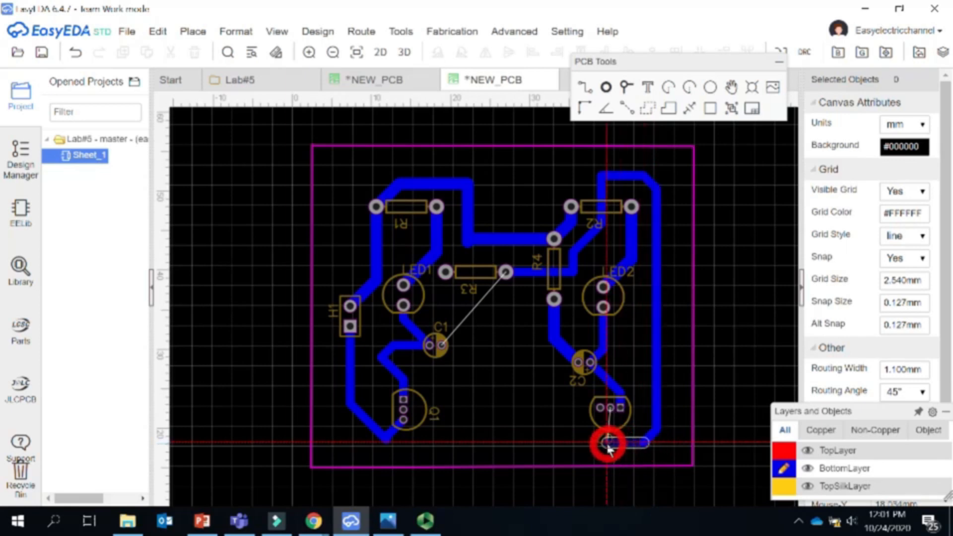
{"action": "left_click", "coordinate": [612, 444]}
{"action": "left_click", "coordinate": [610, 410]}
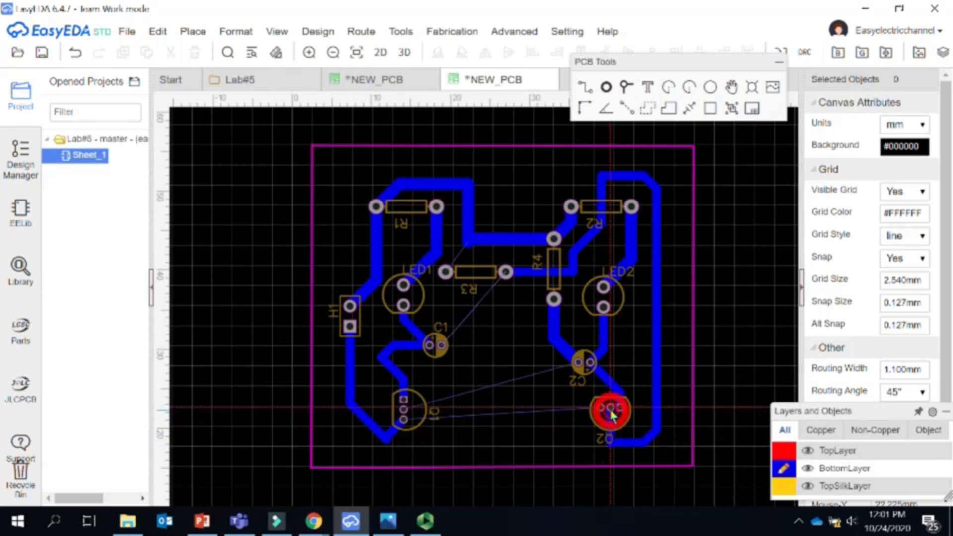
{"action": "right_click", "coordinate": [710, 328]}
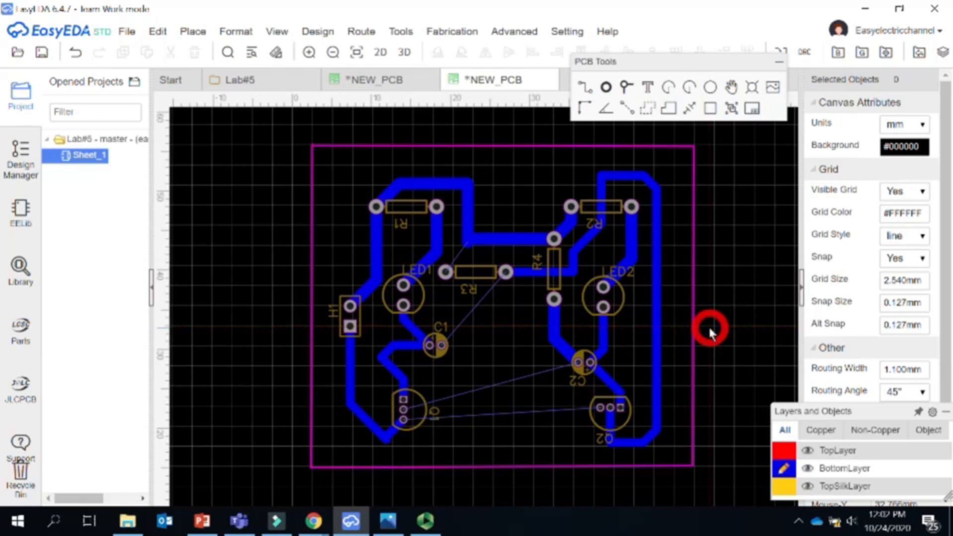
- Route tracks from R3's right pad to C1's right pad and from R3's left pad to the corner of the R1–R4 track
{"action": "left_click", "coordinate": [585, 90]}
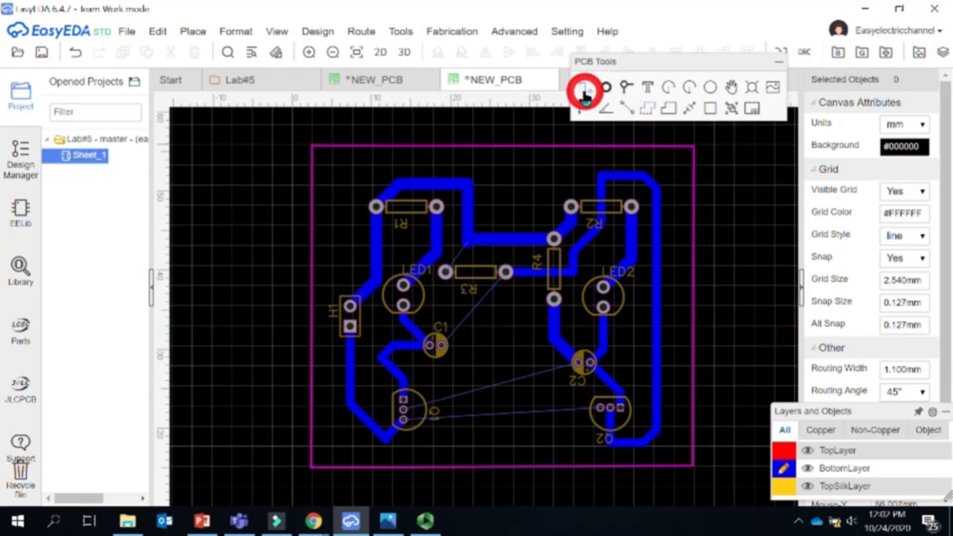
{"action": "left_click", "coordinate": [505, 273]}
{"action": "left_click", "coordinate": [442, 345]}
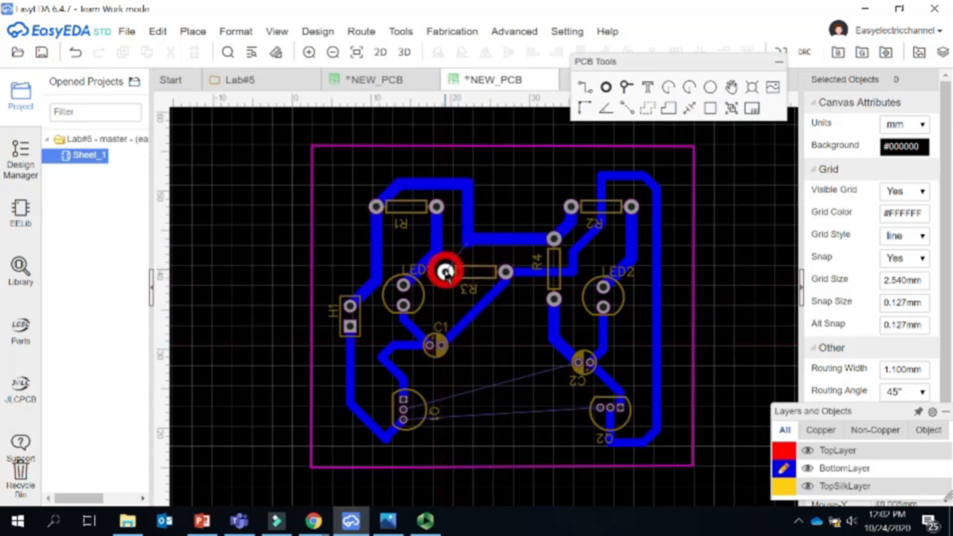
{"action": "left_click", "coordinate": [582, 86]}
{"action": "left_click", "coordinate": [444, 273]}
{"action": "left_click", "coordinate": [467, 241]}
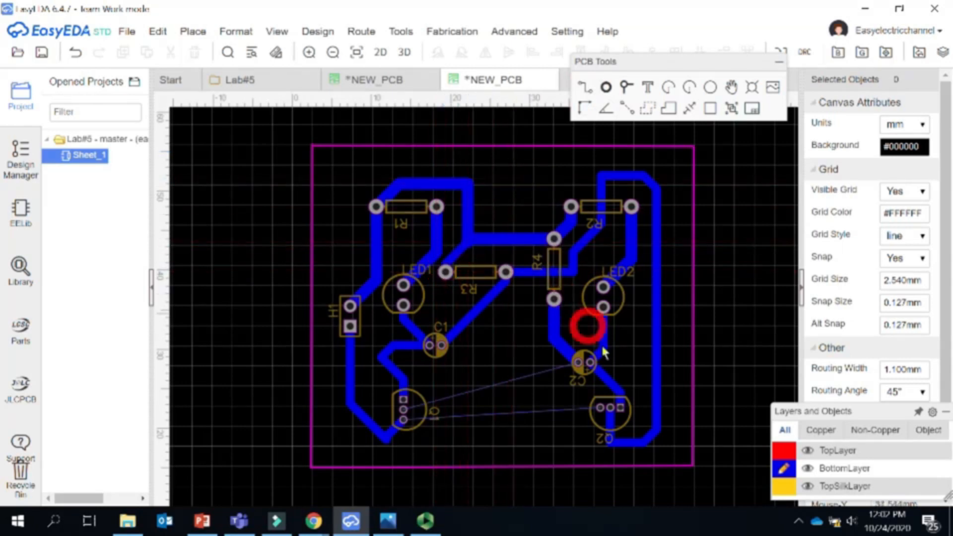
- Try a track running straight out from C2's left pad and diagonally down to Q1's middle pad, and delete it
{"action": "left_click", "coordinate": [581, 89]}
{"action": "left_click", "coordinate": [578, 363]}
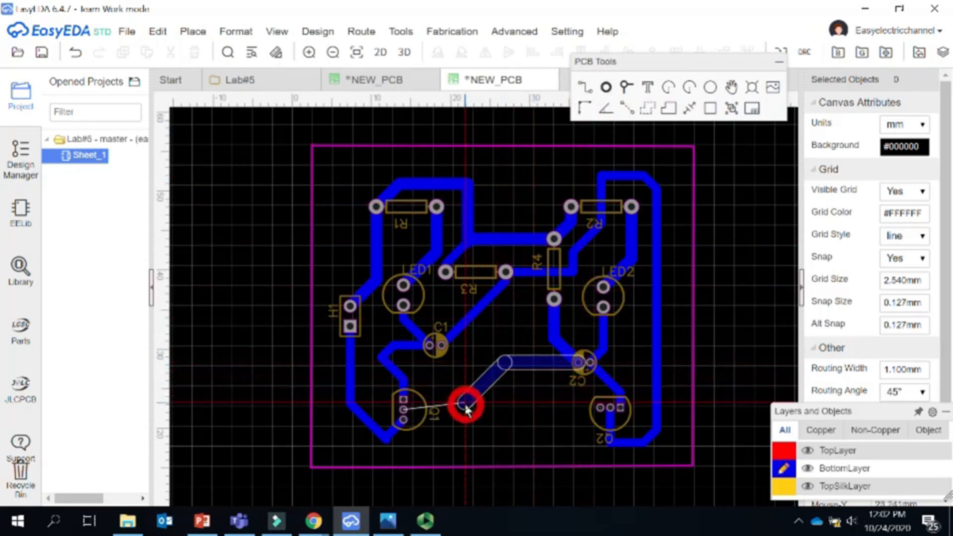
{"action": "left_click", "coordinate": [467, 406]}
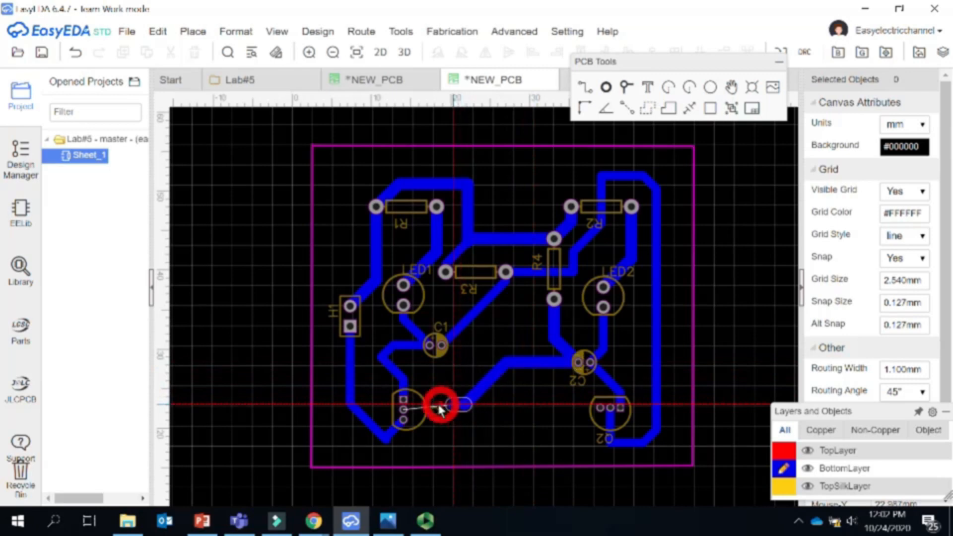
{"action": "left_click", "coordinate": [405, 411]}
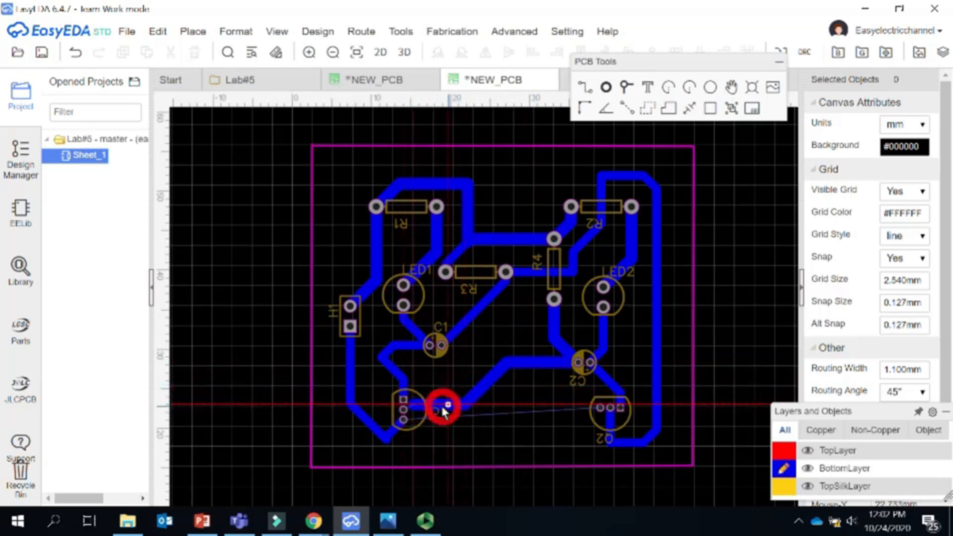
{"action": "left_click", "coordinate": [501, 376]}
{"action": "key", "text": "Delete"}
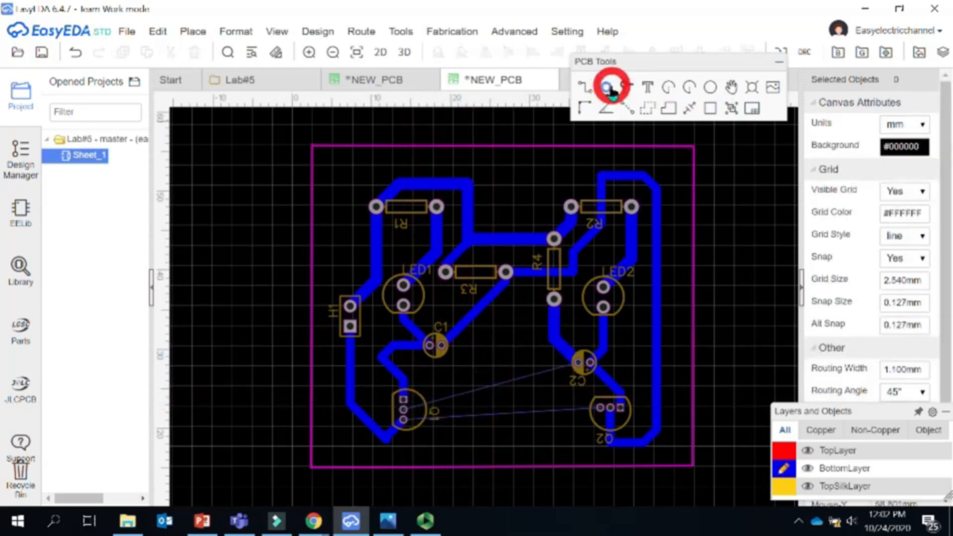
- Route a track from C2's left pad down beneath C2 and across to Q1's middle pad
{"action": "left_click", "coordinate": [585, 88]}
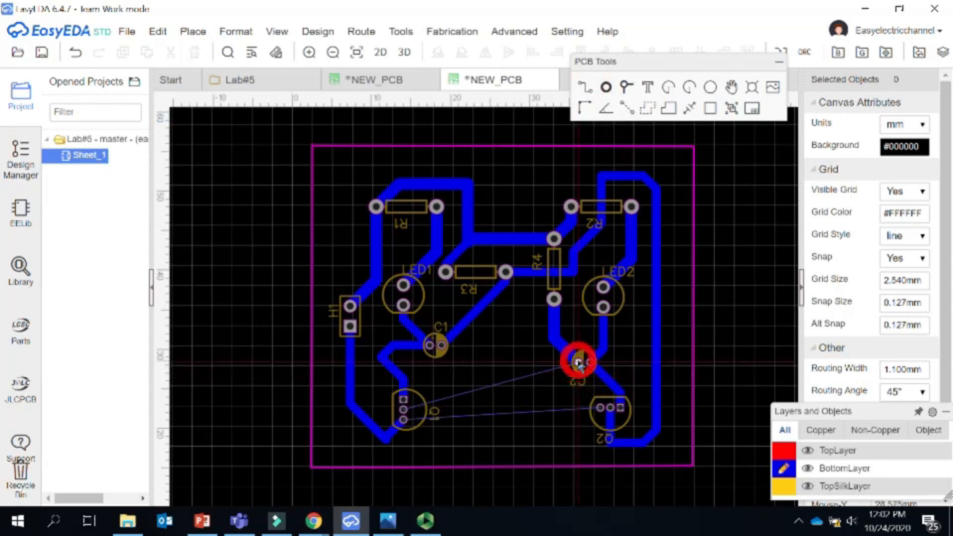
{"action": "left_click", "coordinate": [587, 88]}
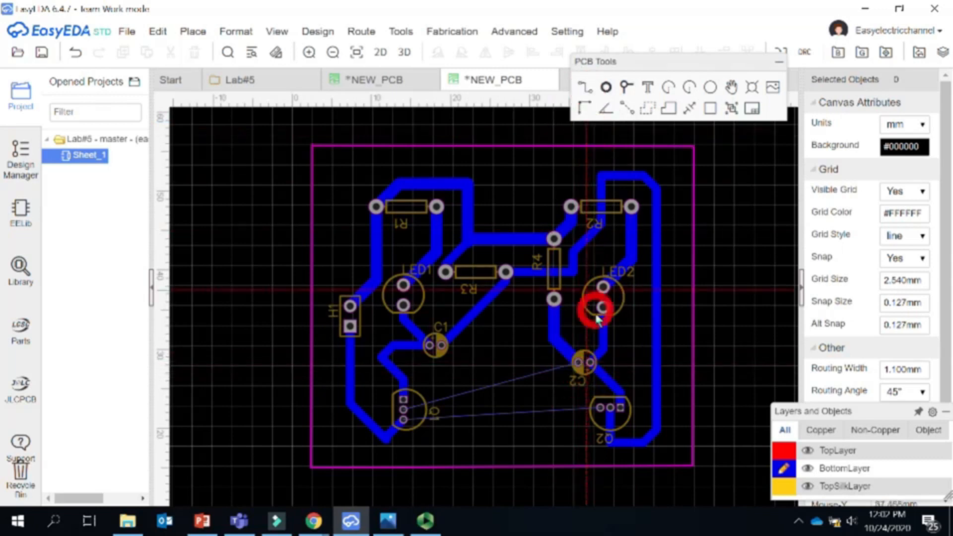
{"action": "left_click_drag", "start_coordinate": [577, 363], "coordinate": [405, 411]}
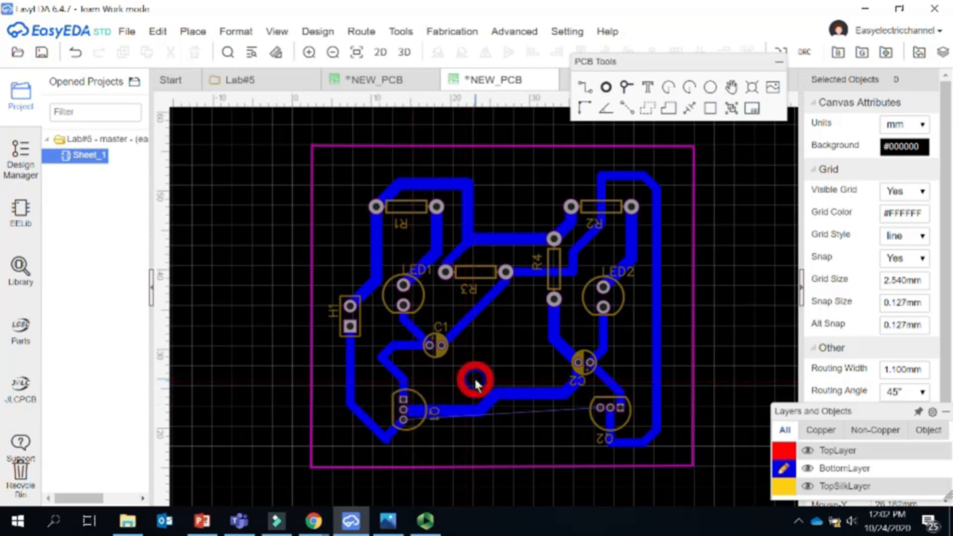
{"action": "left_click", "coordinate": [492, 408]}
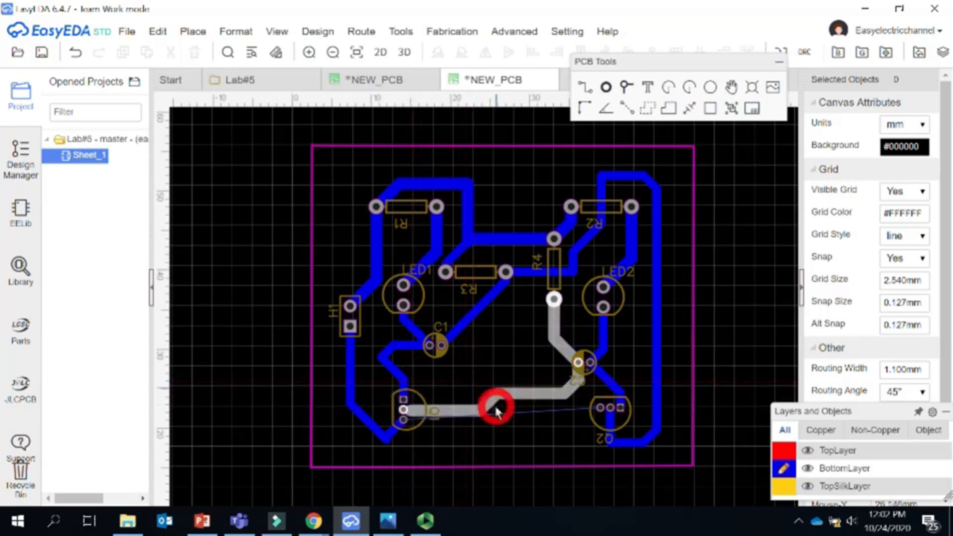
{"action": "right_click", "coordinate": [496, 346]}
{"action": "left_click", "coordinate": [730, 327]}
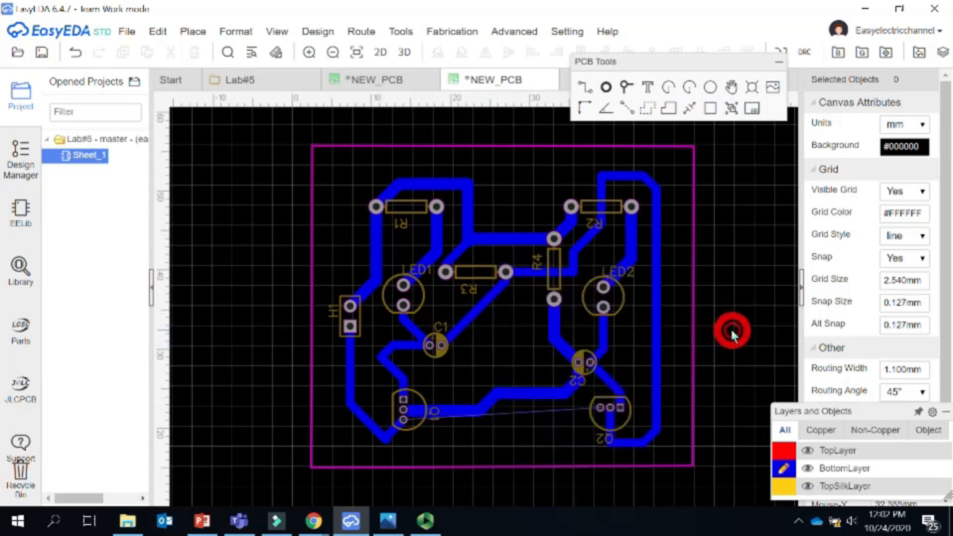
- Route a track from Q2's left pad along the board's lower edge to the H1–Q1 track corner below Q1
{"action": "left_click", "coordinate": [474, 427]}
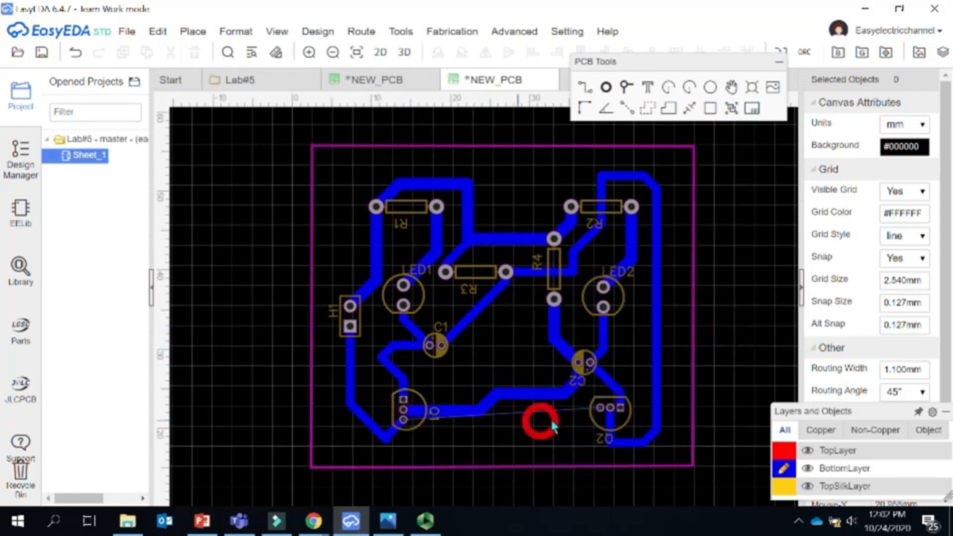
{"action": "left_click", "coordinate": [652, 92]}
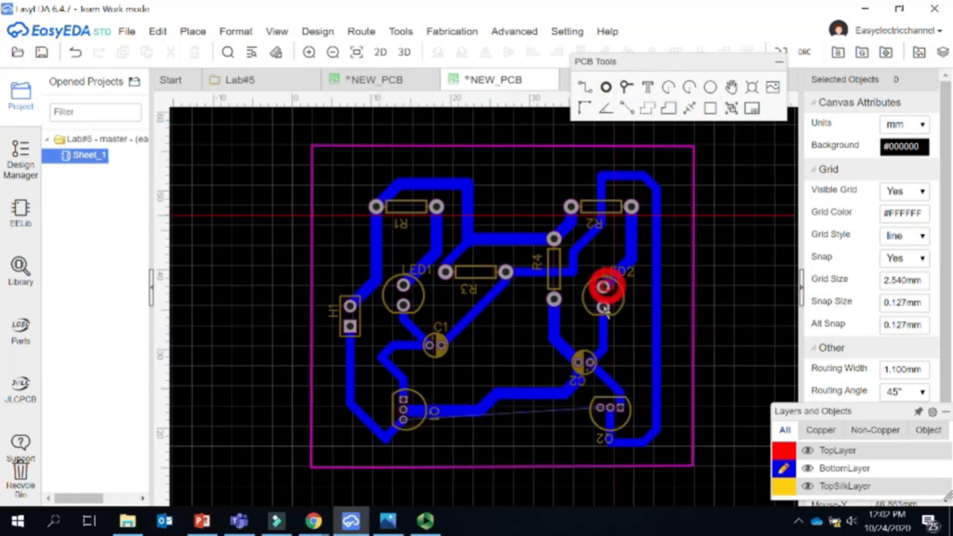
{"action": "left_click_drag", "start_coordinate": [598, 410], "coordinate": [558, 440]}
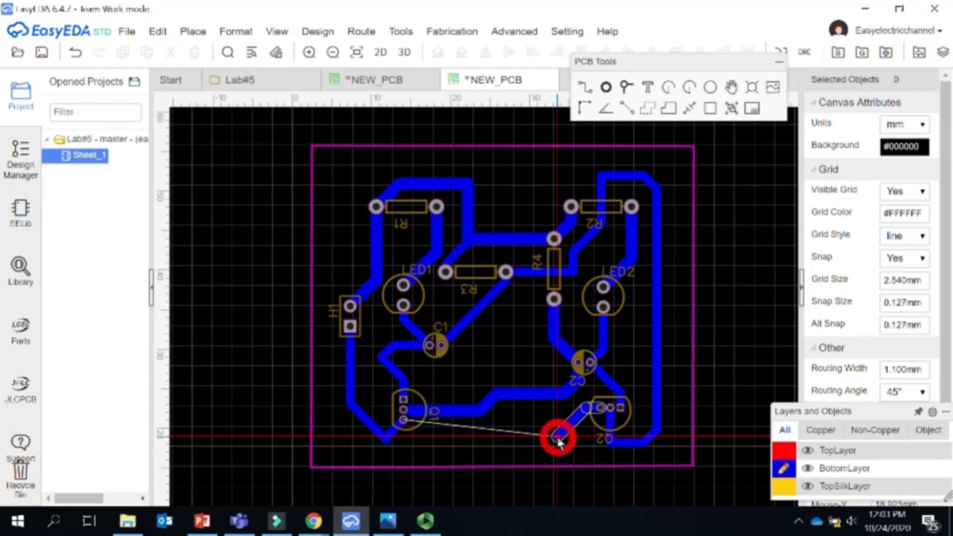
{"action": "left_click_drag", "start_coordinate": [559, 440], "coordinate": [387, 440]}
{"action": "left_click", "coordinate": [606, 87]}
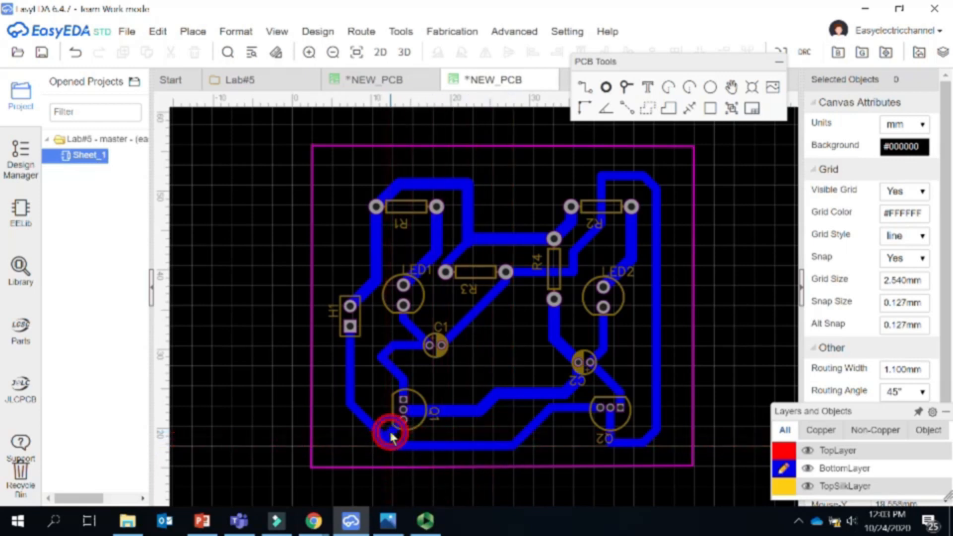
{"action": "right_click", "coordinate": [740, 257]}
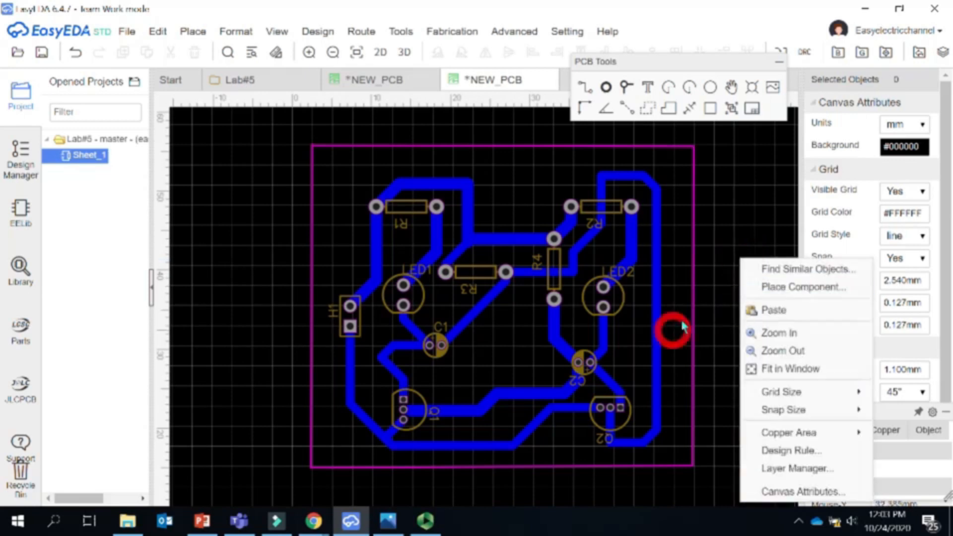
{"action": "left_click", "coordinate": [741, 234]}
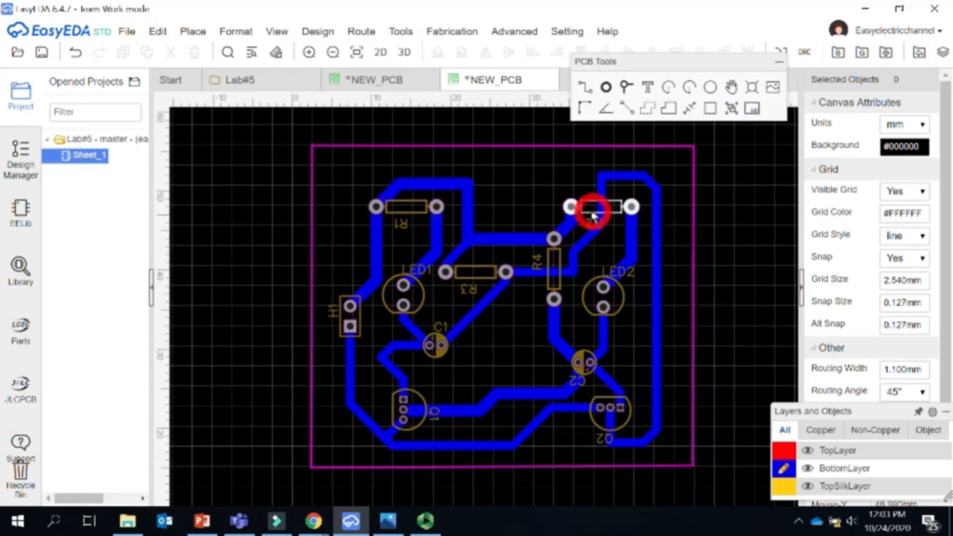
- Switch to Photos to compare the Flasher.png schematic with the routed connections, and return to the EasyEDA board
{"action": "left_click", "coordinate": [389, 522]}
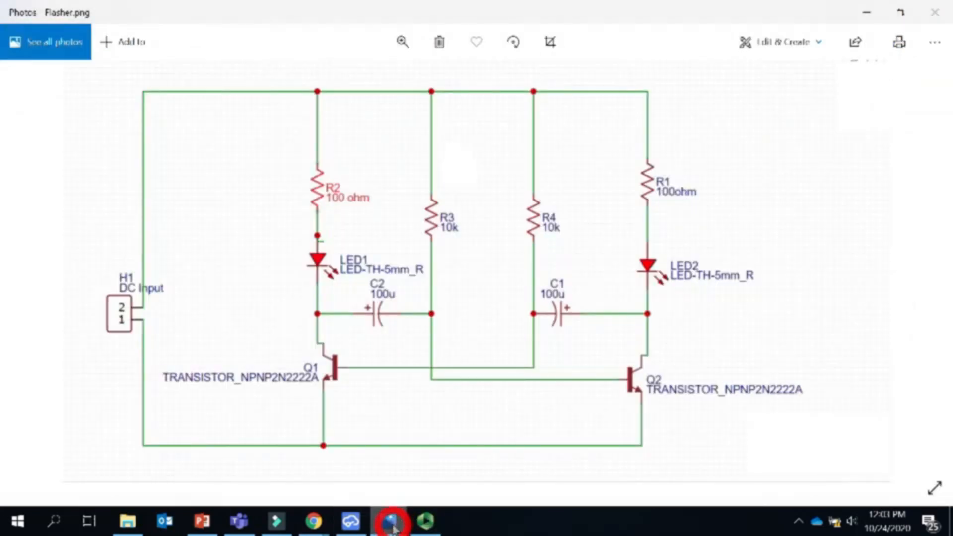
{"action": "left_click", "coordinate": [392, 527]}
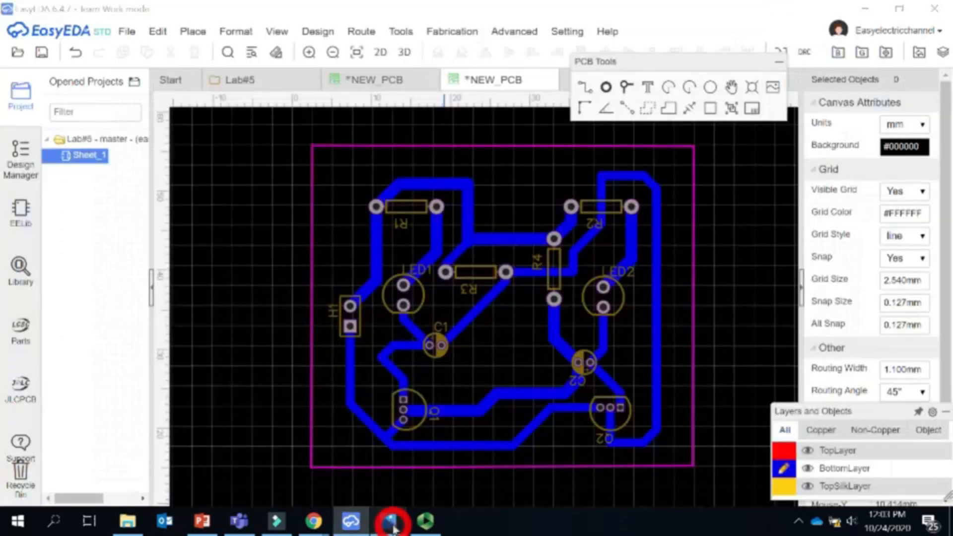
{"action": "left_click", "coordinate": [391, 522]}
{"action": "left_click_drag", "start_coordinate": [493, 4], "coordinate": [762, 0]}
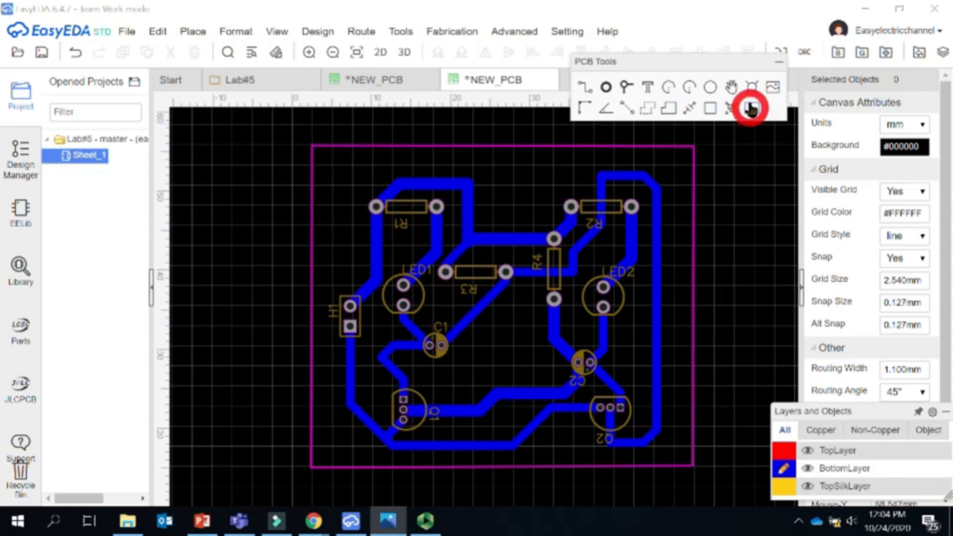
- Place a mounting hole in each of the four corners inside the board outline
{"action": "left_click", "coordinate": [750, 90]}
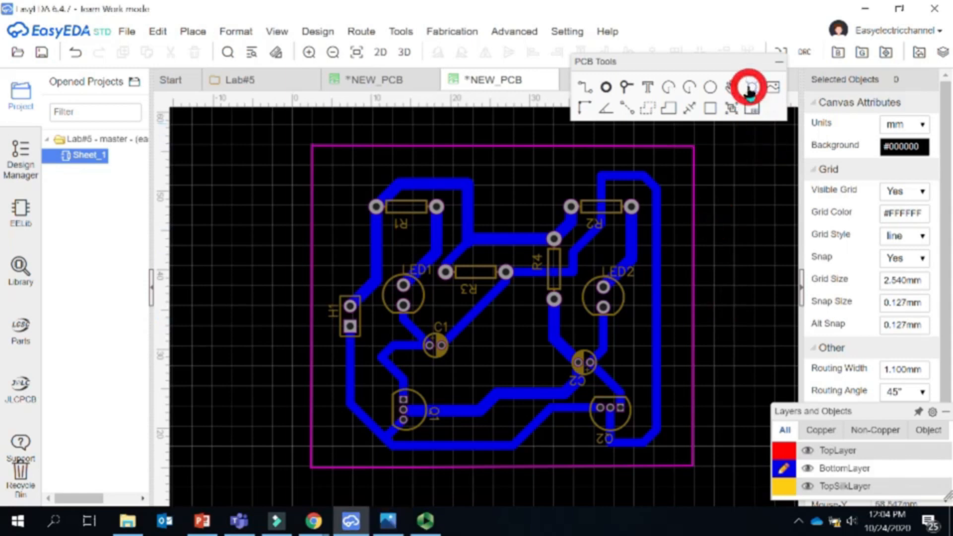
{"action": "left_click", "coordinate": [328, 163]}
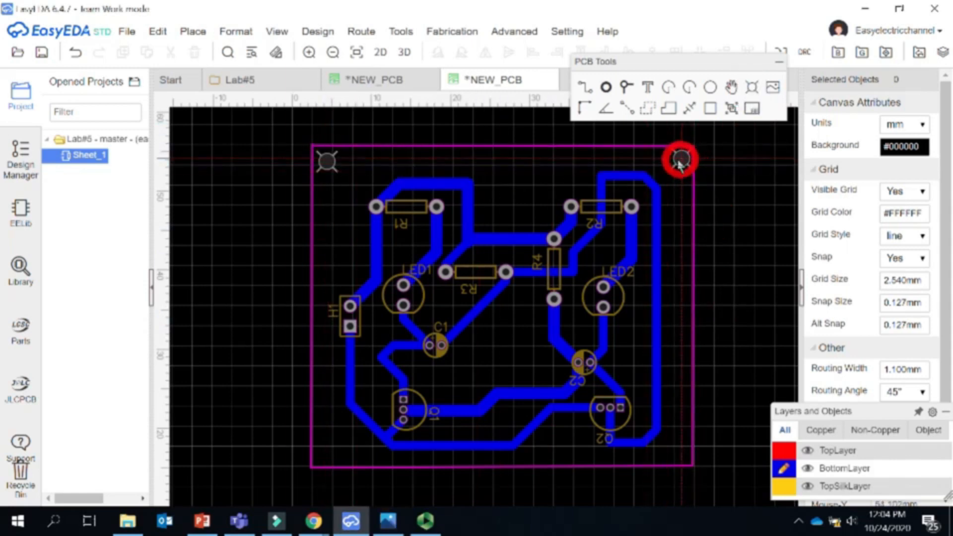
{"action": "left_click", "coordinate": [677, 162]}
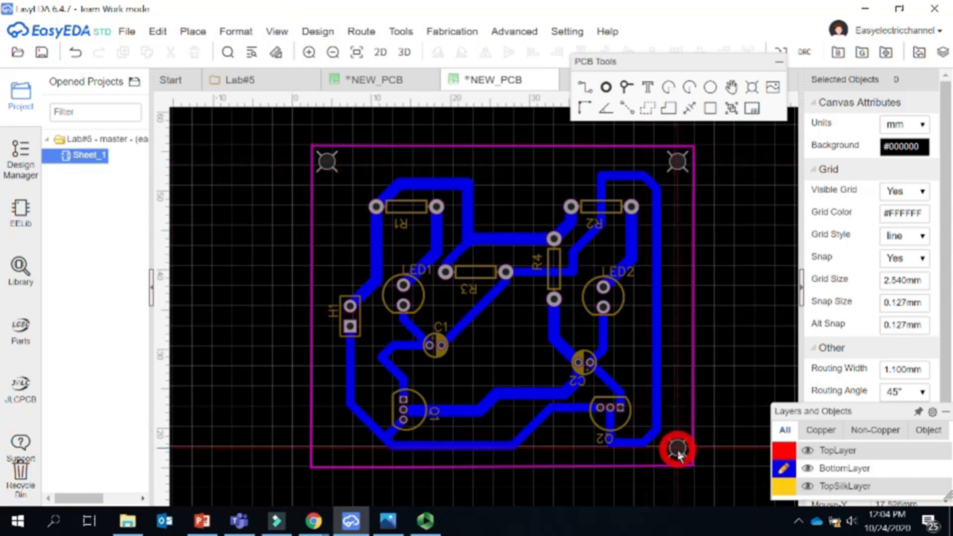
{"action": "left_click_drag", "start_coordinate": [410, 457], "coordinate": [329, 454]}
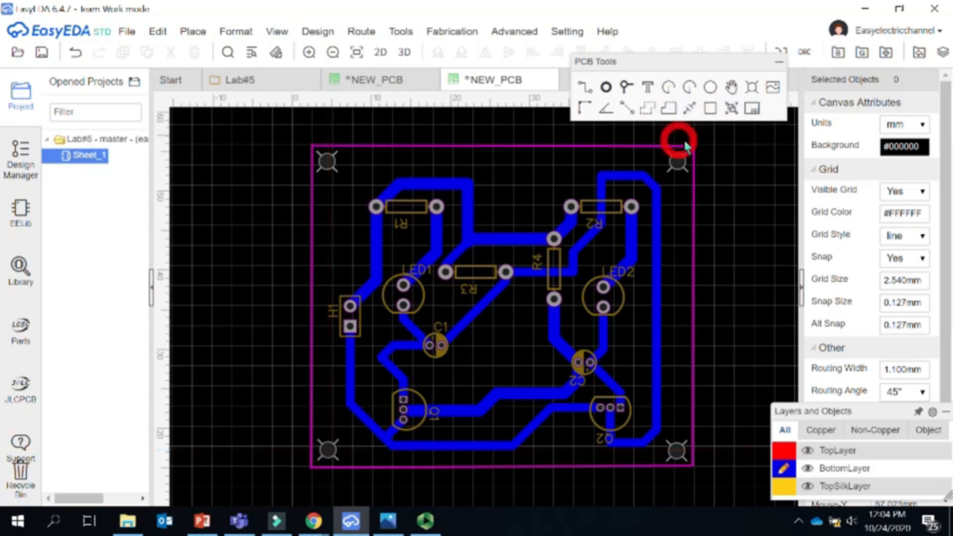
- Add the bottom-layer text EASY ELECTRIC CHANNEL along the board's upper edge, between the two mounting holes
{"action": "left_click", "coordinate": [647, 87]}
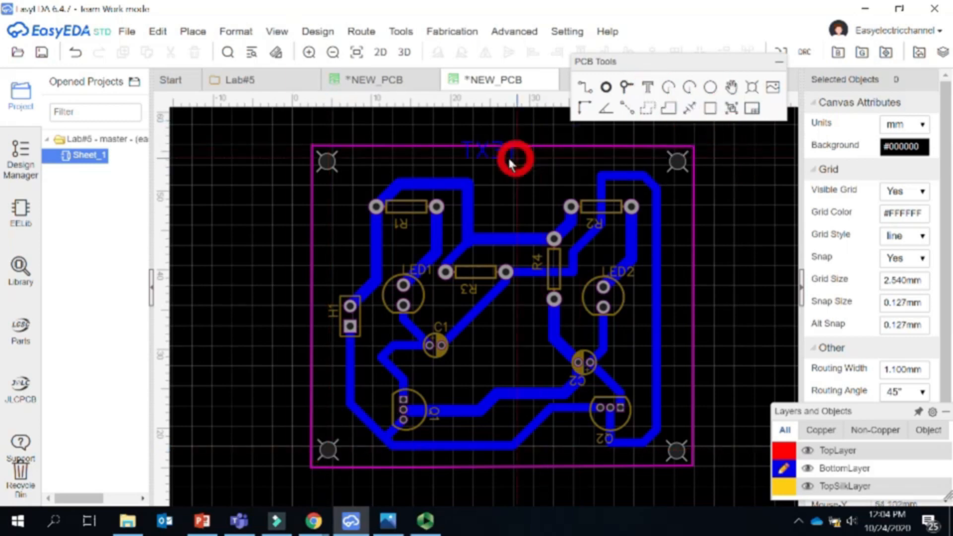
{"action": "left_click", "coordinate": [553, 172]}
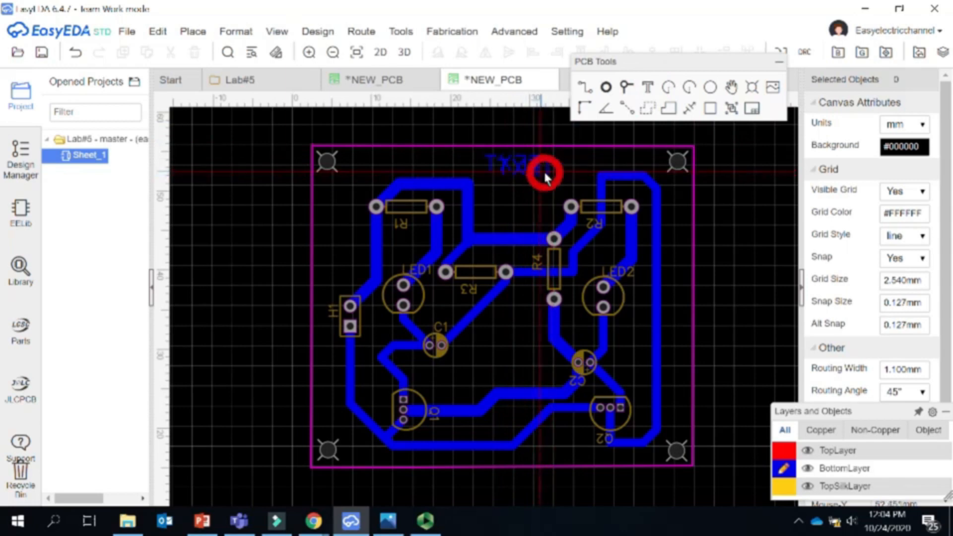
{"action": "double_click", "coordinate": [535, 173]}
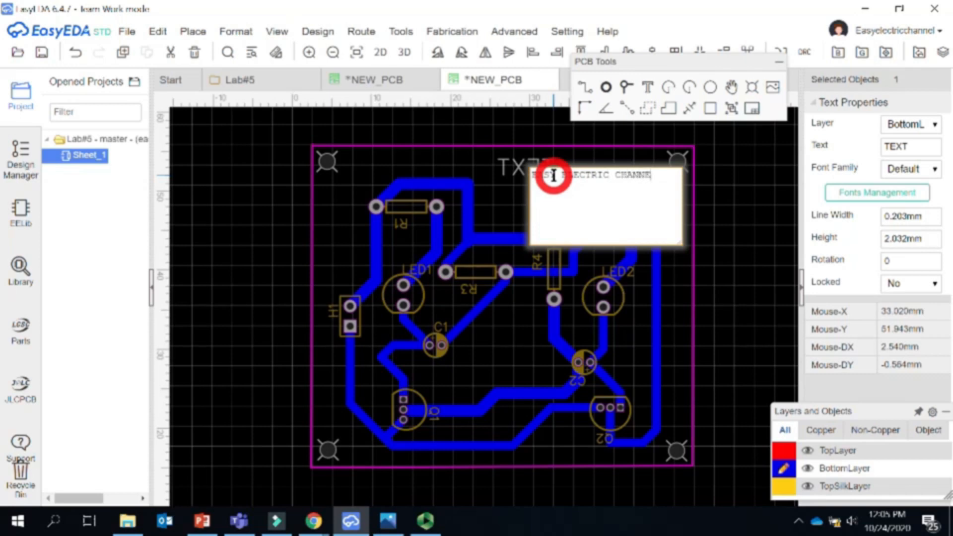
{"action": "left_click", "coordinate": [709, 204]}
{"action": "left_click_drag", "start_coordinate": [536, 166], "coordinate": [631, 161]}
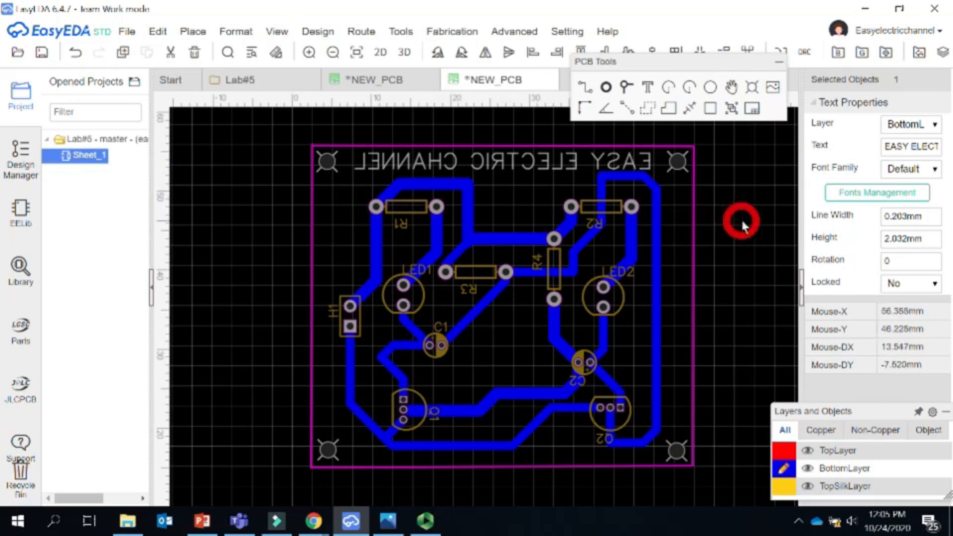
{"action": "left_click", "coordinate": [749, 177]}
- Move the PCB tools off the canvas, save the PCB, and inspect the board in 3D by rotating it
{"action": "left_click_drag", "start_coordinate": [649, 64], "coordinate": [787, 159]}
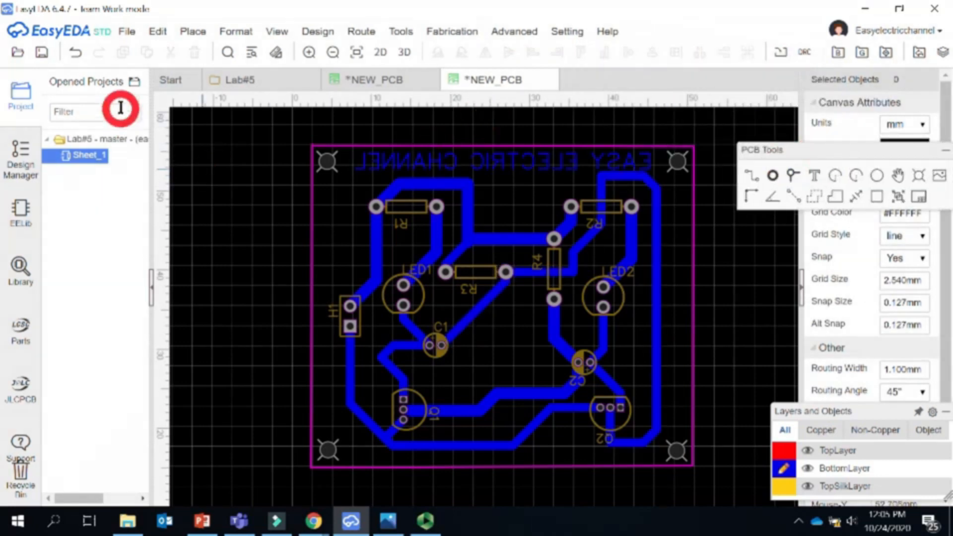
{"action": "left_click", "coordinate": [42, 52]}
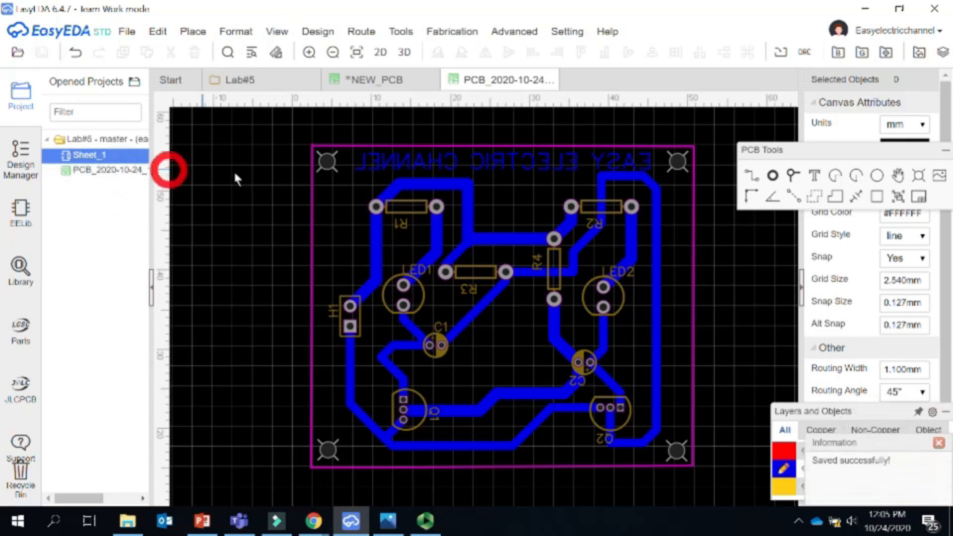
{"action": "left_click", "coordinate": [406, 53]}
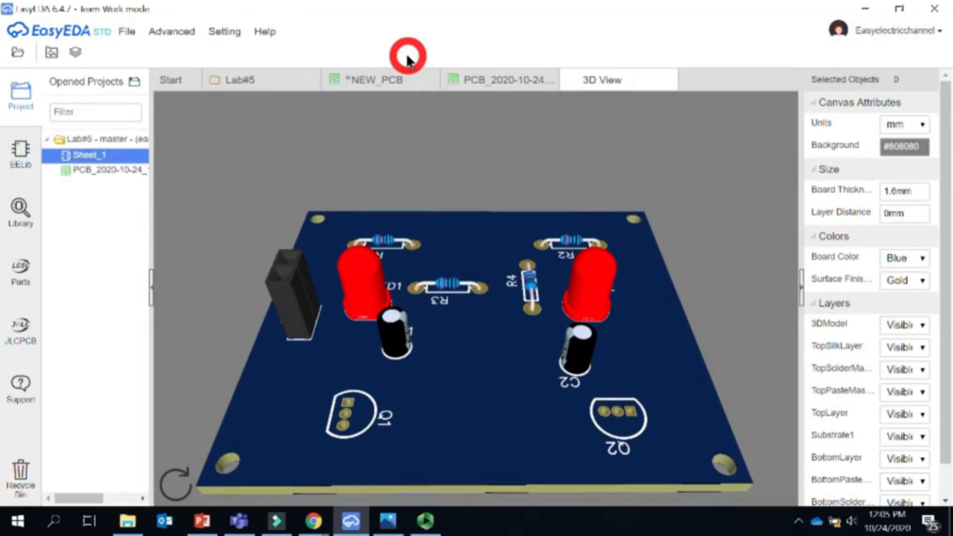
{"action": "left_click_drag", "start_coordinate": [632, 291], "coordinate": [622, 377]}
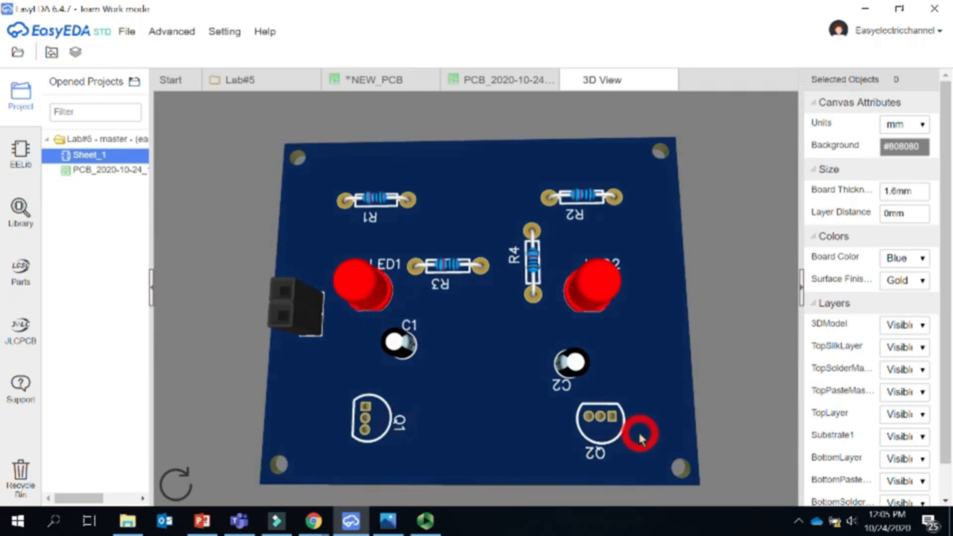
{"action": "left_click_drag", "start_coordinate": [636, 437], "coordinate": [449, 377]}
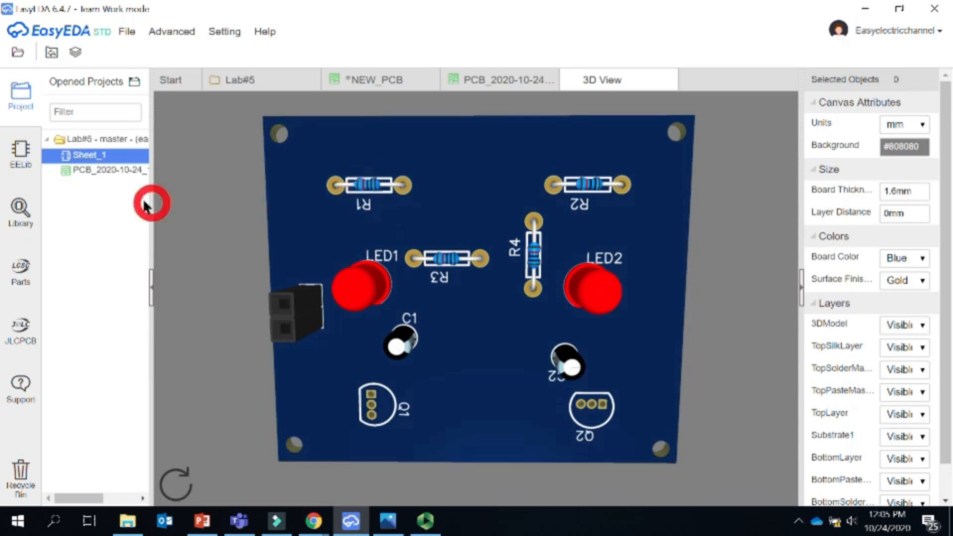
- Return from the 3D view to the saved PCB layout and start exporting it as a PDF
{"action": "left_click", "coordinate": [95, 171]}
{"action": "double_click", "coordinate": [96, 172]}
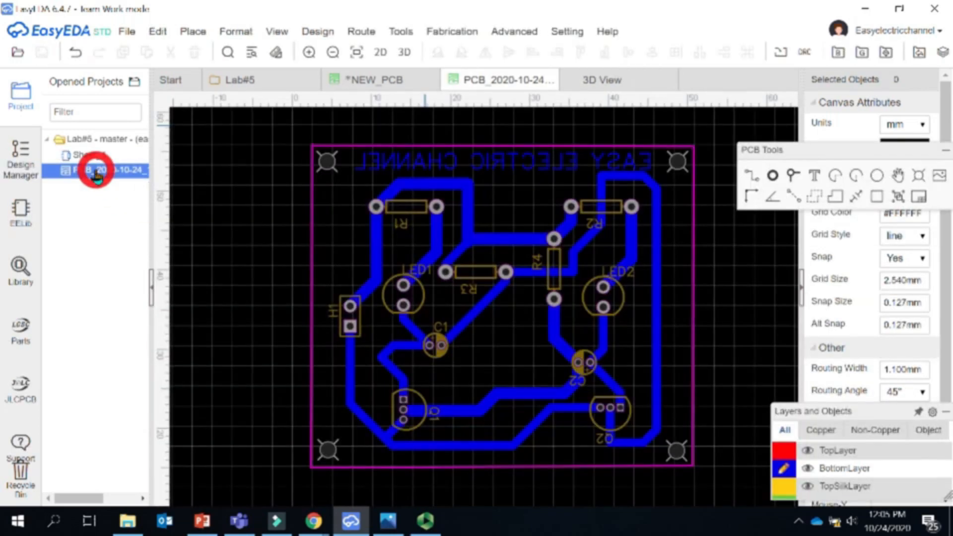
{"action": "left_click", "coordinate": [127, 31]}
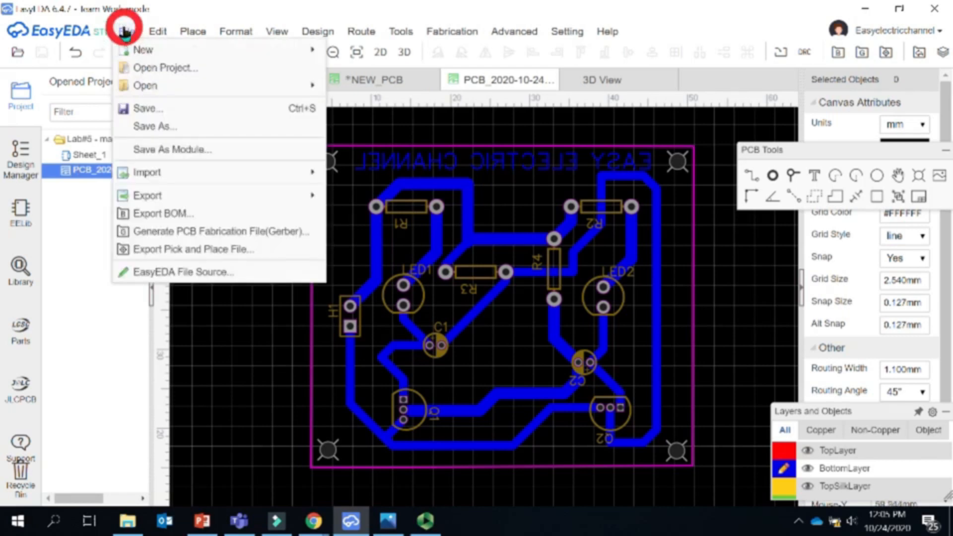
{"action": "mouse_move", "coordinate": [145, 195]}
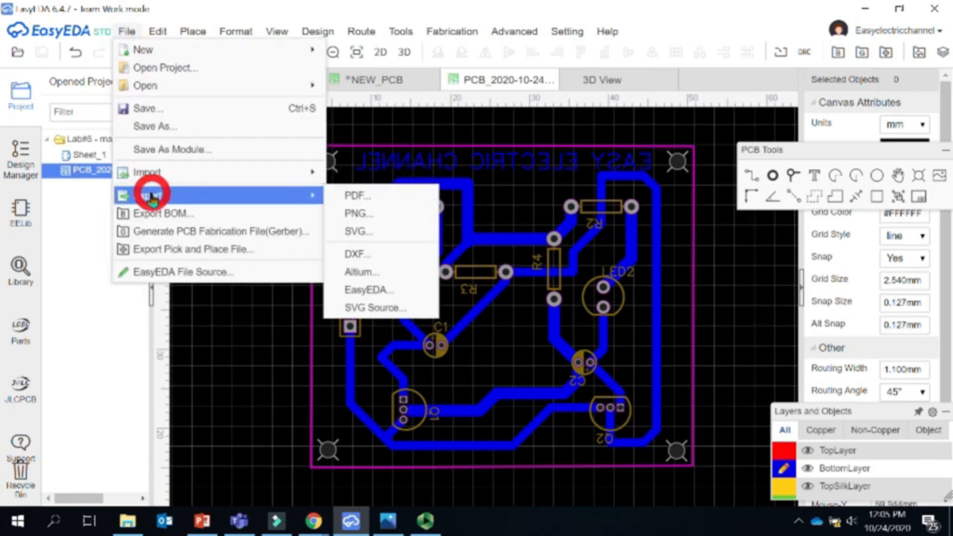
{"action": "left_click", "coordinate": [356, 196]}
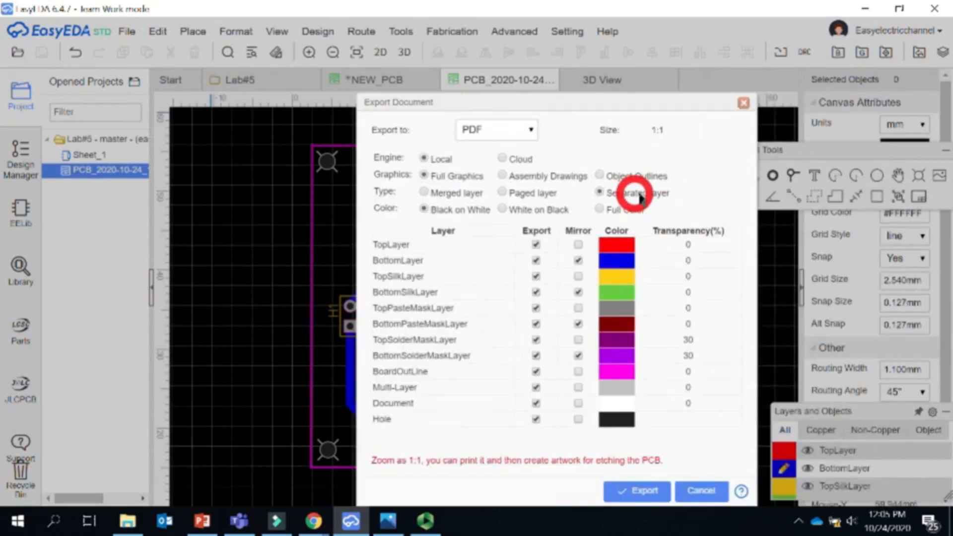
- Exclude the bottom silk, paste mask, solder mask, outline, multi-layer, document and hole layers, keeping only TopLayer, BottomLayer and TopSilkLayer
{"action": "left_click", "coordinate": [577, 292]}
{"action": "left_click", "coordinate": [536, 308]}
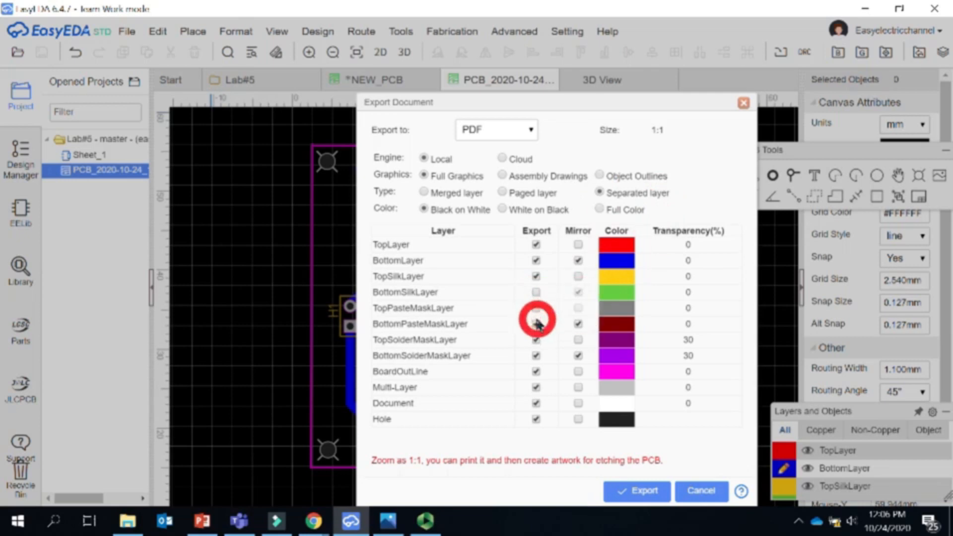
{"action": "left_click", "coordinate": [577, 323]}
{"action": "left_click", "coordinate": [536, 323]}
{"action": "left_click", "coordinate": [536, 339]}
{"action": "left_click", "coordinate": [577, 356]}
{"action": "left_click", "coordinate": [536, 355]}
{"action": "left_click", "coordinate": [535, 372]}
{"action": "left_click", "coordinate": [537, 388]}
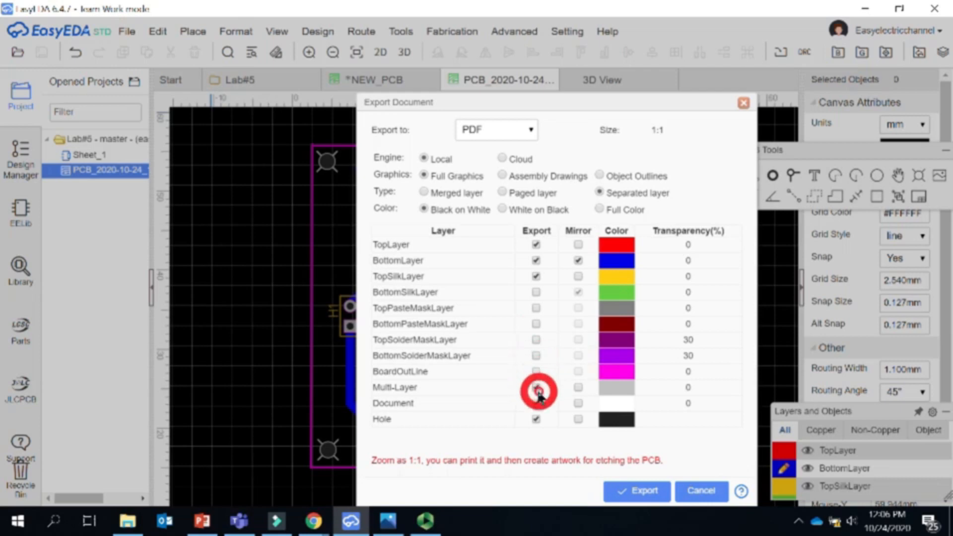
{"action": "left_click", "coordinate": [536, 403]}
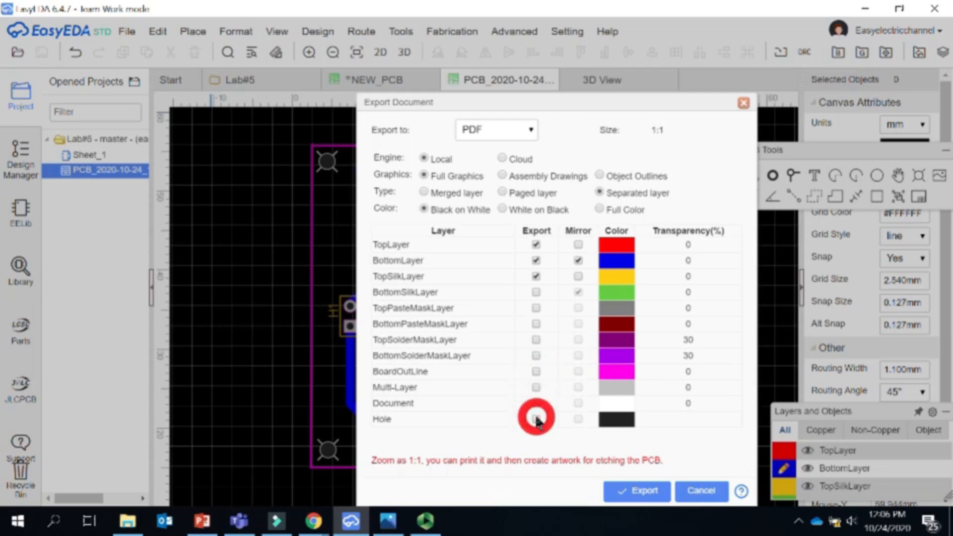
- Export the chosen layers as separated-layer PDFs and save the zip file in Downloads under its suggested name
{"action": "left_click", "coordinate": [599, 193]}
{"action": "left_click", "coordinate": [618, 355]}
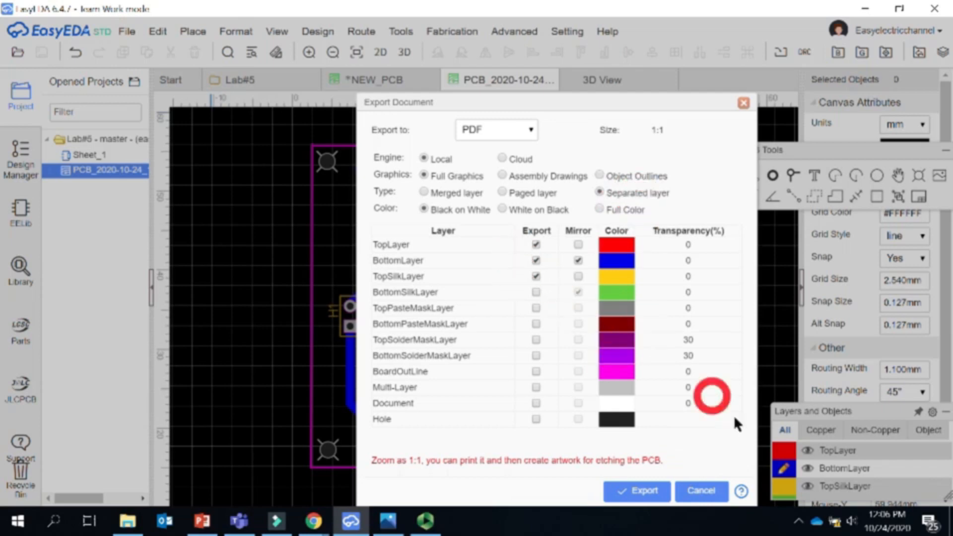
{"action": "left_click", "coordinate": [635, 491]}
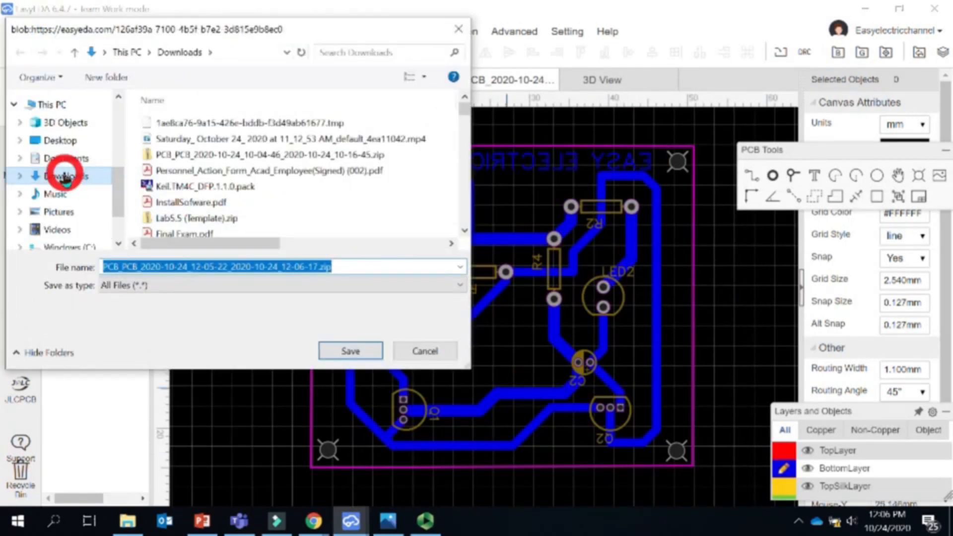
{"action": "left_click", "coordinate": [351, 352]}
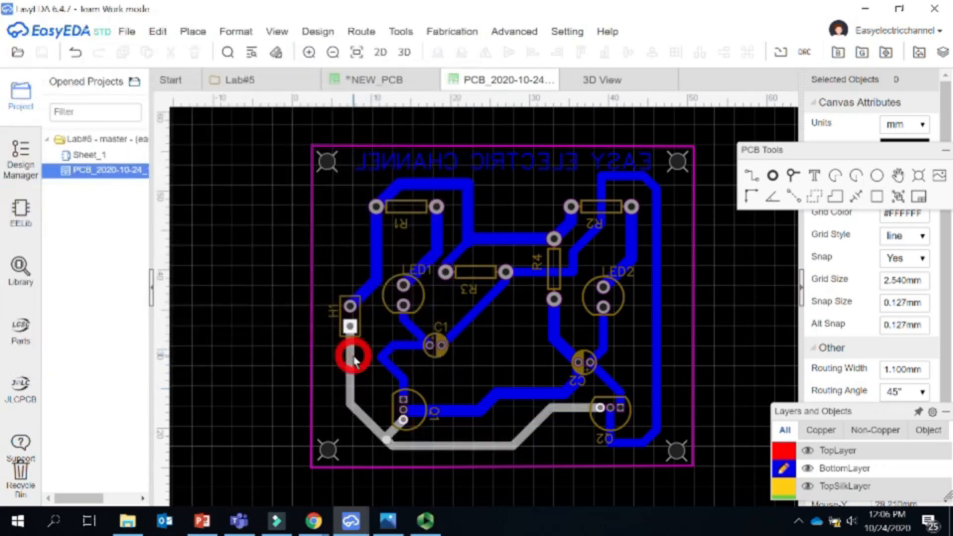
- Switch to File Explorer, open the exported PCB zip in Downloads, and open TopLayer.pdf and BottomLayer.pdf from it
{"action": "left_click", "coordinate": [127, 521]}
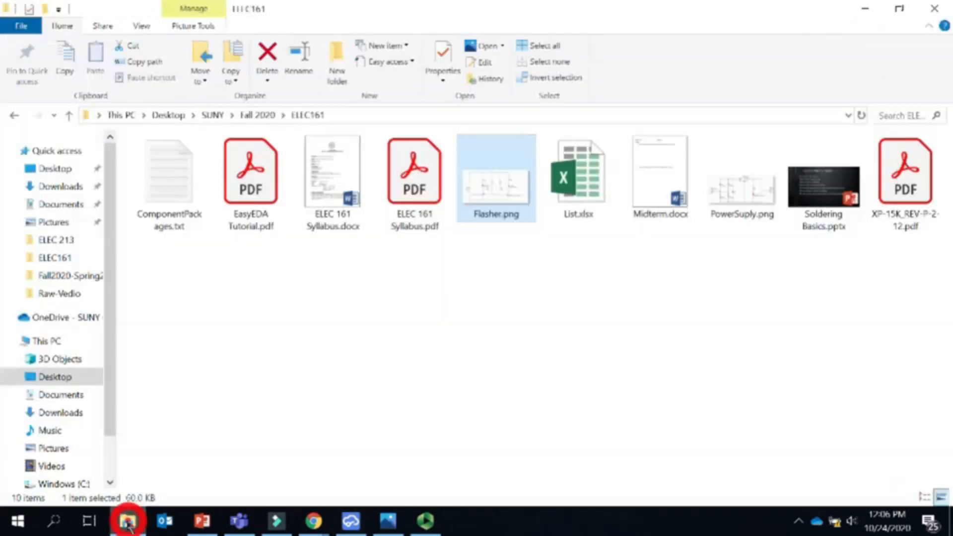
{"action": "left_click", "coordinate": [58, 187]}
{"action": "double_click", "coordinate": [184, 163]}
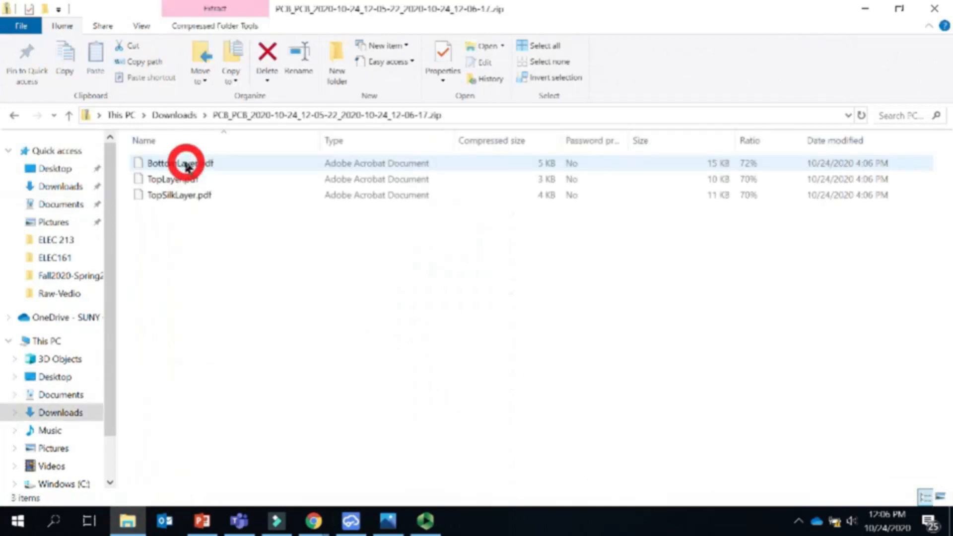
{"action": "left_click", "coordinate": [181, 180]}
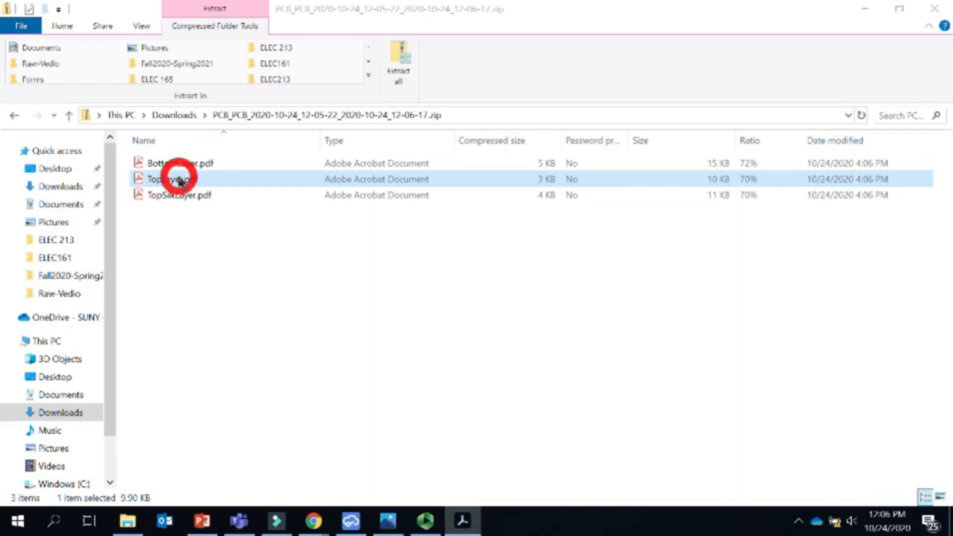
{"action": "left_click", "coordinate": [180, 165]}
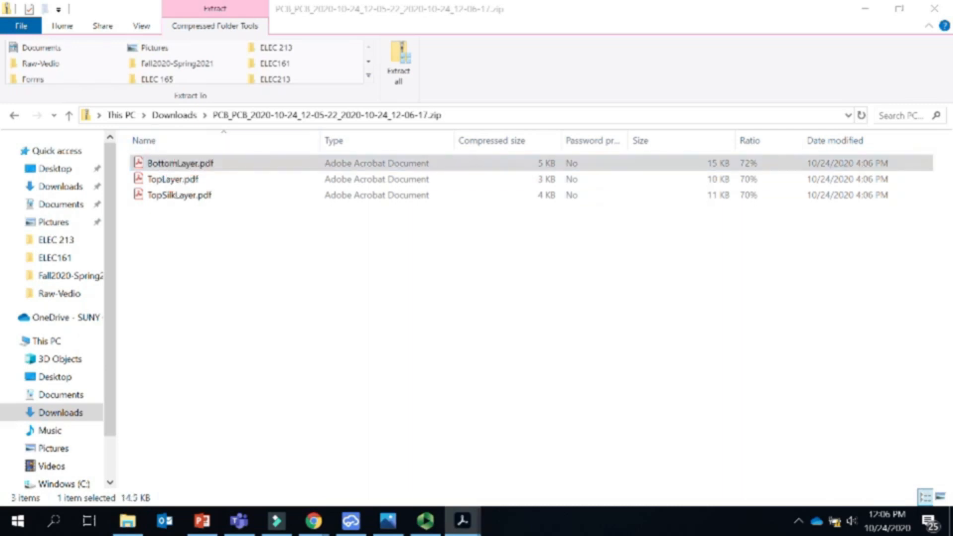
- Maximize the Acrobat window and view the whole BottomLayer.pdf track artwork
{"action": "left_click_drag", "start_coordinate": [400, 6], "coordinate": [429, 70]}
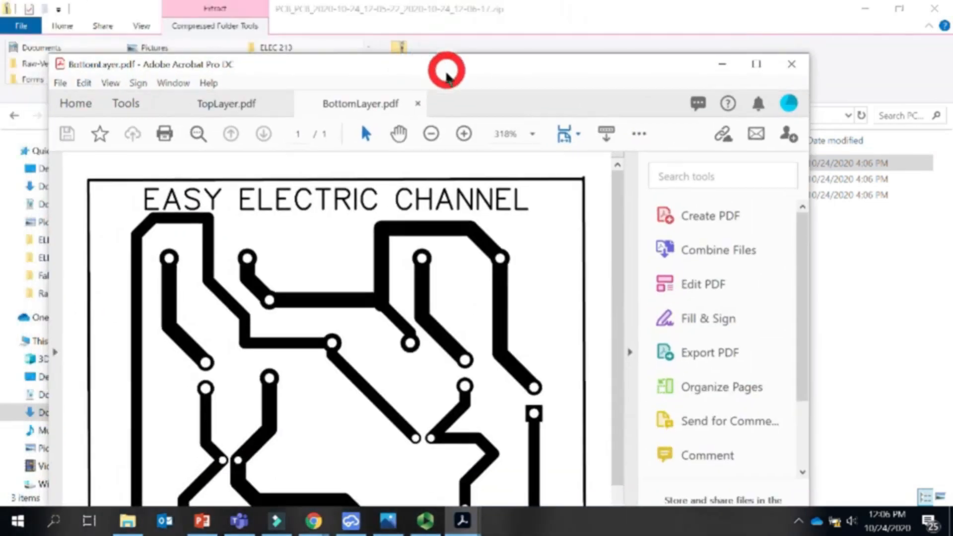
{"action": "left_click", "coordinate": [755, 65]}
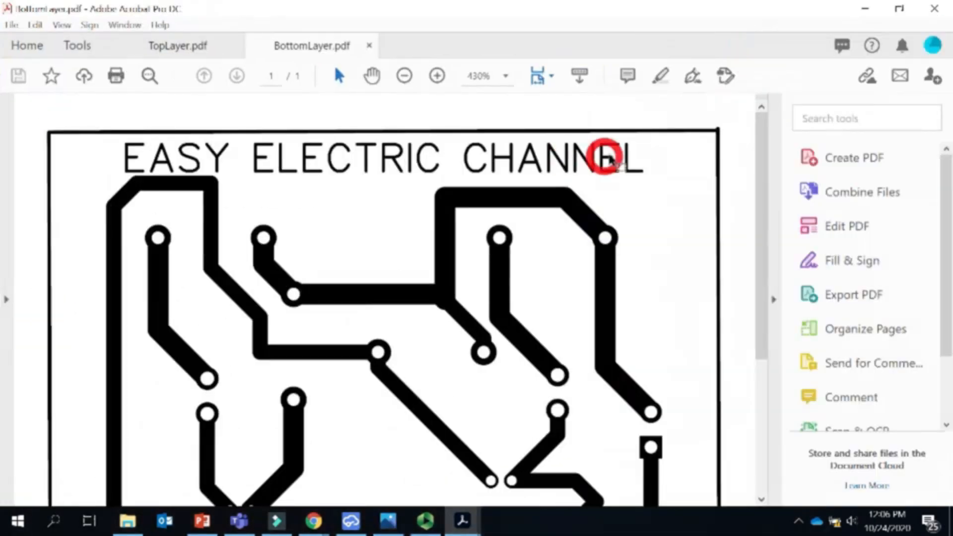
{"action": "left_click", "coordinate": [405, 76]}
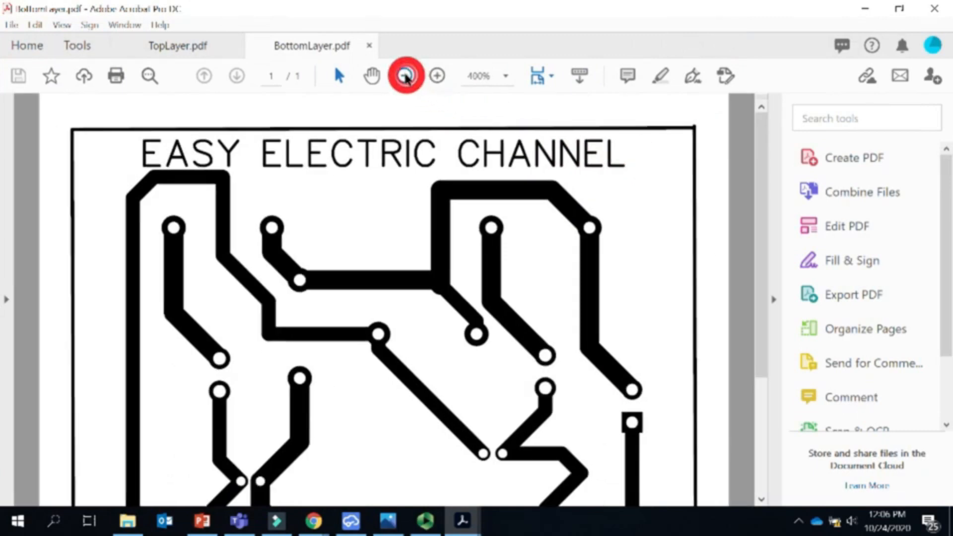
{"action": "left_click", "coordinate": [405, 76]}
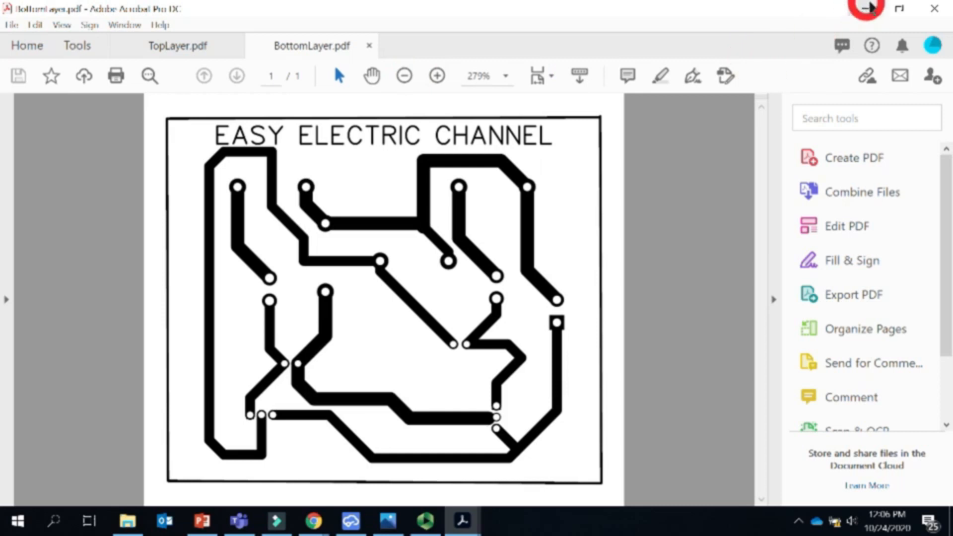
- Return to the zip folder, open TopSilkLayer.pdf, and view the whole component placement drawing
{"action": "left_click", "coordinate": [864, 13]}
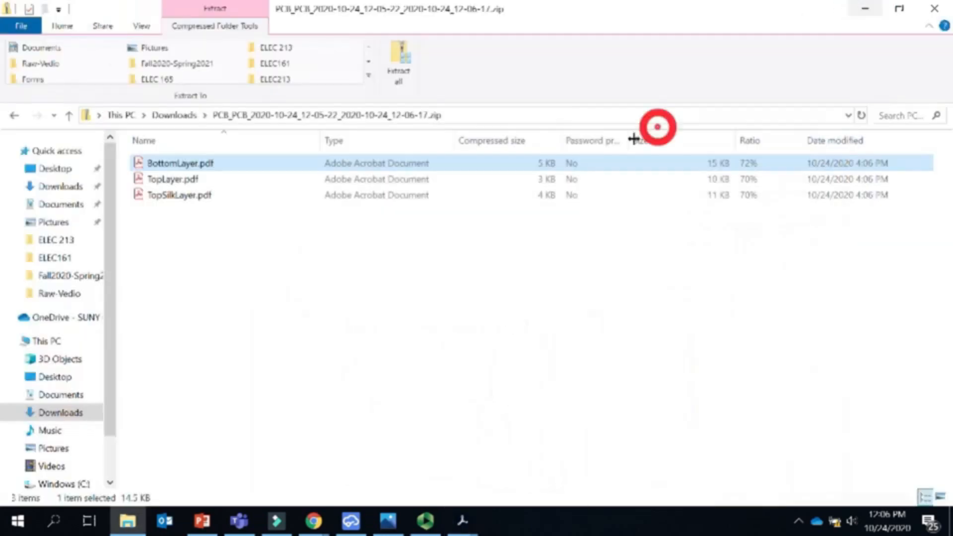
{"action": "double_click", "coordinate": [205, 195]}
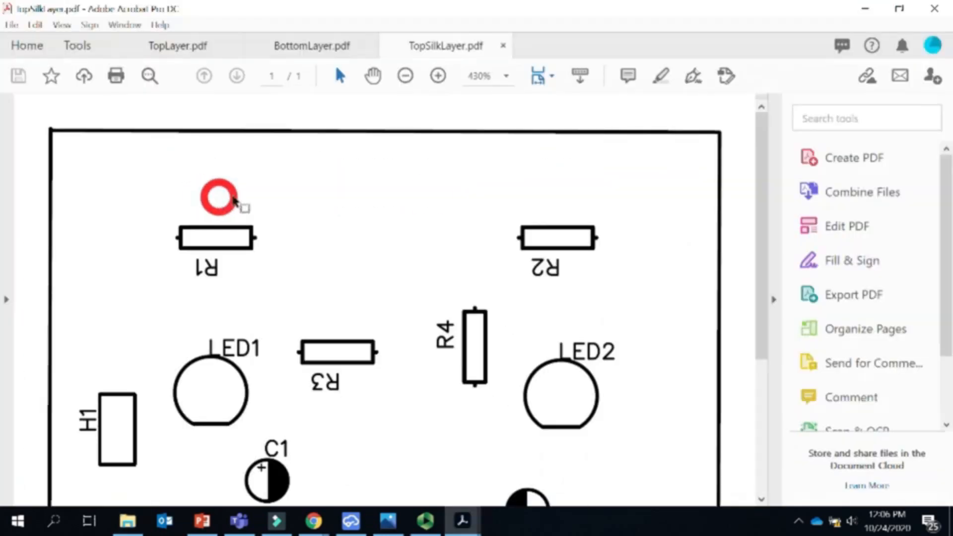
{"action": "left_click", "coordinate": [405, 76]}
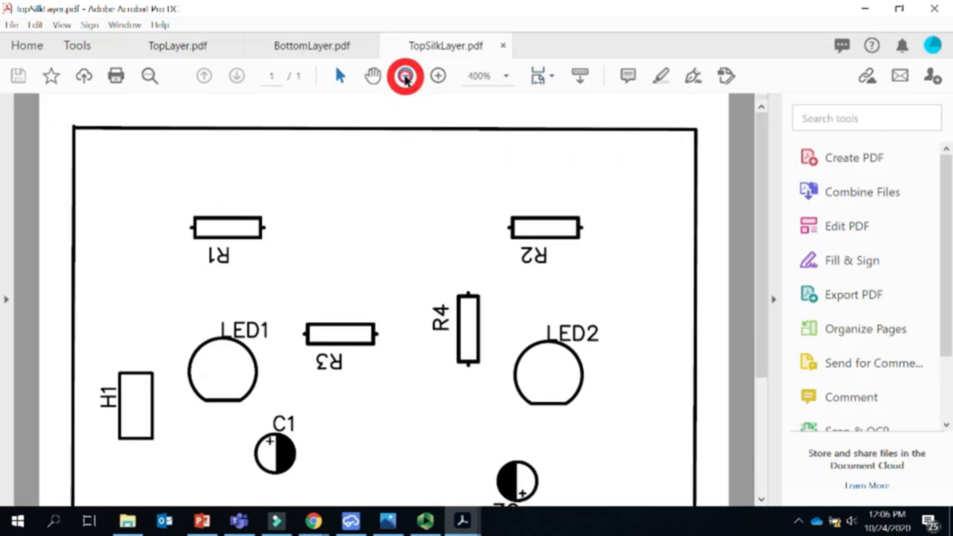
{"action": "left_click", "coordinate": [406, 76]}
{"action": "left_click", "coordinate": [405, 76]}
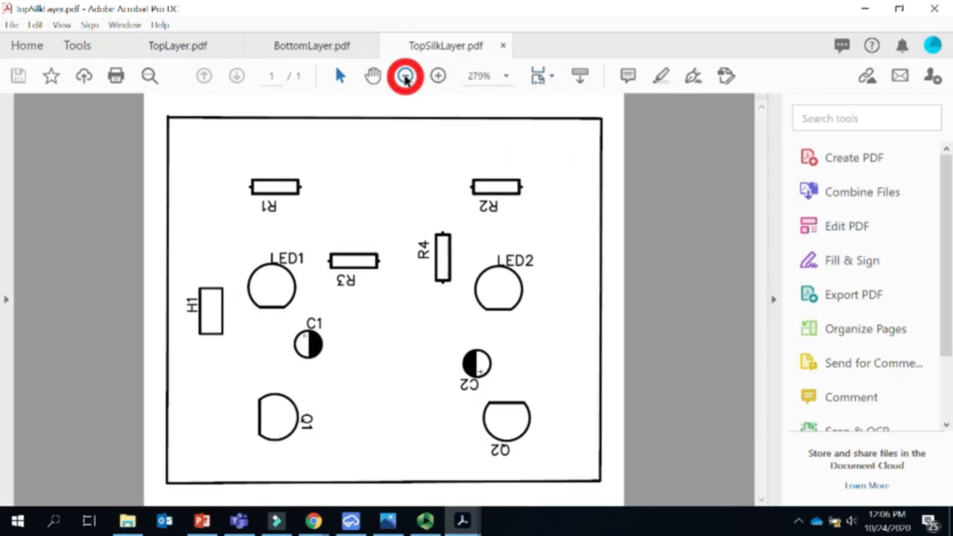
- Compare the mirrored BottomLayer.pdf tracks with the TopSilkLayer.pdf component layout by alternating between the two documents
{"action": "left_click", "coordinate": [304, 46]}
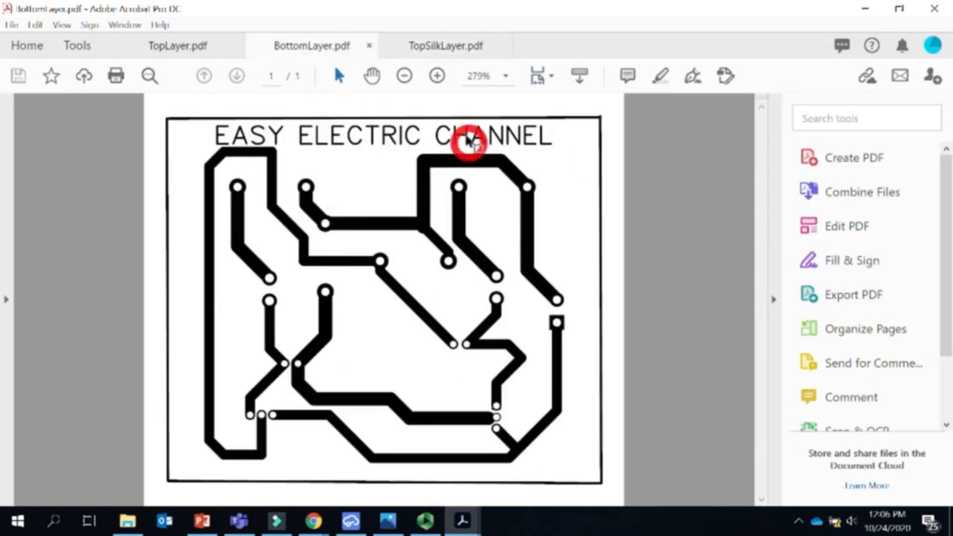
{"action": "left_click", "coordinate": [449, 48]}
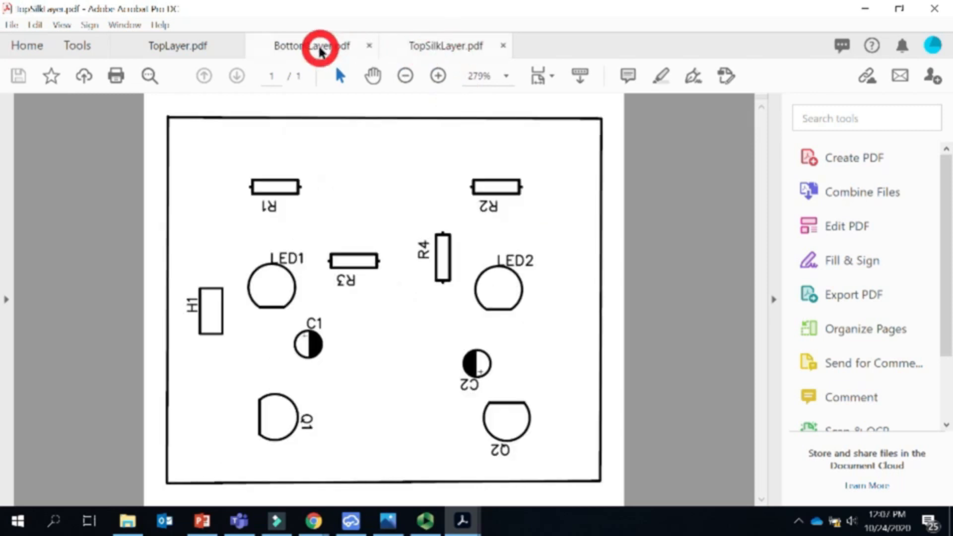
{"action": "left_click", "coordinate": [320, 47]}
{"action": "left_click", "coordinate": [431, 50]}
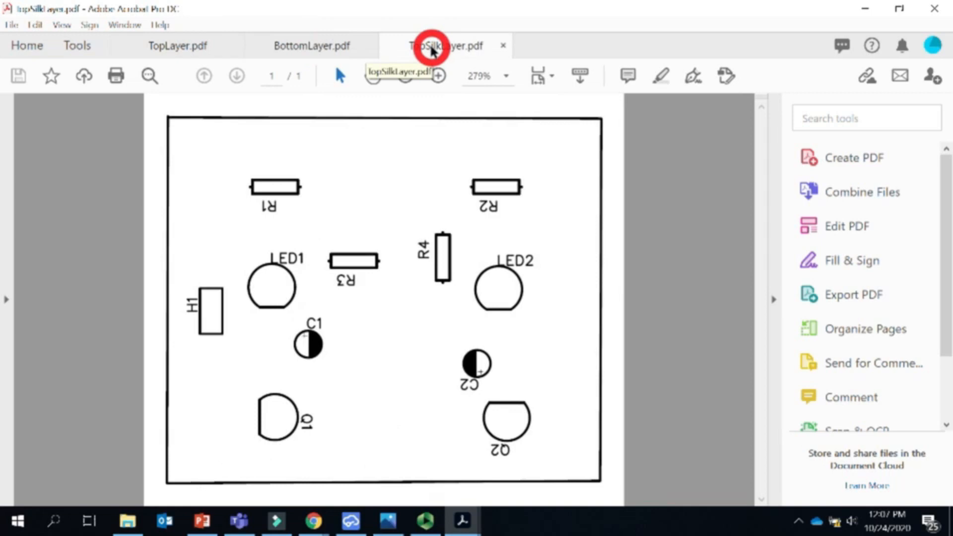
{"action": "left_click", "coordinate": [319, 44]}
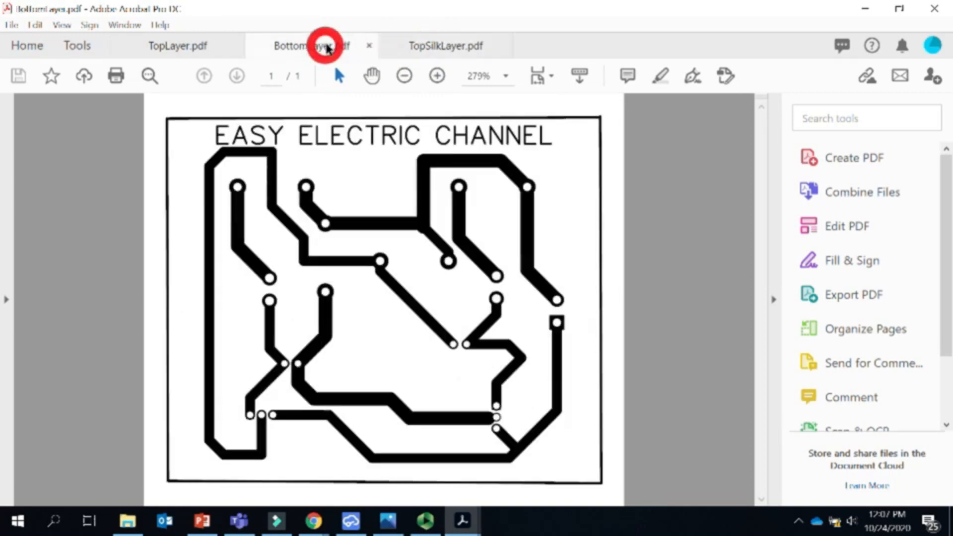
{"action": "left_click", "coordinate": [430, 47]}
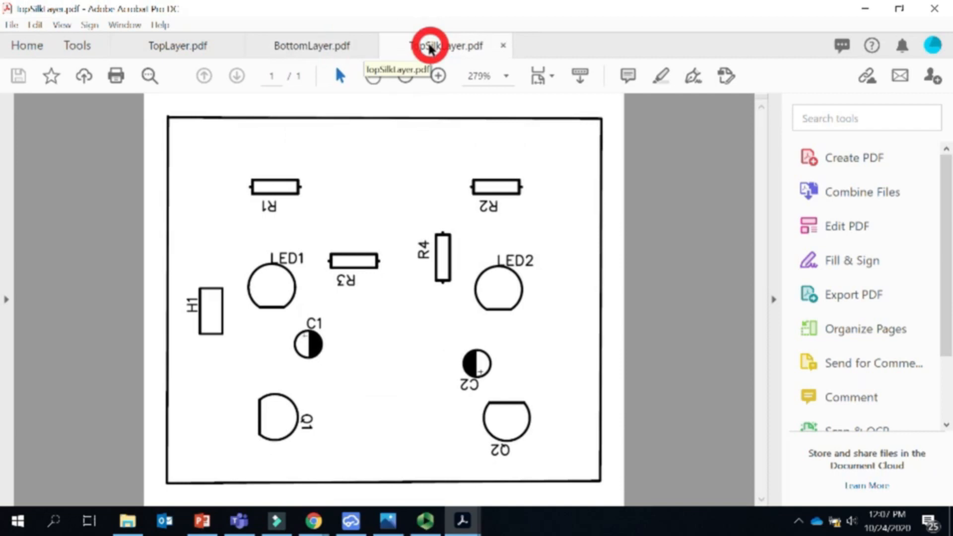